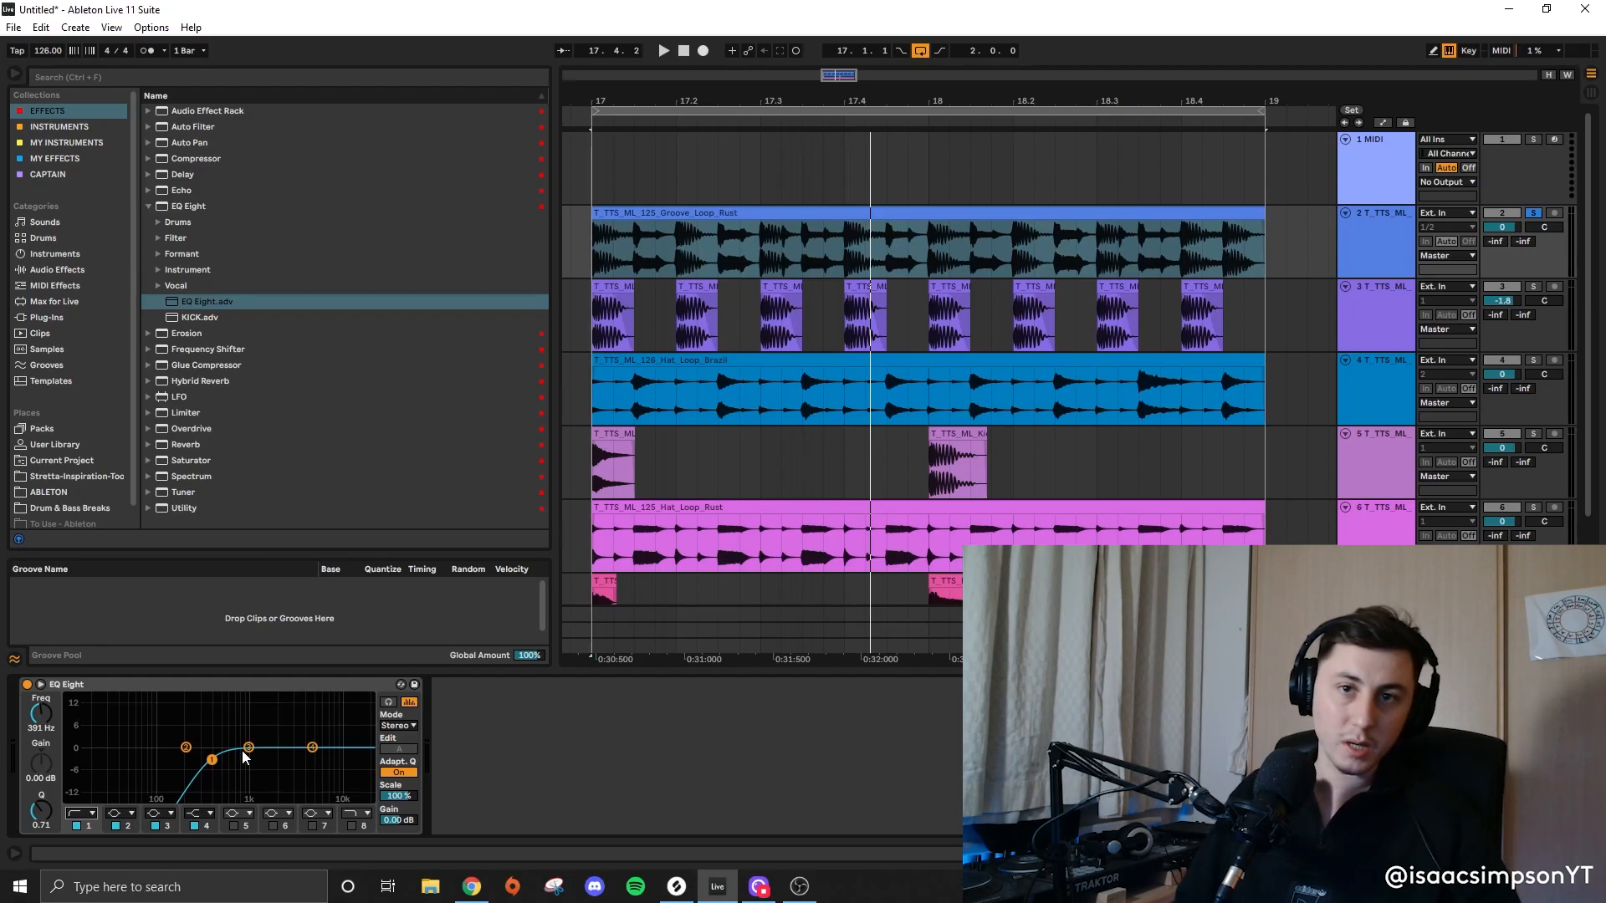
Step: Add the Snare Hybrid preset of Hybrid Reverb after EQ Eight on the groove loop track and lower its EQ high cut during playback
{"action": "key", "text": "space"}
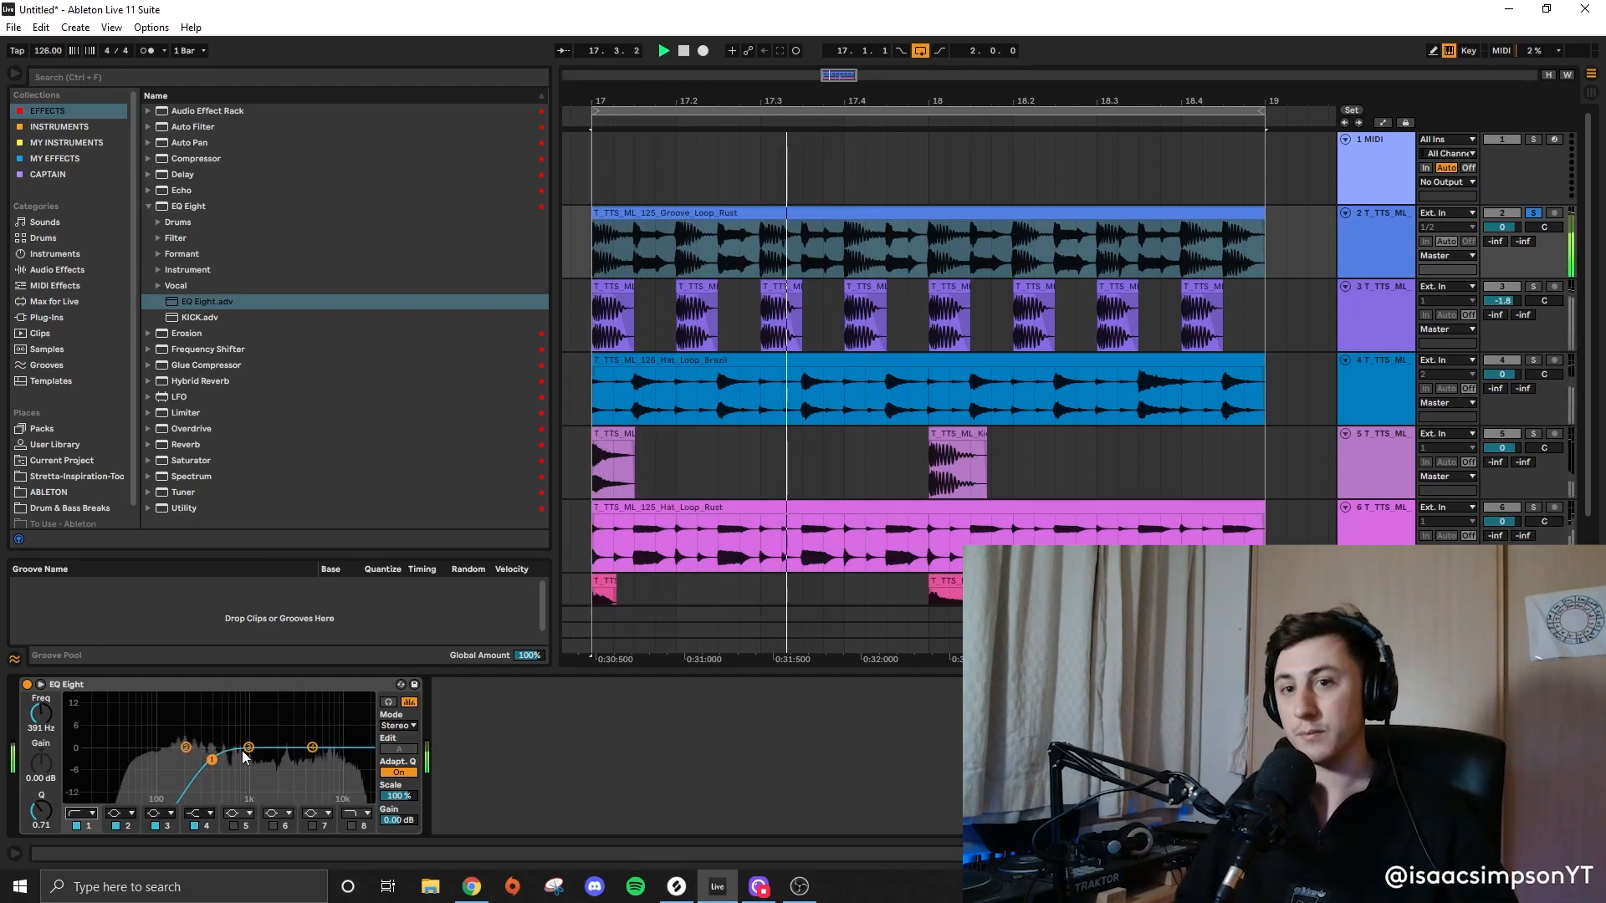
{"action": "key", "text": "space"}
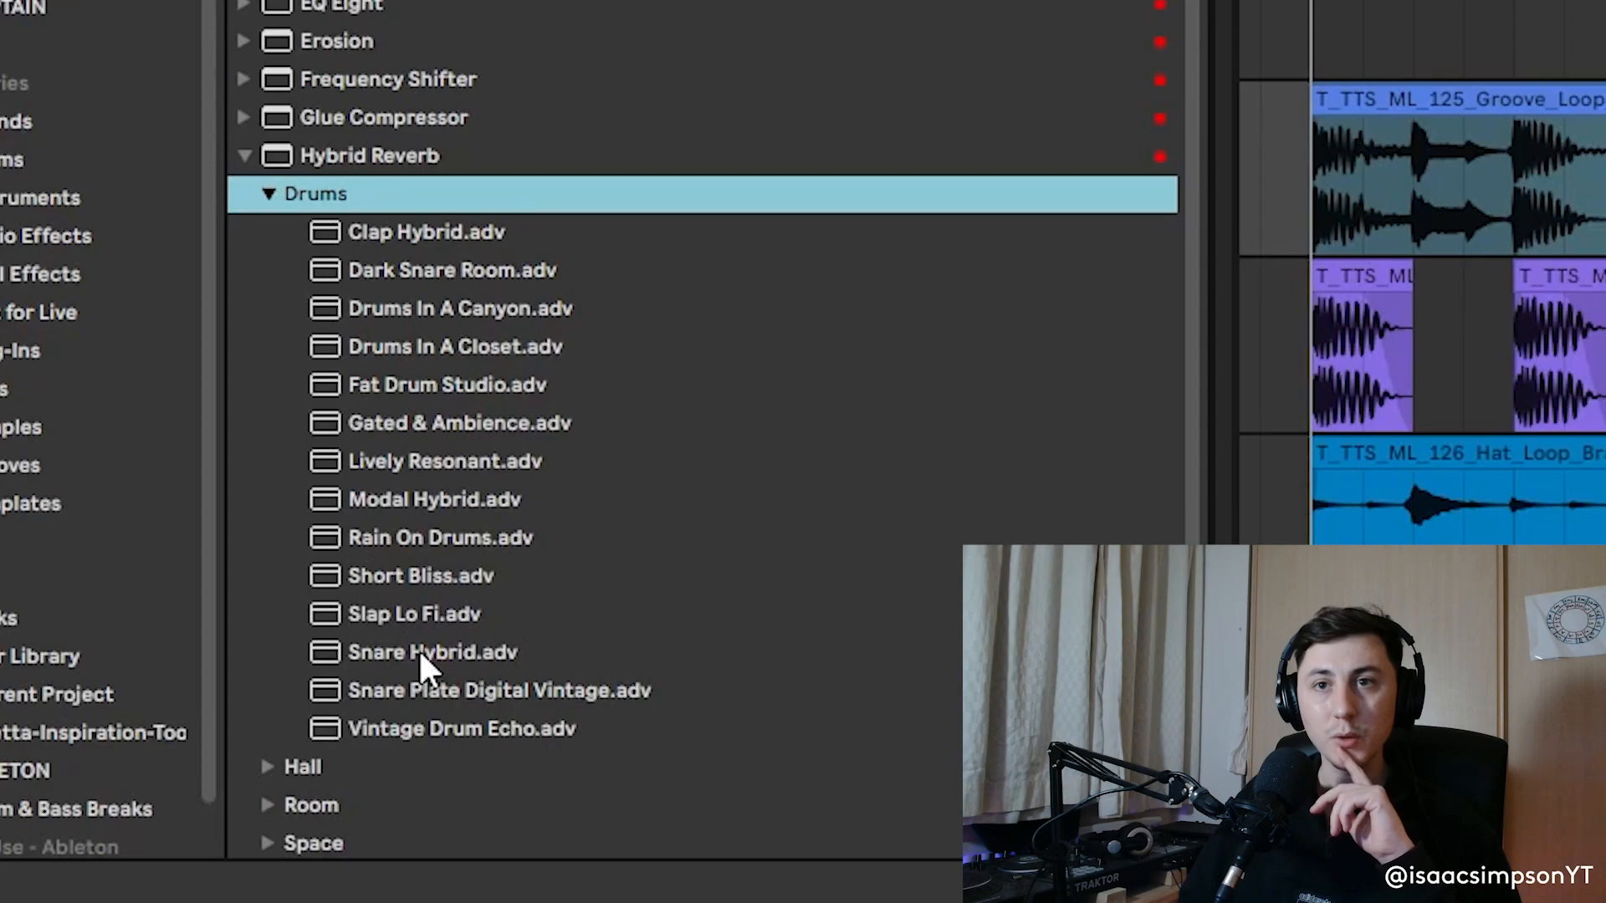
{"action": "left_click", "coordinate": [419, 649]}
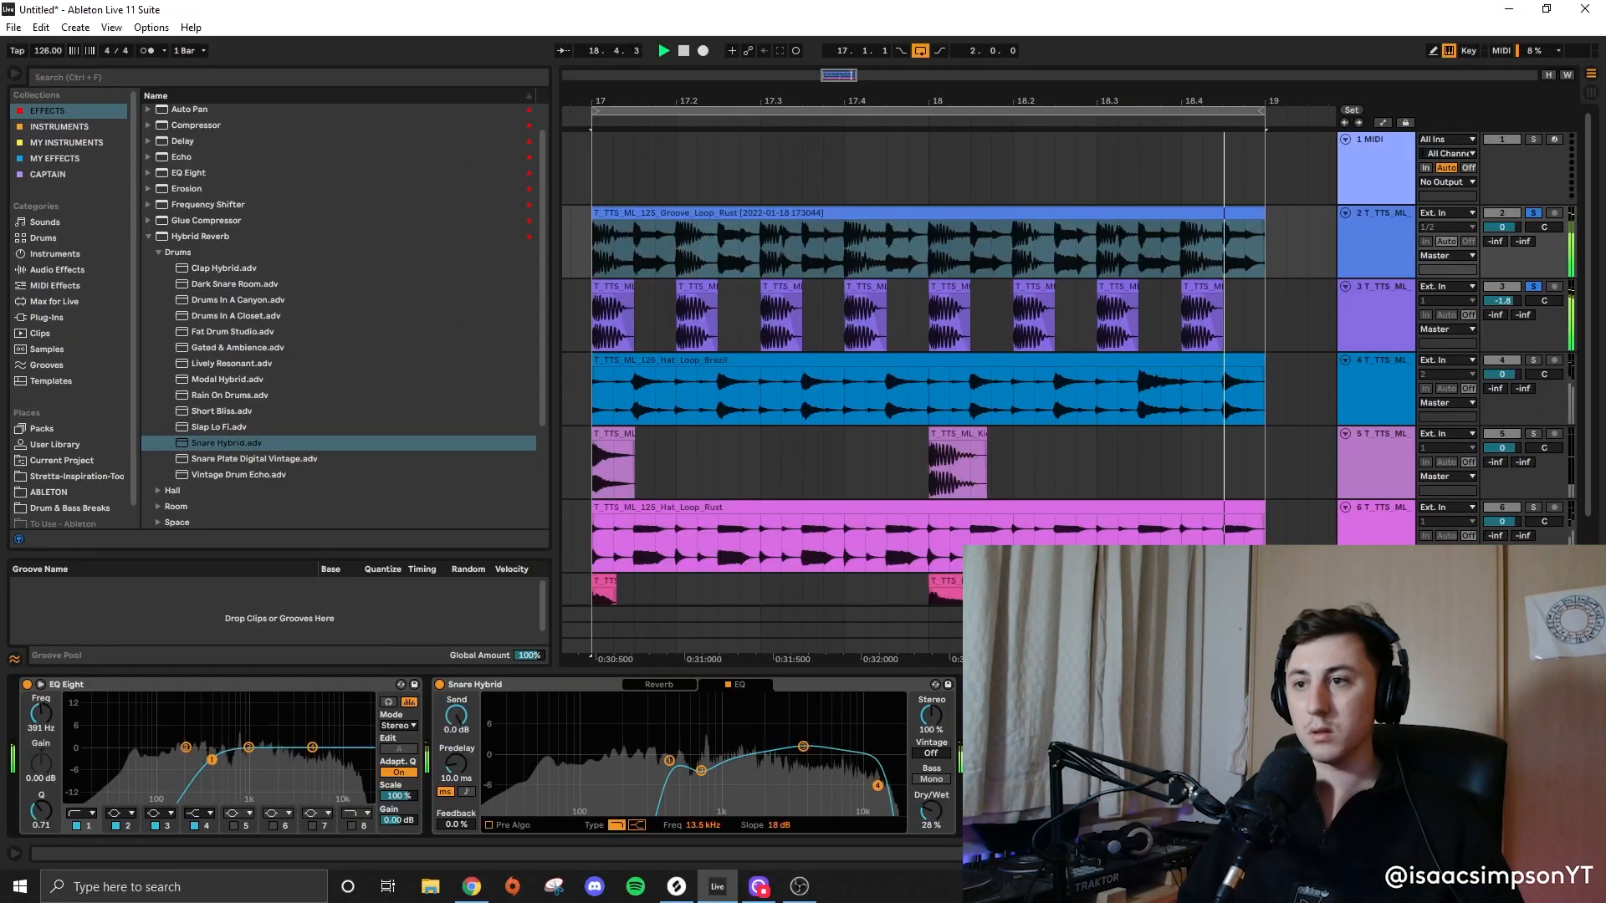
{"action": "left_click_drag", "start_coordinate": [878, 785], "coordinate": [872, 797]}
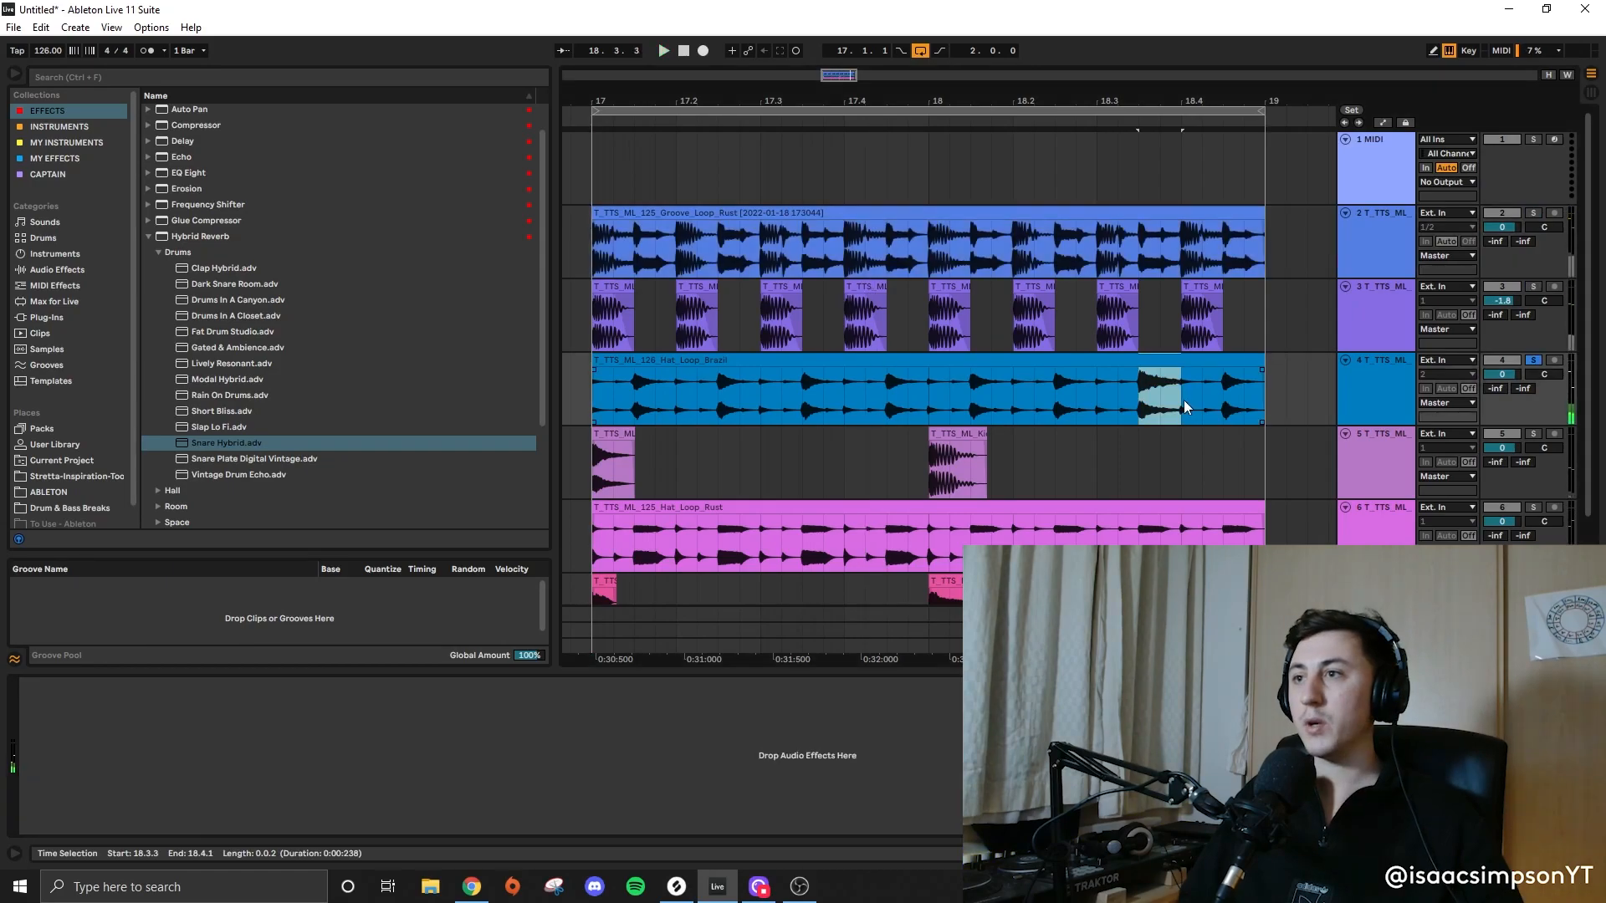
Step: Split out the Hat Loop Brazil hit at 18.3.3 and move it to 17.1.3 on a new audio track below
{"action": "key", "text": "ctrl+e"}
{"action": "left_click", "coordinate": [1373, 382]}
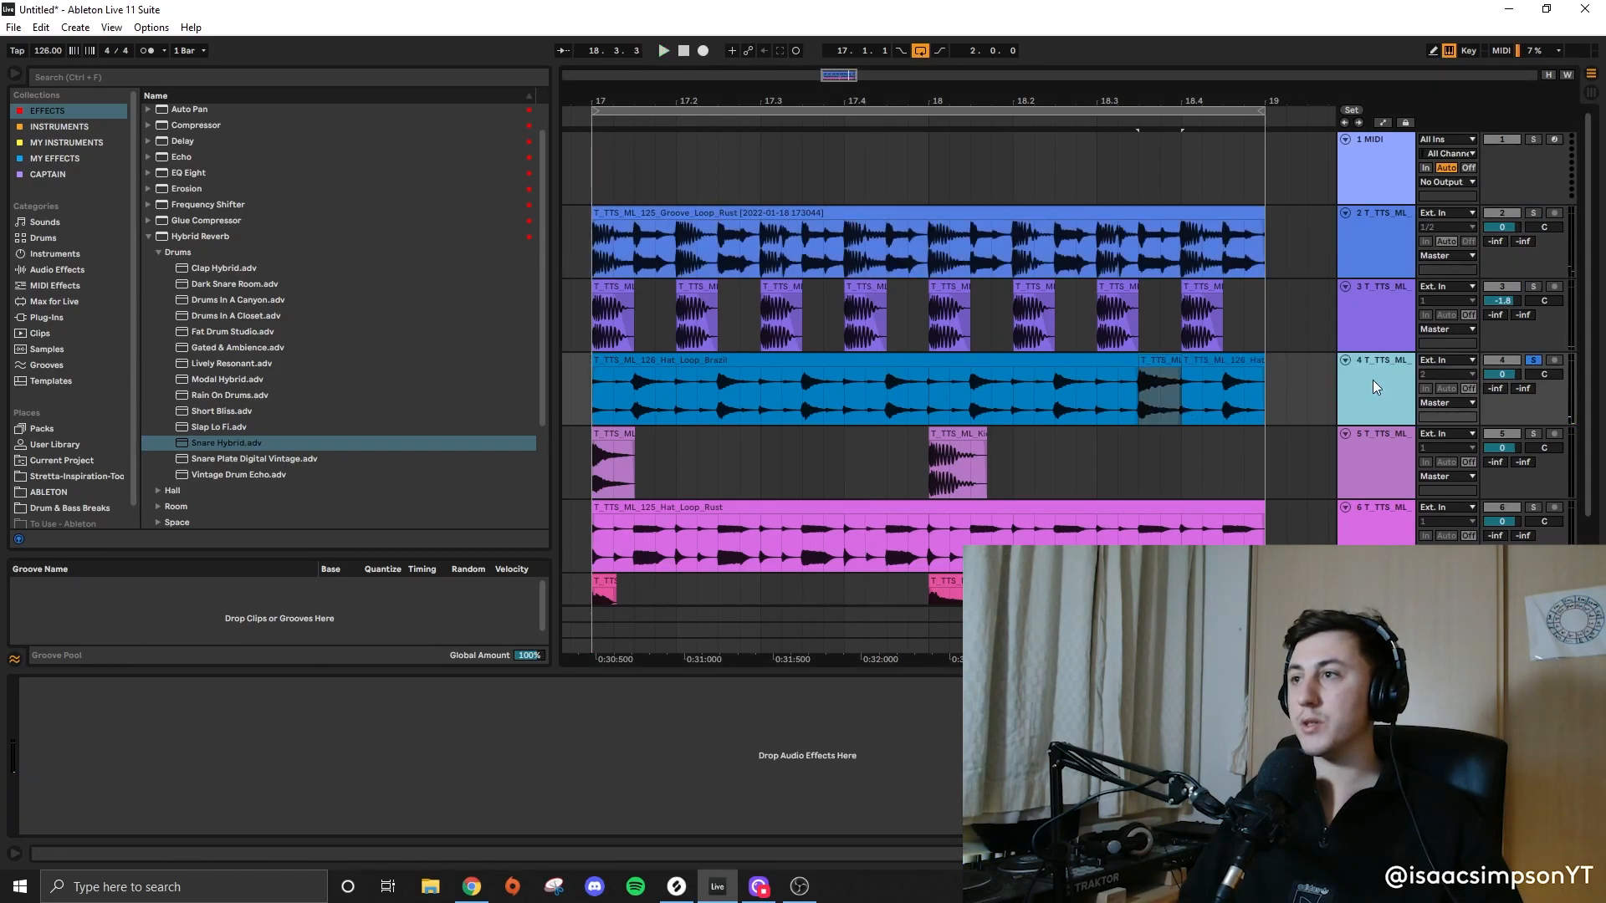
{"action": "key", "text": "ctrl+t"}
{"action": "left_click_drag", "start_coordinate": [1154, 359], "coordinate": [650, 472]}
Step: Duplicate the isolated hat hit onto every off-beat of the new track up to bar 19
{"action": "left_click_drag", "start_coordinate": [595, 468], "coordinate": [645, 464]}
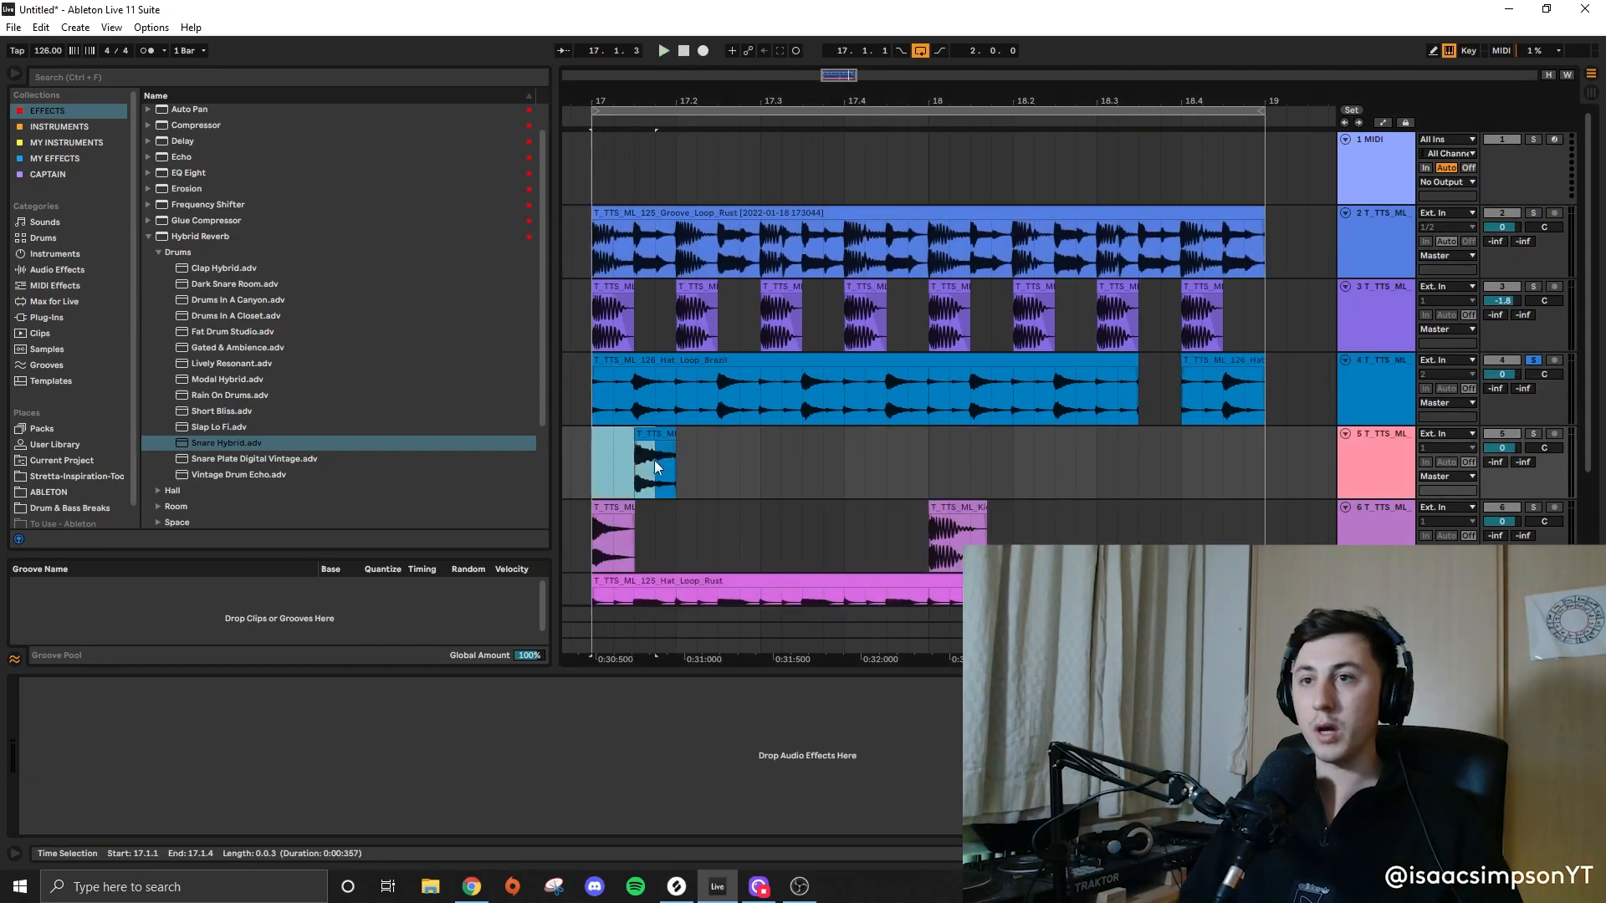
{"action": "key", "text": "ctrl+d"}
{"action": "key", "text": "ctrl+d"}
{"action": "key", "text": "ctrl+d"}
{"action": "key", "text": "ctrl+d"}
{"action": "key", "text": "ctrl+d"}
{"action": "key", "text": "ctrl+d"}
{"action": "key", "text": "ctrl+d"}
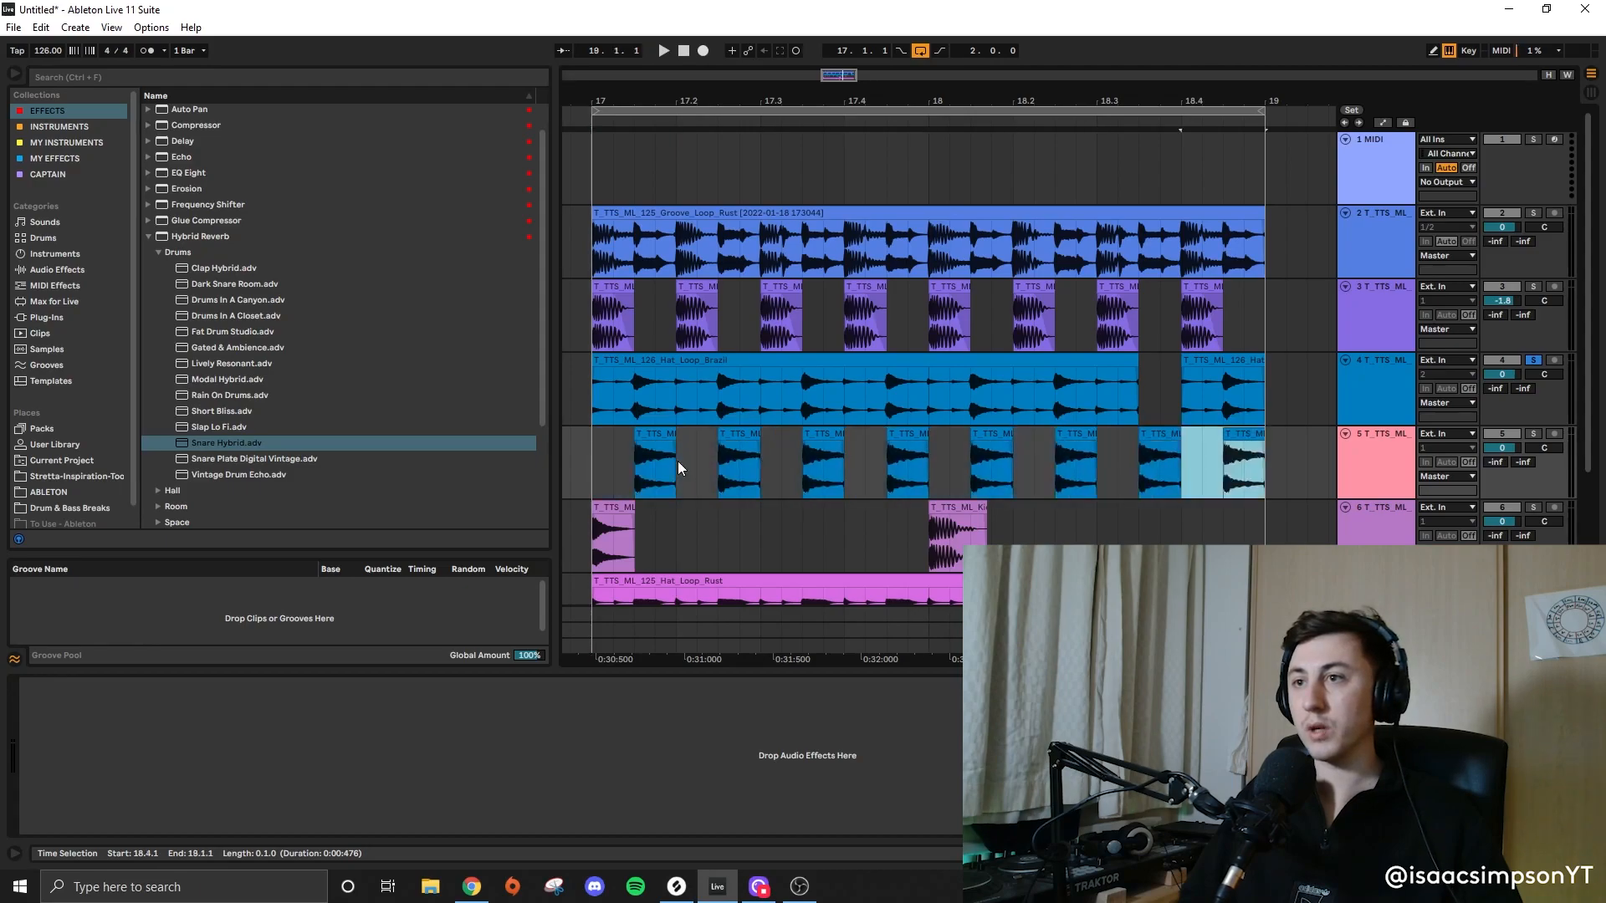
Step: Audition the one-shot track below the new hats and remove its second clip at bar 18
{"action": "left_click", "coordinate": [603, 512]}
{"action": "left_click", "coordinate": [1531, 508]}
{"action": "key", "text": "space"}
{"action": "left_click", "coordinate": [978, 507]}
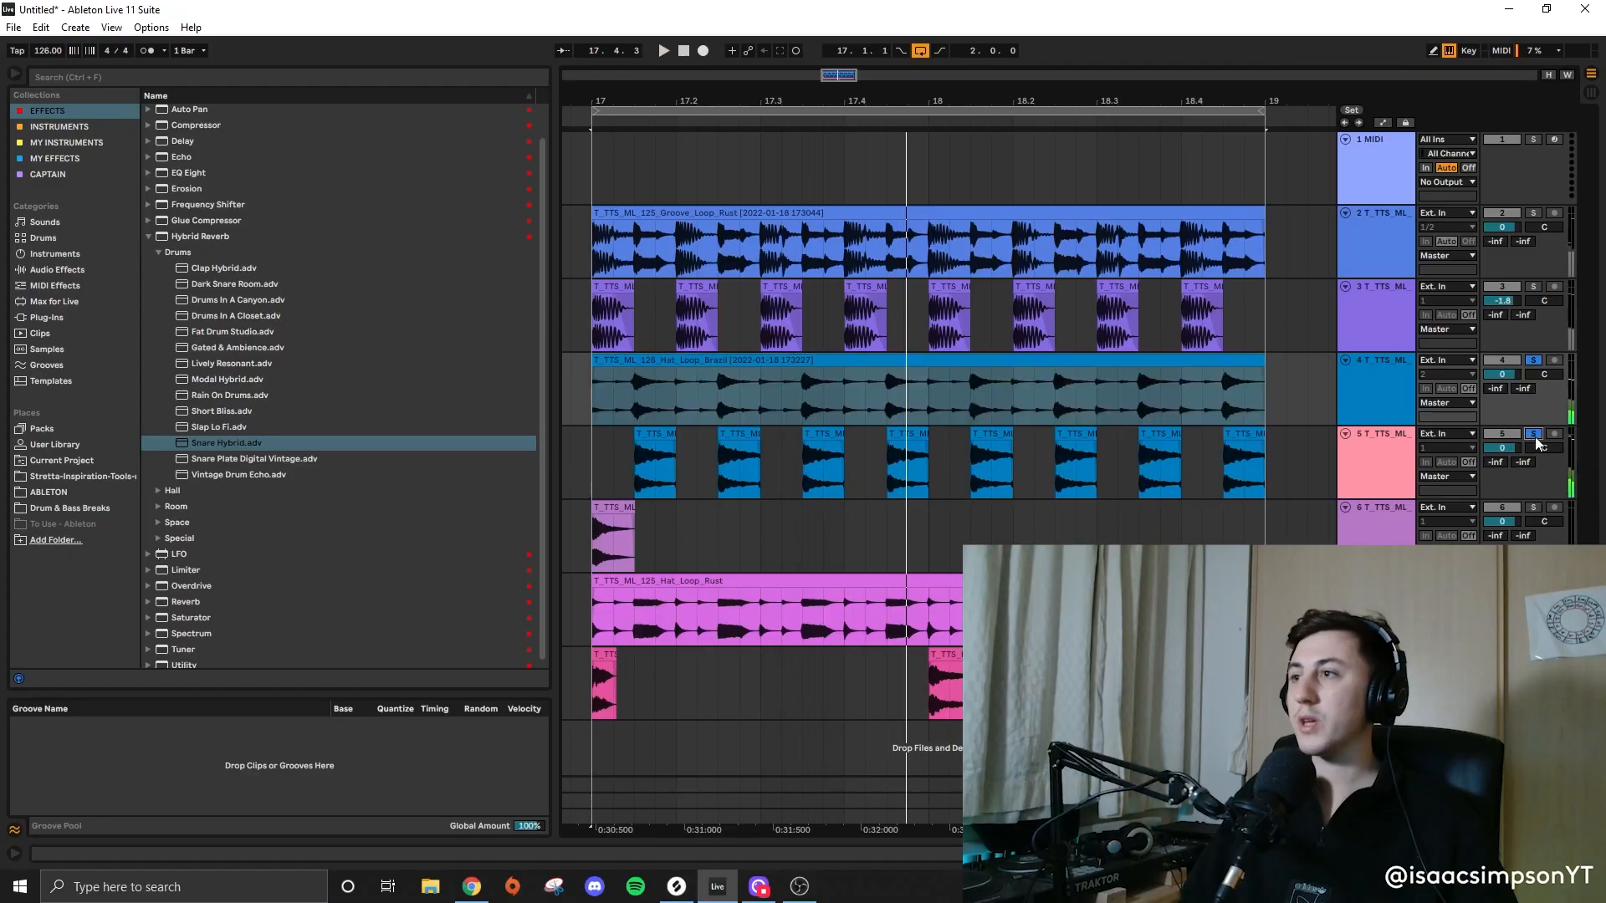
{"action": "key", "text": "space"}
{"action": "key", "text": "space"}
Step: Move the second half of the 18.3.3 hat clip to 18.4.2 on track 5 and reverse it
{"action": "left_click", "coordinate": [1206, 454]}
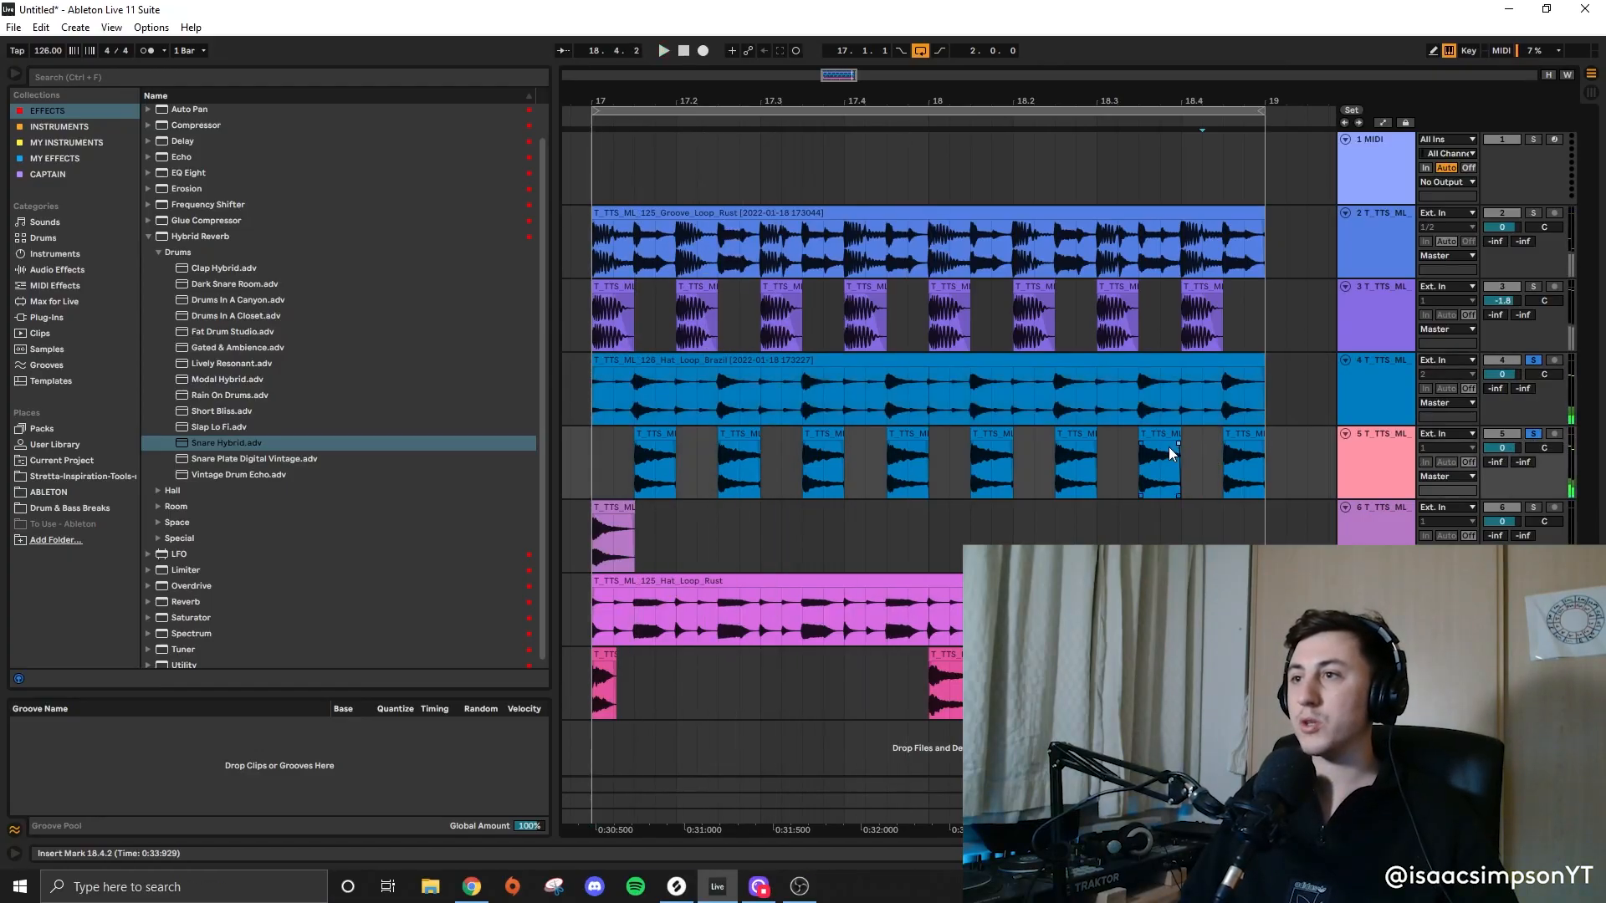
{"action": "left_click", "coordinate": [1162, 435]}
{"action": "left_click_drag", "start_coordinate": [1178, 444], "coordinate": [1215, 468]}
{"action": "scroll", "coordinate": [1214, 466], "scroll_direction": "up", "scroll_amount": 3}
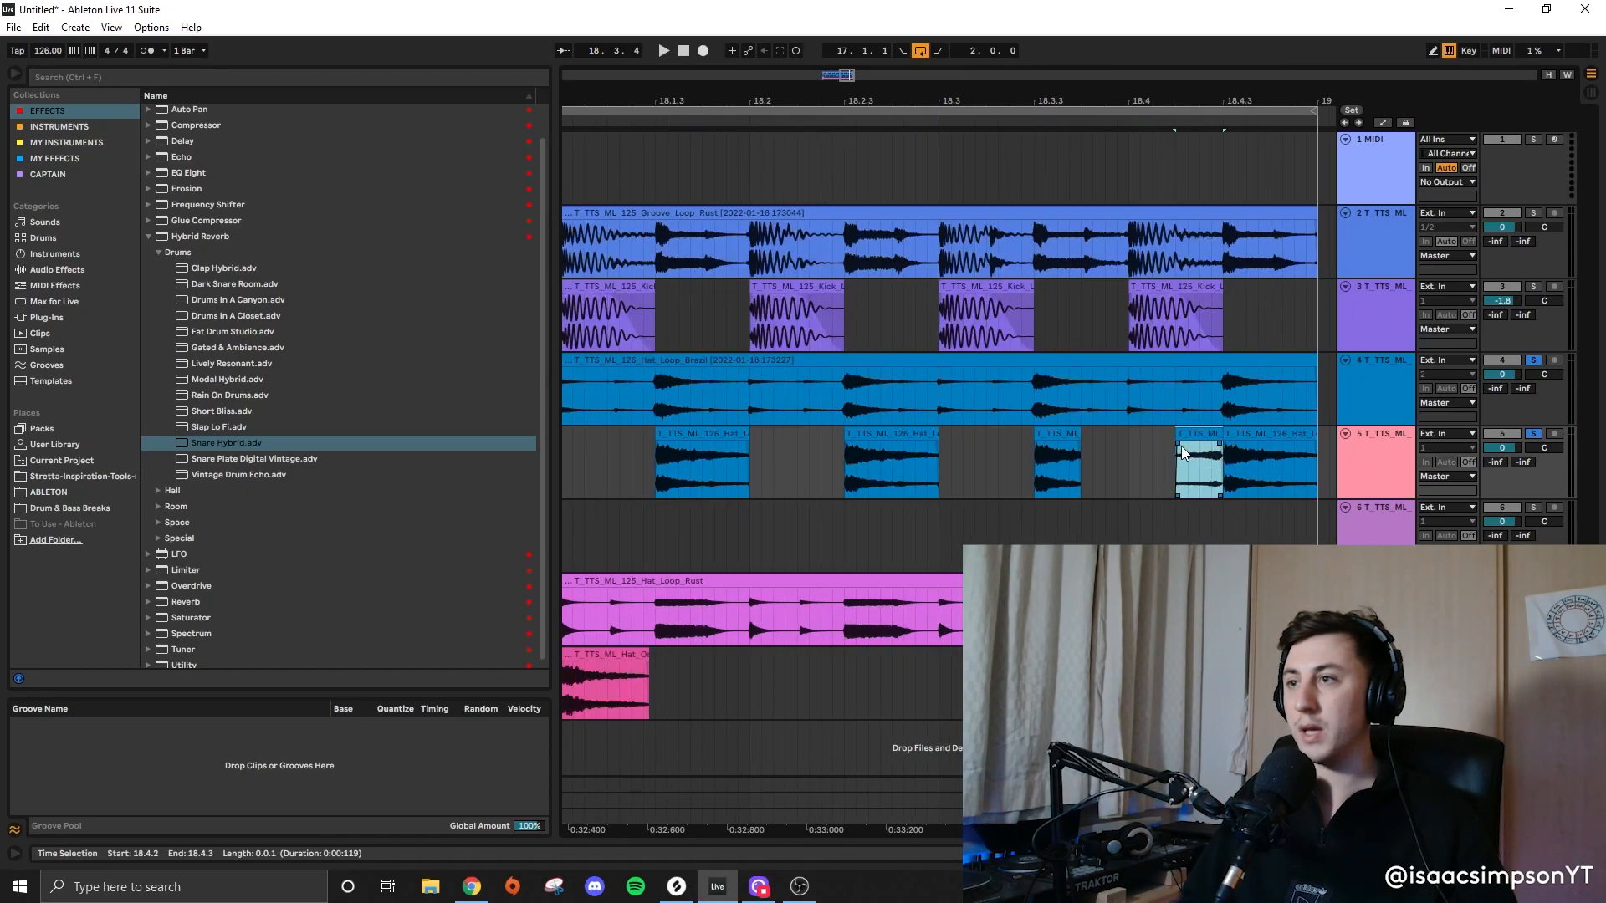
{"action": "scroll", "coordinate": [1199, 444], "scroll_direction": "up", "scroll_amount": 5}
{"action": "scroll", "coordinate": [1200, 444], "scroll_direction": "down", "scroll_amount": 5}
{"action": "key", "text": "r"}
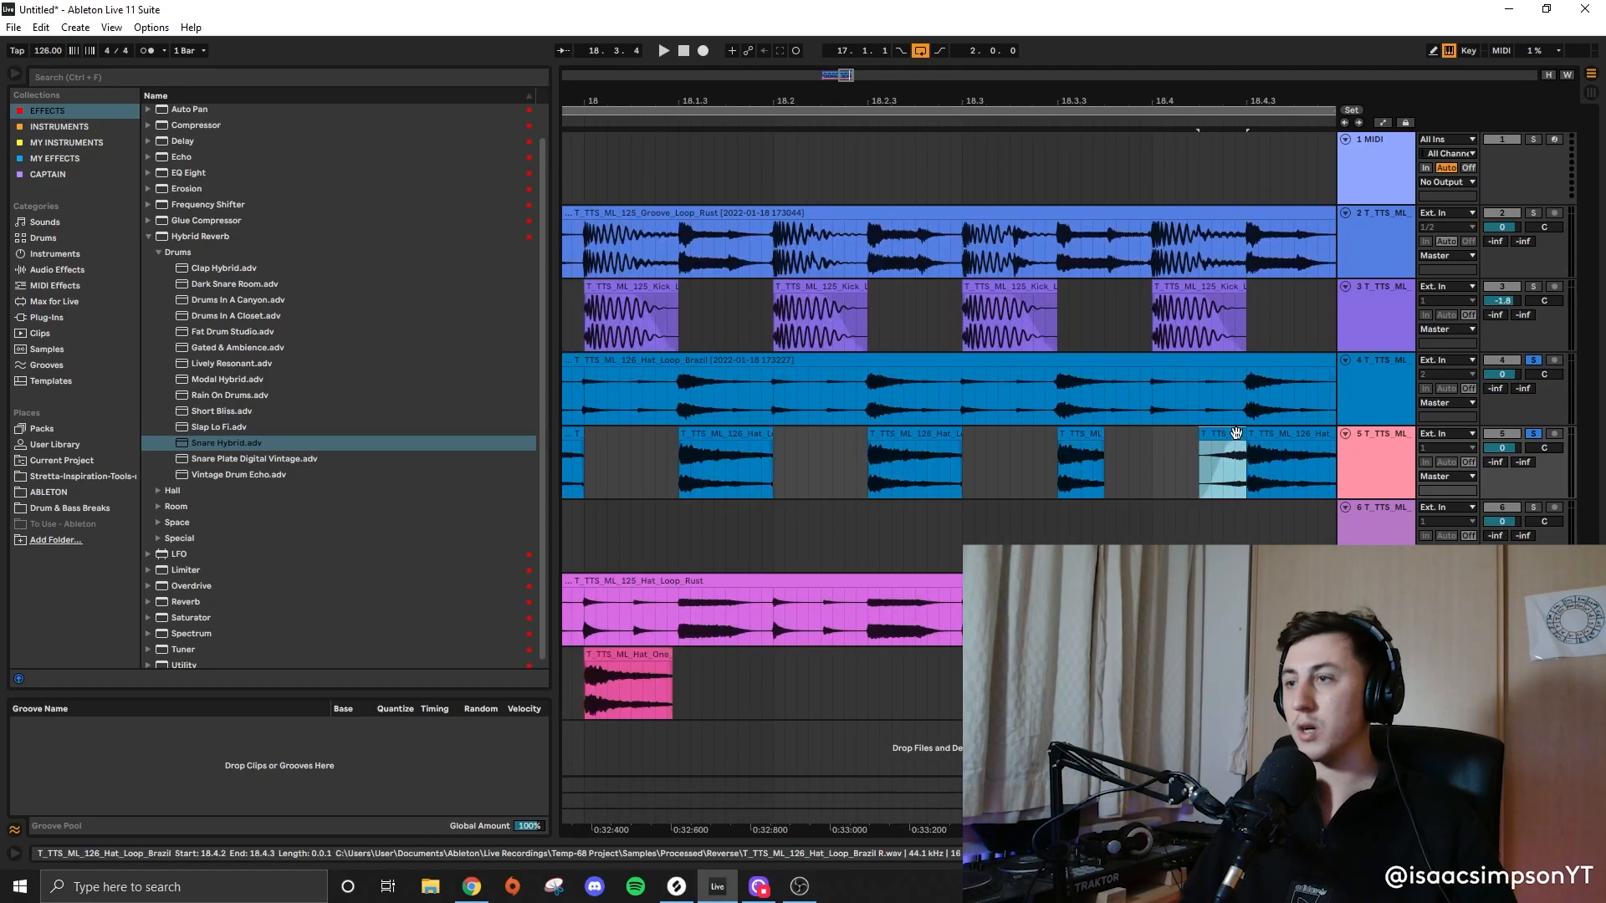
Step: Deactivate the off-beat hat clips before the reversed hat on track 5 and unsolo tracks 4 and 5
{"action": "scroll", "coordinate": [1235, 433], "scroll_direction": "down", "scroll_amount": 3}
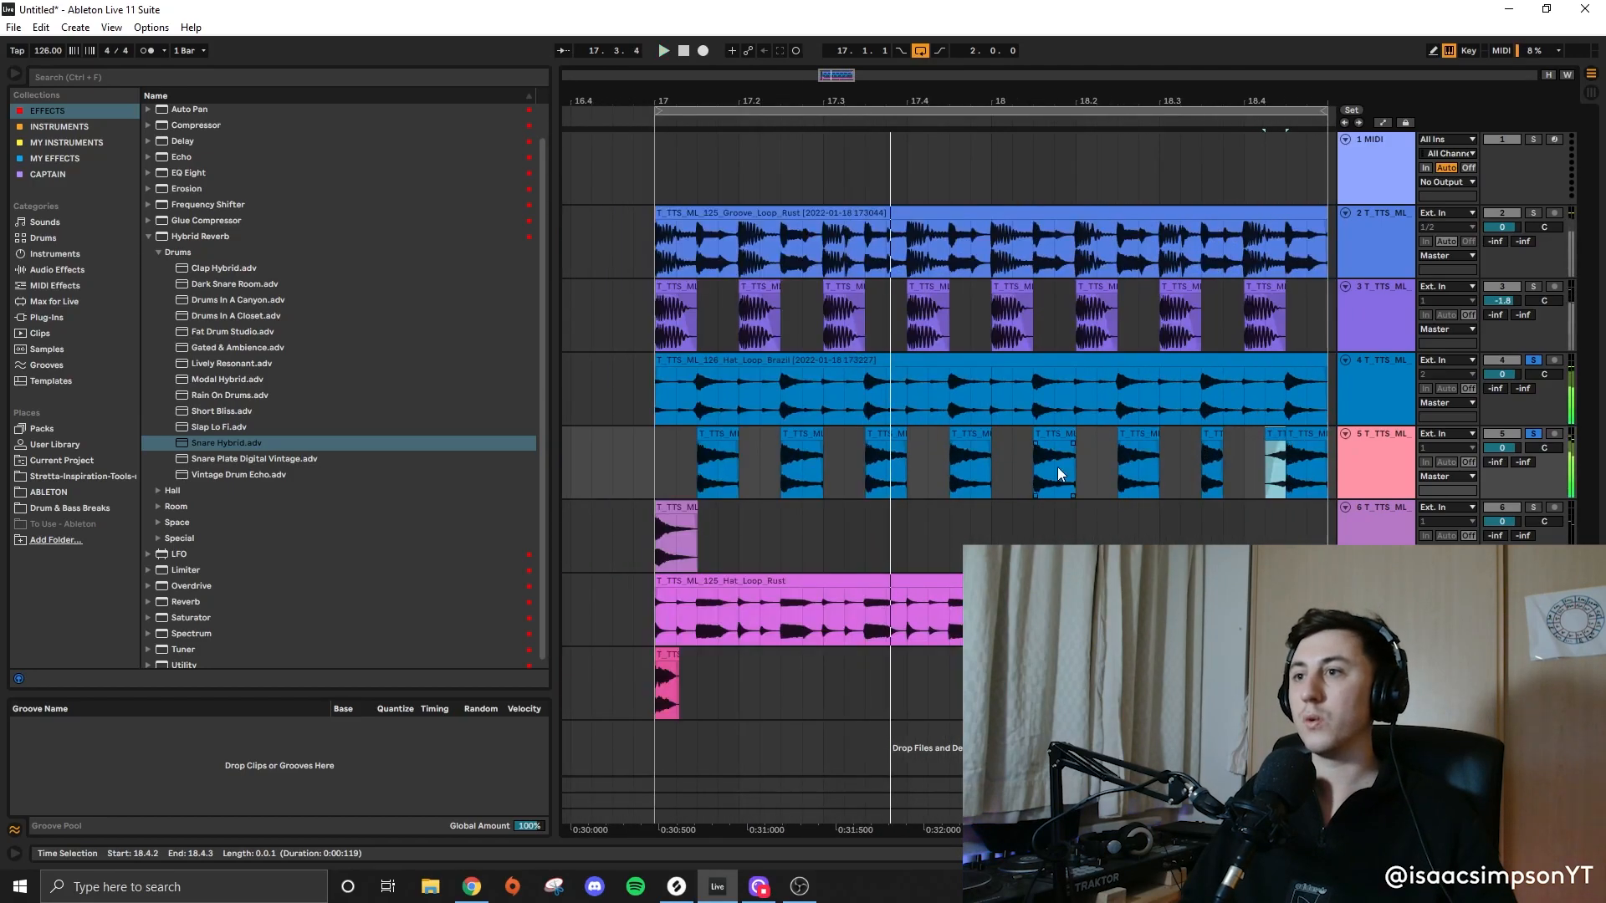
{"action": "left_click_drag", "start_coordinate": [1229, 458], "coordinate": [729, 472]}
{"action": "key", "text": "0"}
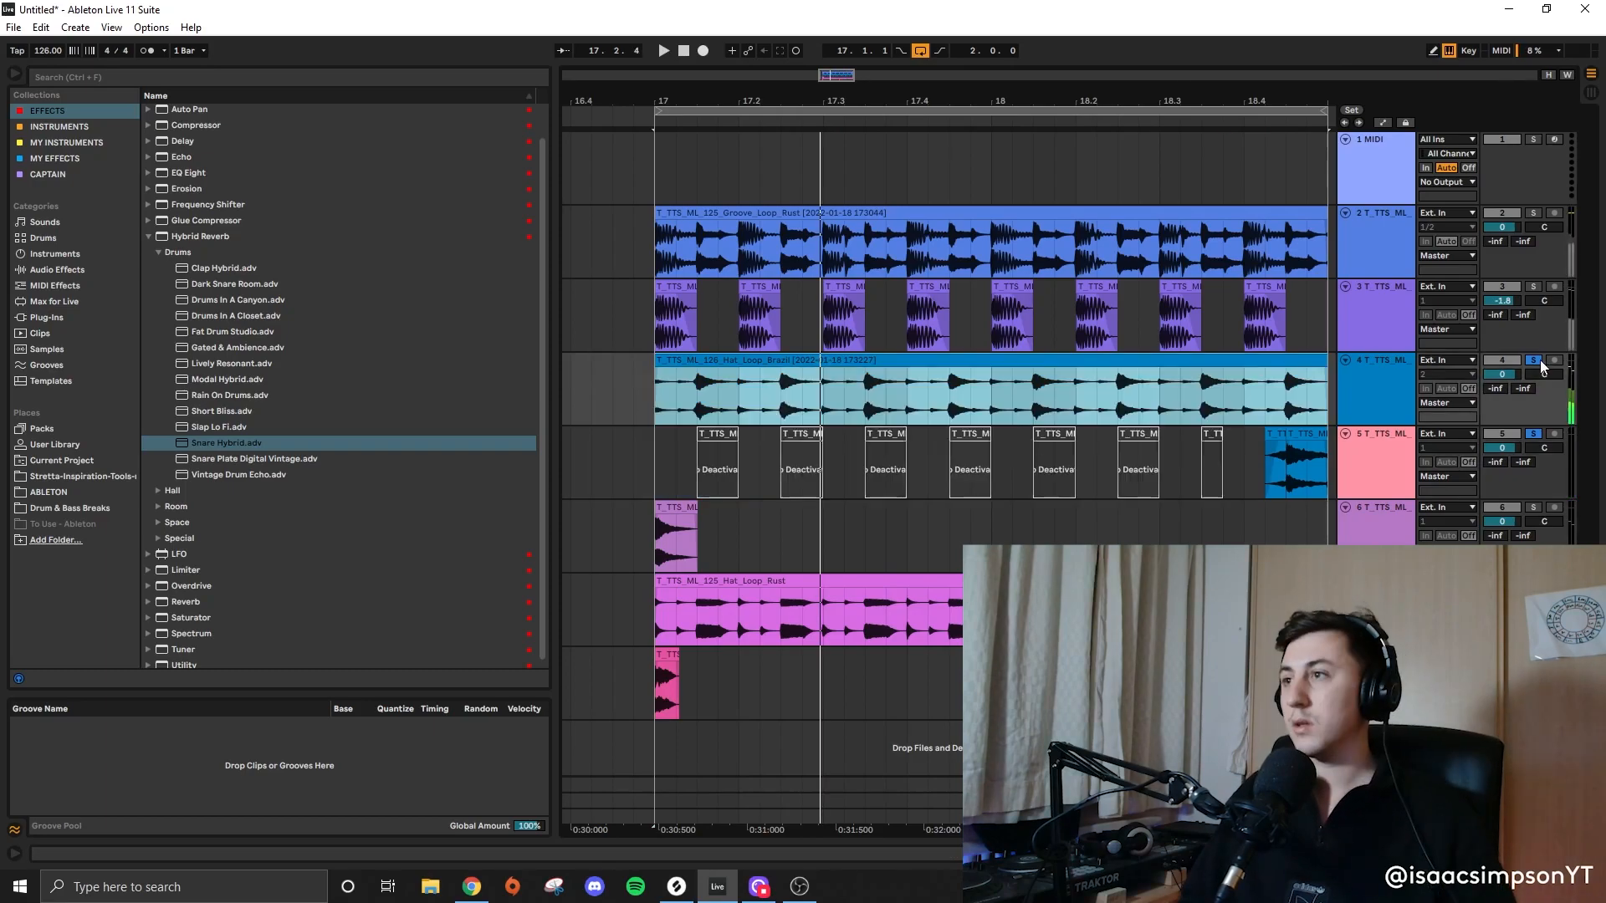
{"action": "left_click", "coordinate": [1536, 360]}
{"action": "left_click", "coordinate": [1534, 434]}
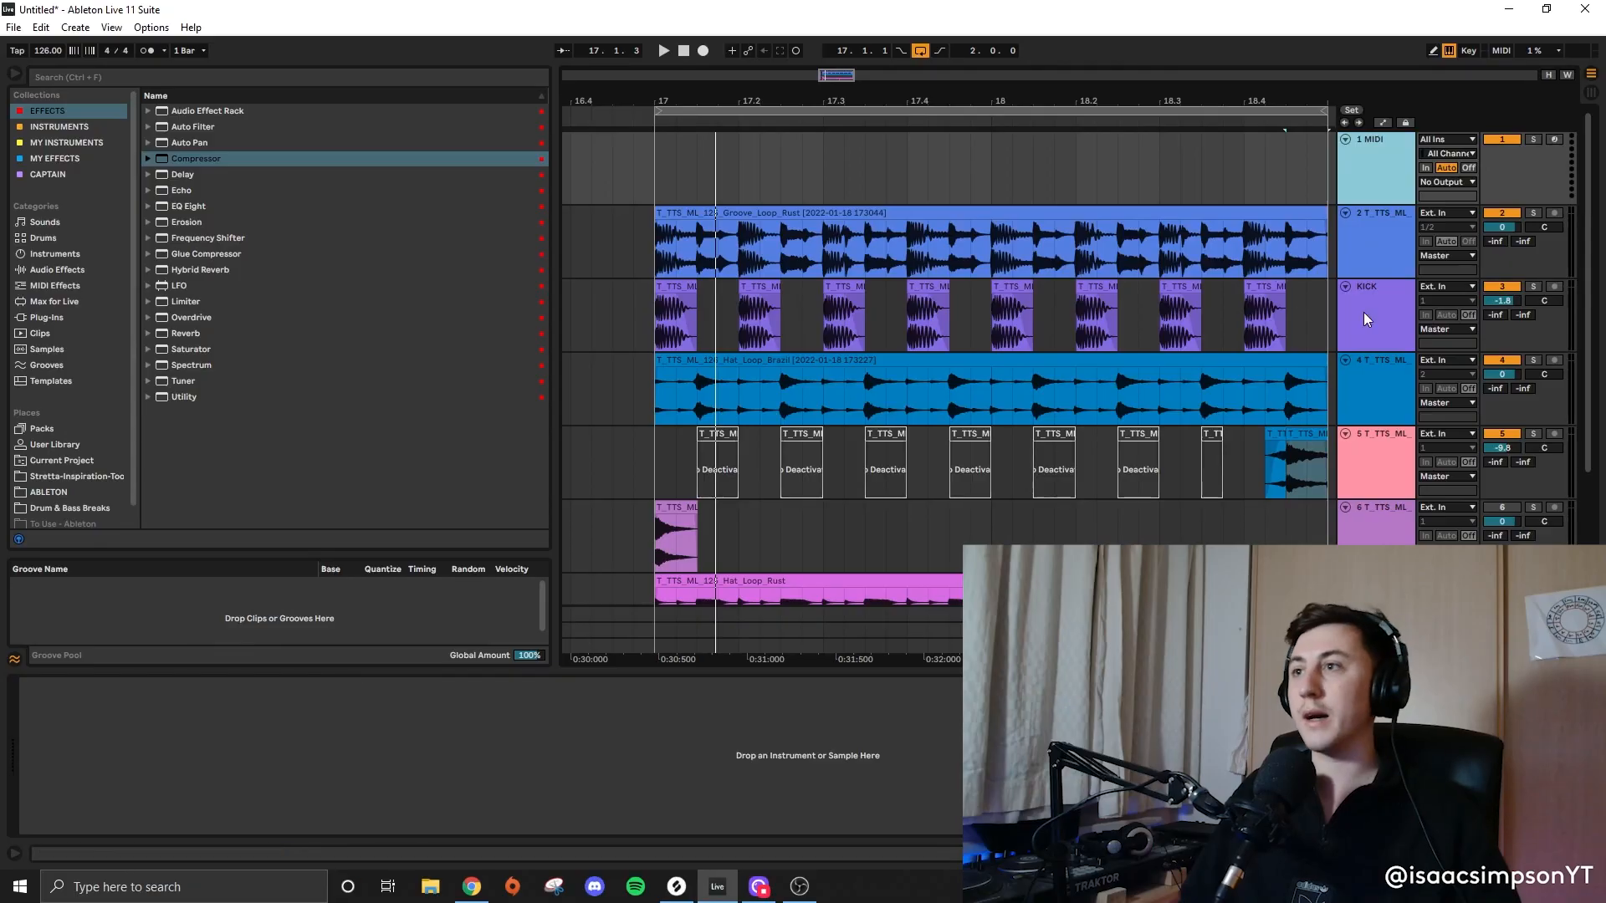
Step: Duplicate the KICK track with its two-bar loop and move the copied clip to the start of the arrangement
{"action": "left_click", "coordinate": [1363, 312]}
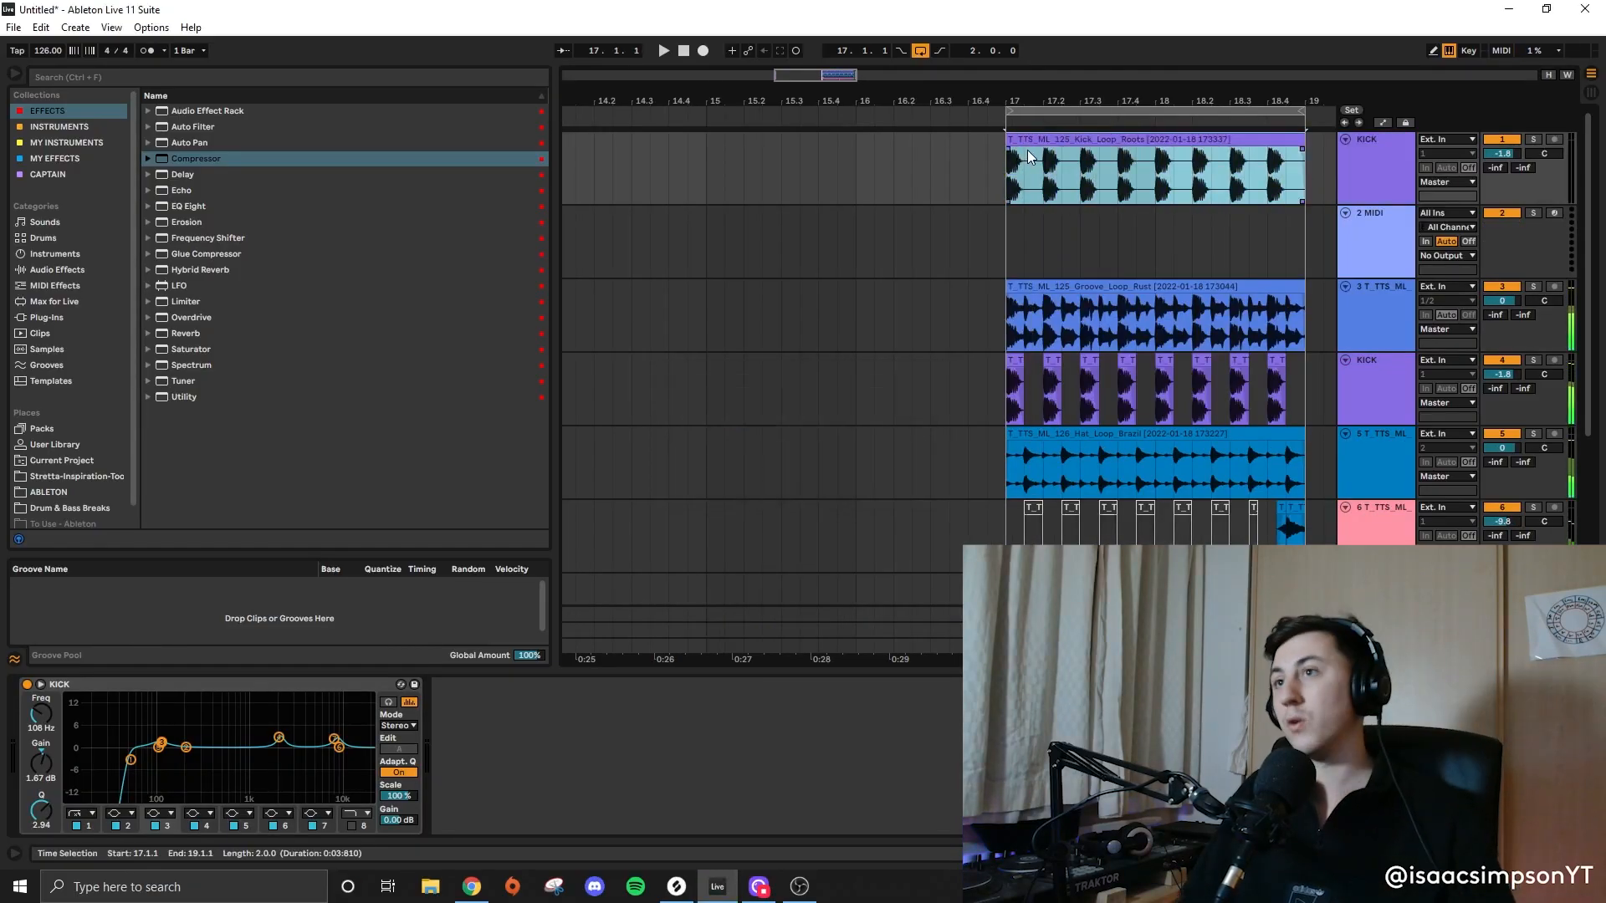
{"action": "scroll", "coordinate": [1033, 166], "scroll_direction": "down", "scroll_amount": 3}
{"action": "left_click_drag", "start_coordinate": [796, 142], "coordinate": [577, 147]}
Step: Repeat the two-bar kick loop end to end along the arrangement on the copied kick track
{"action": "key", "text": "ctrl+d"}
{"action": "key", "text": "ctrl+d"}
{"action": "key", "text": "ctrl+d"}
{"action": "key", "text": "ctrl+d"}
{"action": "key", "text": "ctrl+d"}
{"action": "key", "text": "ctrl+d"}
{"action": "key", "text": "ctrl+d"}
{"action": "key", "text": "ctrl+d"}
{"action": "key", "text": "ctrl+d"}
{"action": "key", "text": "ctrl+d"}
{"action": "key", "text": "ctrl+d"}
{"action": "key", "text": "ctrl+d"}
{"action": "key", "text": "ctrl+d"}
{"action": "key", "text": "ctrl+d"}
{"action": "key", "text": "ctrl+d"}
{"action": "key", "text": "ctrl+d"}
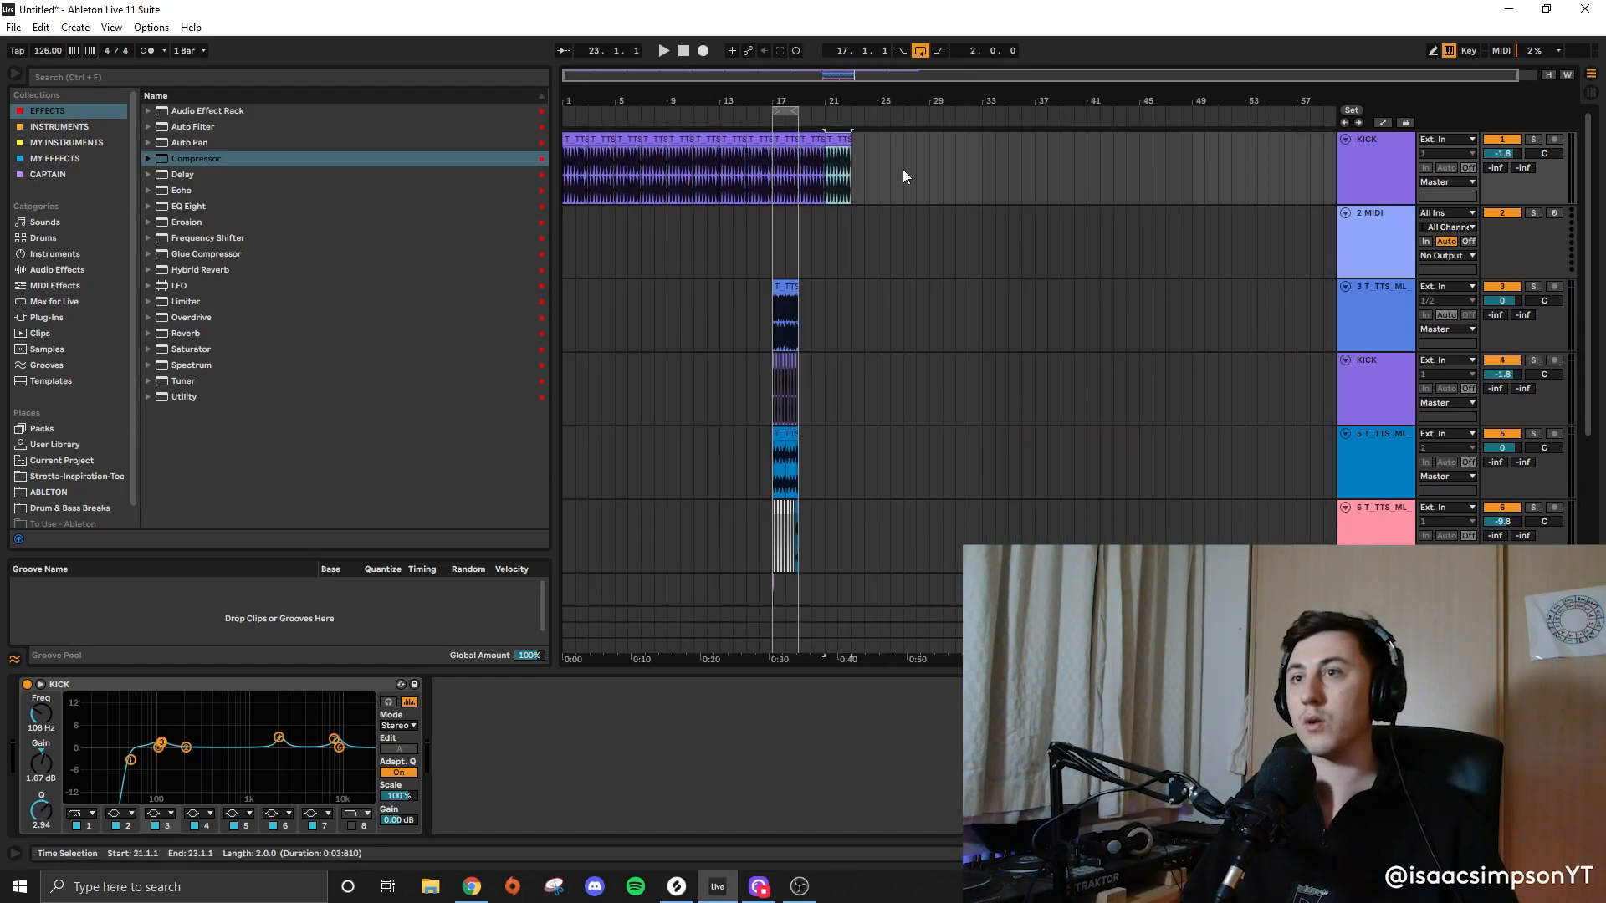
Step: Route the SIDECHAIN track's audio output to Sends Only
{"action": "left_click", "coordinate": [1447, 138]}
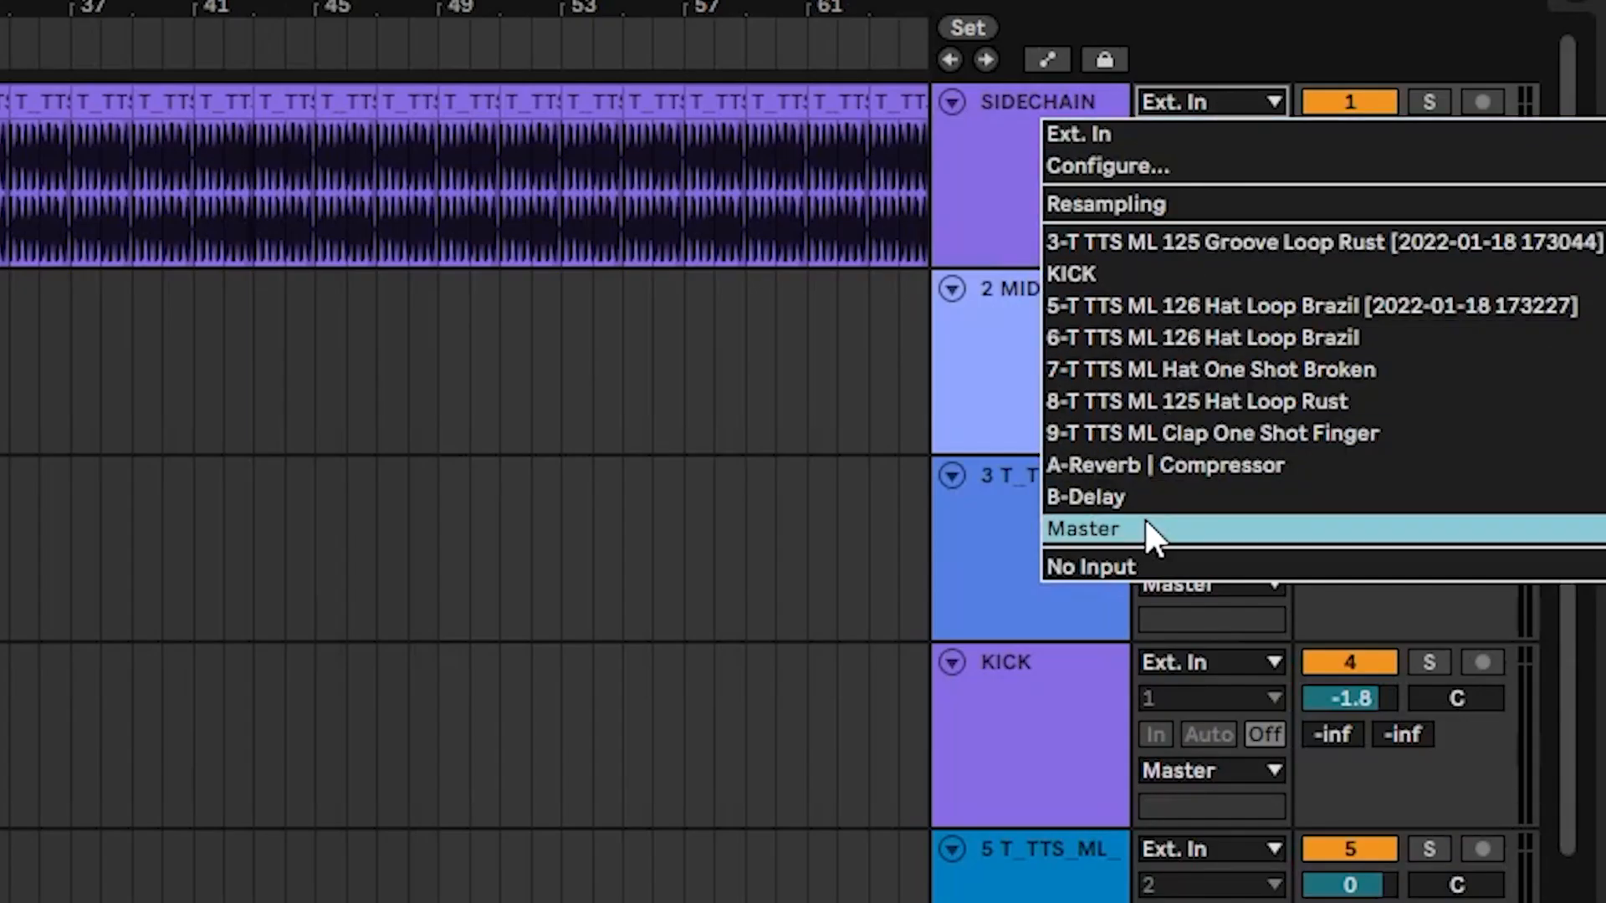
{"action": "left_click", "coordinate": [1197, 134]}
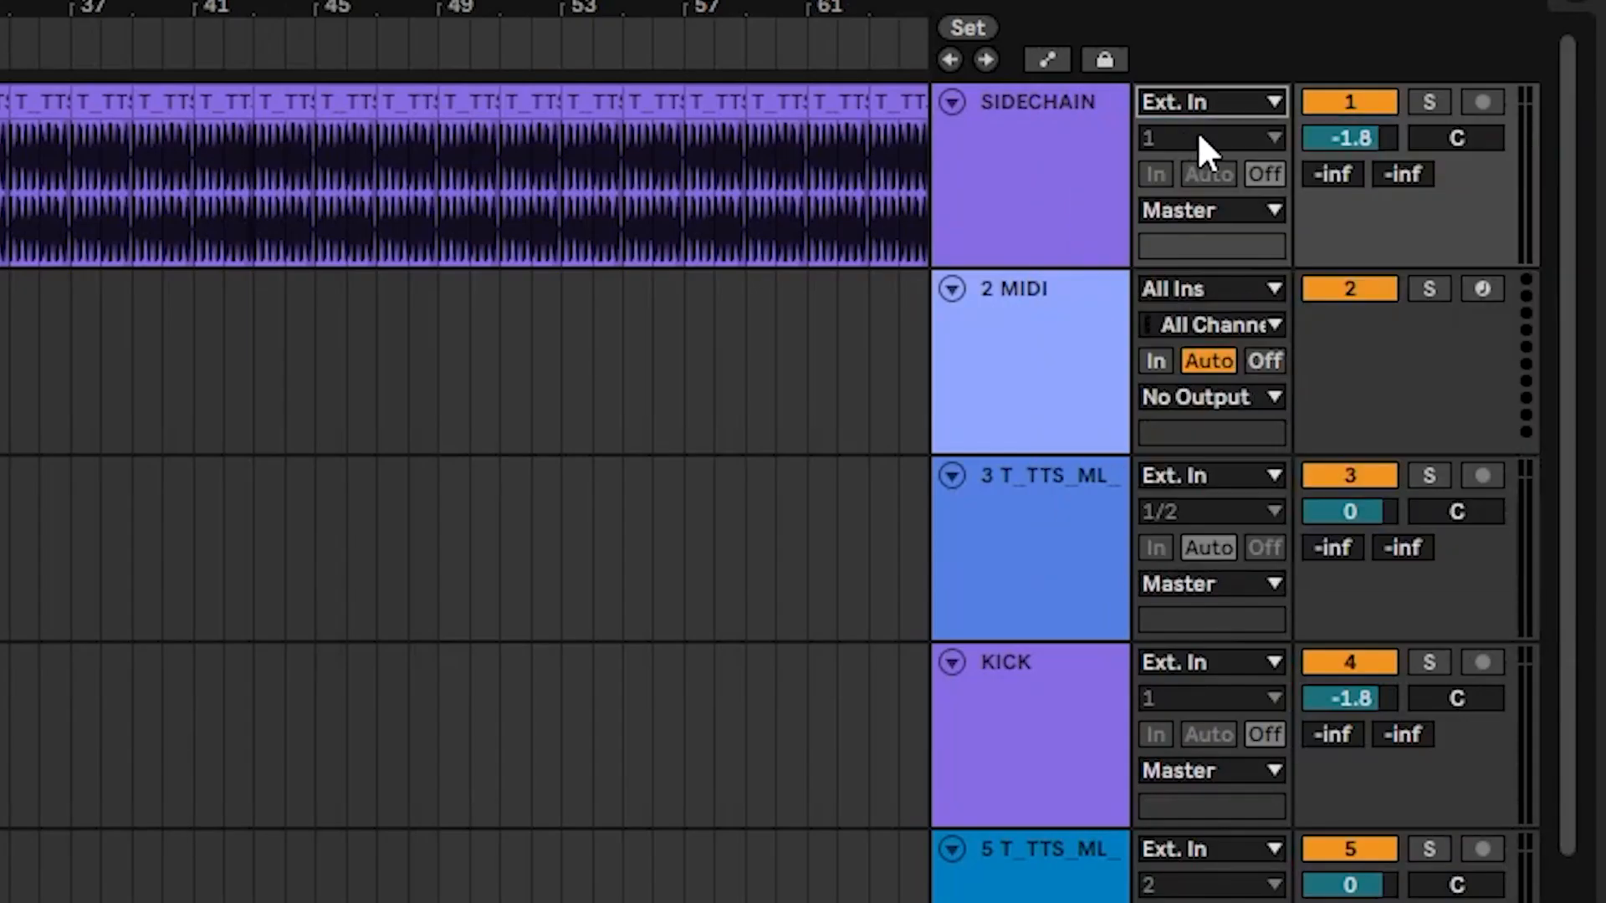
{"action": "left_click", "coordinate": [1209, 215]}
{"action": "left_click", "coordinate": [1096, 577]}
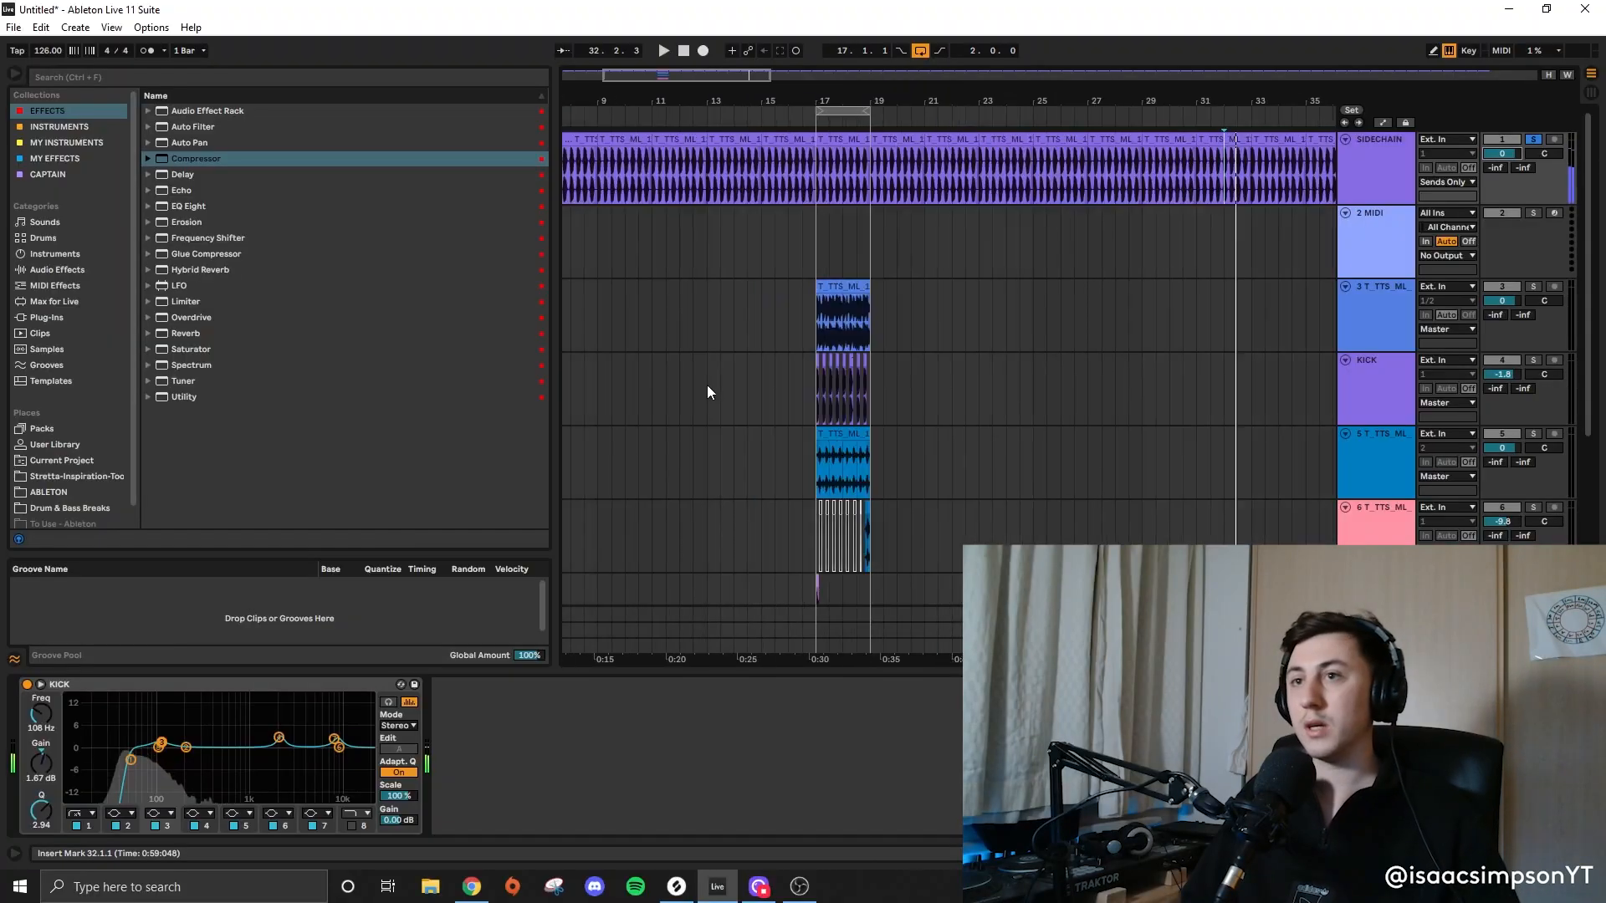
Step: Enable Sidechain on the Compressor after the Reverb and set its audio source to the SIDECHAIN track
{"action": "scroll", "coordinate": [706, 385], "scroll_direction": "up", "scroll_amount": 2}
{"action": "scroll", "coordinate": [1125, 376], "scroll_direction": "up", "scroll_amount": 2}
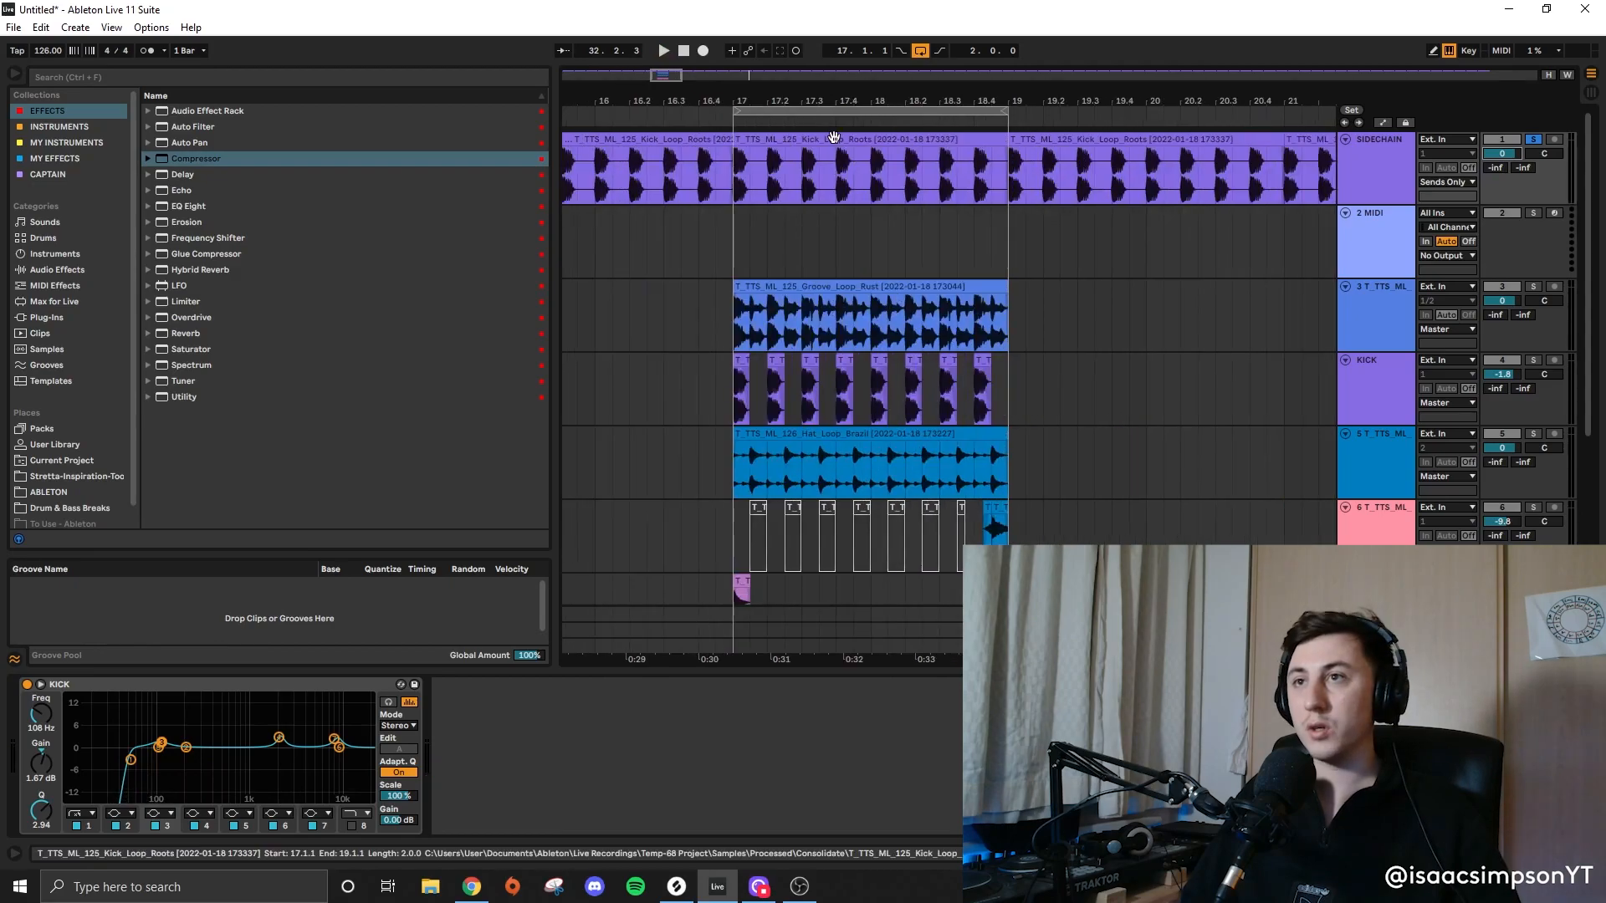
{"action": "scroll", "coordinate": [1348, 458], "scroll_direction": "down", "scroll_amount": 3}
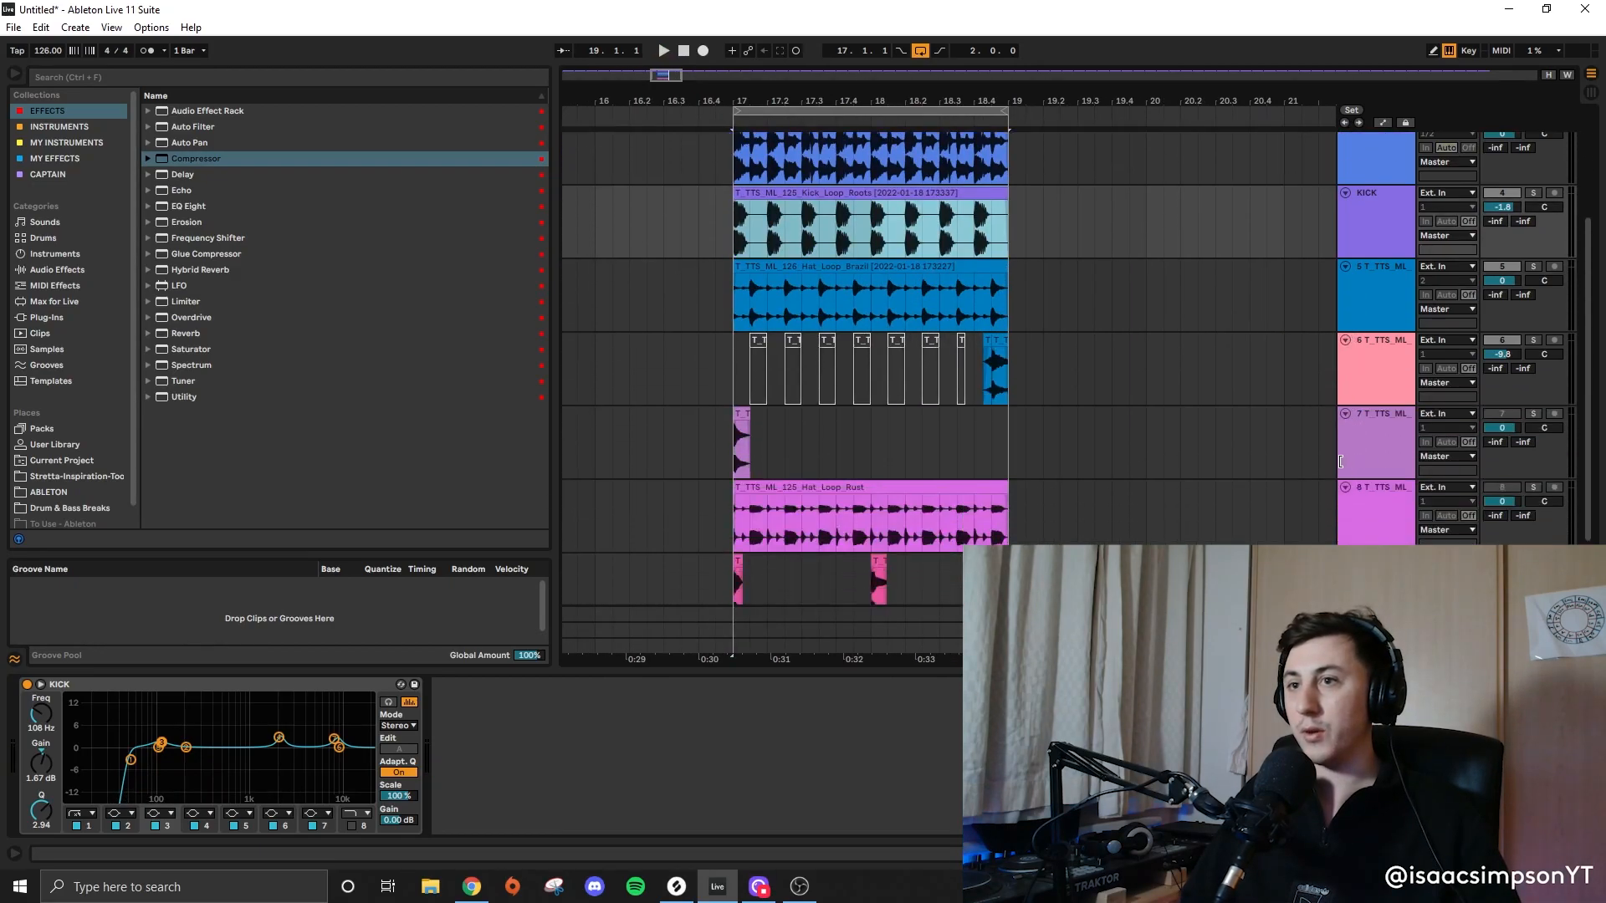
{"action": "left_click", "coordinate": [1355, 412]}
{"action": "left_click", "coordinate": [1380, 417]}
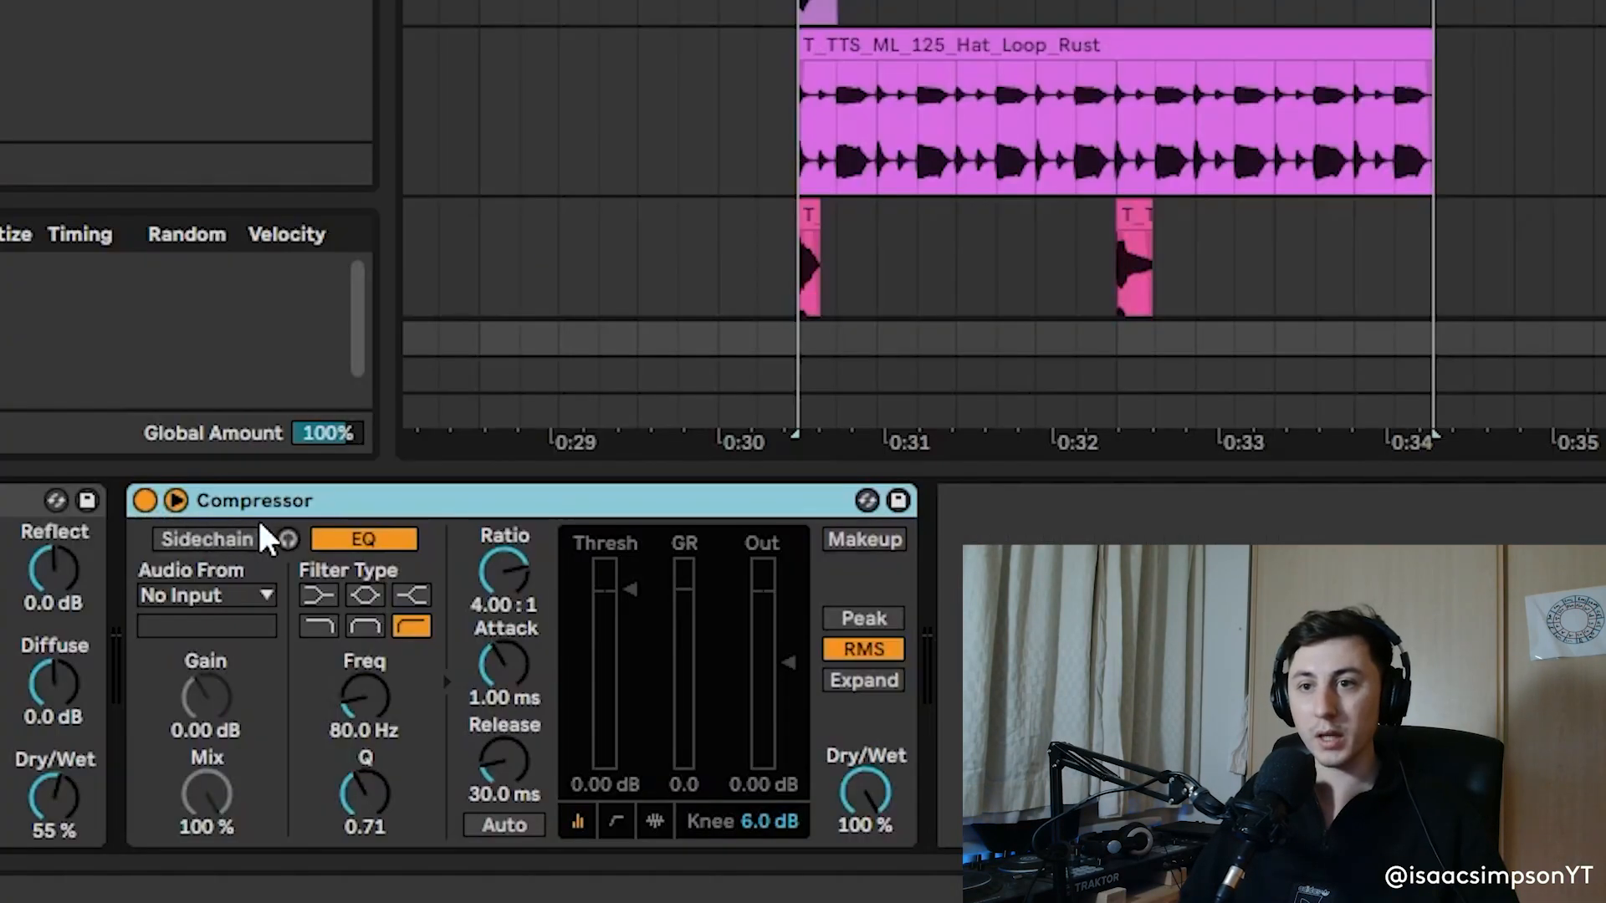
{"action": "left_click", "coordinate": [486, 701]}
{"action": "left_click", "coordinate": [221, 595]}
{"action": "left_click", "coordinate": [251, 299]}
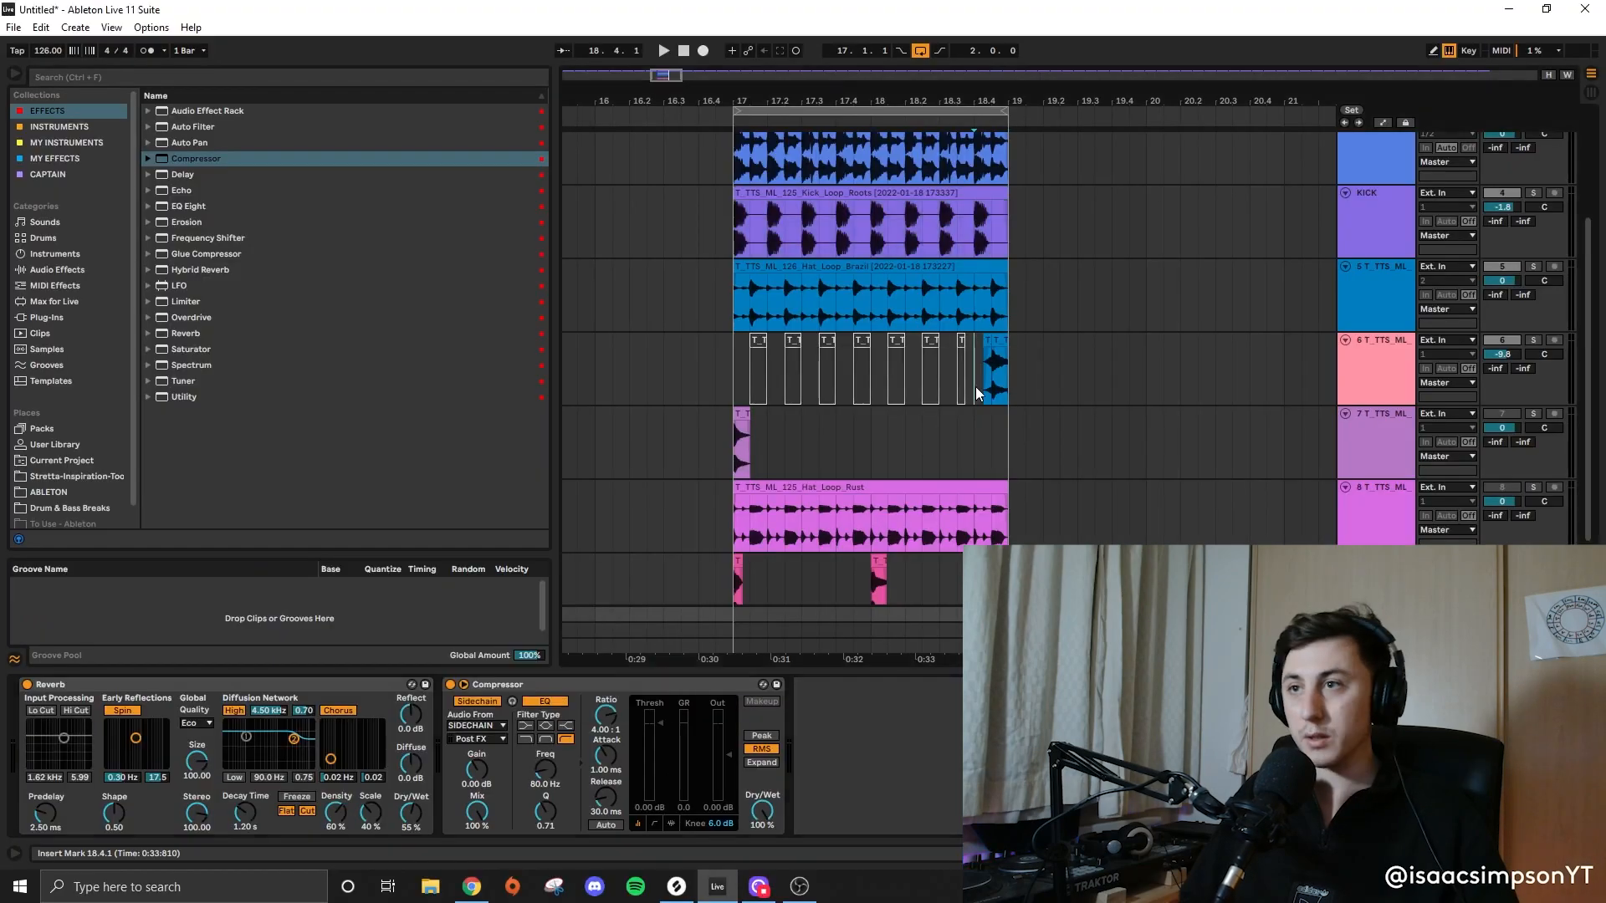
Step: Automate the A-SC REVERB send on the reversed hat's track, dropping it outside the clips near 18.4, and play the result
{"action": "left_click", "coordinate": [976, 386]}
{"action": "left_click", "coordinate": [1341, 286]}
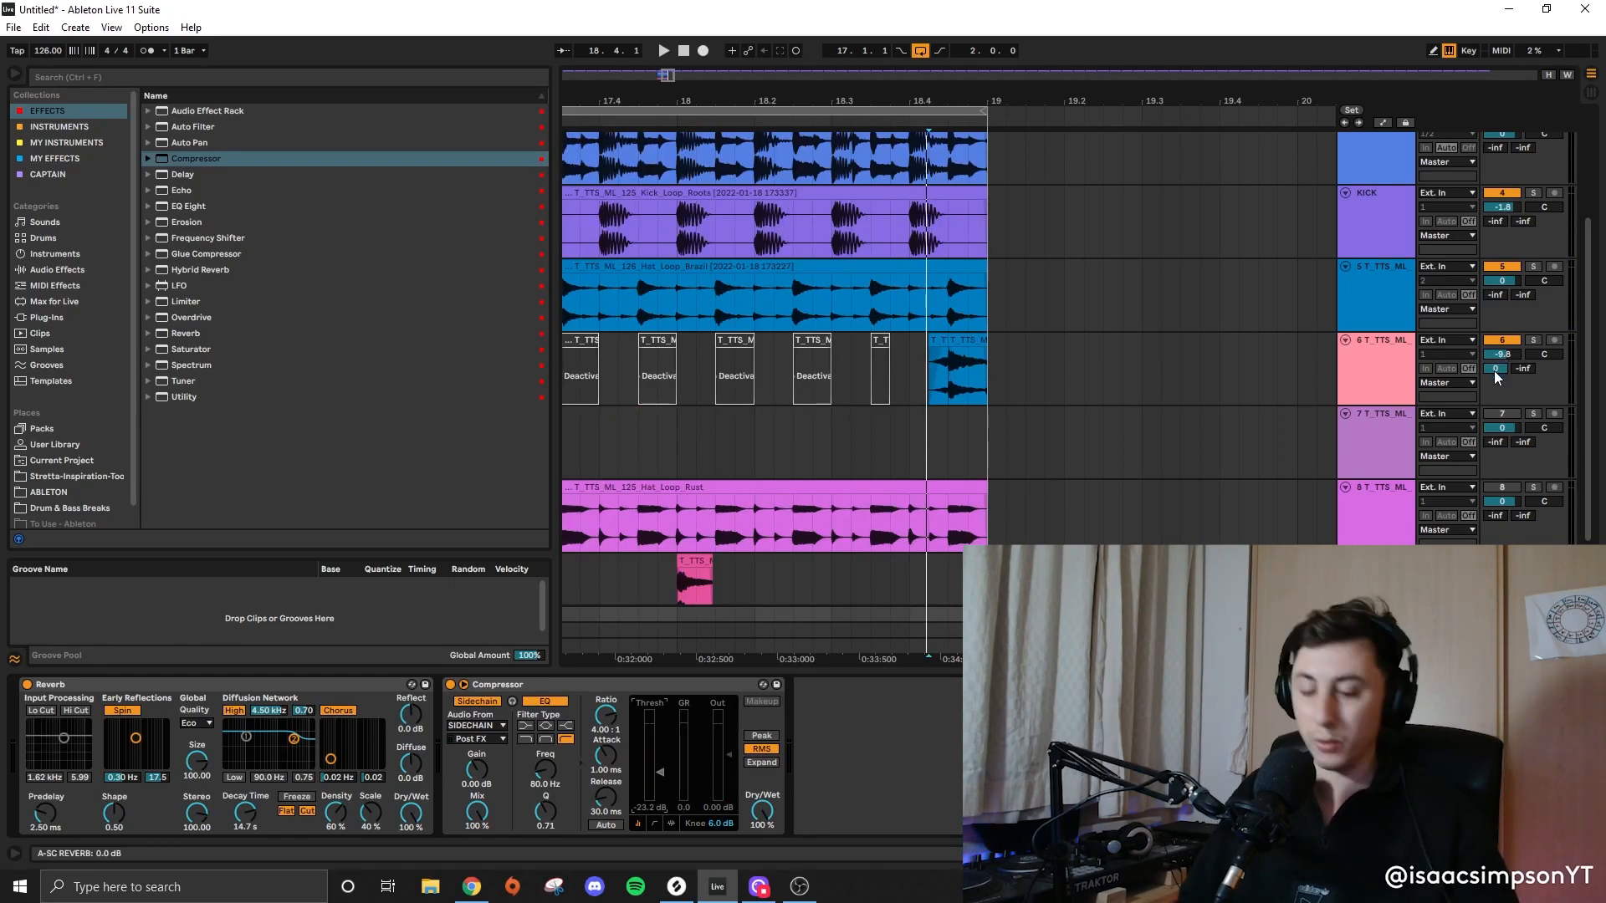
{"action": "key", "text": "a"}
{"action": "left_click", "coordinate": [932, 344]}
{"action": "left_click_drag", "start_coordinate": [929, 352], "coordinate": [928, 404]}
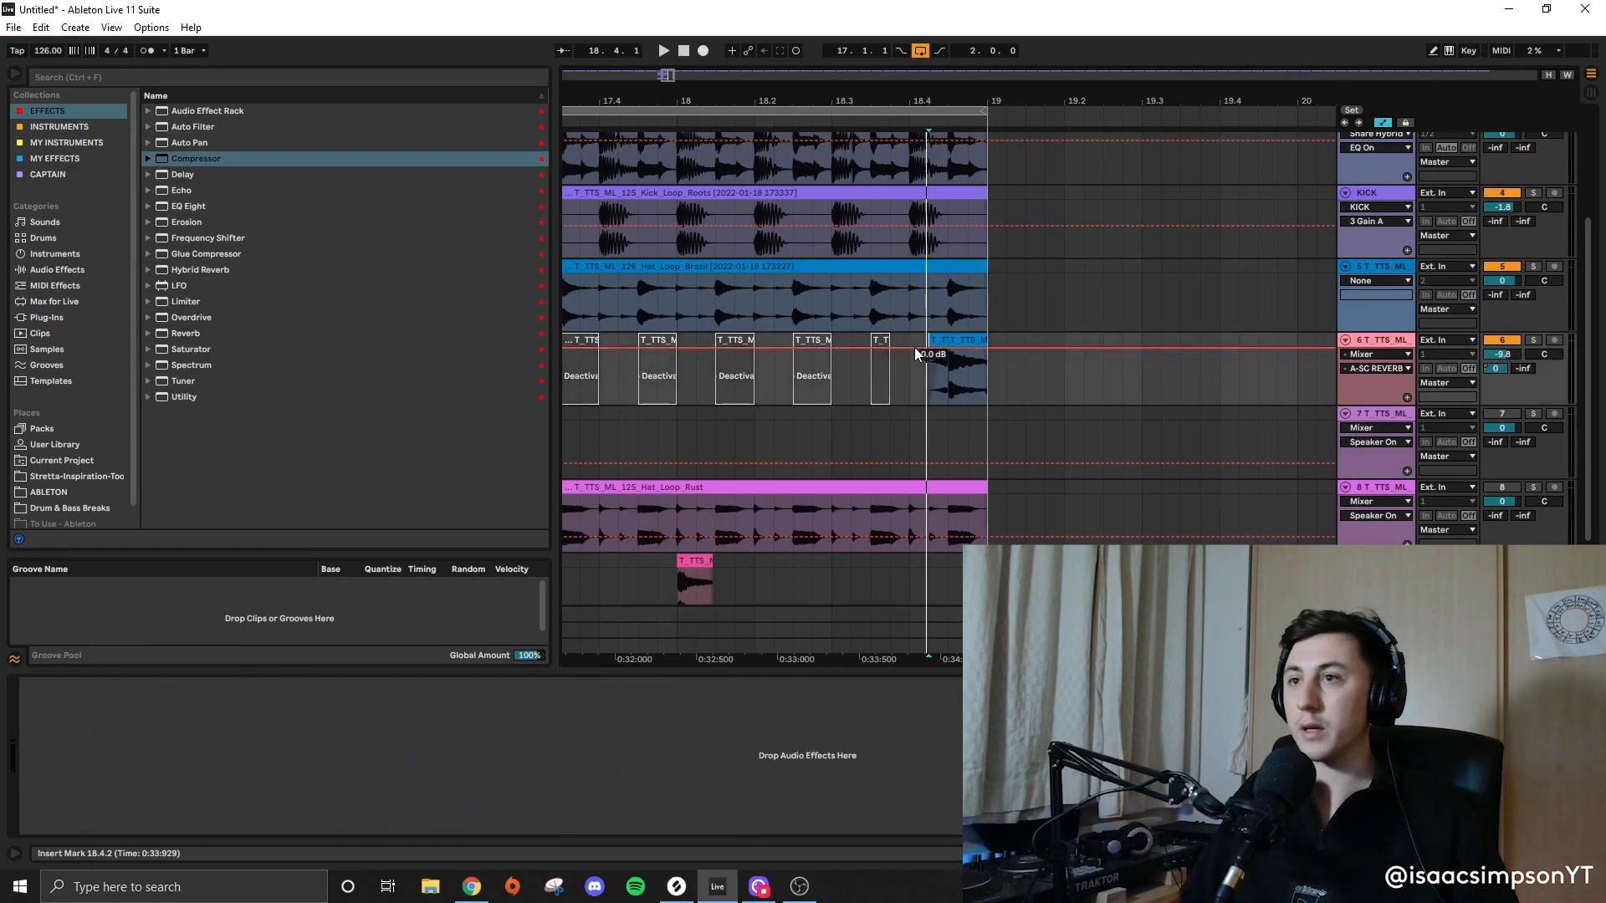
{"action": "left_click_drag", "start_coordinate": [1006, 357], "coordinate": [1006, 404]}
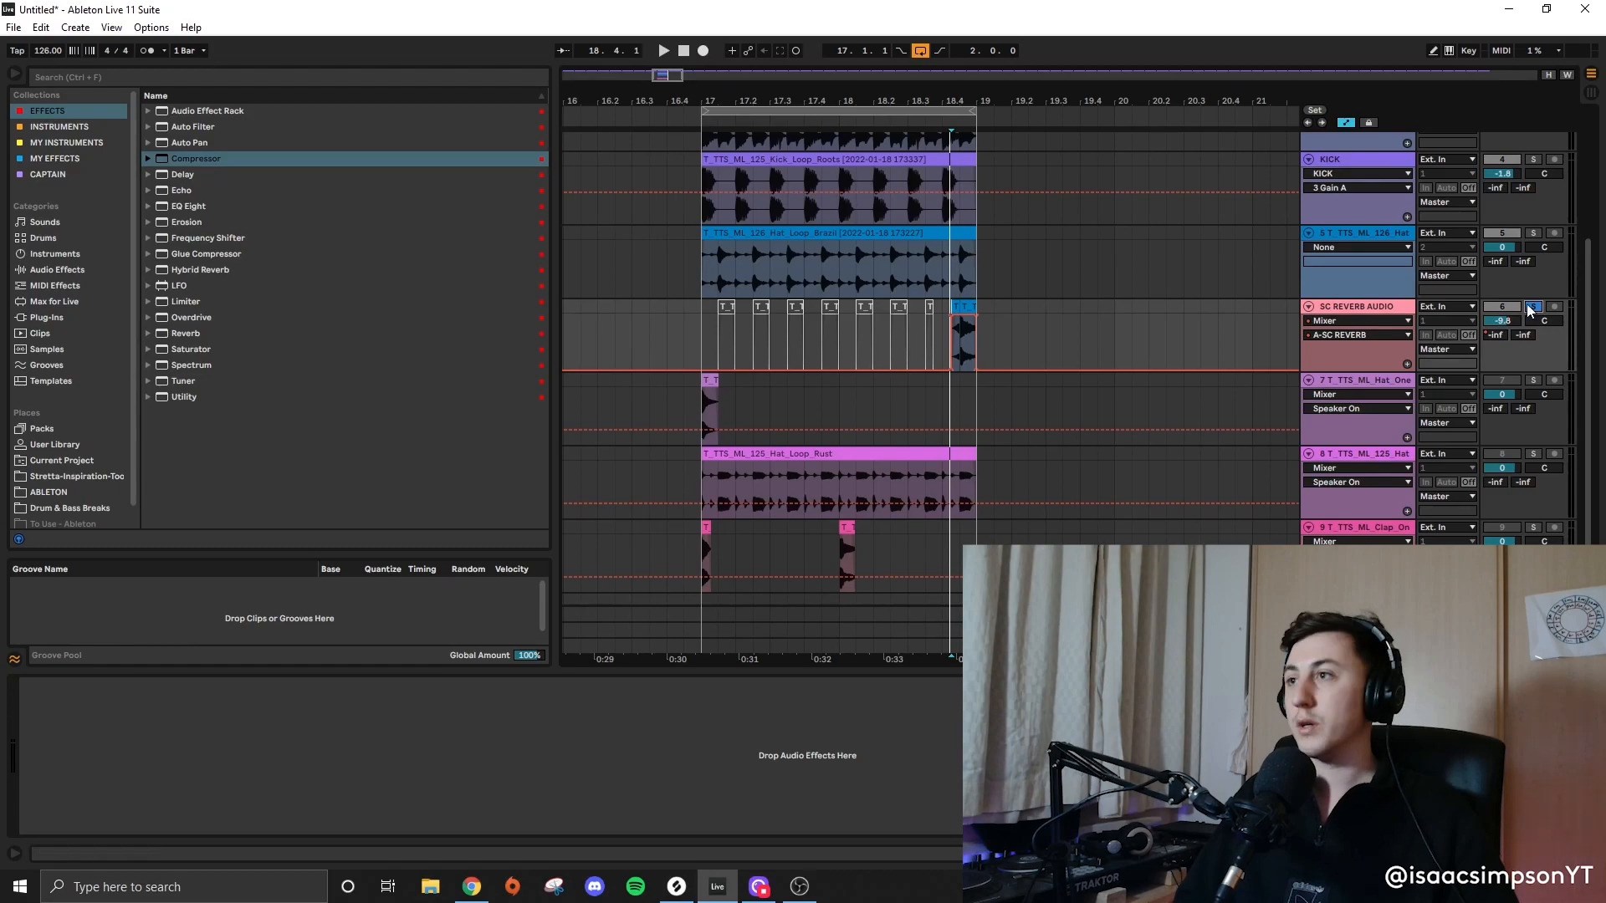
{"action": "left_click", "coordinate": [937, 343]}
{"action": "key", "text": "space"}
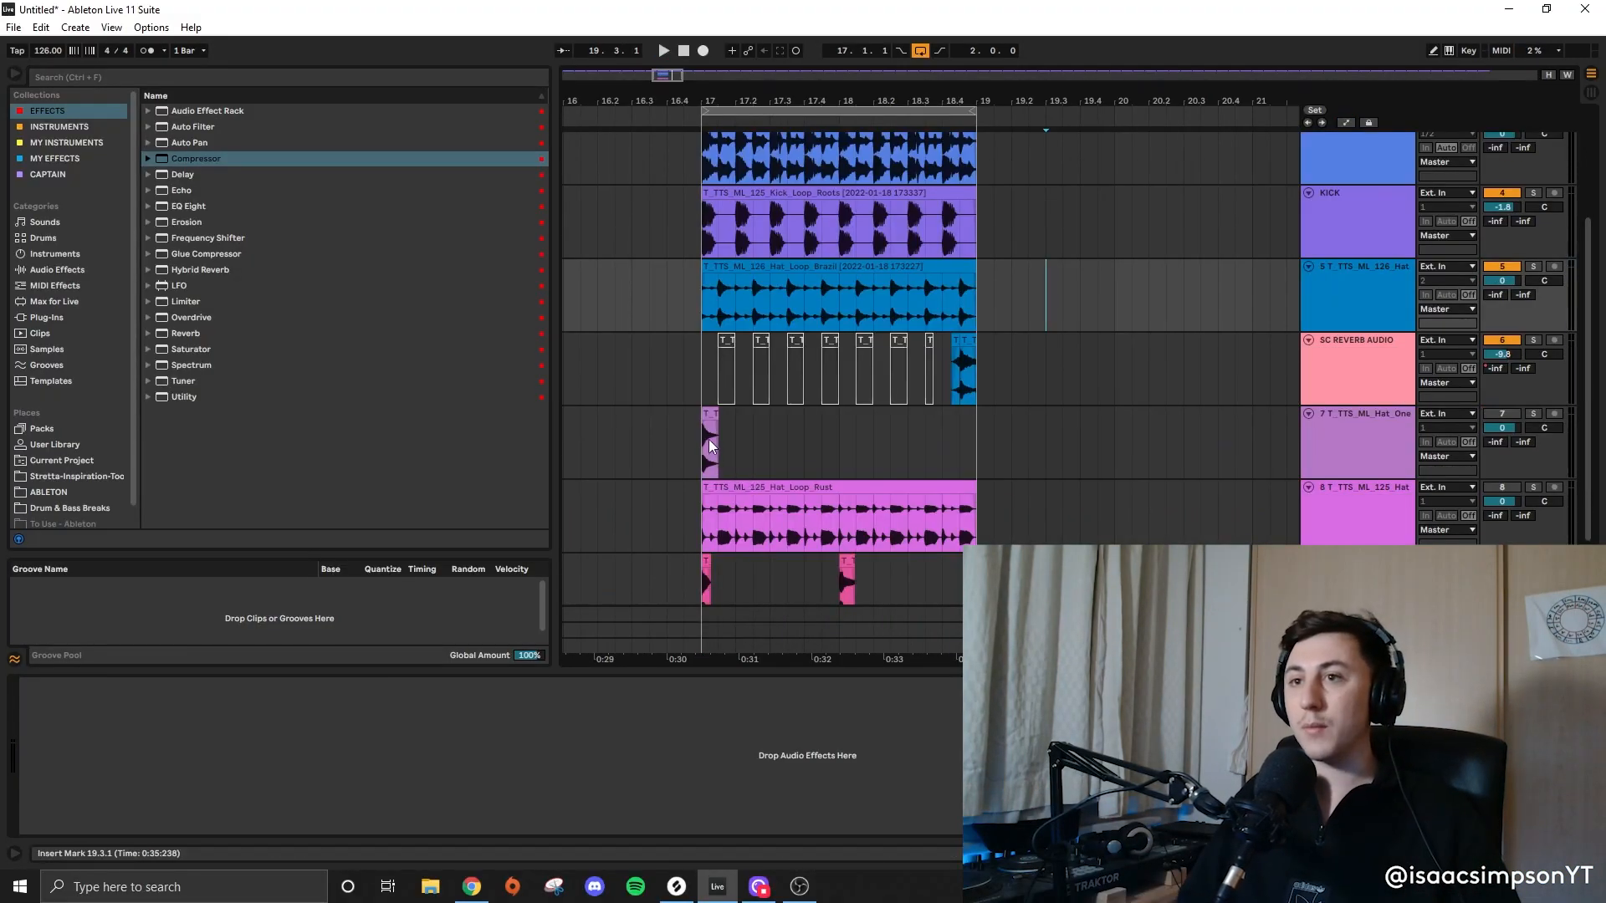
Step: Audition the hat one-shot on track 7 in solo and move its clip to 17.1.3
{"action": "left_click", "coordinate": [709, 439]}
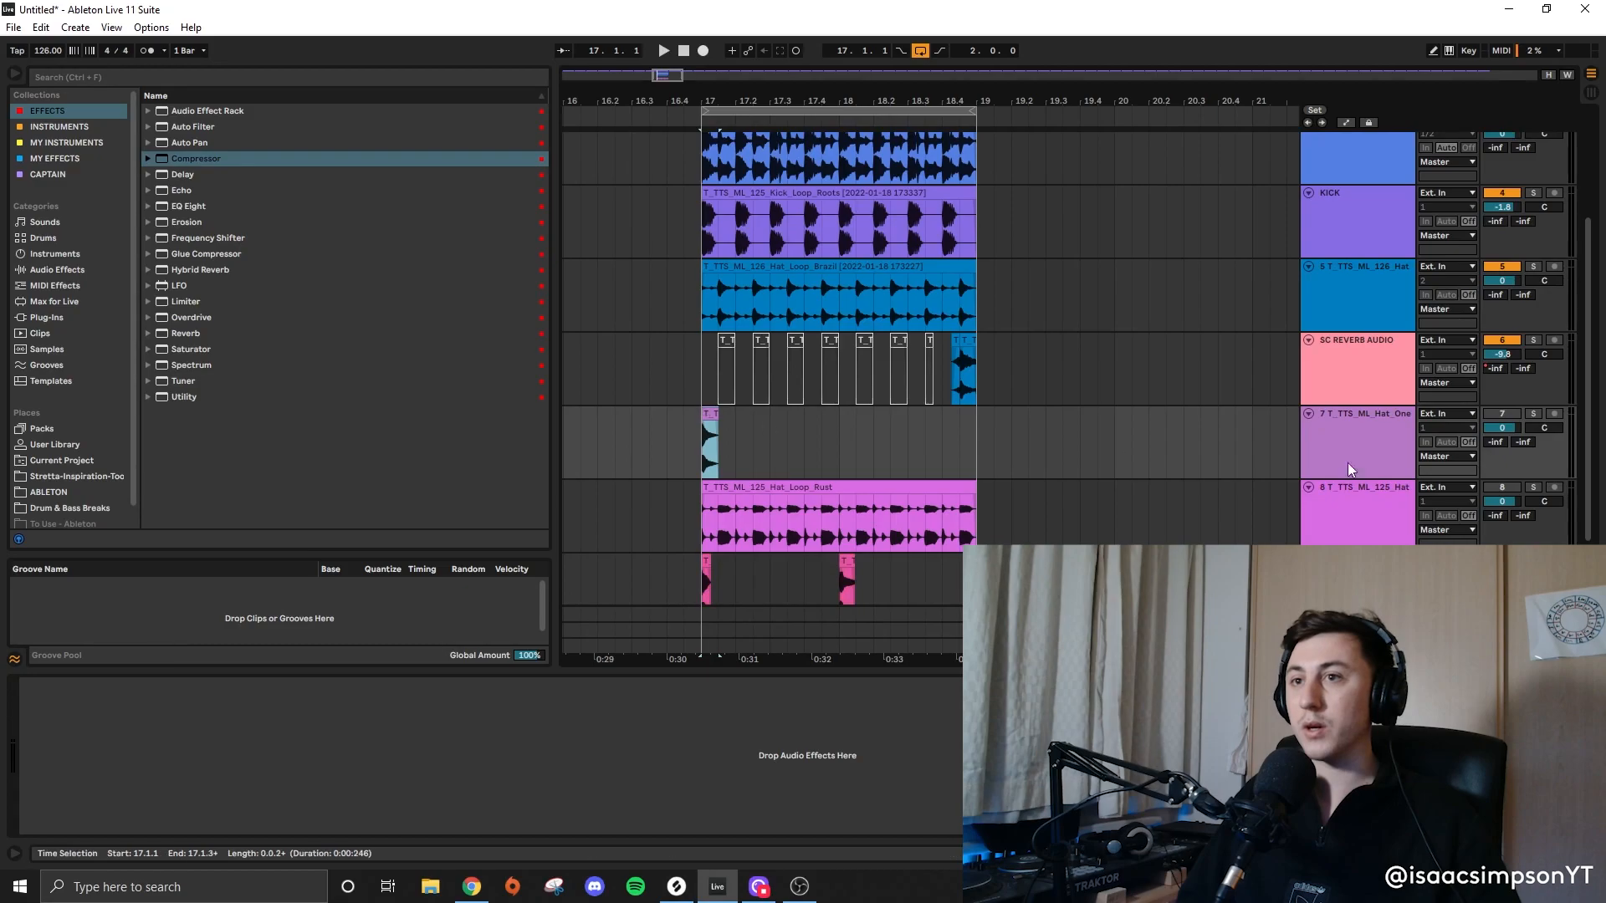
{"action": "left_click", "coordinate": [1528, 414]}
{"action": "key", "text": "space"}
{"action": "key", "text": "space"}
{"action": "scroll", "coordinate": [699, 407], "scroll_direction": "up", "scroll_amount": 3}
{"action": "left_click_drag", "start_coordinate": [774, 415], "coordinate": [814, 415]}
{"action": "scroll", "coordinate": [816, 425], "scroll_direction": "up", "scroll_amount": 2}
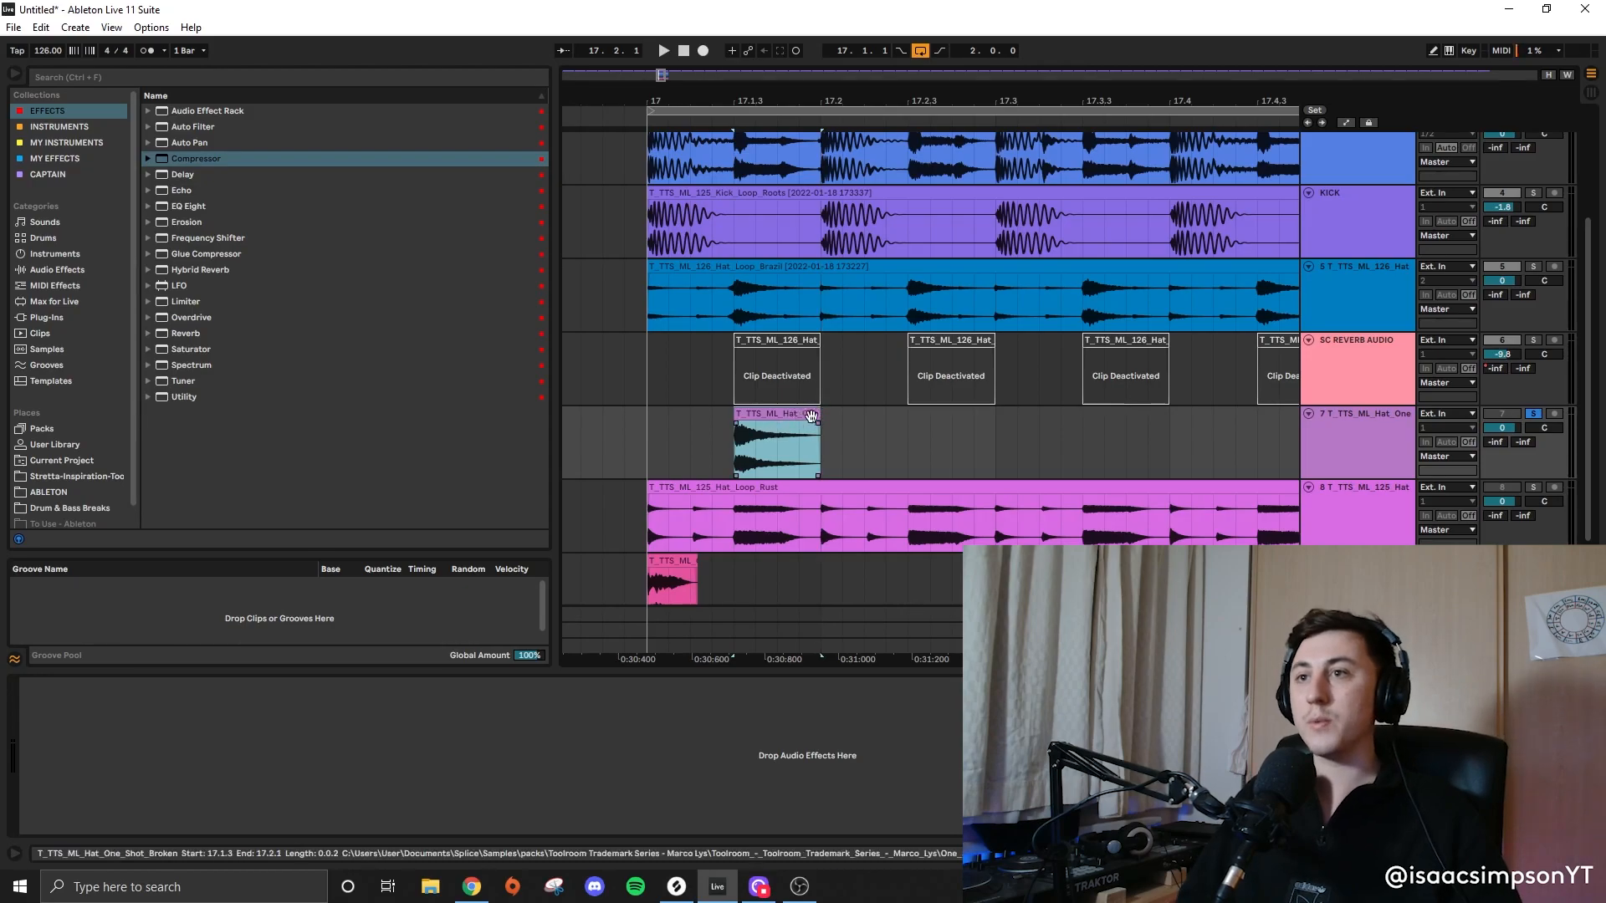
Step: Place a second, faded hat one-shot at 17.2.3 and loop the range from 17.1.1 to 17.3.1 for playback
{"action": "left_click_drag", "start_coordinate": [815, 426], "coordinate": [725, 450]}
{"action": "left_click", "coordinate": [802, 414]}
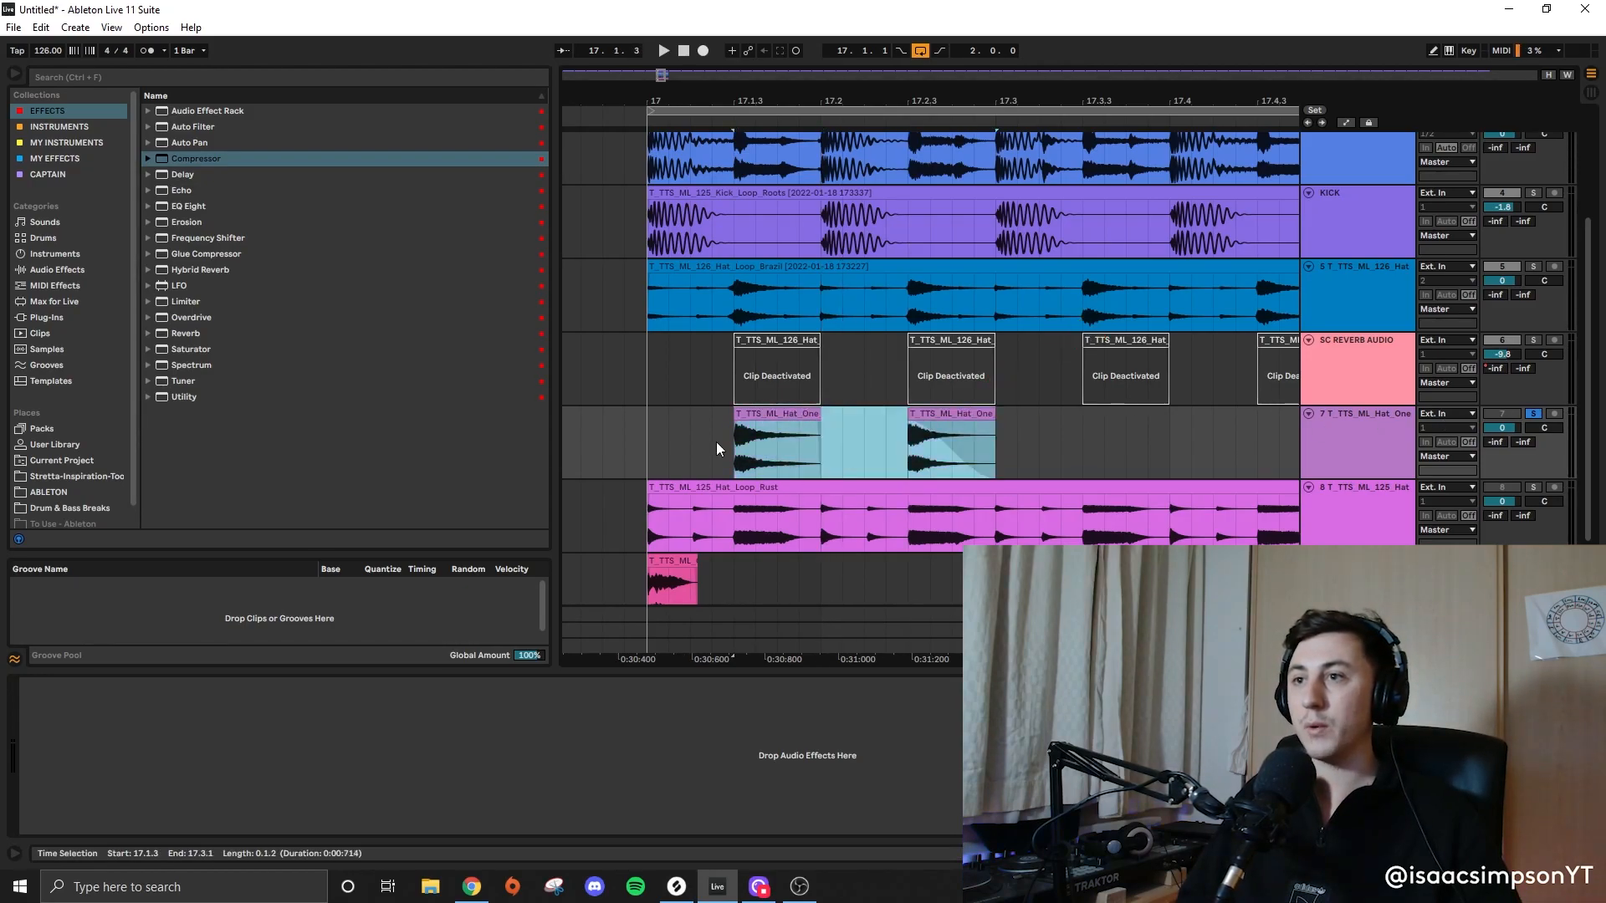
{"action": "key", "text": "ctrl+l"}
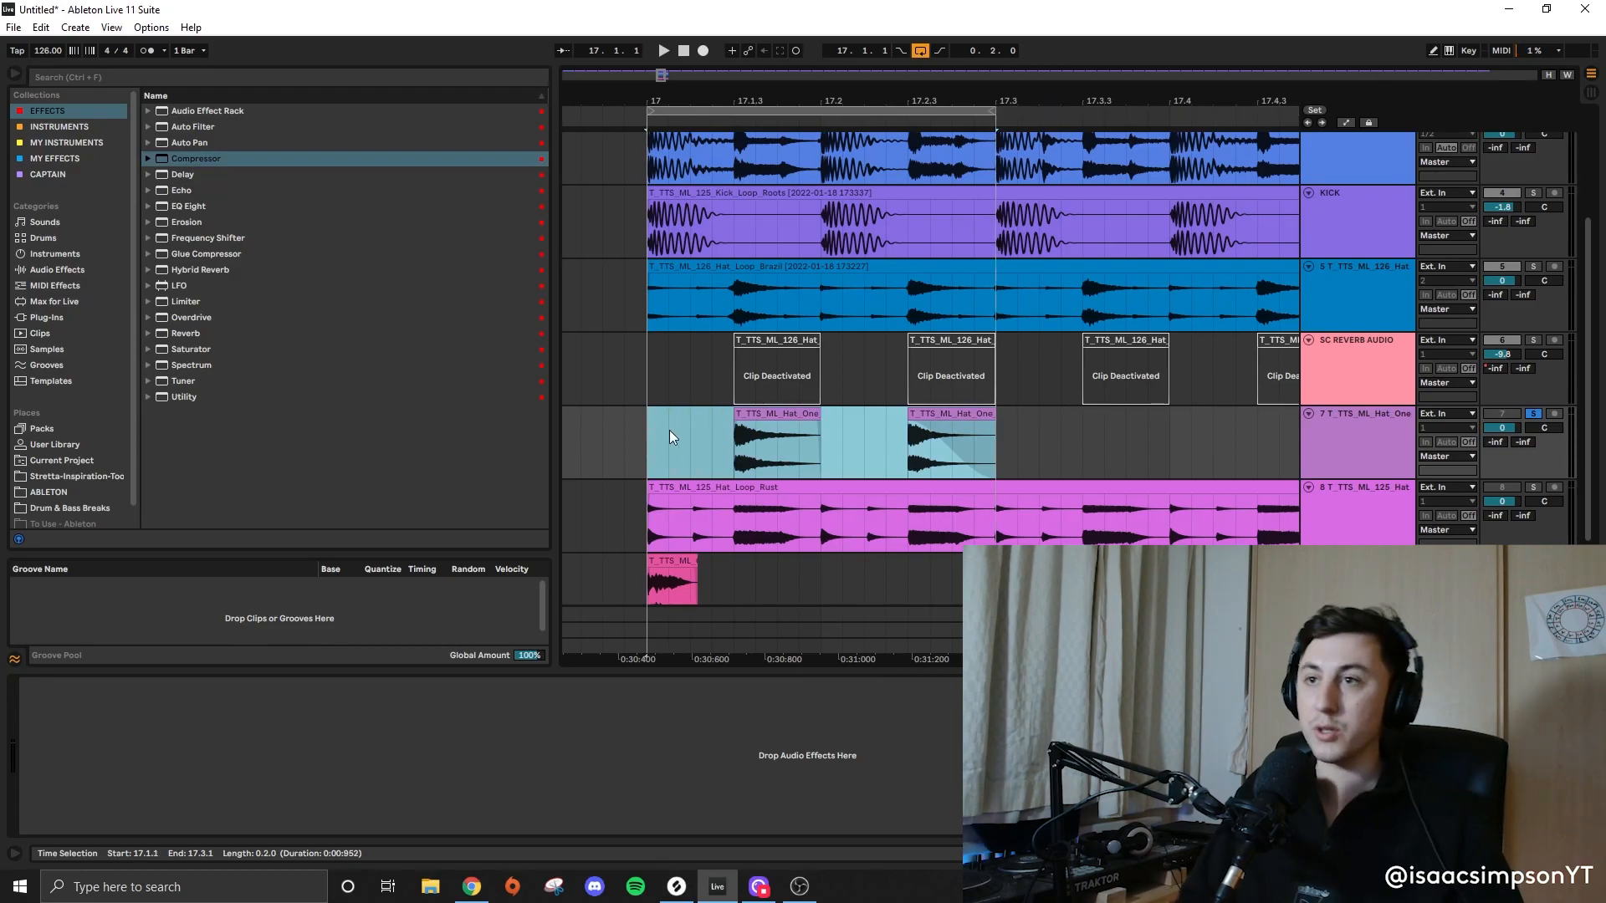
{"action": "left_click", "coordinate": [1533, 414]}
{"action": "key", "text": "space"}
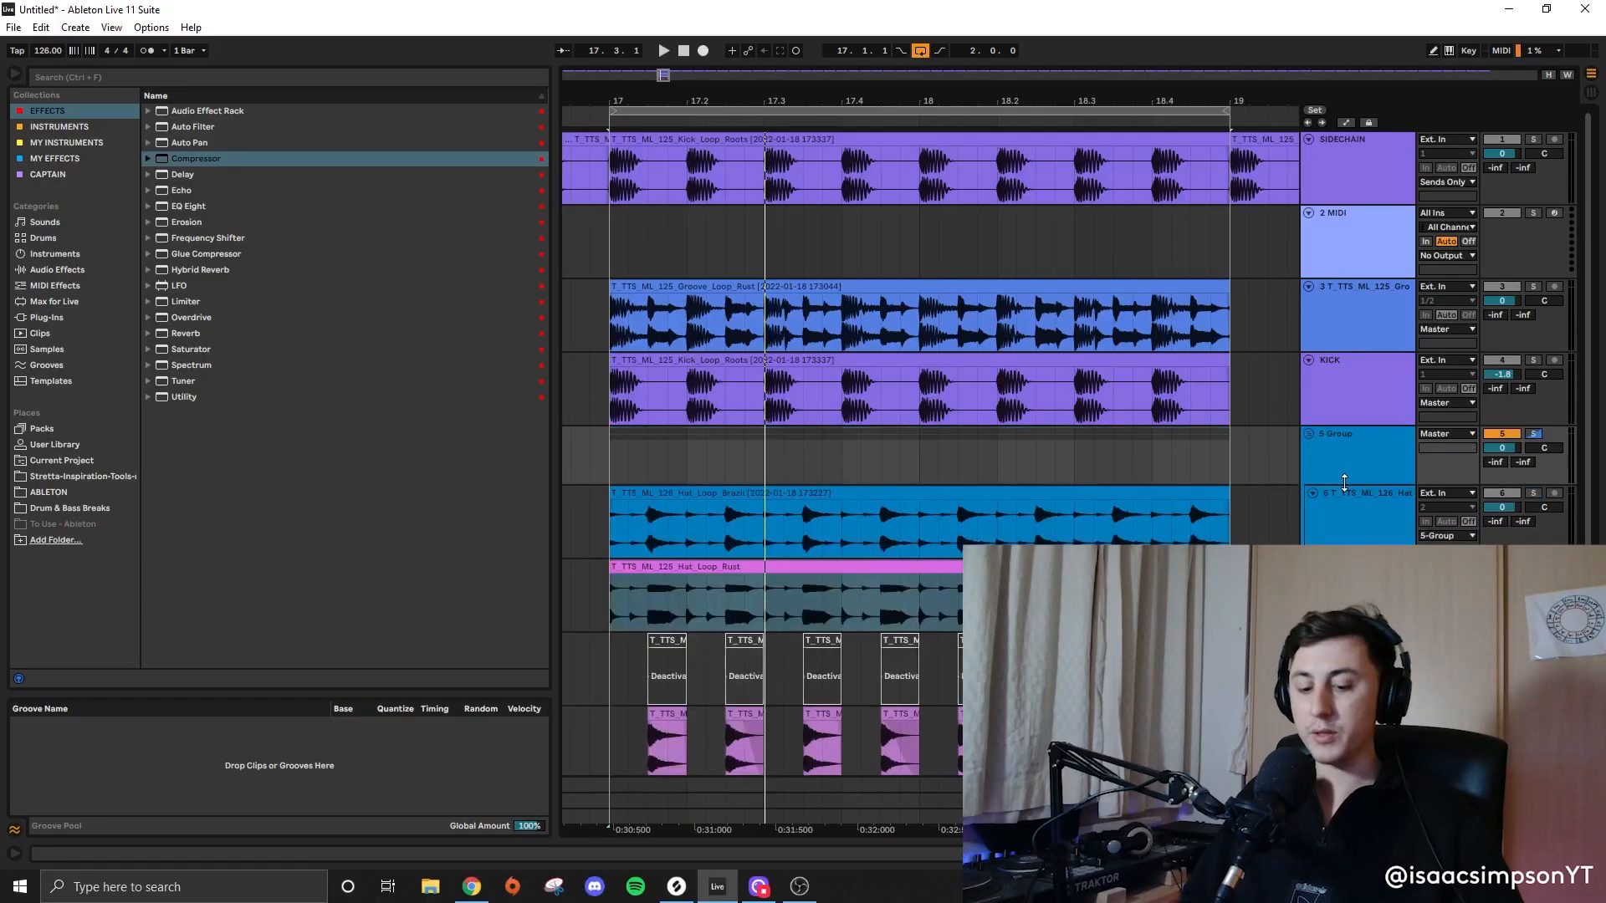
Step: Add the DUEL REVERB rack followed by an EQ Eight to the hat group and take the group out of solo
{"action": "left_click", "coordinate": [1349, 465]}
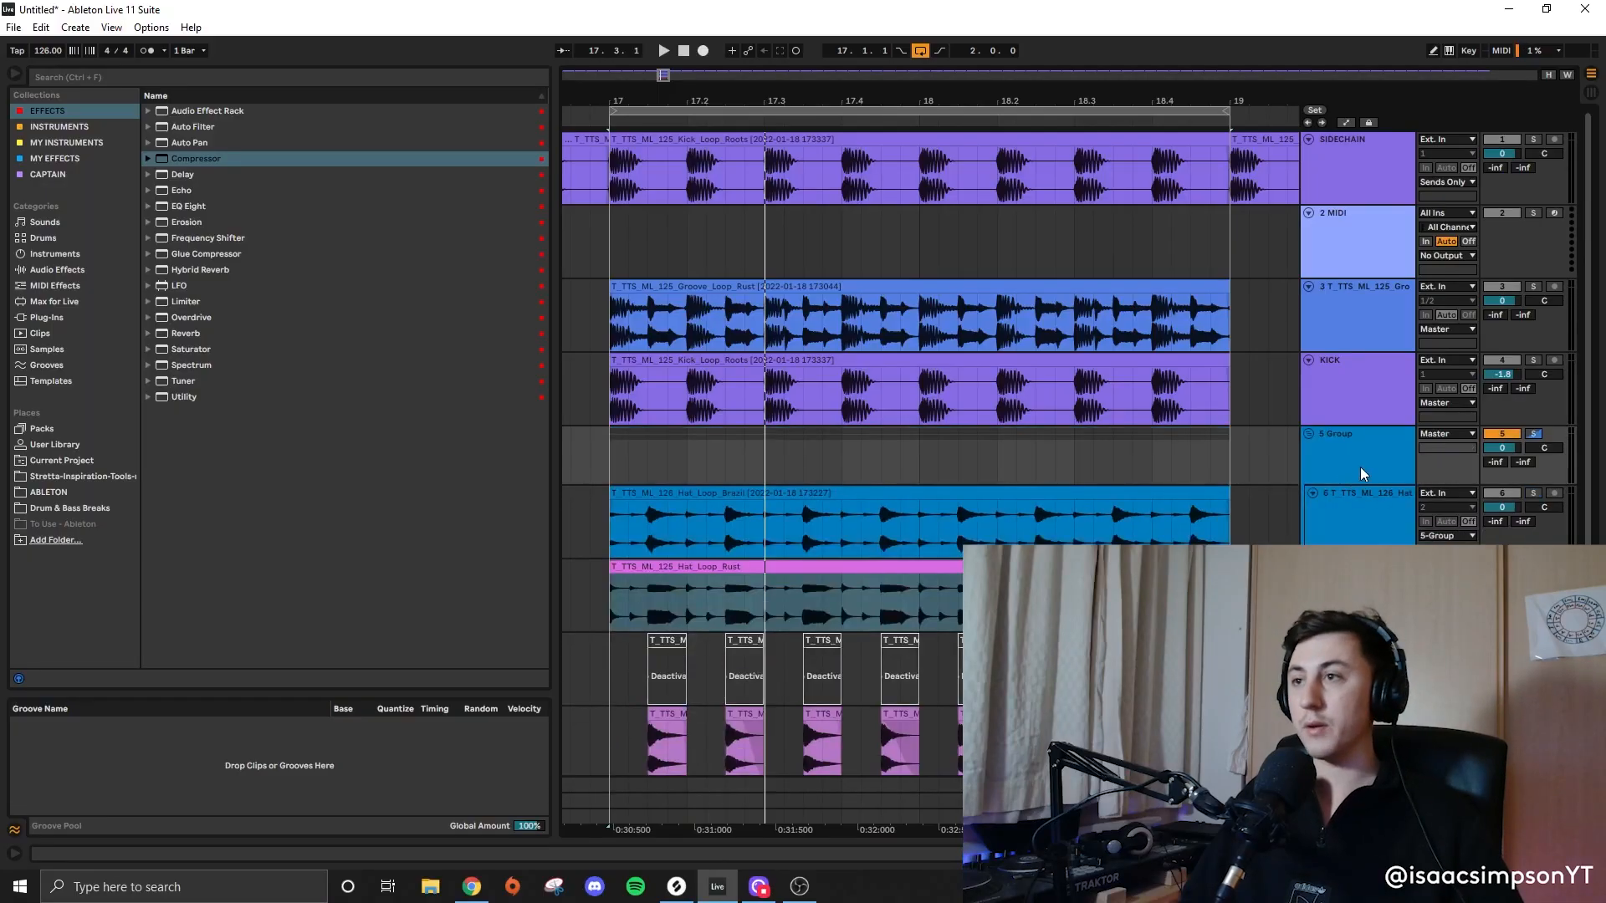
{"action": "left_click", "coordinate": [148, 334]}
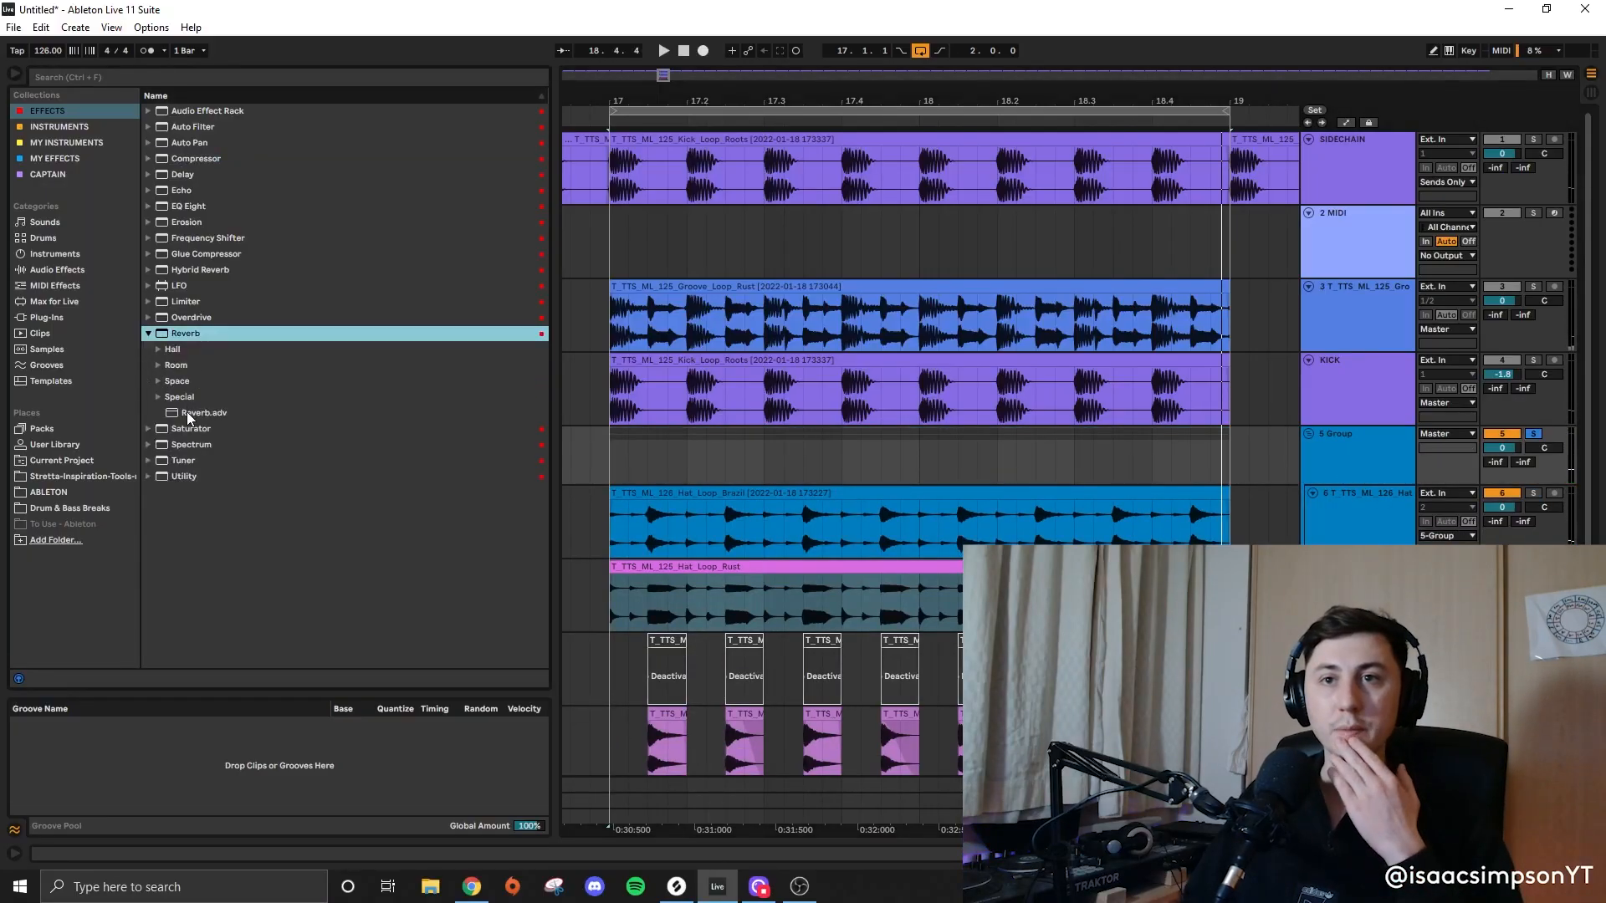
{"action": "left_click", "coordinate": [148, 111]}
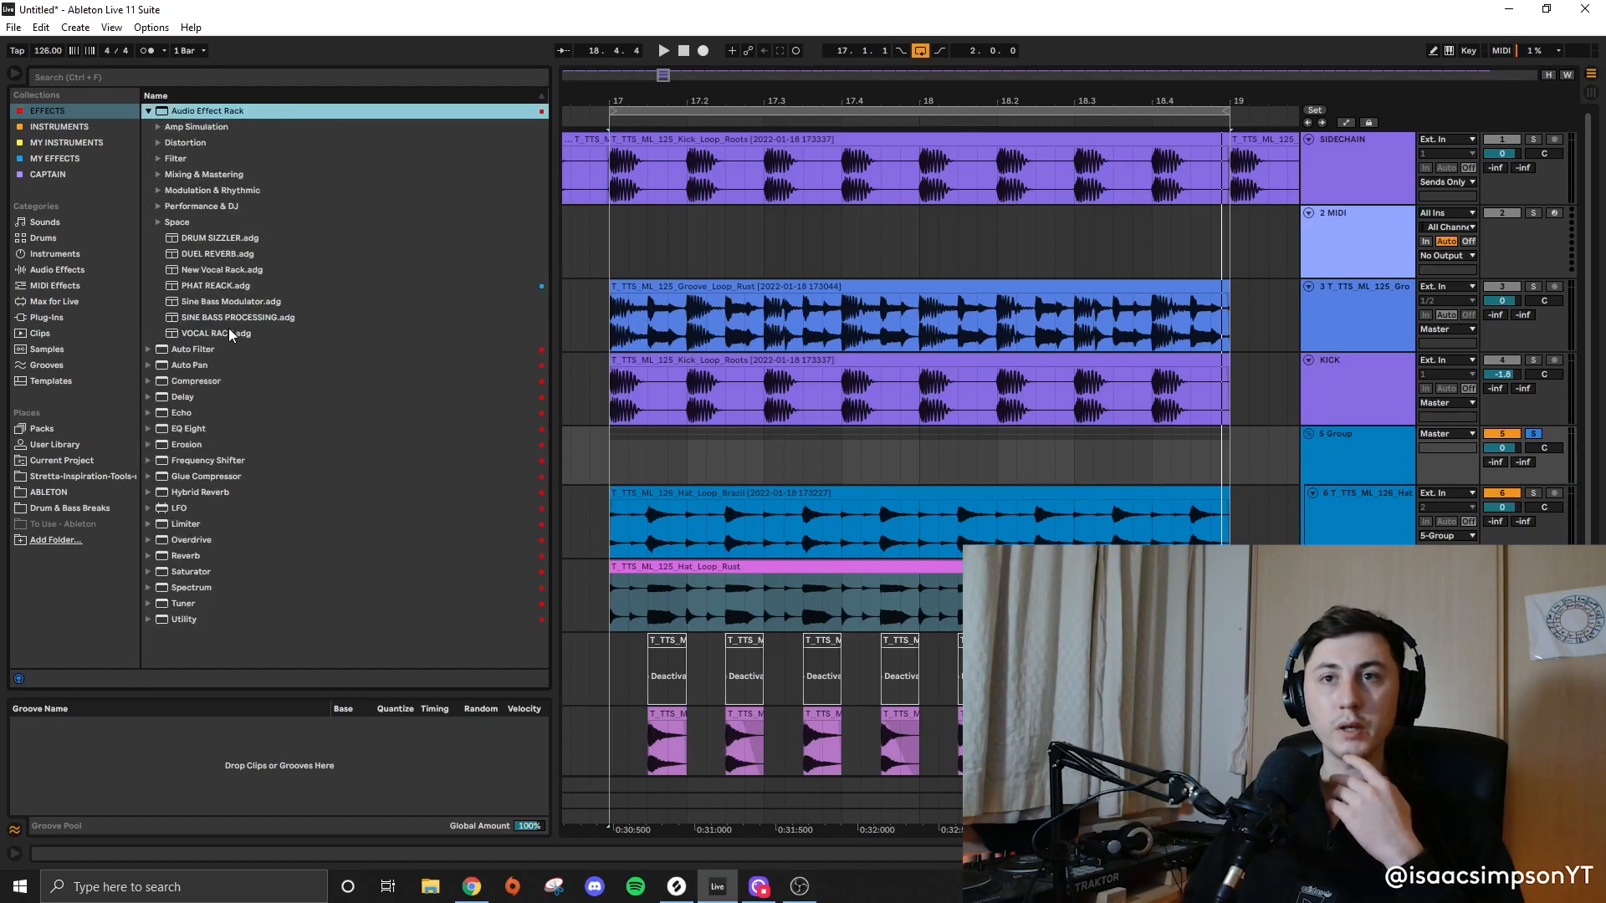
{"action": "left_click", "coordinate": [216, 253]}
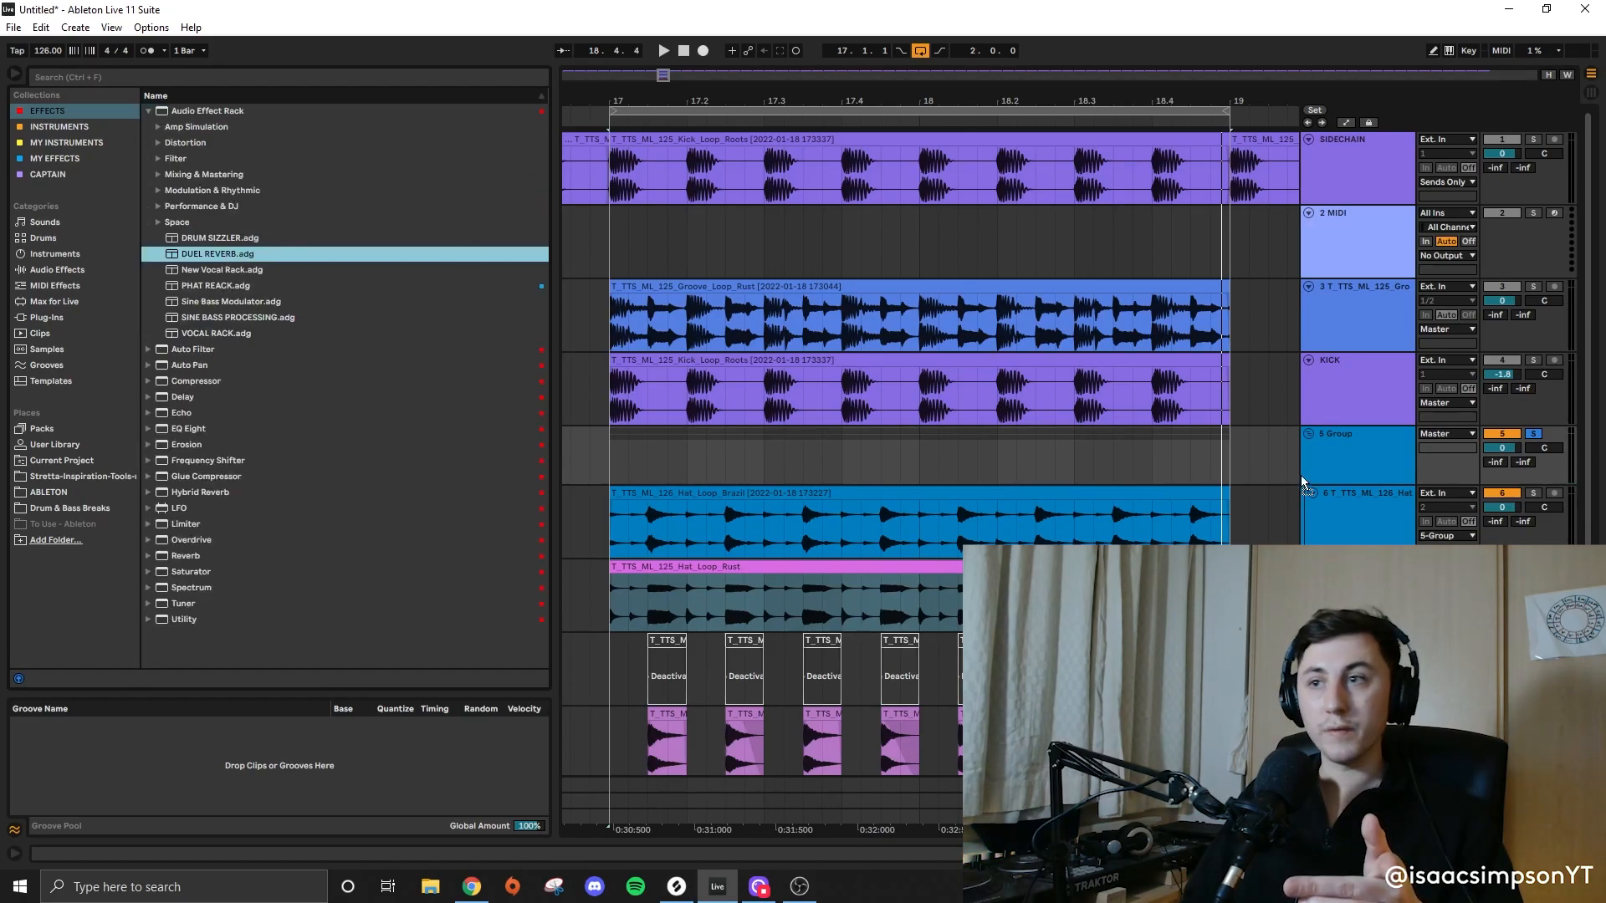
{"action": "left_click_drag", "start_coordinate": [191, 430], "coordinate": [815, 760]}
{"action": "left_click", "coordinate": [1539, 435]}
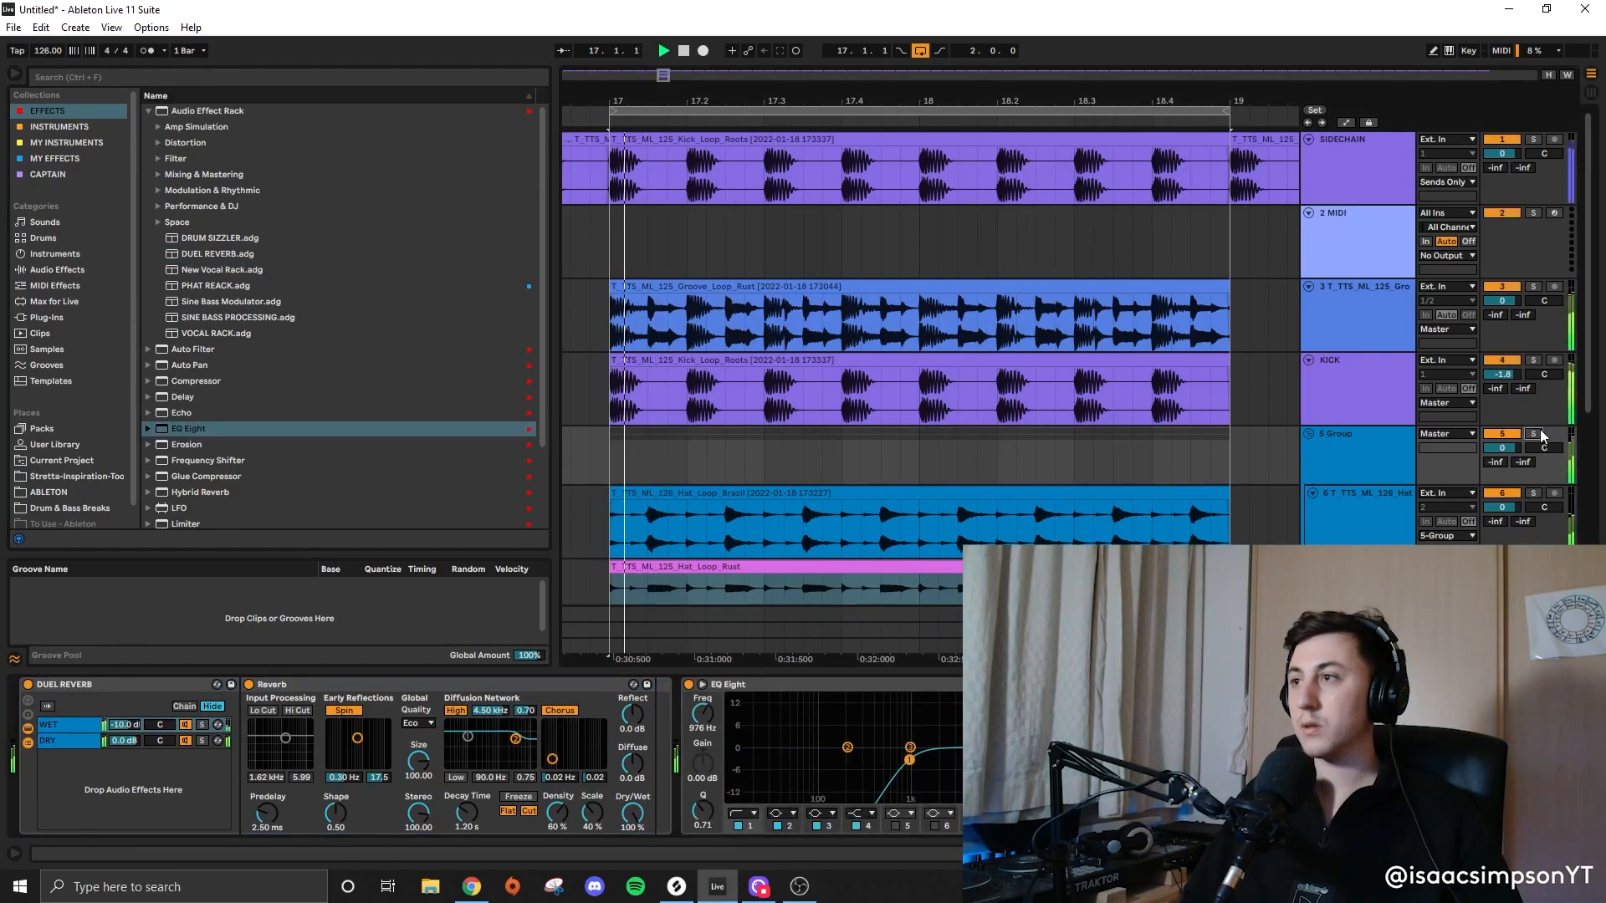
Step: Place clap one-shots on beats 17.2 and 17.4 of track 10, duplicate that bar into bar 18 and play it
{"action": "scroll", "coordinate": [851, 548], "scroll_direction": "down", "scroll_amount": 3}
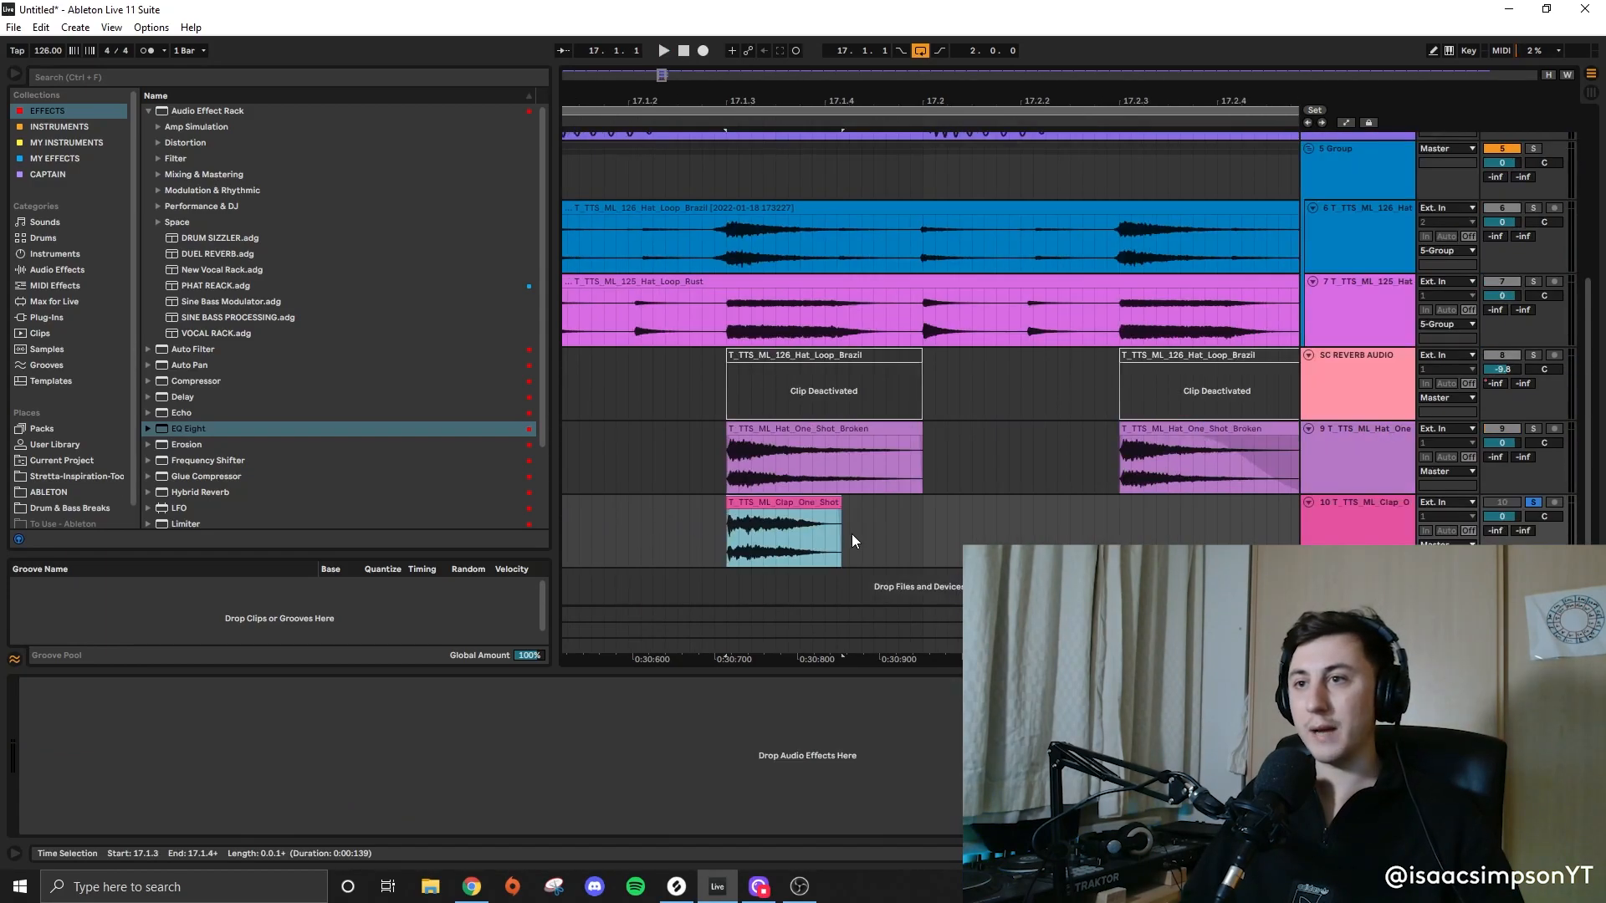
{"action": "left_click_drag", "start_coordinate": [920, 522], "coordinate": [698, 533]}
{"action": "scroll", "coordinate": [763, 517], "scroll_direction": "down", "scroll_amount": 3}
{"action": "scroll", "coordinate": [889, 522], "scroll_direction": "up", "scroll_amount": 2}
{"action": "scroll", "coordinate": [920, 518], "scroll_direction": "down", "scroll_amount": 3}
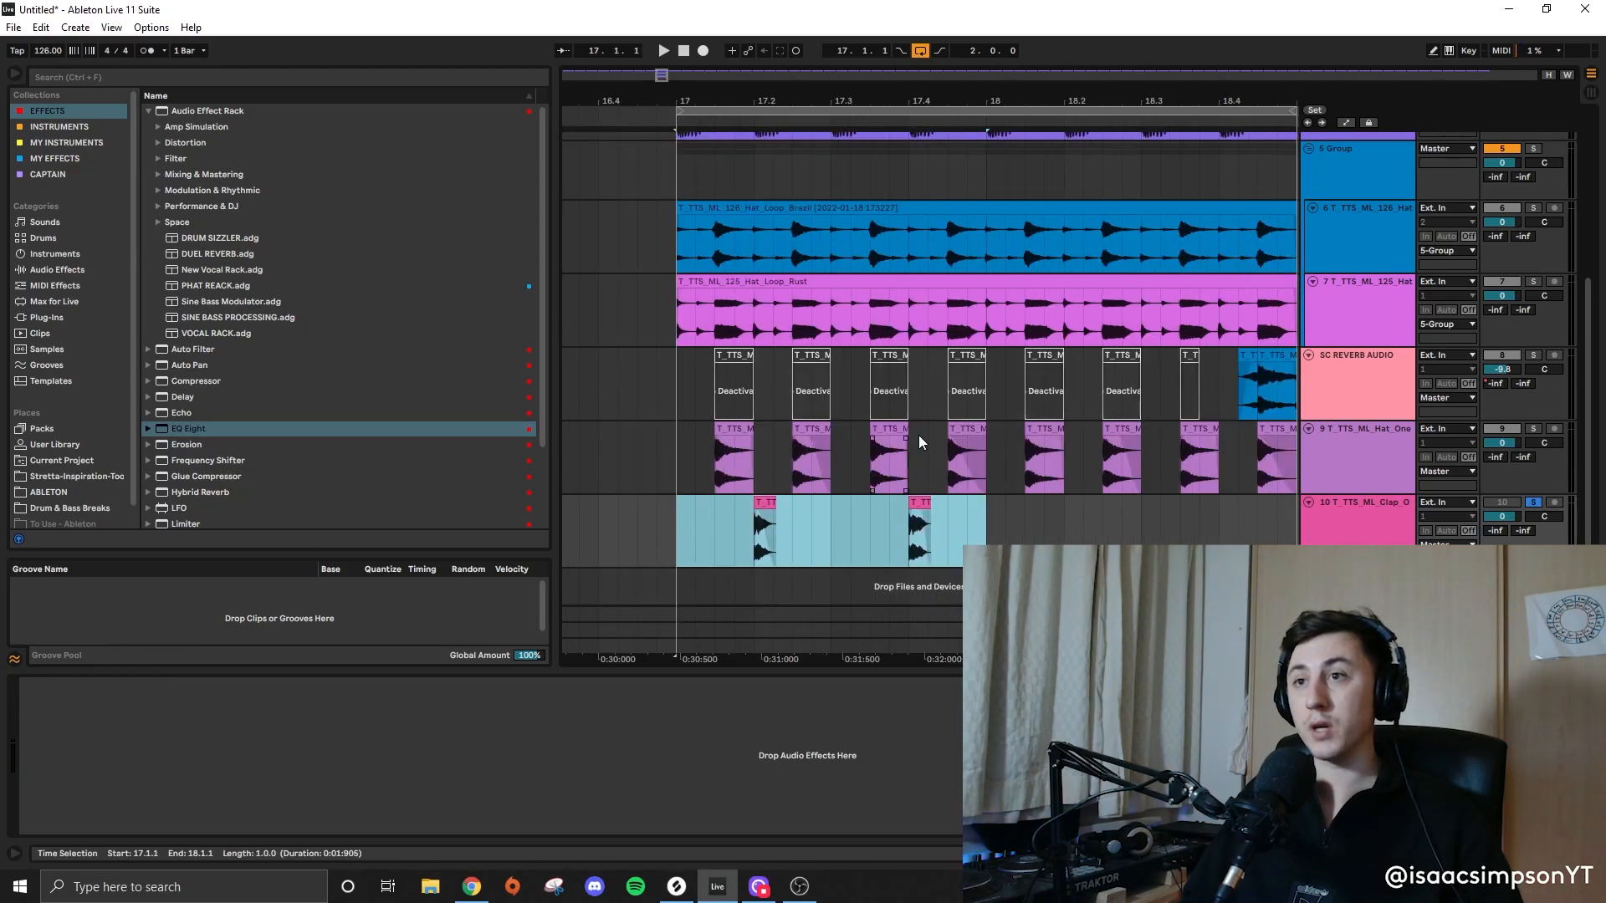
{"action": "scroll", "coordinate": [834, 458], "scroll_direction": "down", "scroll_amount": 3}
{"action": "key", "text": "ctrl+d"}
{"action": "key", "text": "space"}
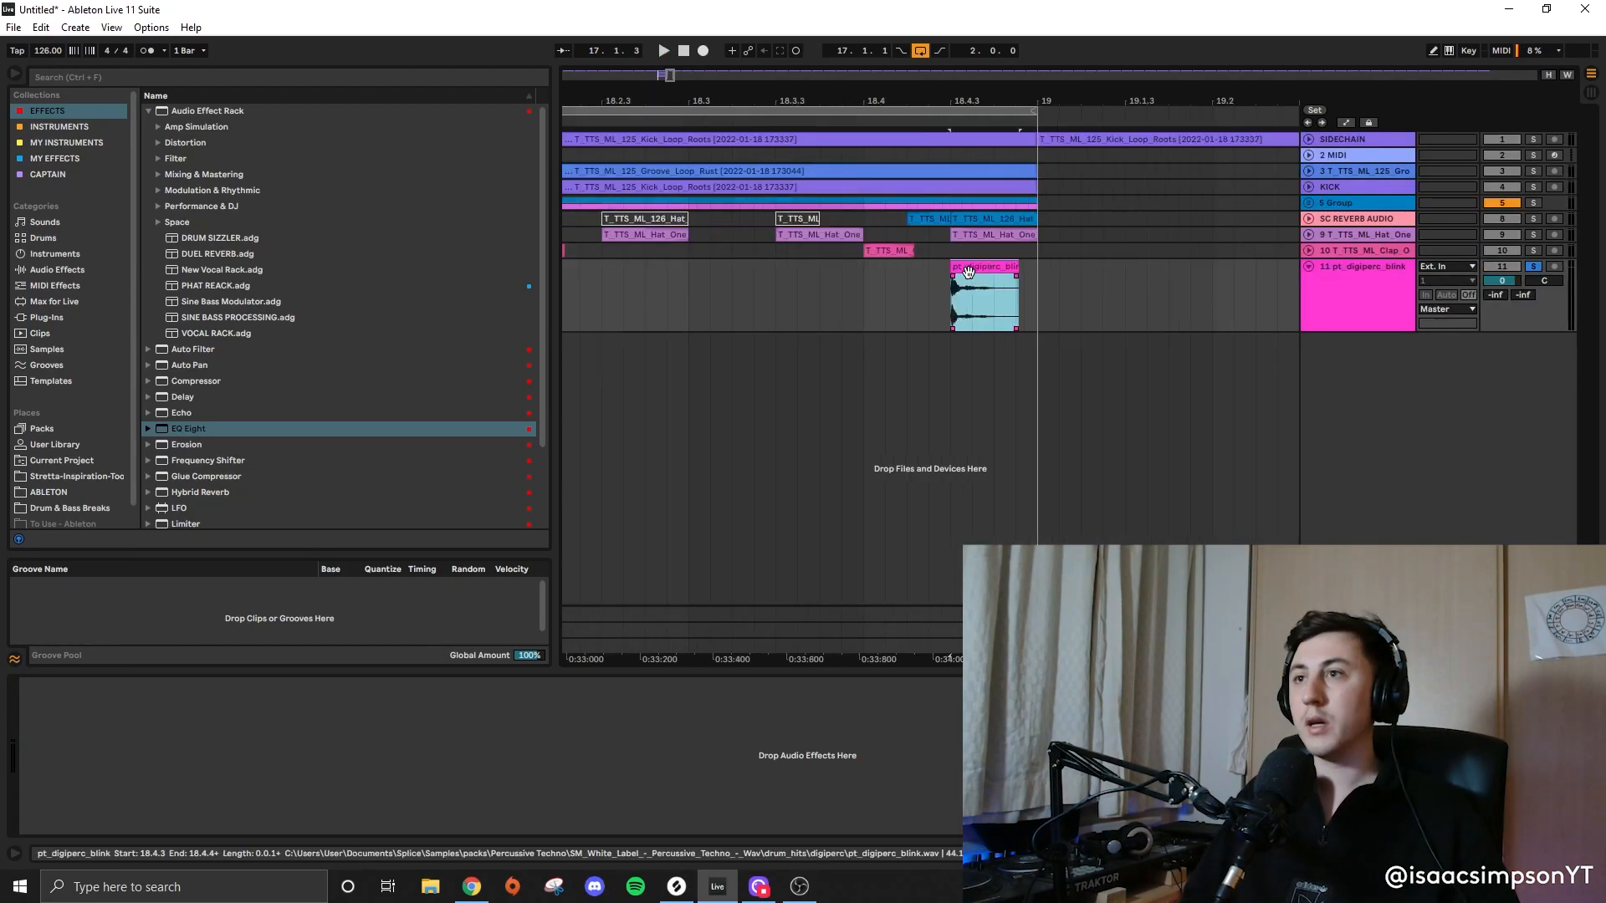
Step: Try the pt_digiperc_blink one-shot on track 11, placed from 18.4.4 to 19.1.1
{"action": "mouse_move", "coordinate": [1021, 268]}
{"action": "left_mouse_down"}
{"action": "mouse_move", "coordinate": [976, 269]}
{"action": "mouse_move", "coordinate": [996, 268]}
{"action": "left_mouse_up"}
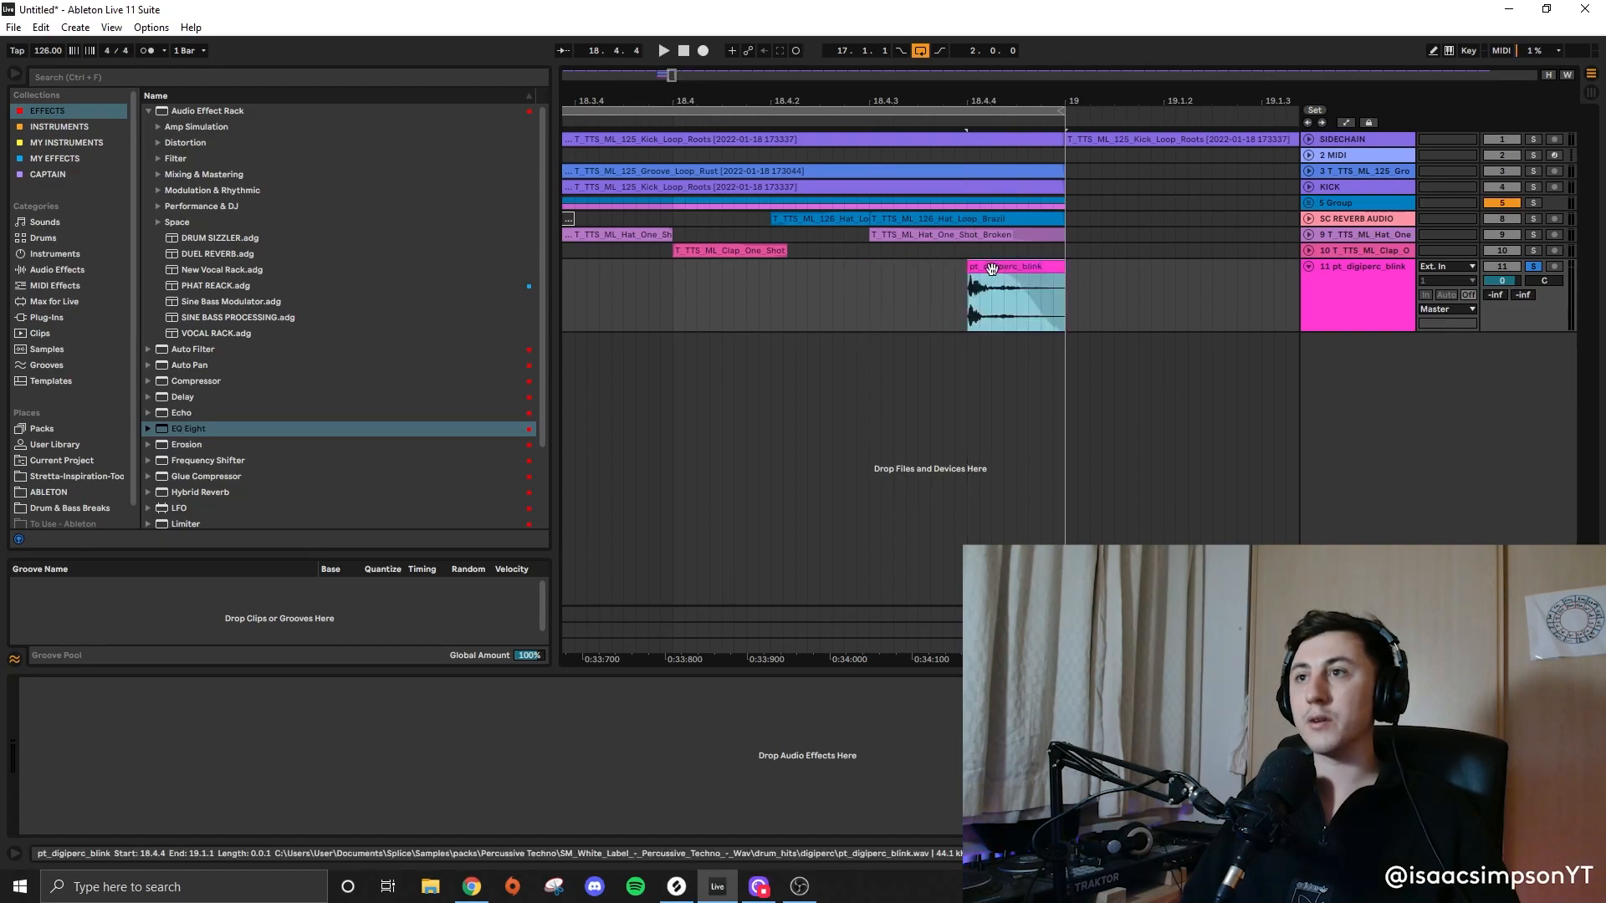
{"action": "scroll", "coordinate": [989, 272], "scroll_direction": "down", "scroll_amount": 5}
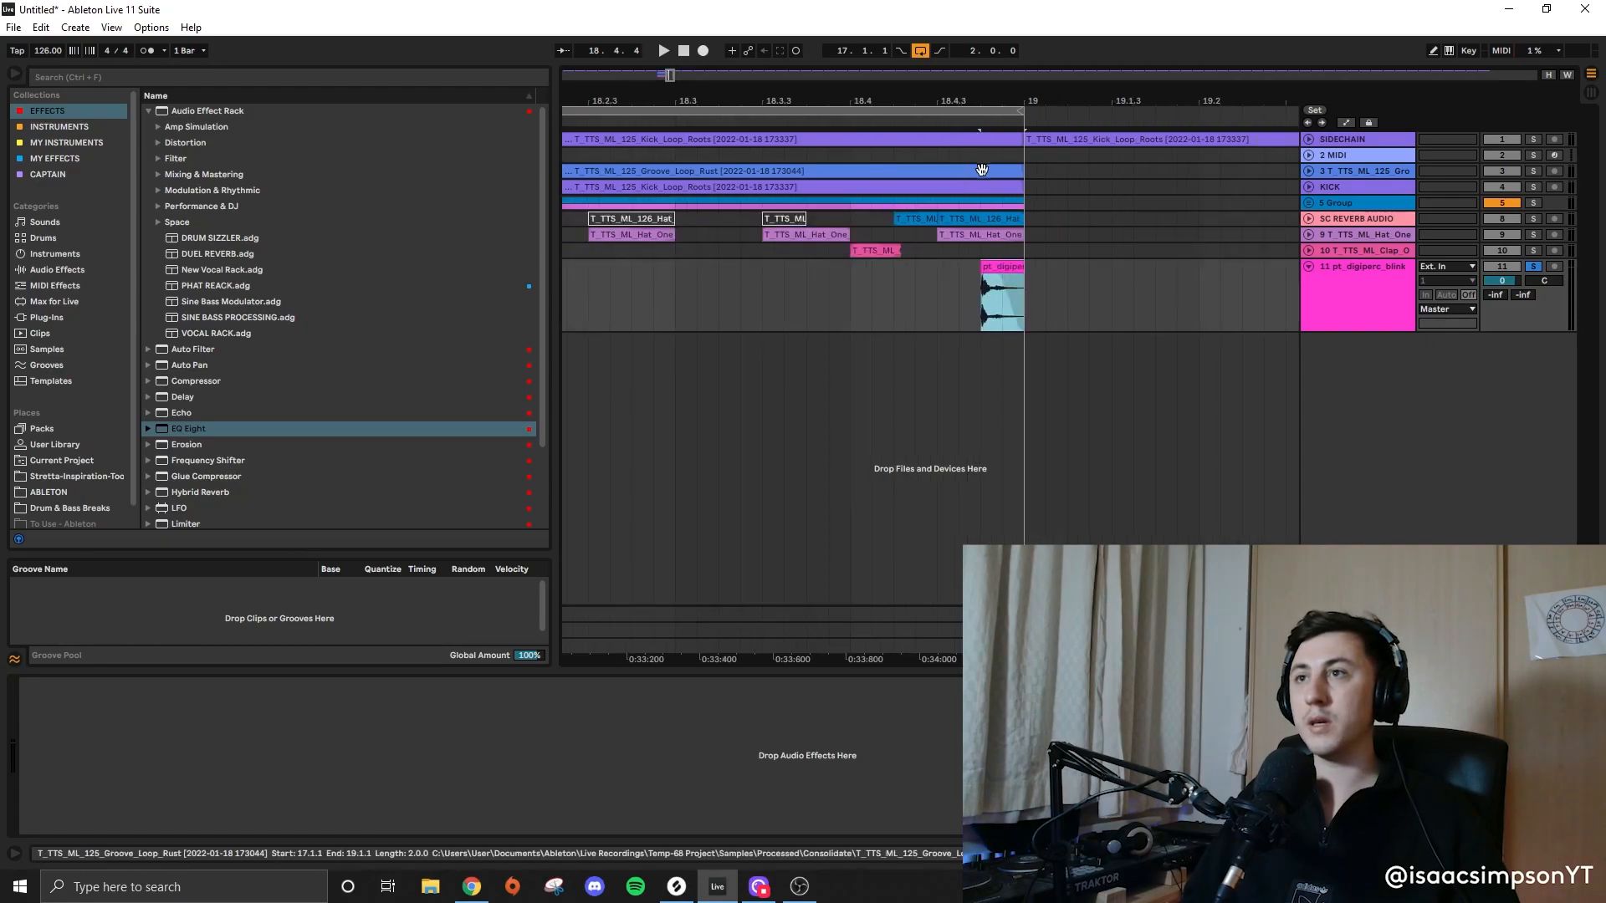
{"action": "scroll", "coordinate": [987, 273], "scroll_direction": "up", "scroll_amount": 5}
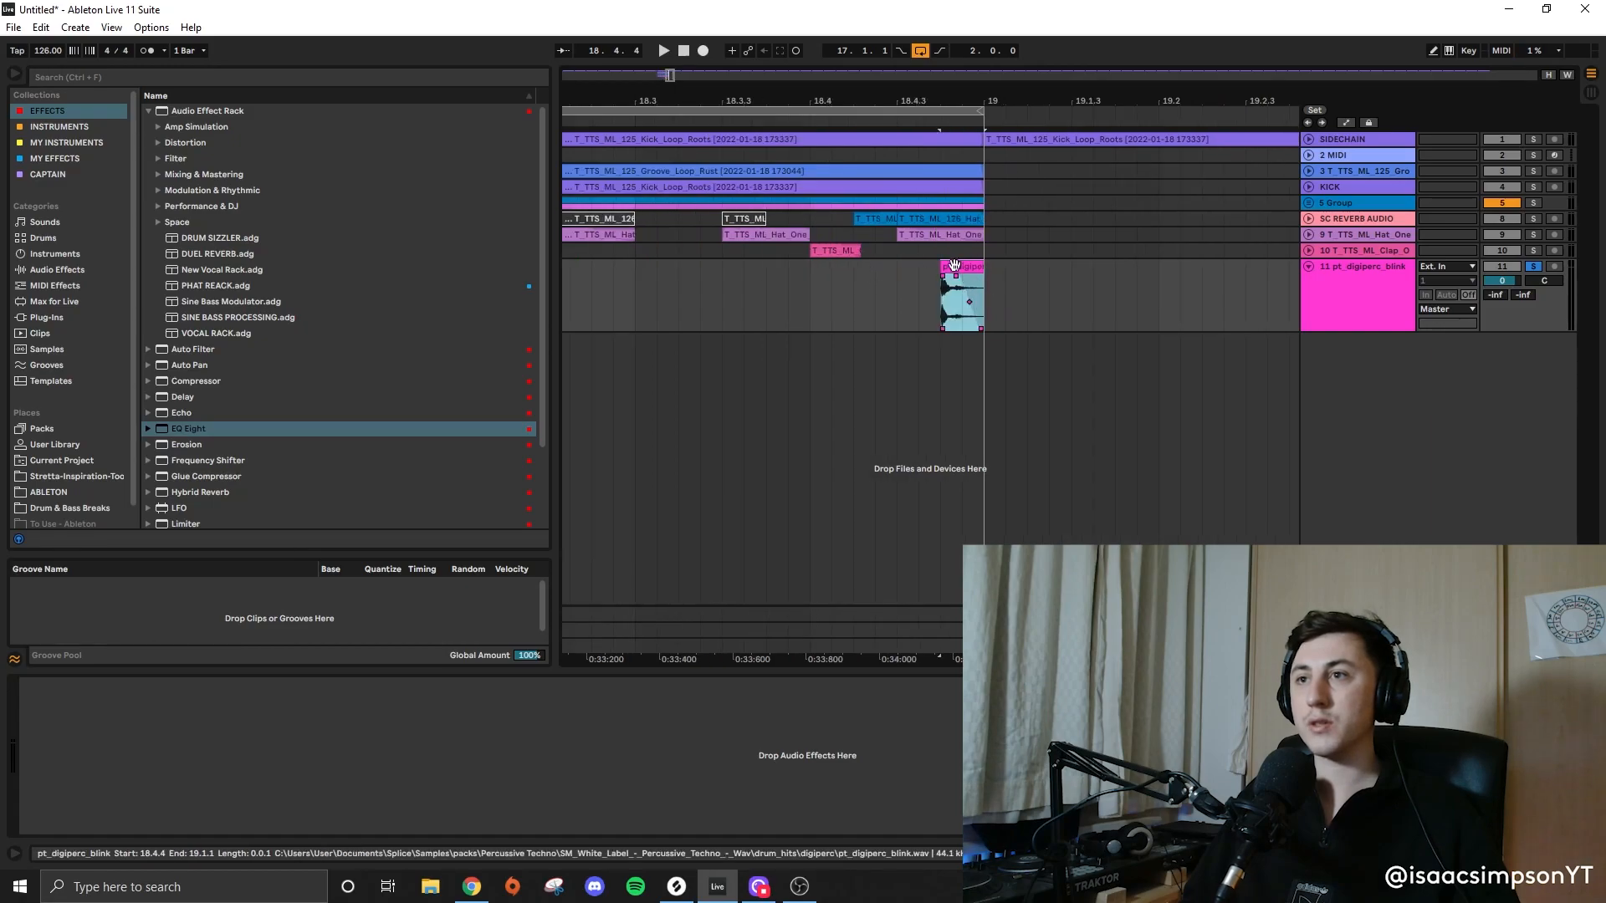
{"action": "scroll", "coordinate": [685, 335], "scroll_direction": "down", "scroll_amount": 7}
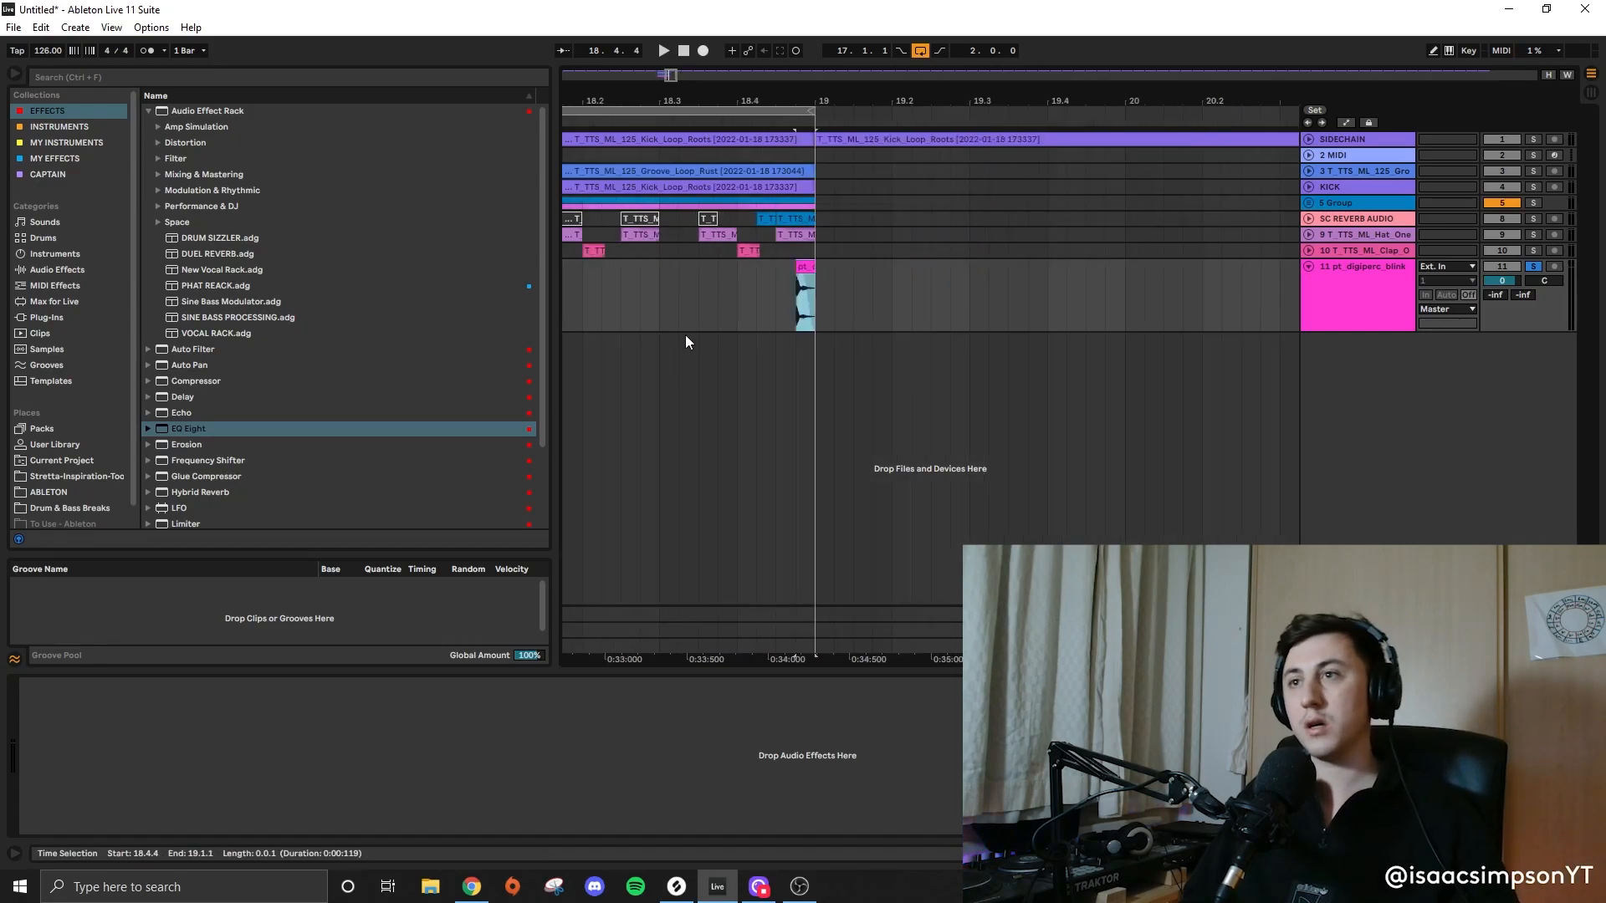
Step: Play the loop with the snare on track 11 out of solo and trim the snare clip starting at 18.4.4 to end at bar 19
{"action": "mouse_move", "coordinate": [712, 84]}
{"action": "left_mouse_down"}
{"action": "mouse_move", "coordinate": [686, 126]}
{"action": "mouse_move", "coordinate": [586, 189]}
{"action": "left_mouse_up"}
{"action": "left_click", "coordinate": [607, 286]}
{"action": "key", "text": "space"}
{"action": "left_click", "coordinate": [1534, 271]}
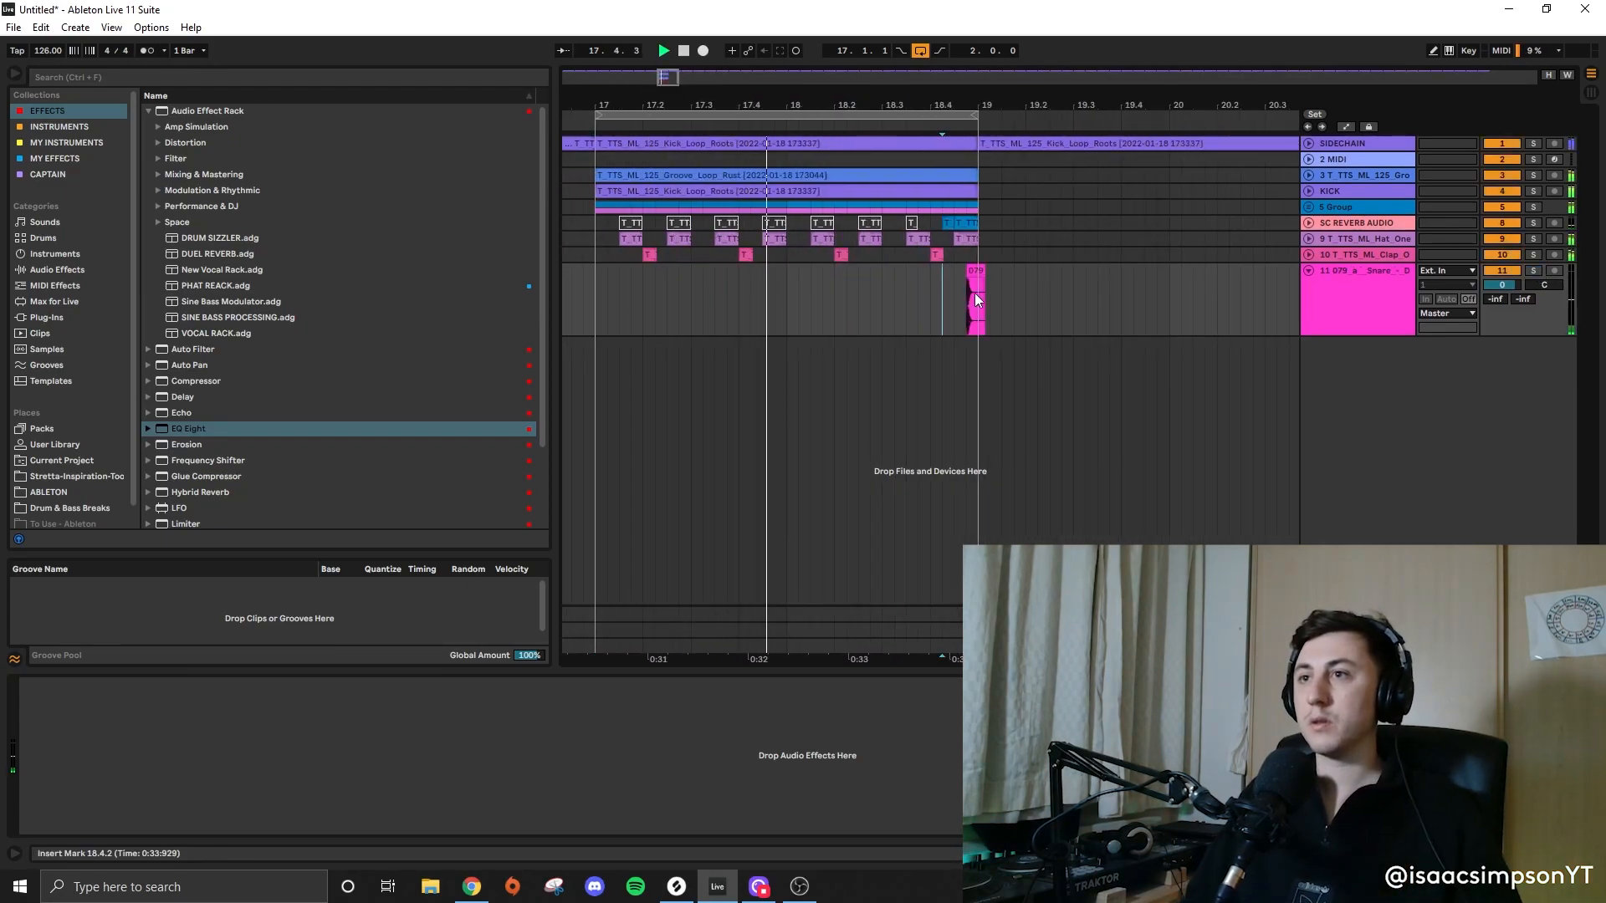
{"action": "scroll", "coordinate": [976, 293], "scroll_direction": "up", "scroll_amount": 6}
{"action": "left_click", "coordinate": [988, 281]}
{"action": "left_click_drag", "start_coordinate": [988, 280], "coordinate": [976, 285]}
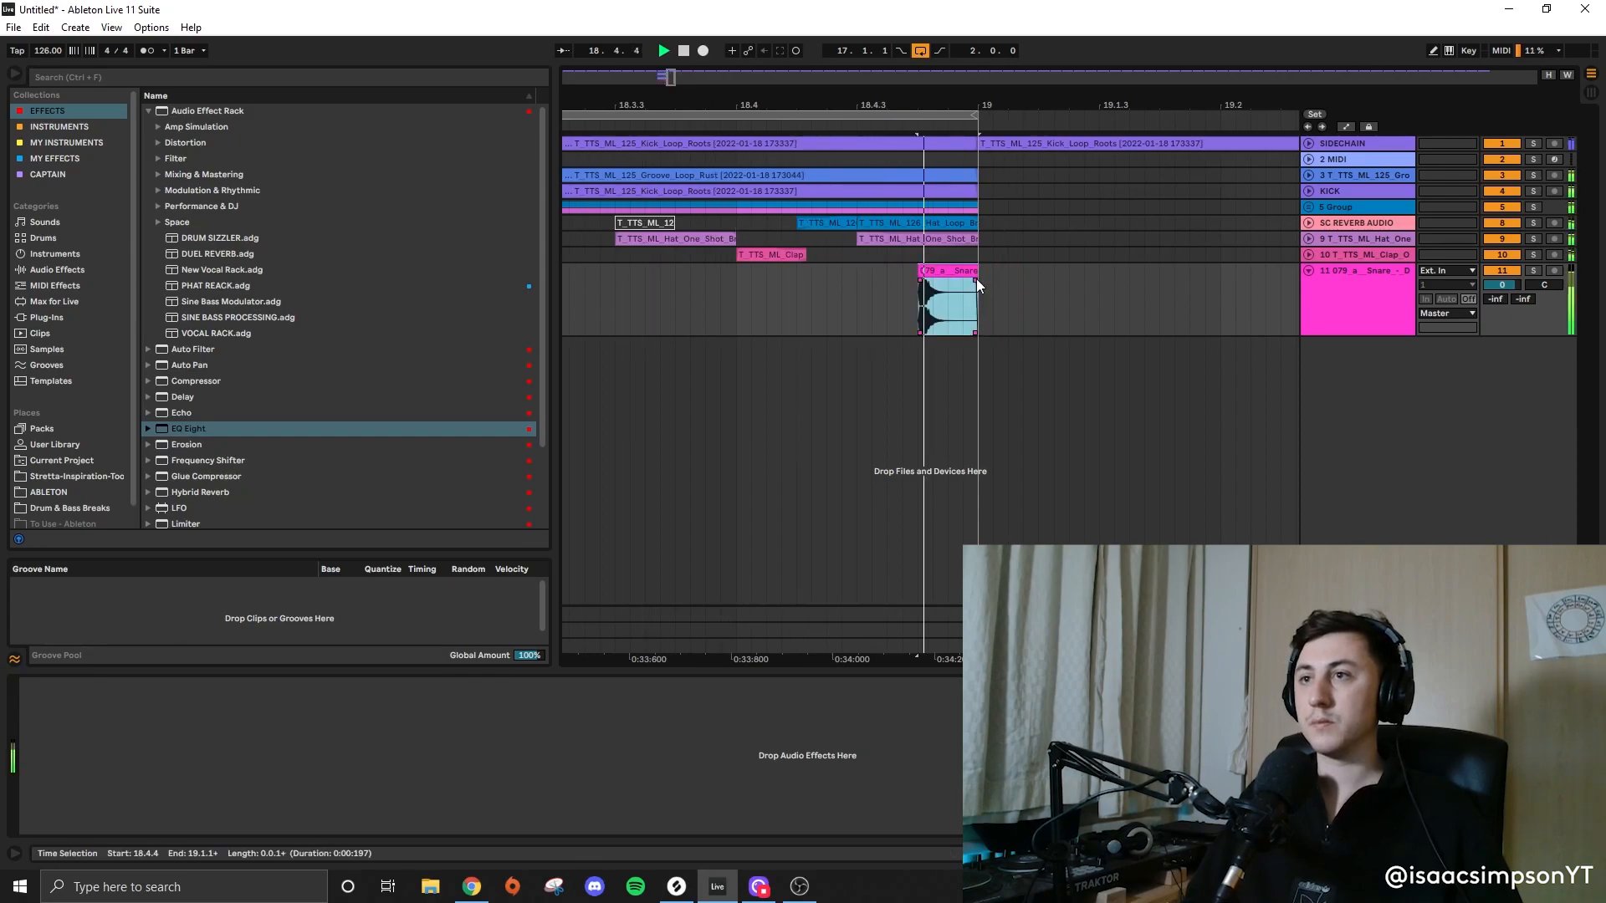
{"action": "left_click", "coordinate": [1494, 287]}
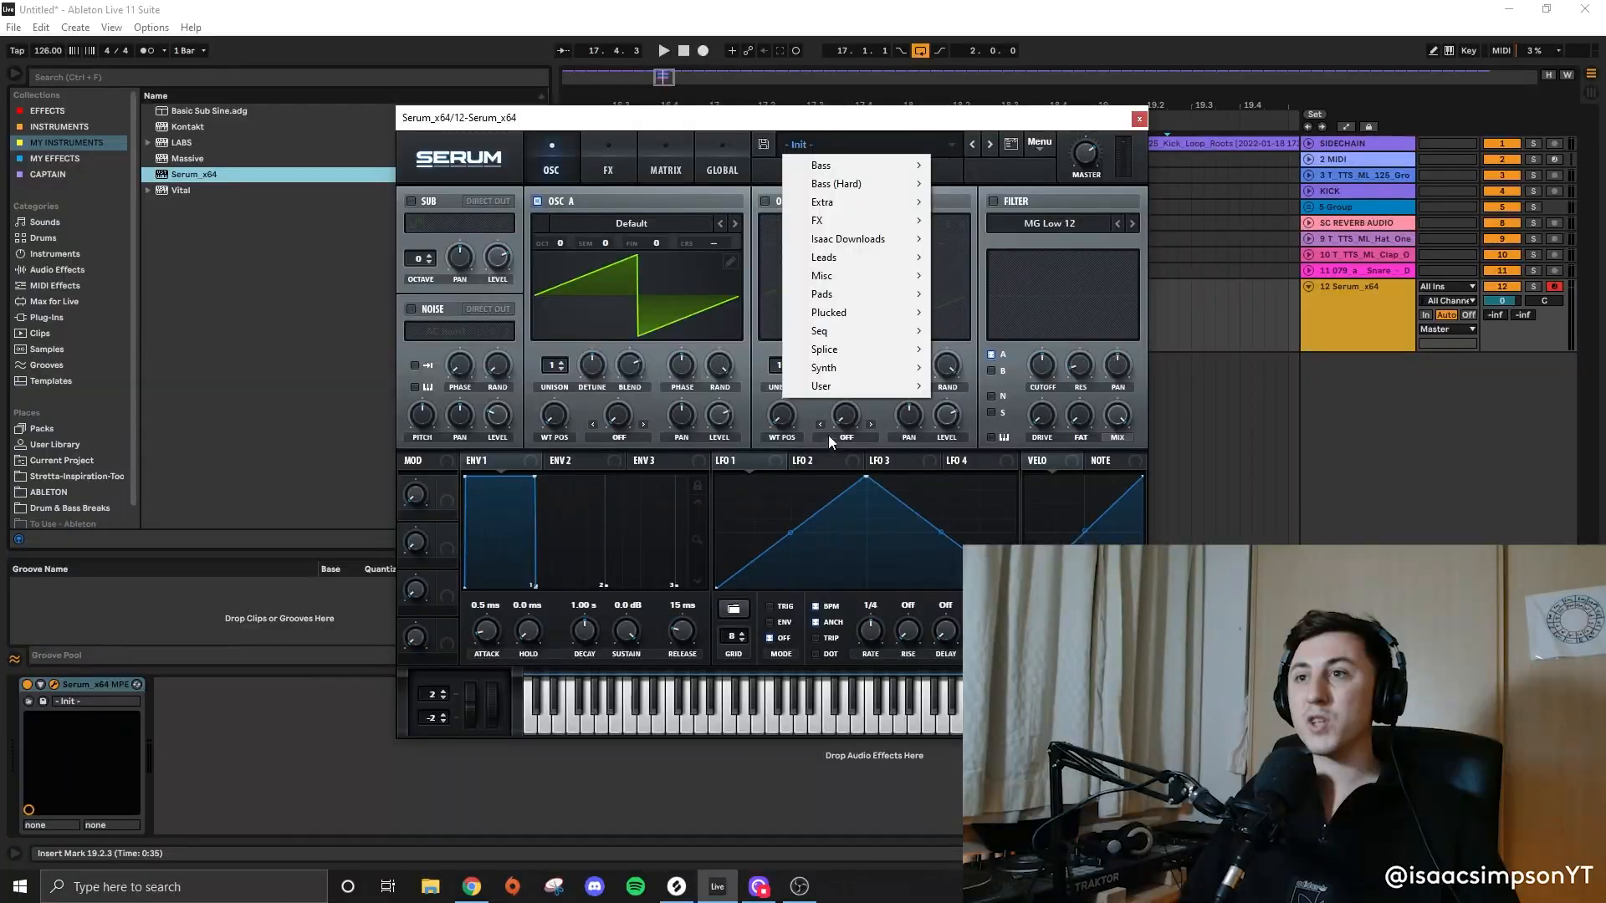
Step: Load a User preset in Serum and write a bass line using the notes C#1, B#0, E#0, A#0 and E#1 in its MIDI clip
{"action": "mouse_move", "coordinate": [835, 390]}
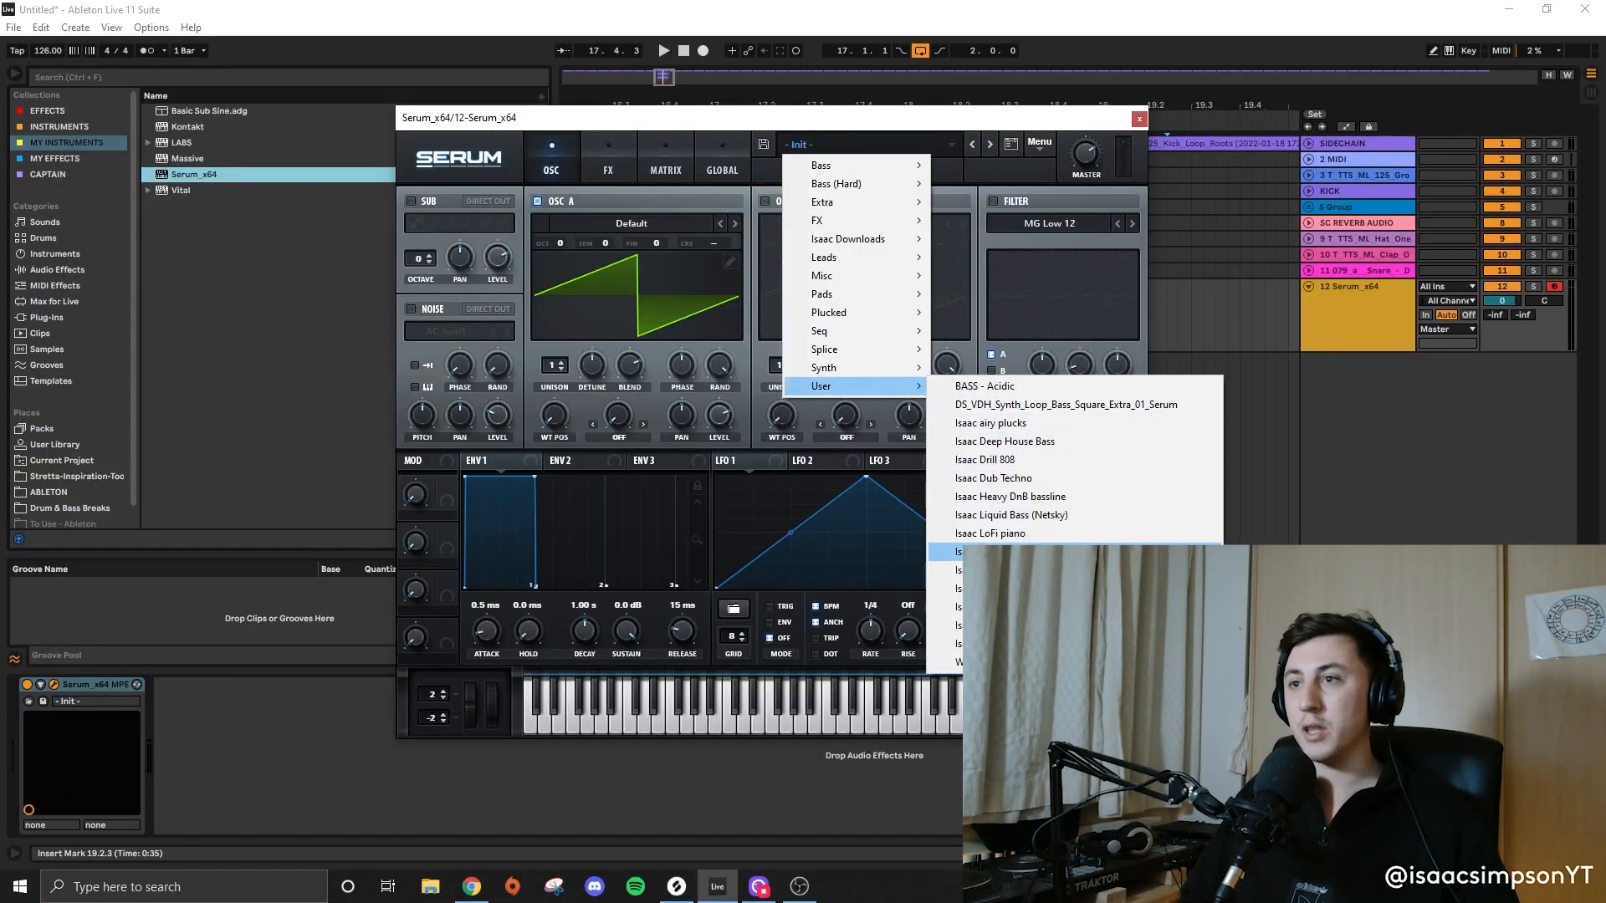
{"action": "left_click", "coordinate": [1046, 643]}
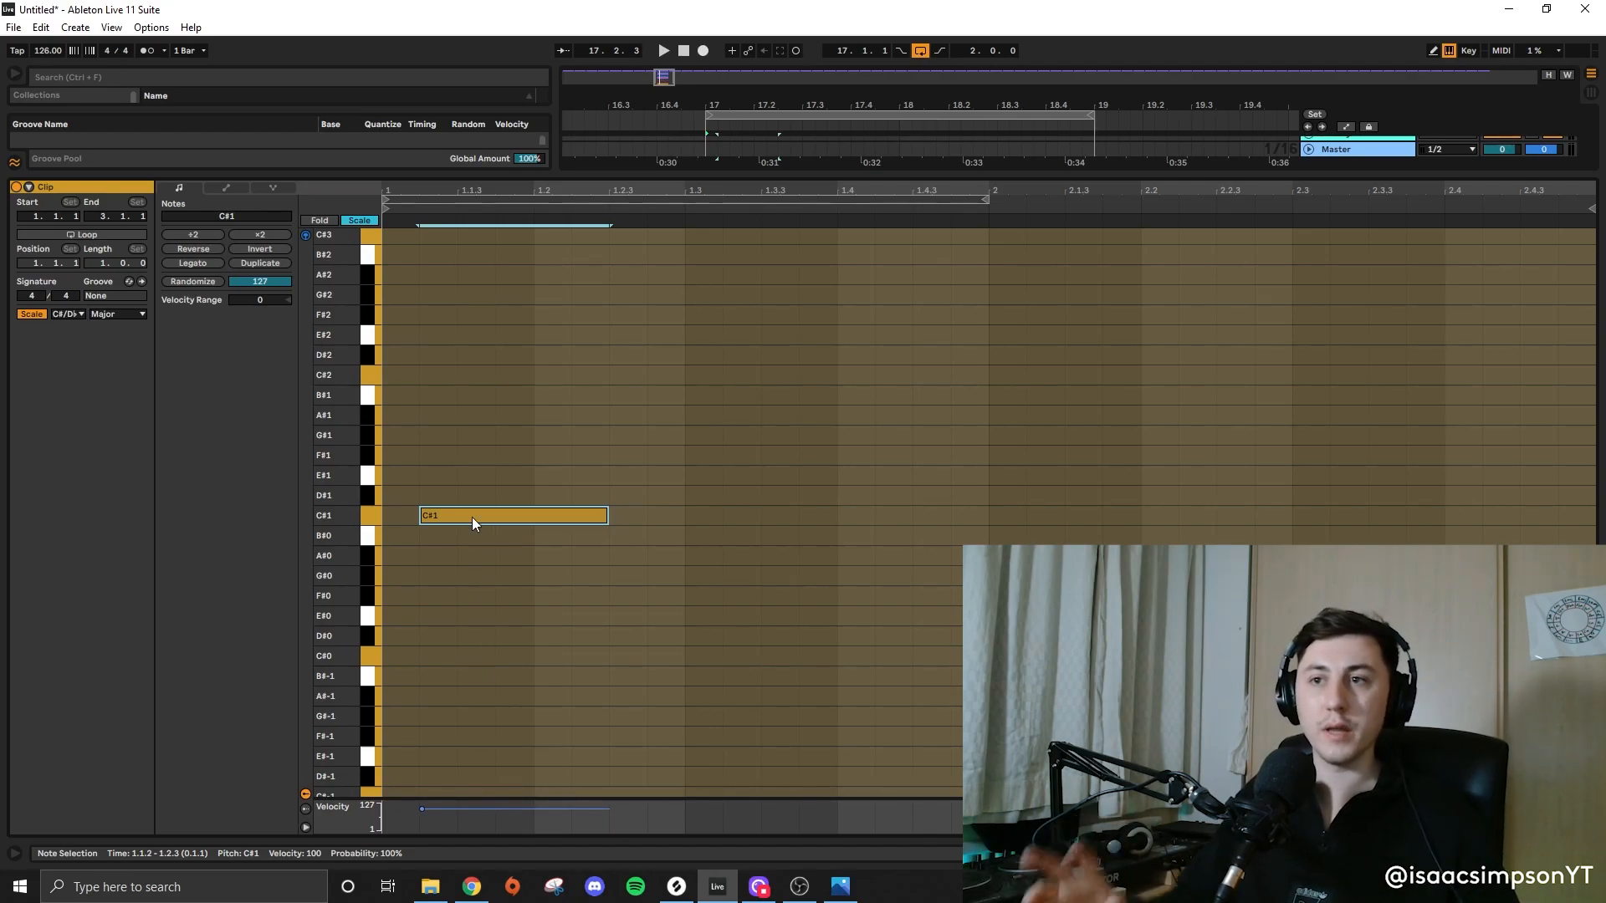
{"action": "left_click_drag", "start_coordinate": [474, 517], "coordinate": [803, 623]}
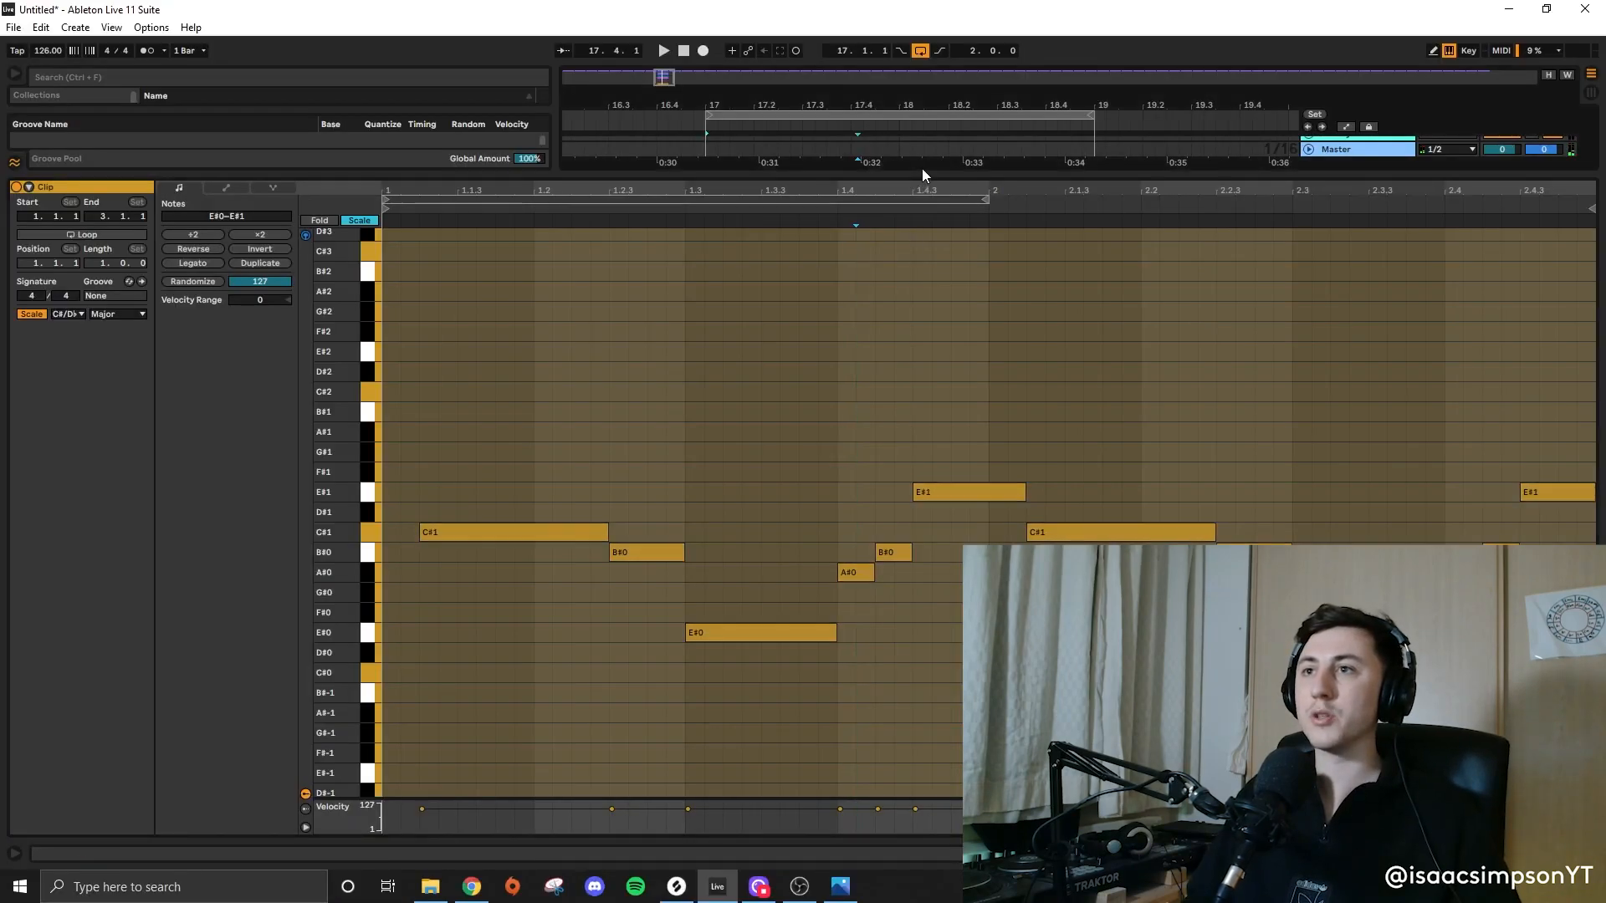
{"action": "key", "text": "ctrl+alt+l"}
Step: Solo the Serum track, select its bass clip and audition it
{"action": "left_click", "coordinate": [1531, 279]}
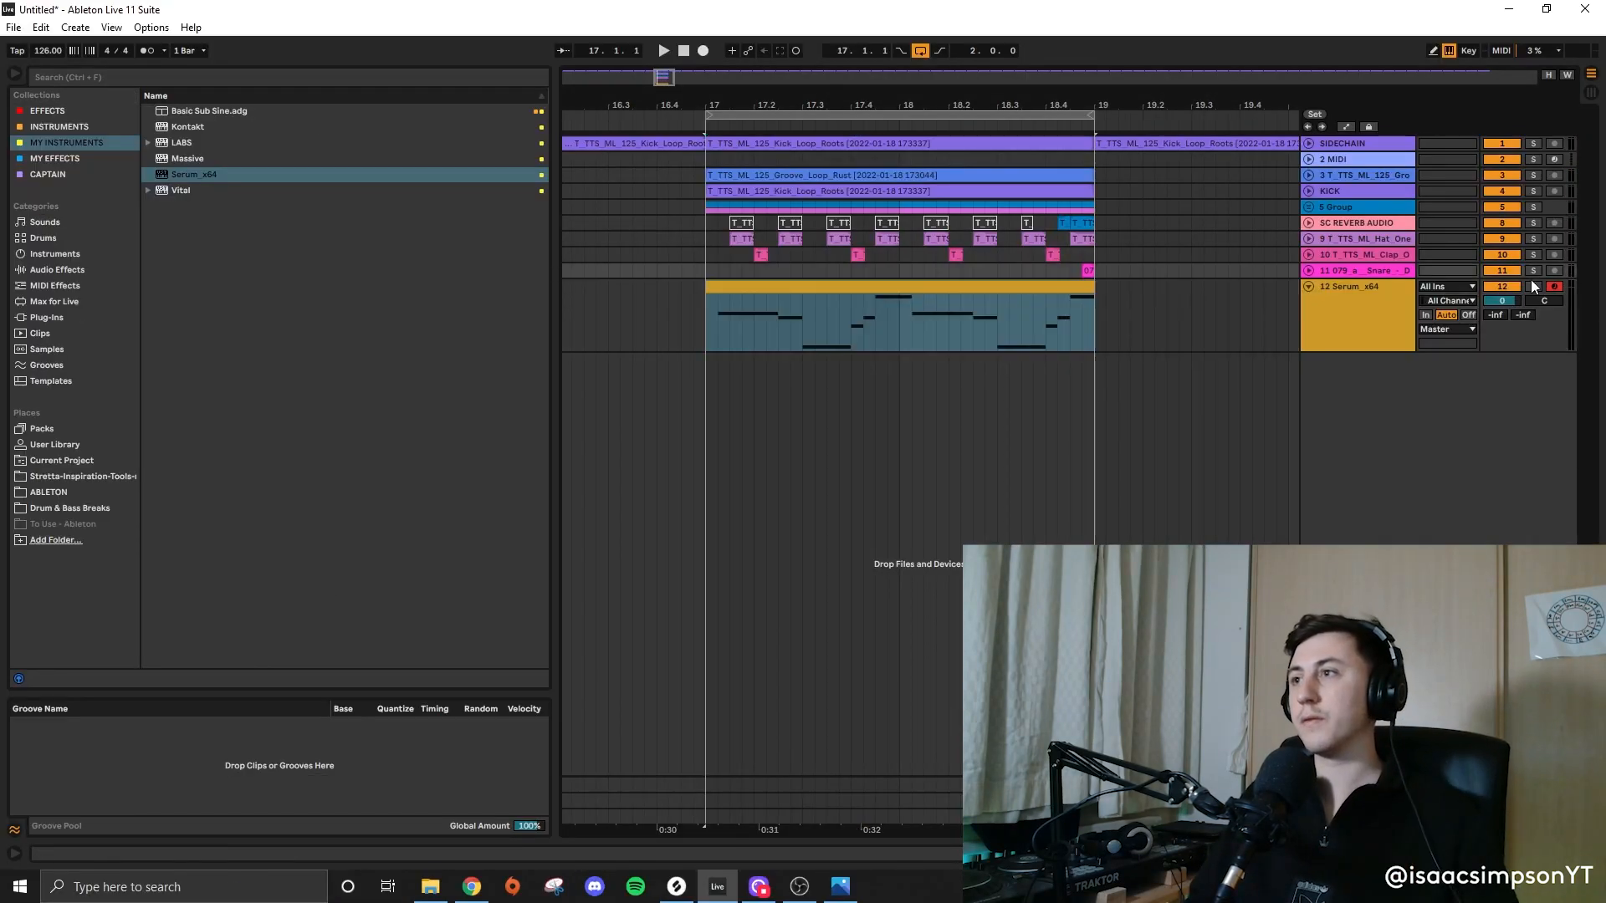
{"action": "left_click", "coordinate": [987, 285]}
{"action": "left_click", "coordinate": [982, 296]}
{"action": "left_click", "coordinate": [978, 286]}
{"action": "key", "text": "space"}
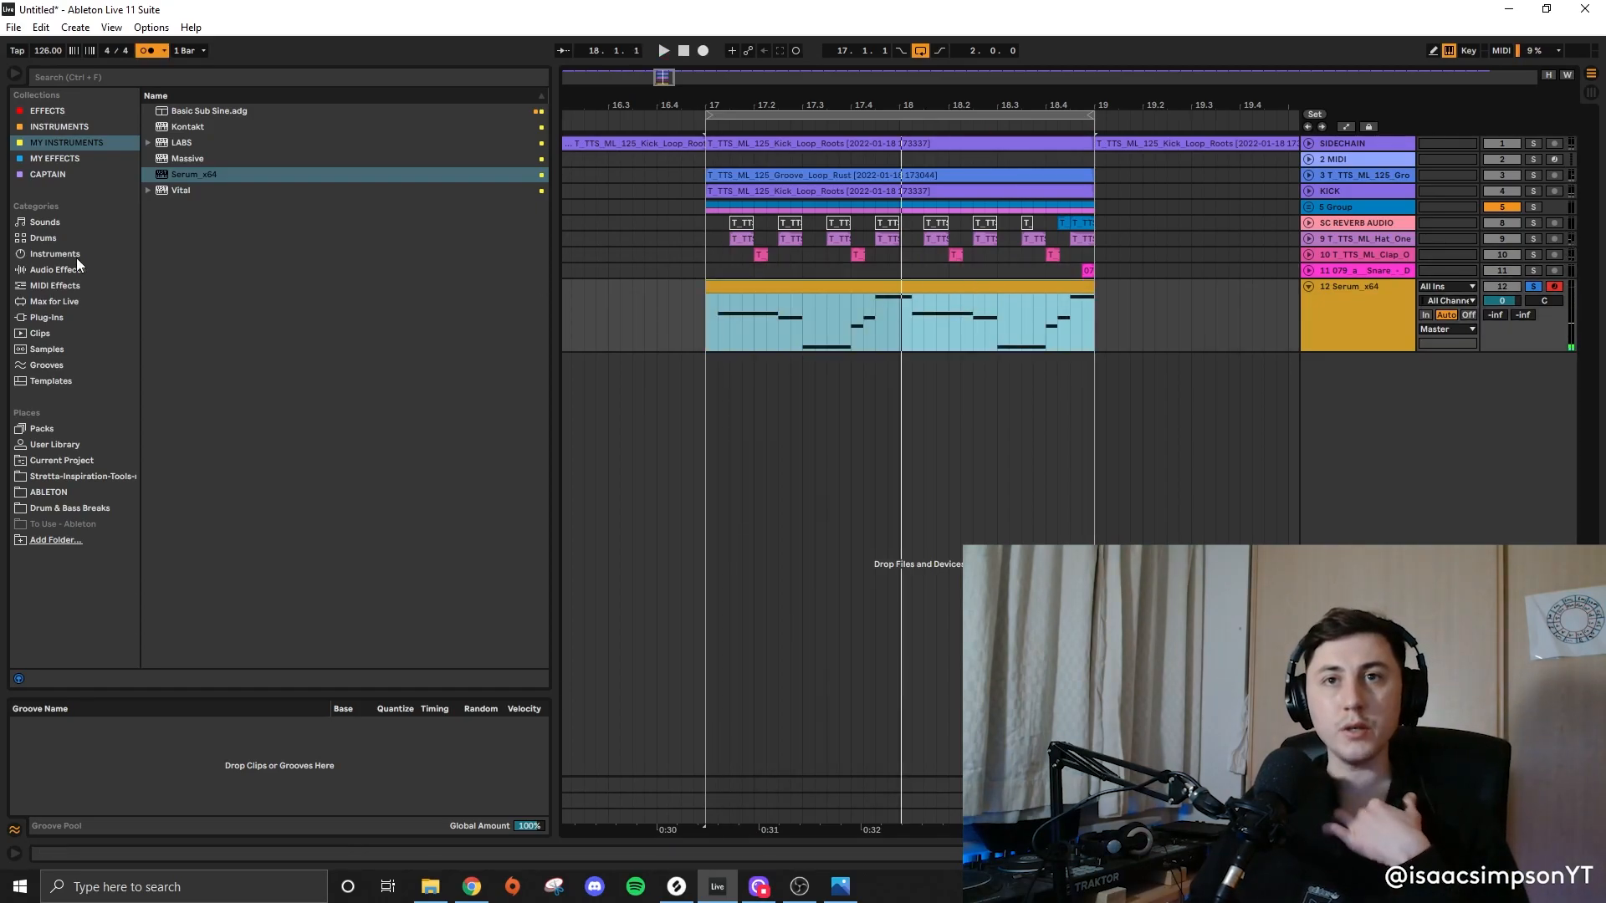
Step: Search the grooves for SWING and apply Swing 16ths 54 to the Serum bass clip
{"action": "left_click", "coordinate": [47, 365]}
{"action": "type", "text": "SWING"}
{"action": "left_click", "coordinate": [214, 378]}
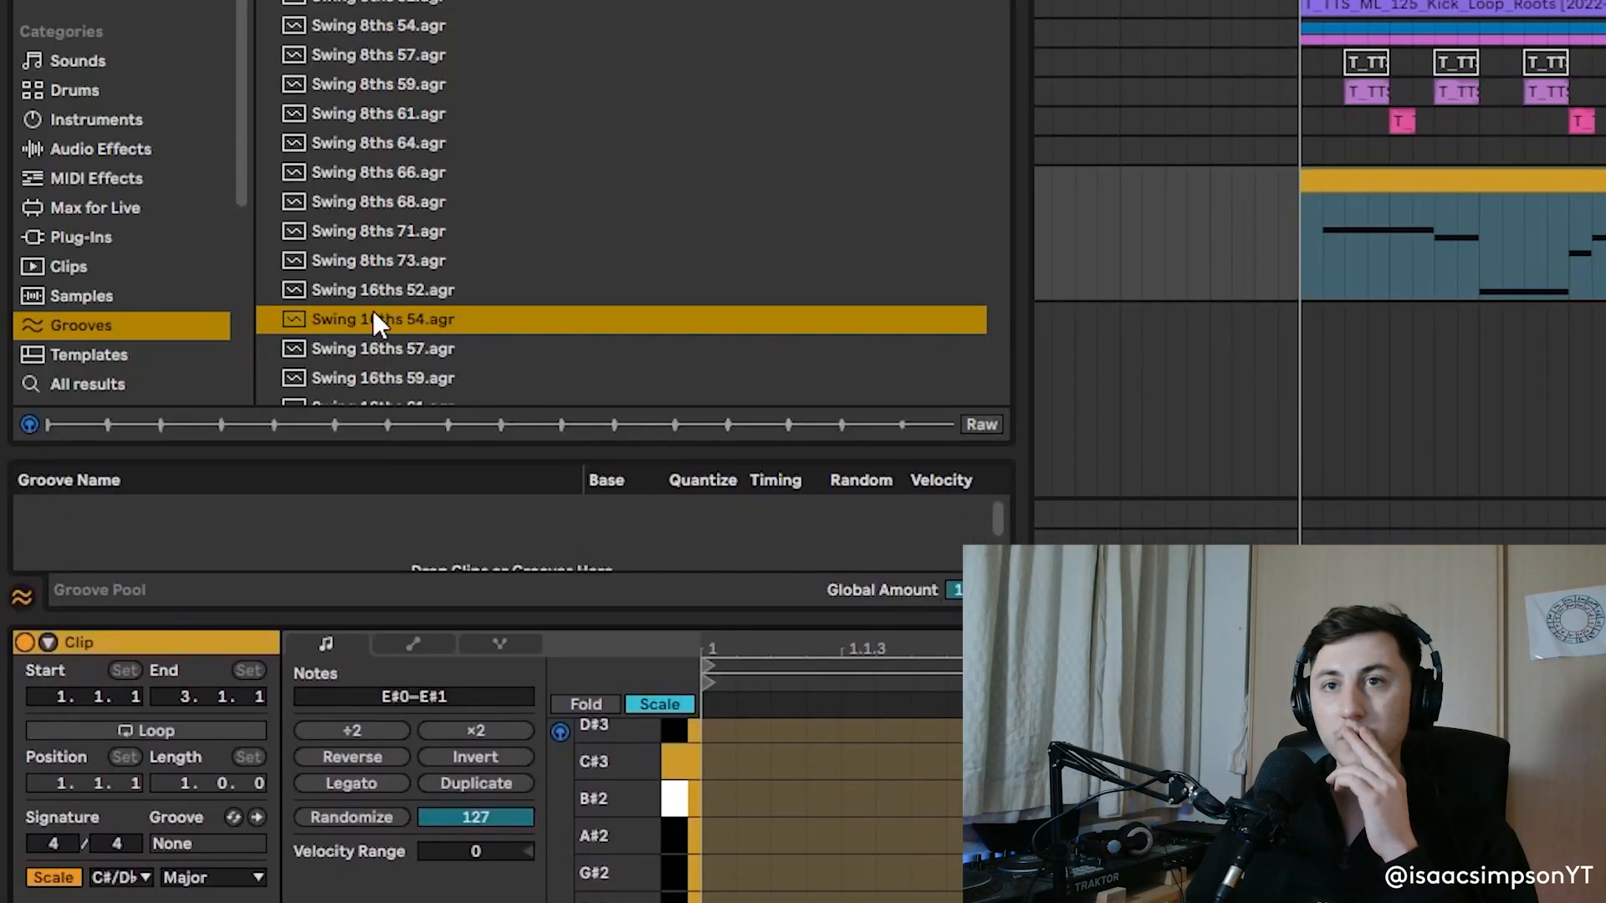
{"action": "left_click_drag", "start_coordinate": [373, 320], "coordinate": [503, 507]}
{"action": "left_click_drag", "start_coordinate": [348, 315], "coordinate": [505, 685]}
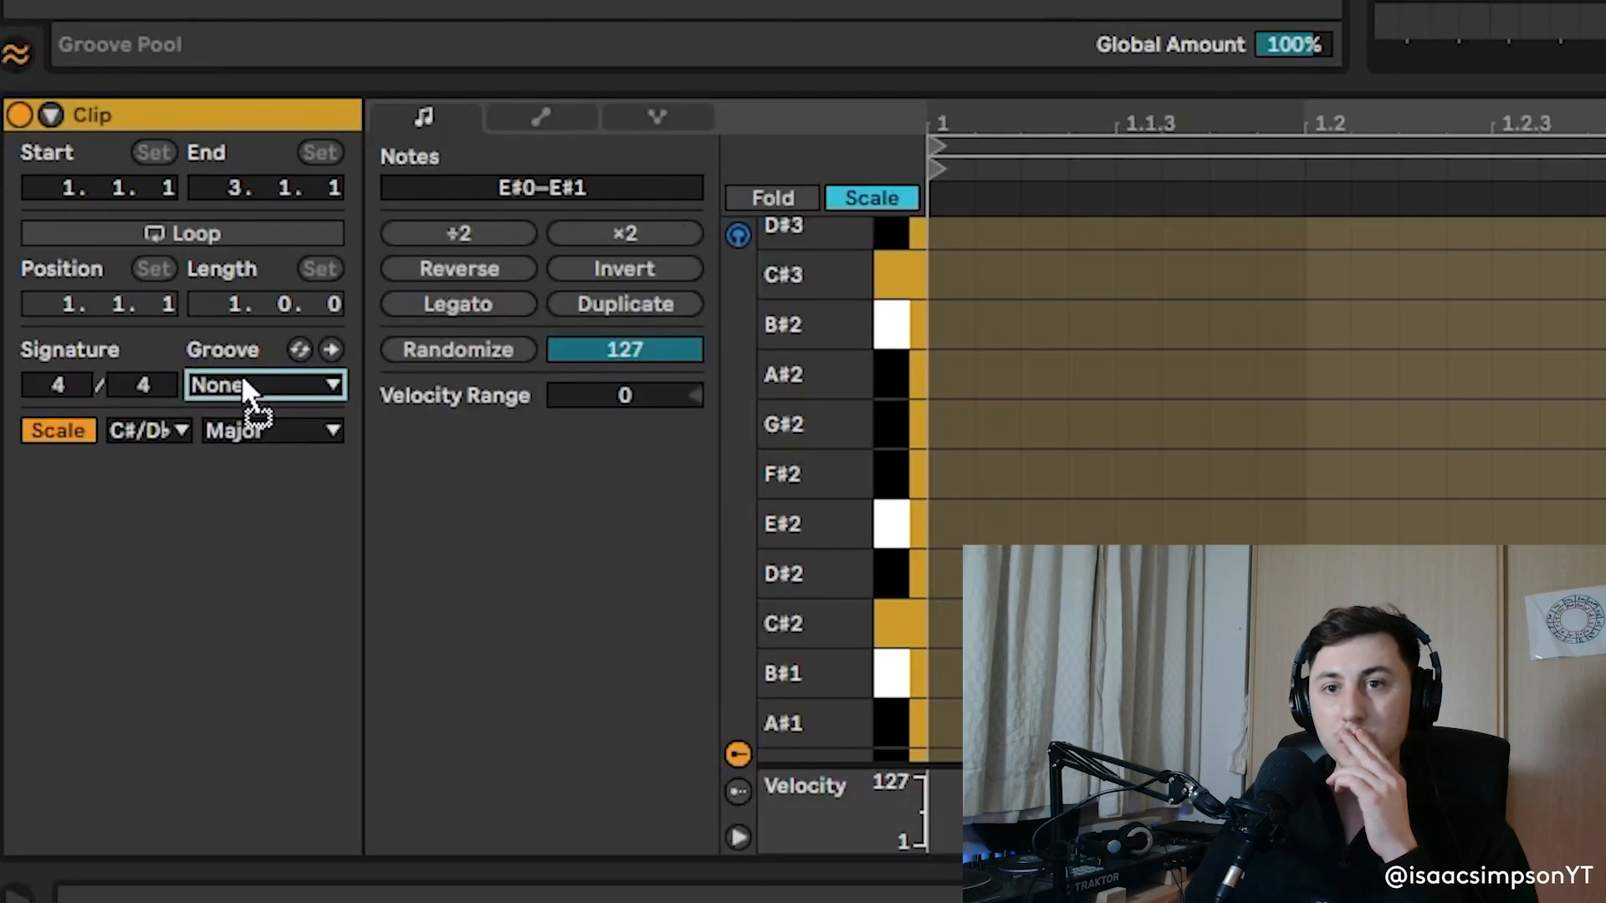
{"action": "left_click_drag", "start_coordinate": [248, 387], "coordinate": [248, 386]}
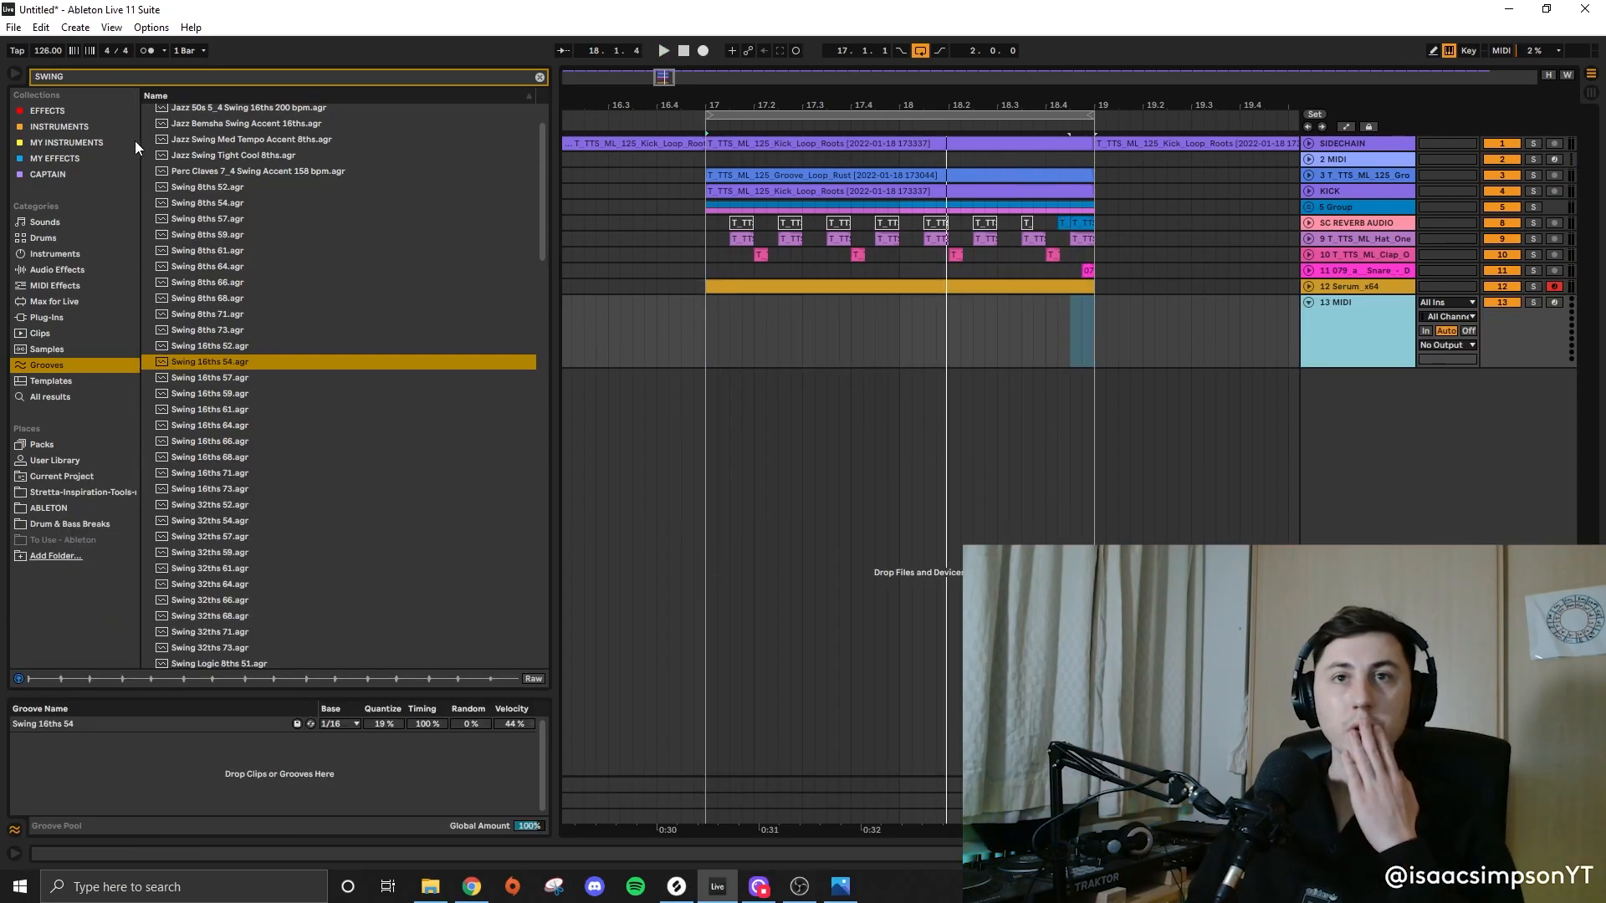
Step: Clear the groove search and load the Stiffpluck preset from the Guitar & Plucked sounds onto MIDI track 13
{"action": "left_click", "coordinate": [539, 78]}
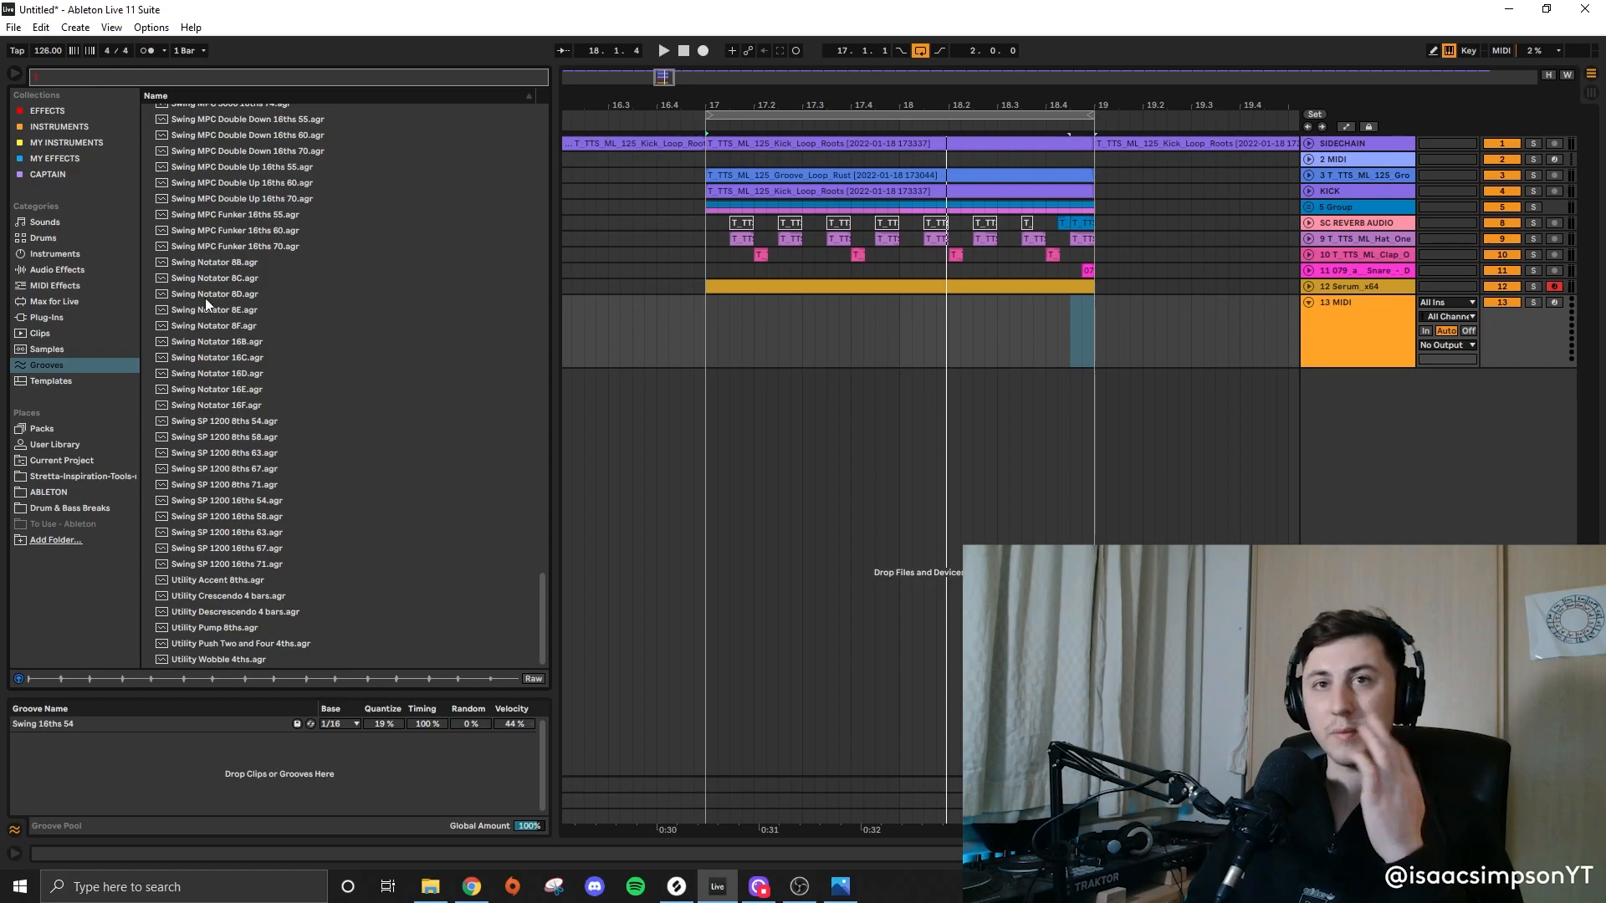
{"action": "left_click", "coordinate": [50, 110]}
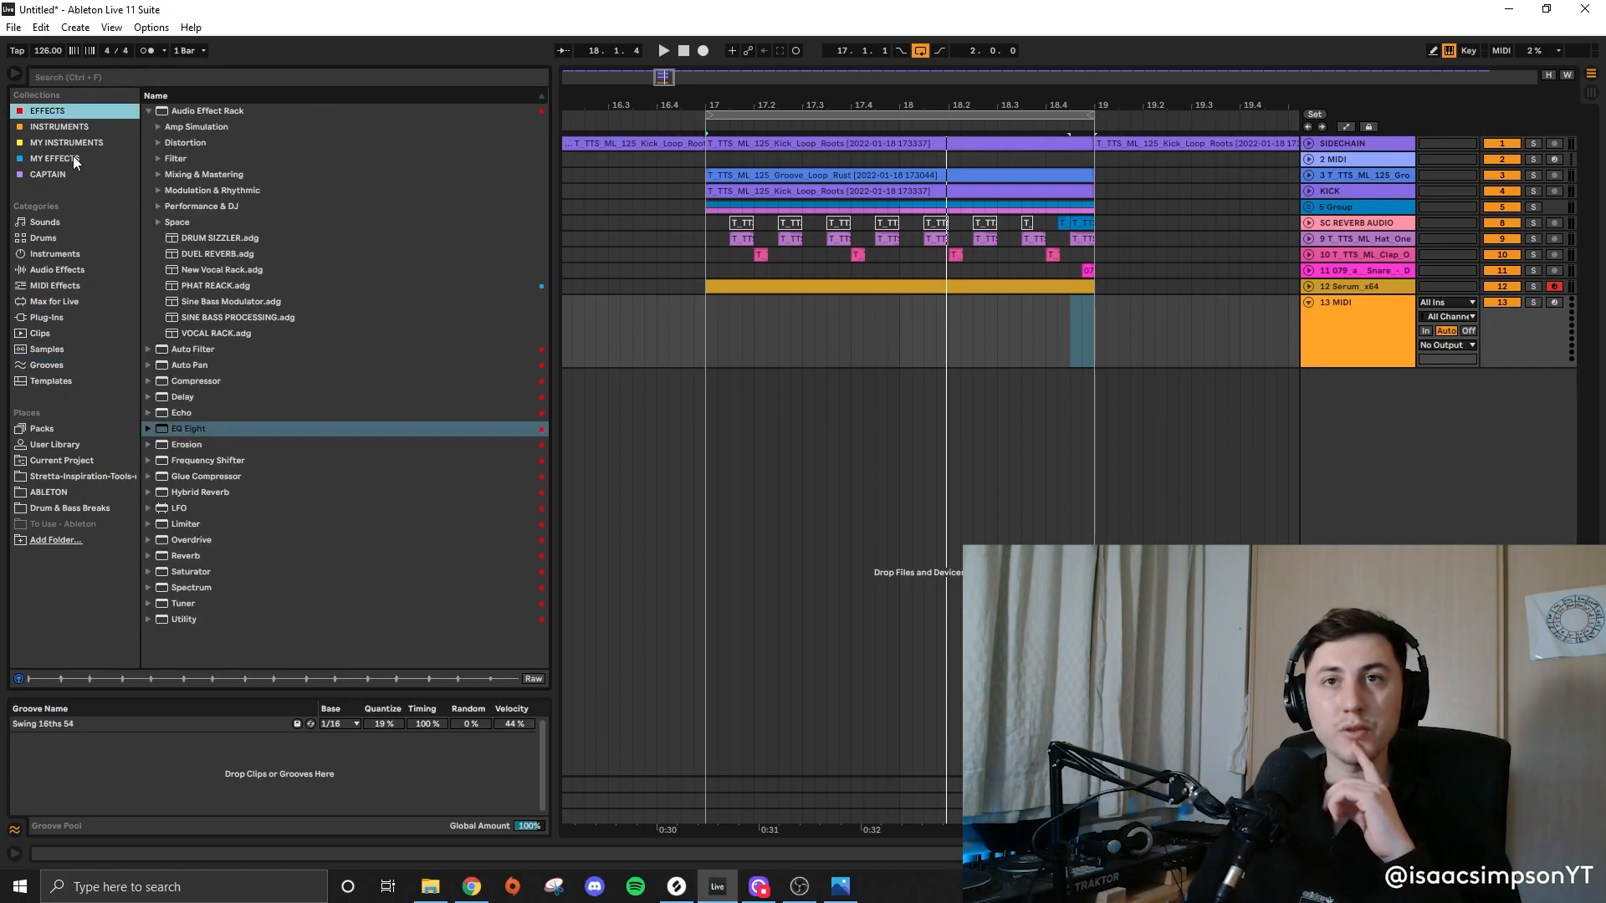
{"action": "left_click", "coordinate": [65, 223]}
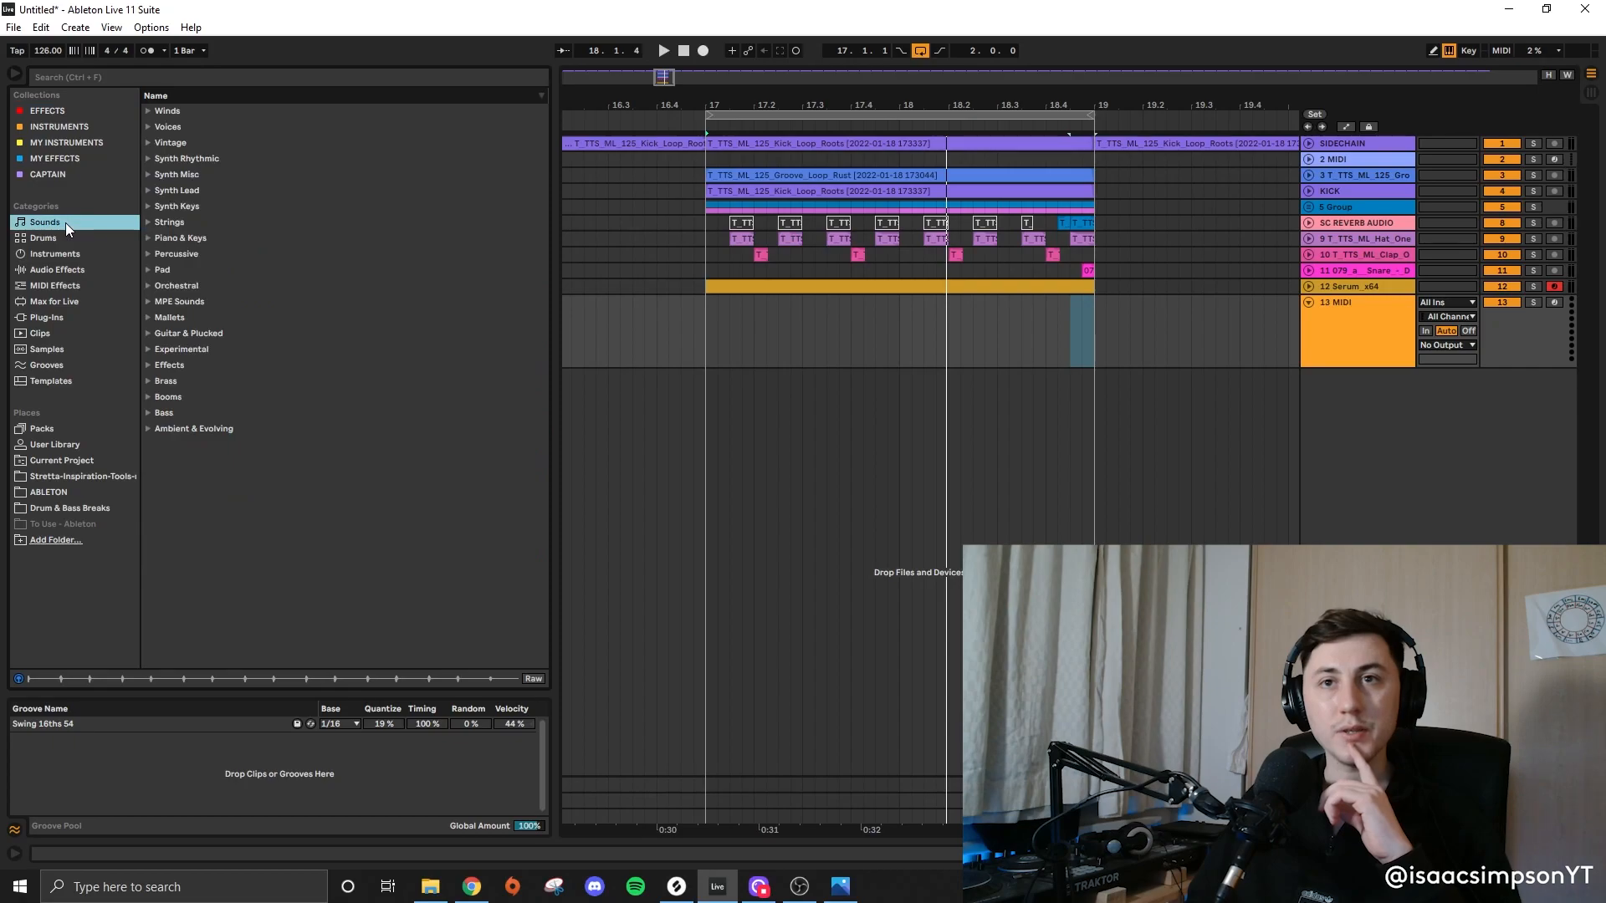
{"action": "left_click", "coordinate": [161, 334]}
{"action": "left_click", "coordinate": [218, 507]}
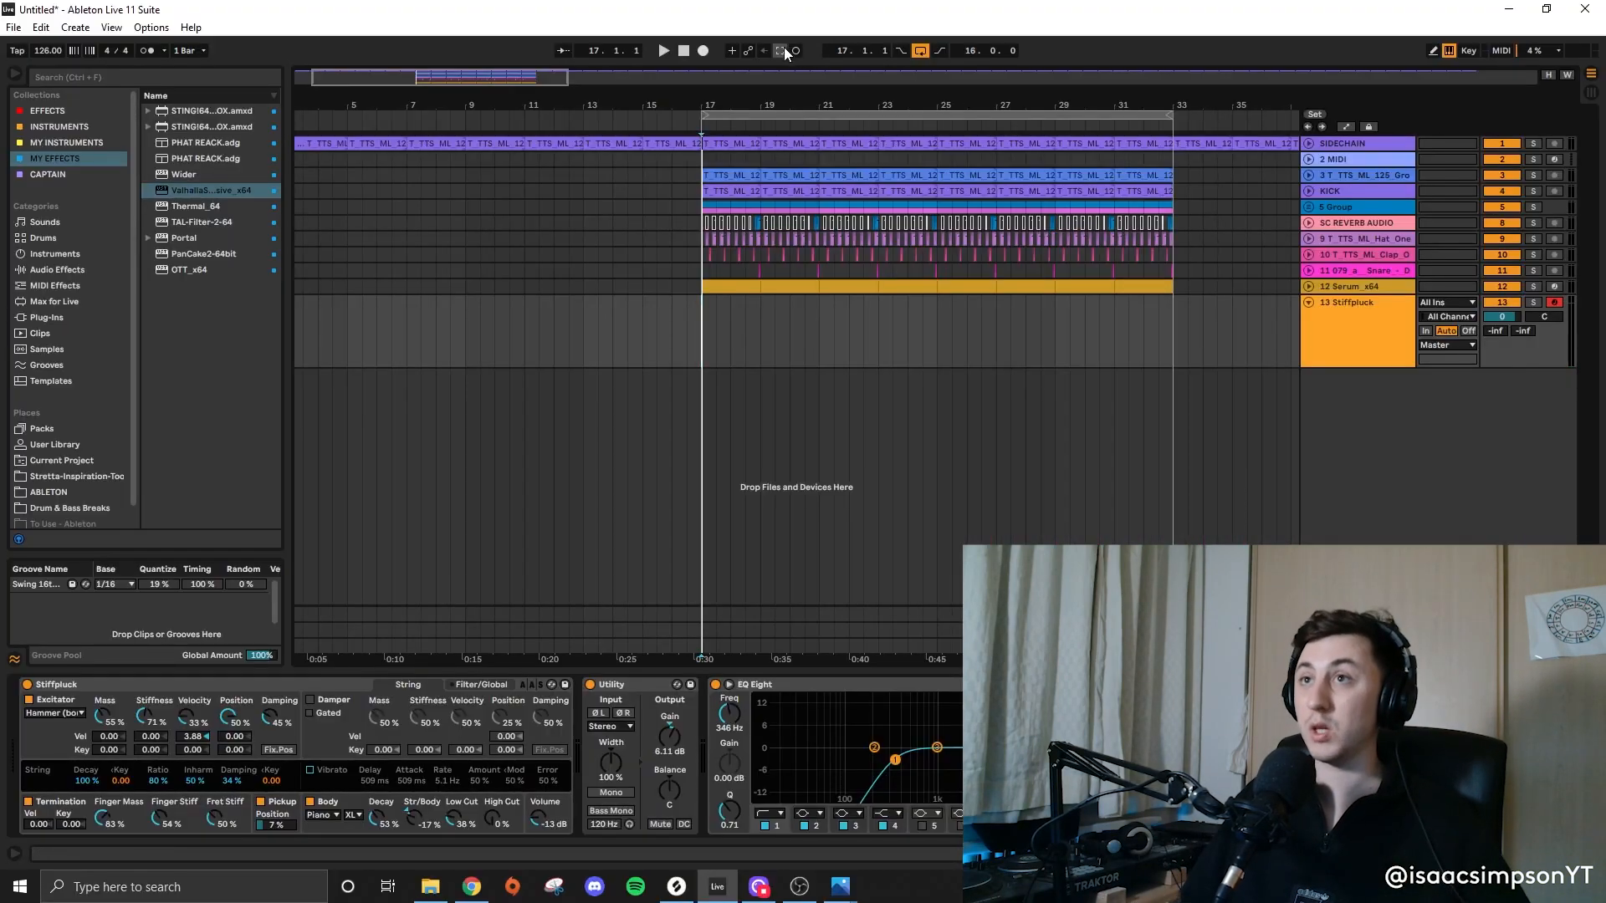
Step: Capture the played Stiffpluck MIDI, fit its clip to the range from 17.1.1 to 33.1.1 and play it in solo
{"action": "left_click", "coordinate": [782, 49]}
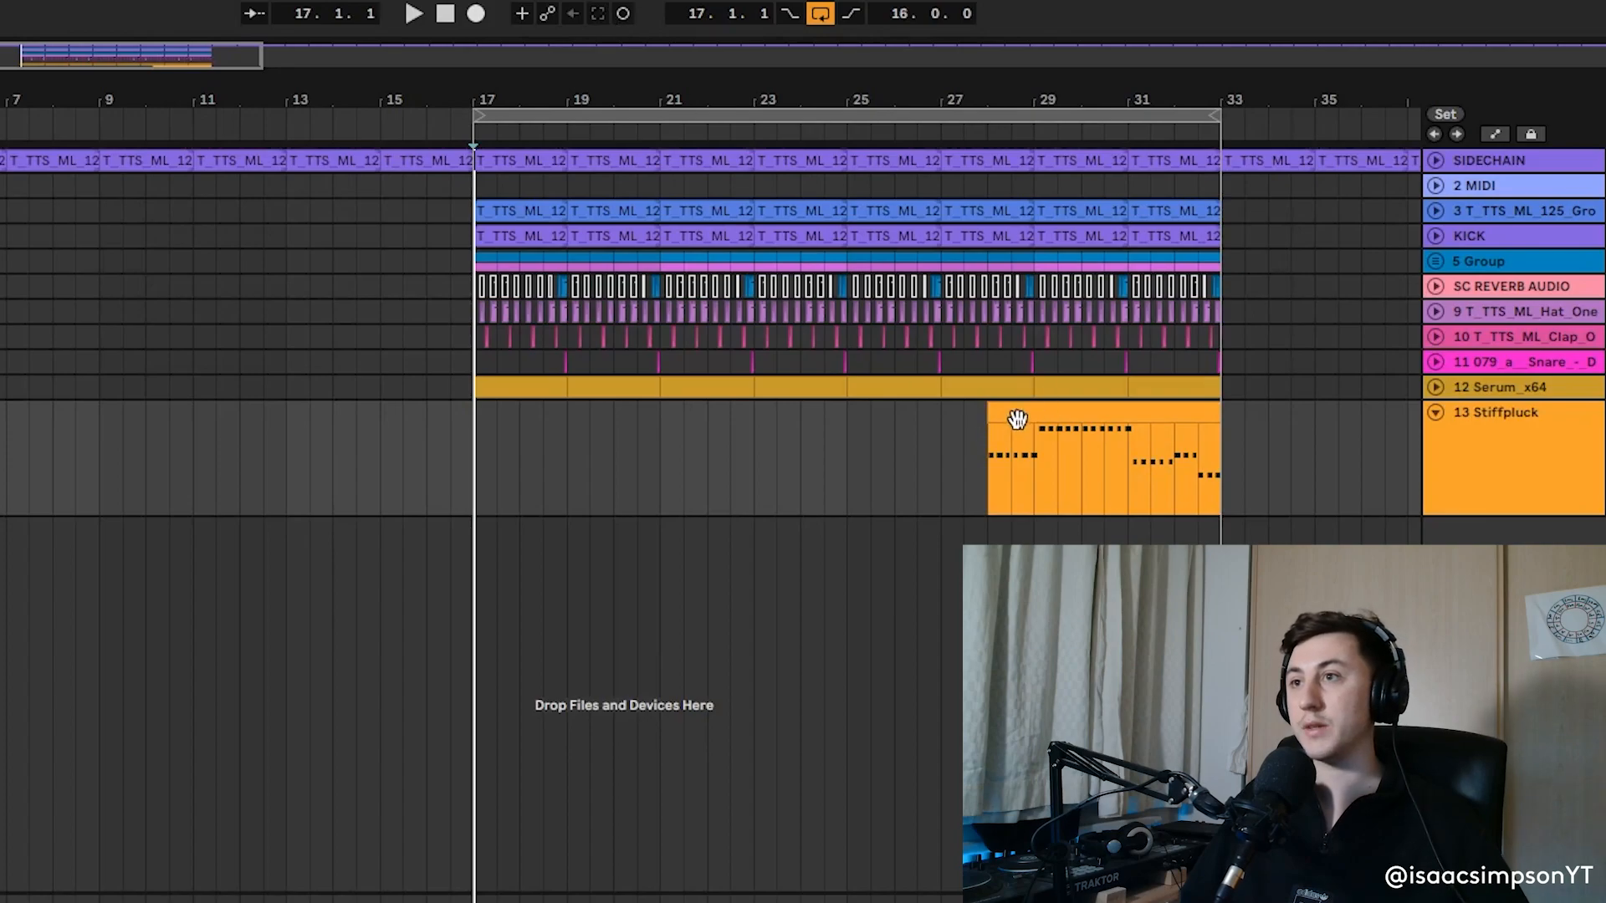
{"action": "left_click_drag", "start_coordinate": [998, 416], "coordinate": [475, 410]}
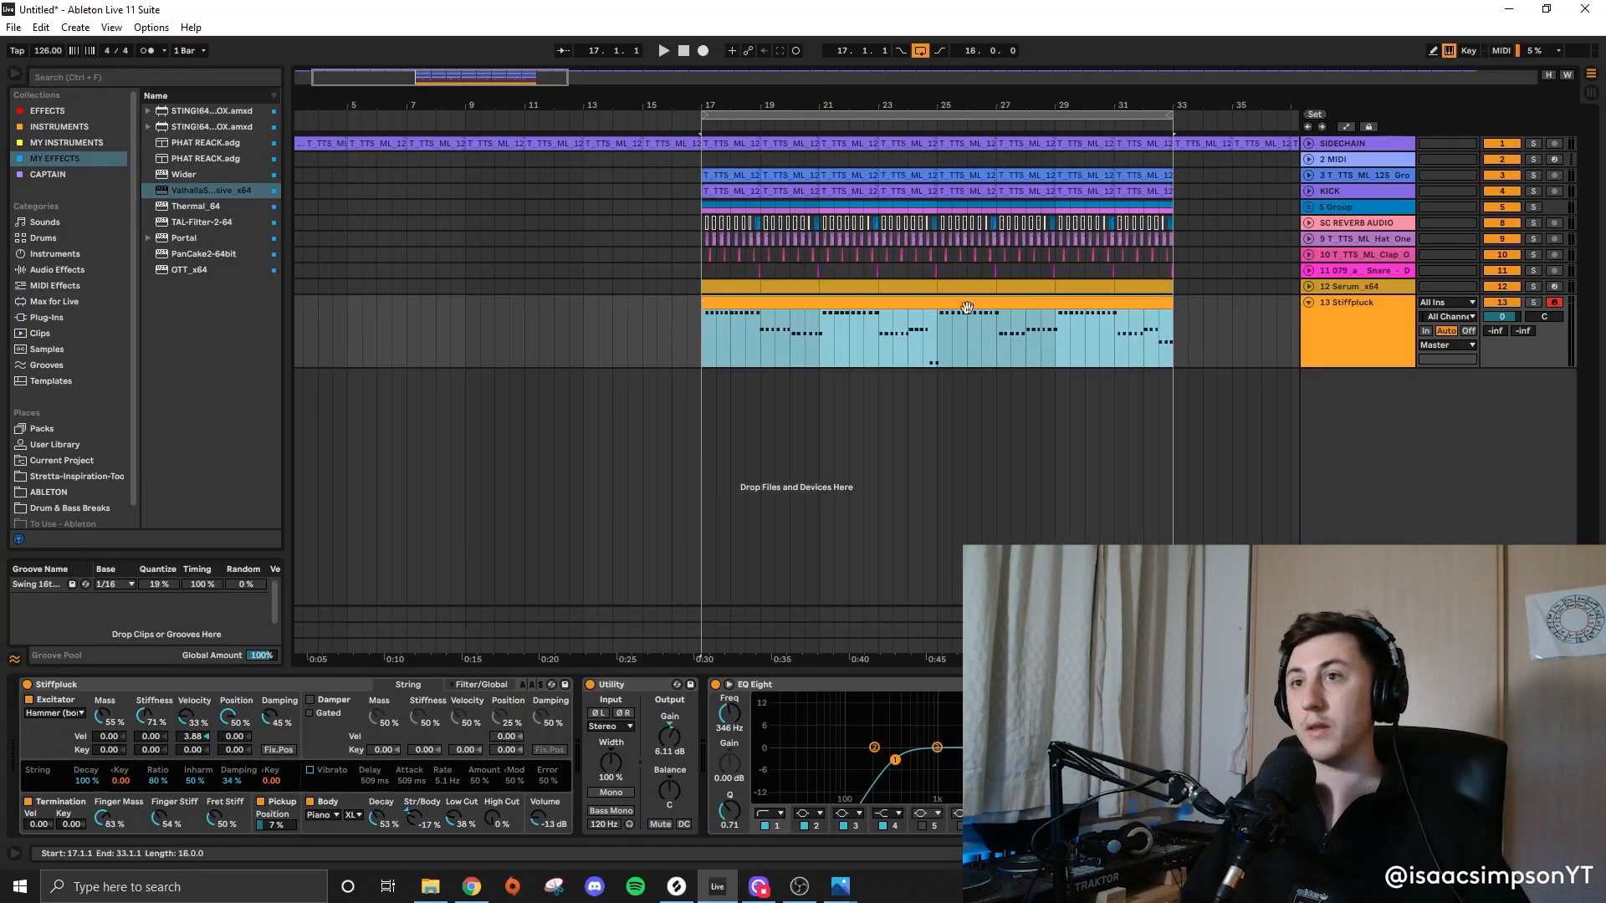
{"action": "left_click", "coordinate": [1535, 303]}
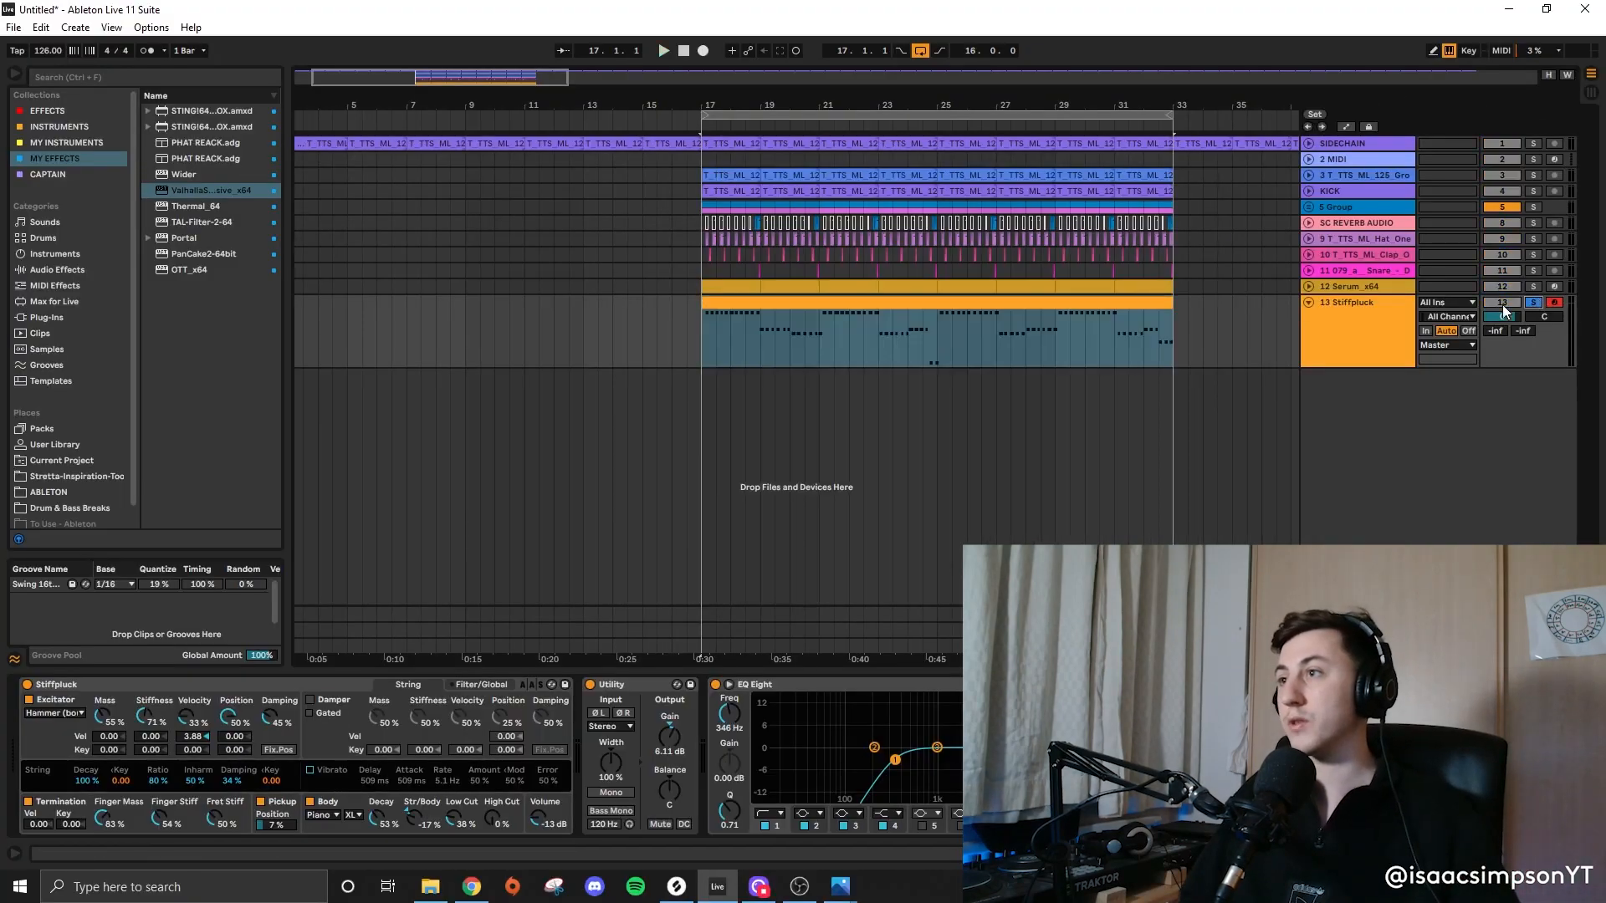
{"action": "key", "text": "space"}
Step: Open the Stiffpluck clip and partially quantize the starts of all its notes to the current grid, repeating the quantization once
{"action": "double_click", "coordinate": [807, 360]}
{"action": "right_click", "coordinate": [794, 475]}
{"action": "left_click", "coordinate": [853, 515]}
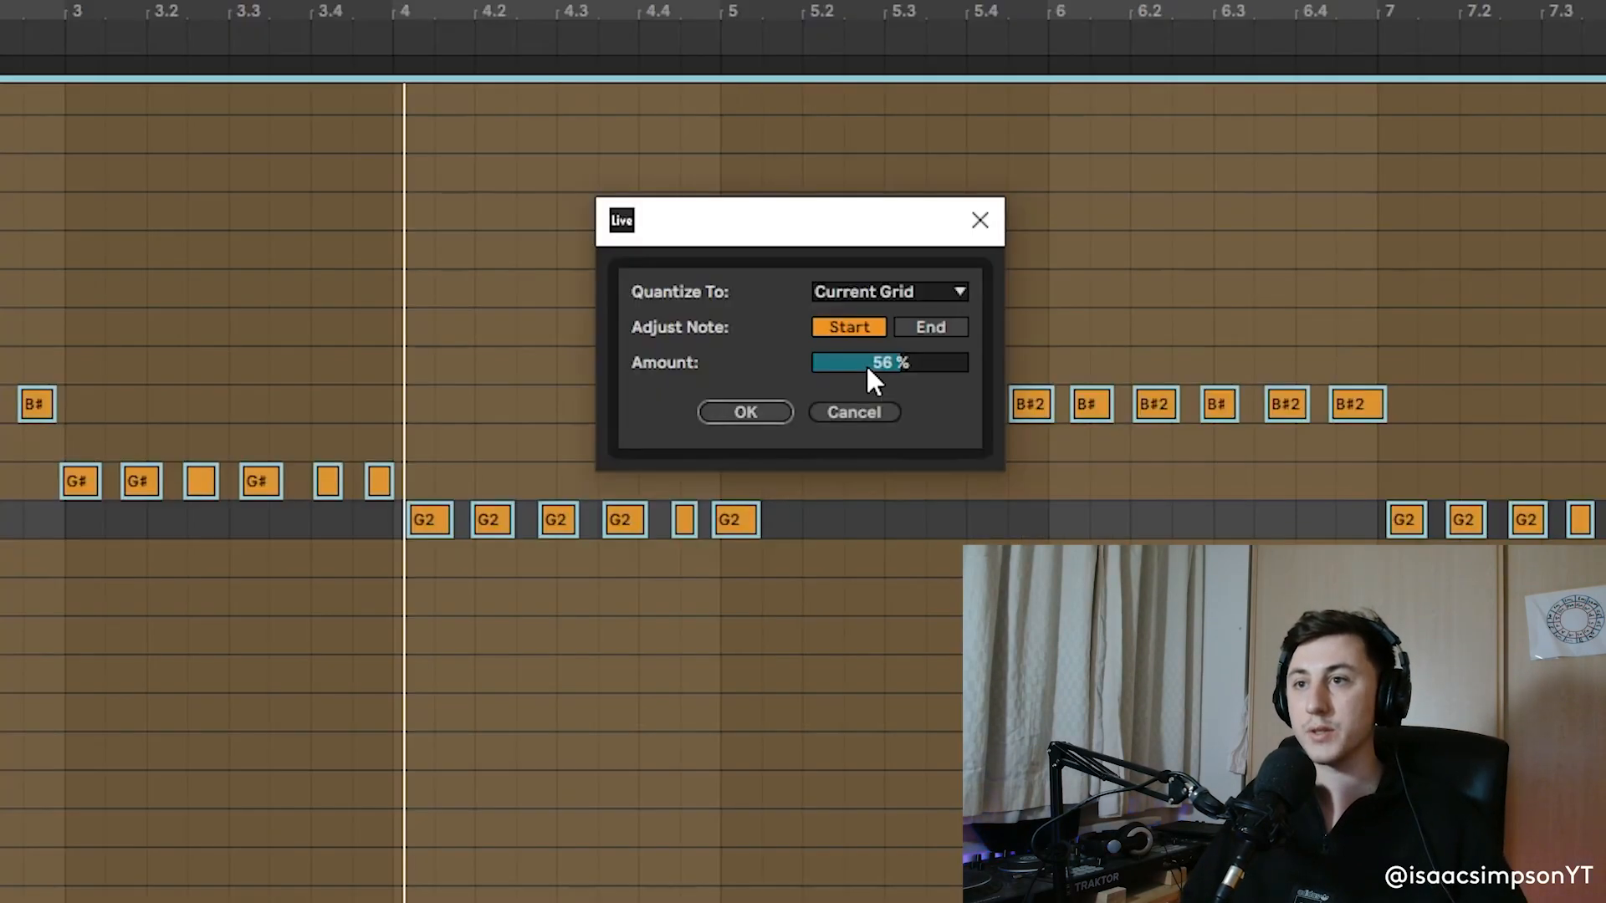
{"action": "left_click_drag", "start_coordinate": [836, 449], "coordinate": [836, 459]}
{"action": "left_click", "coordinate": [771, 418]}
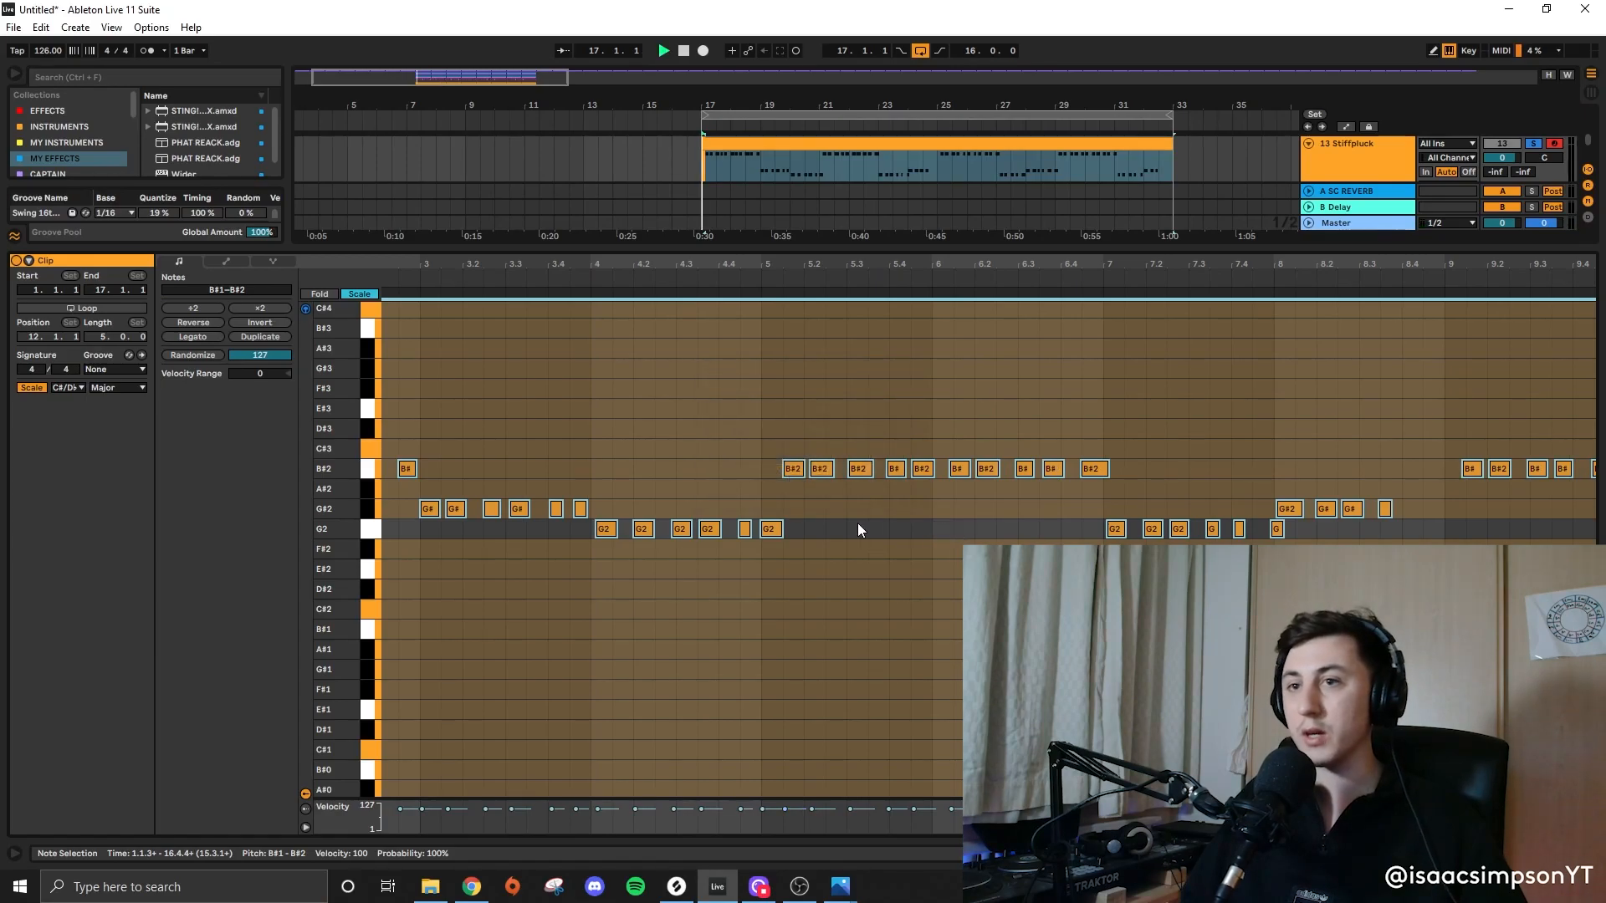
{"action": "key", "text": "ctrl+u"}
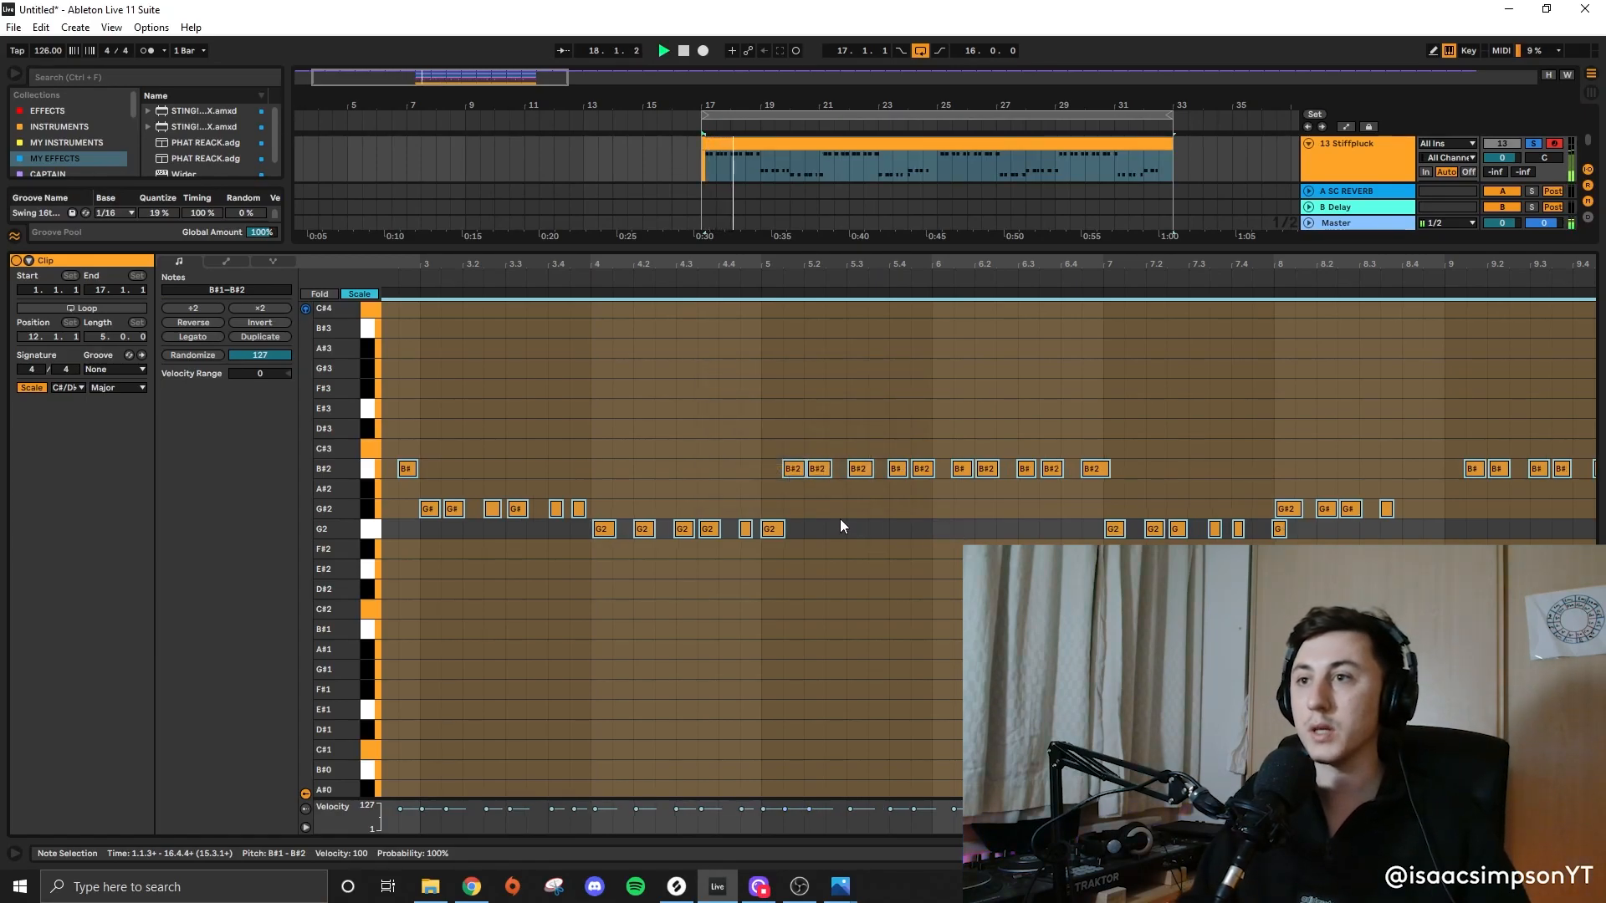
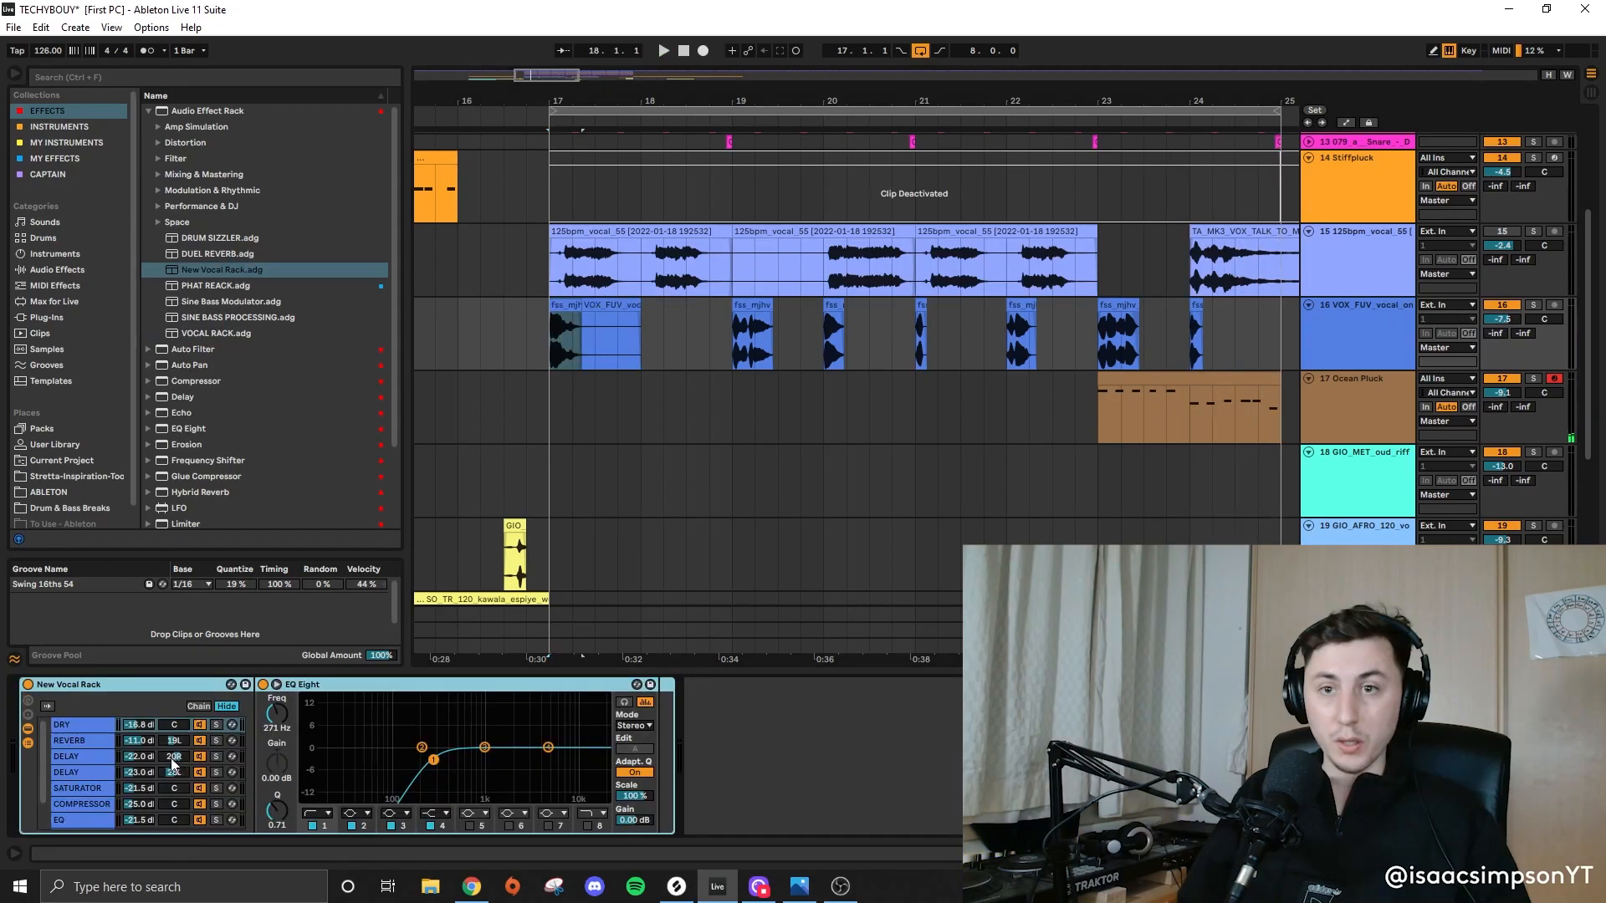
Step: Raise the second DELAY chain of the New Vocal Rack on the vocal track to -11.2 dB
{"action": "left_click", "coordinate": [66, 756]}
{"action": "left_click_drag", "start_coordinate": [138, 773], "coordinate": [139, 757]}
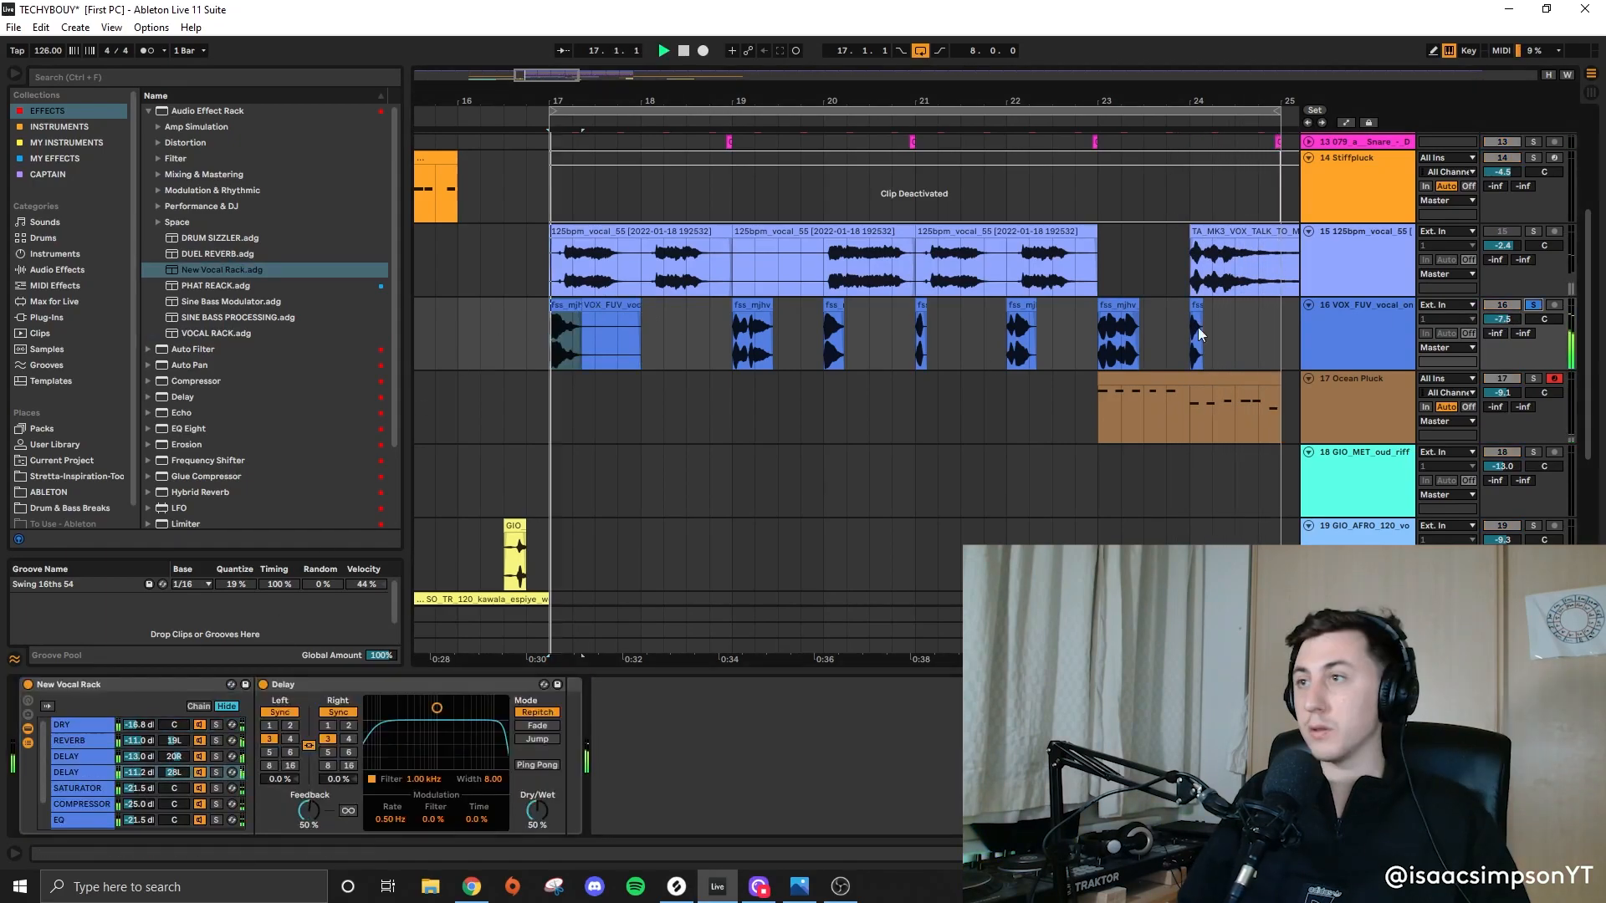
Step: Add ValhallaSupermassive to the one-shot vocal track 16 and load its Dotted8thChorusEcho preset from the dotted echoes
{"action": "left_click", "coordinate": [36, 144]}
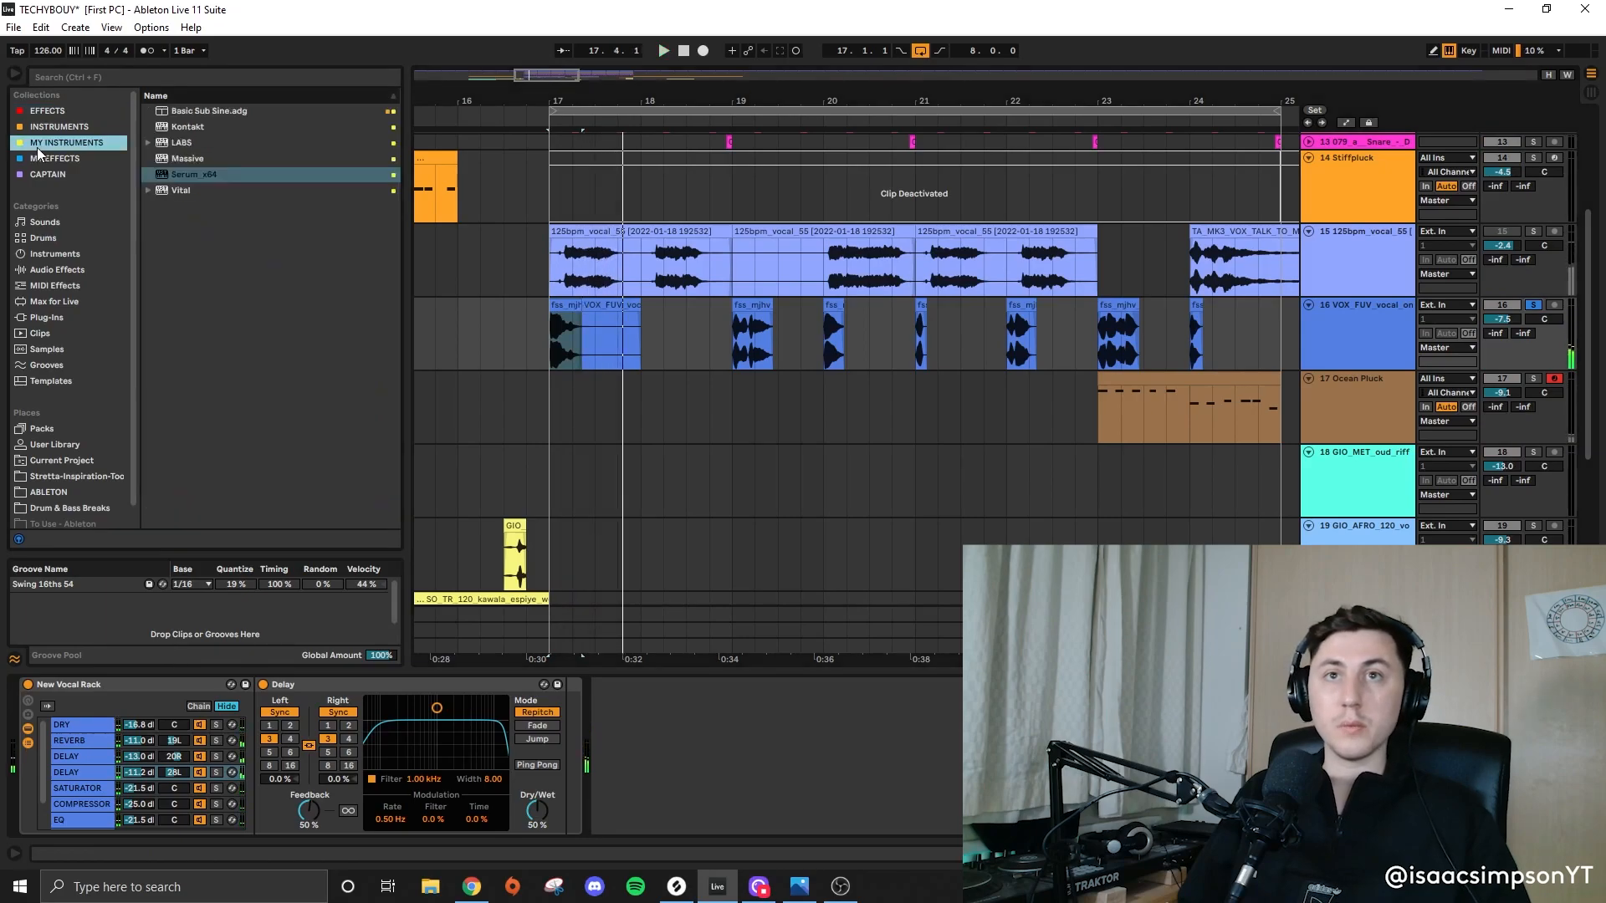
{"action": "left_click", "coordinate": [60, 158]}
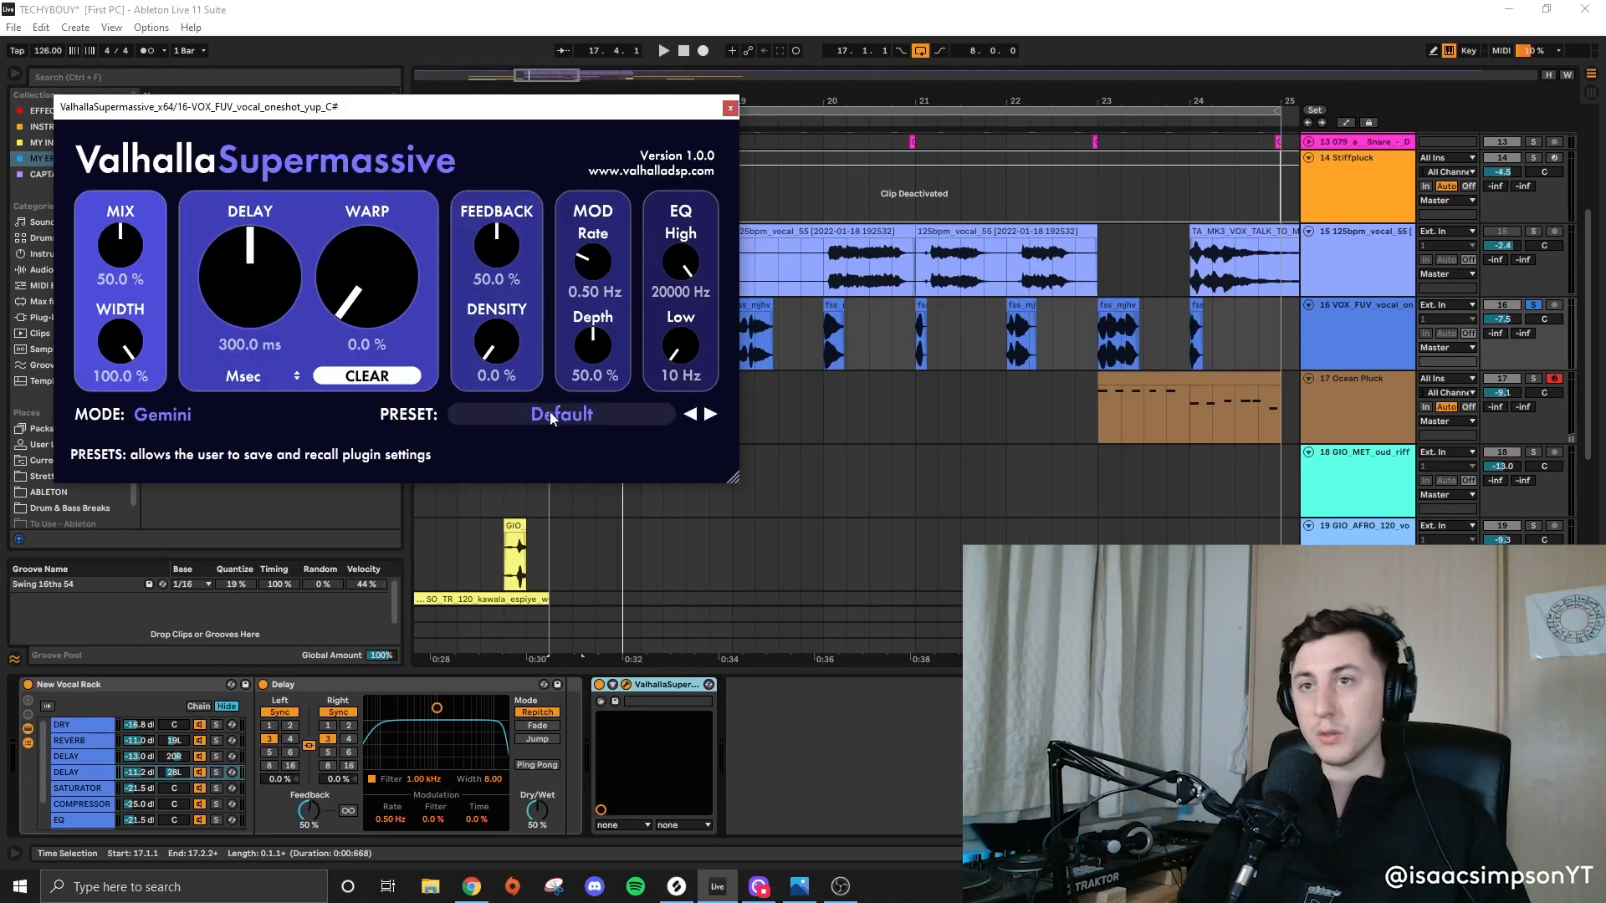
{"action": "left_click", "coordinate": [549, 413]}
{"action": "mouse_move", "coordinate": [539, 576]}
{"action": "mouse_move", "coordinate": [697, 462]}
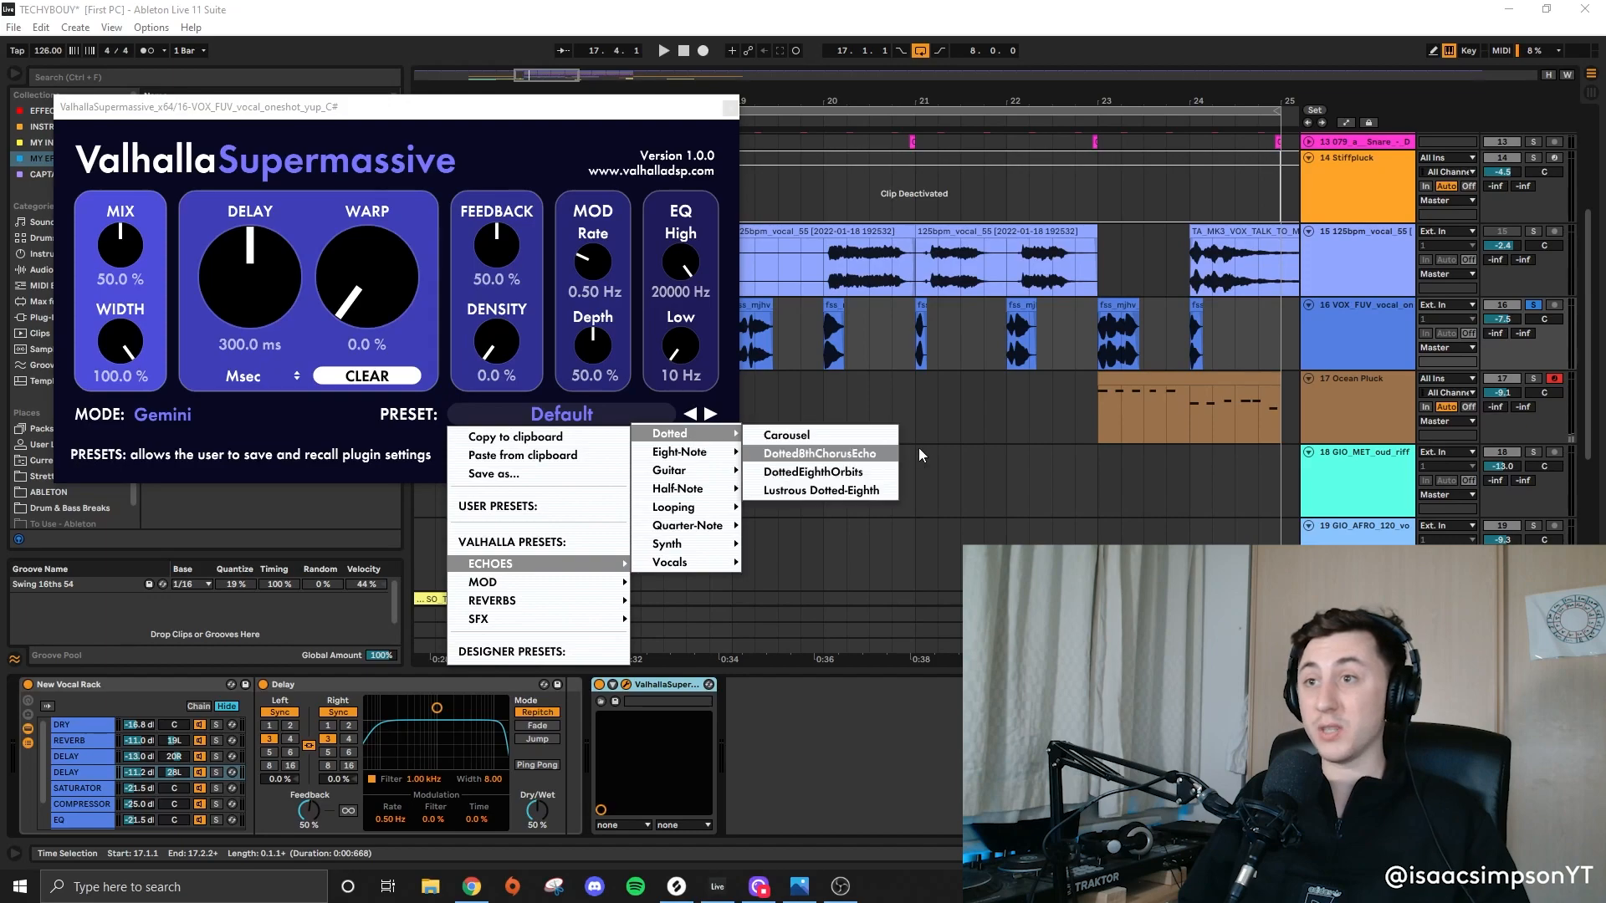
{"action": "left_click", "coordinate": [816, 451]}
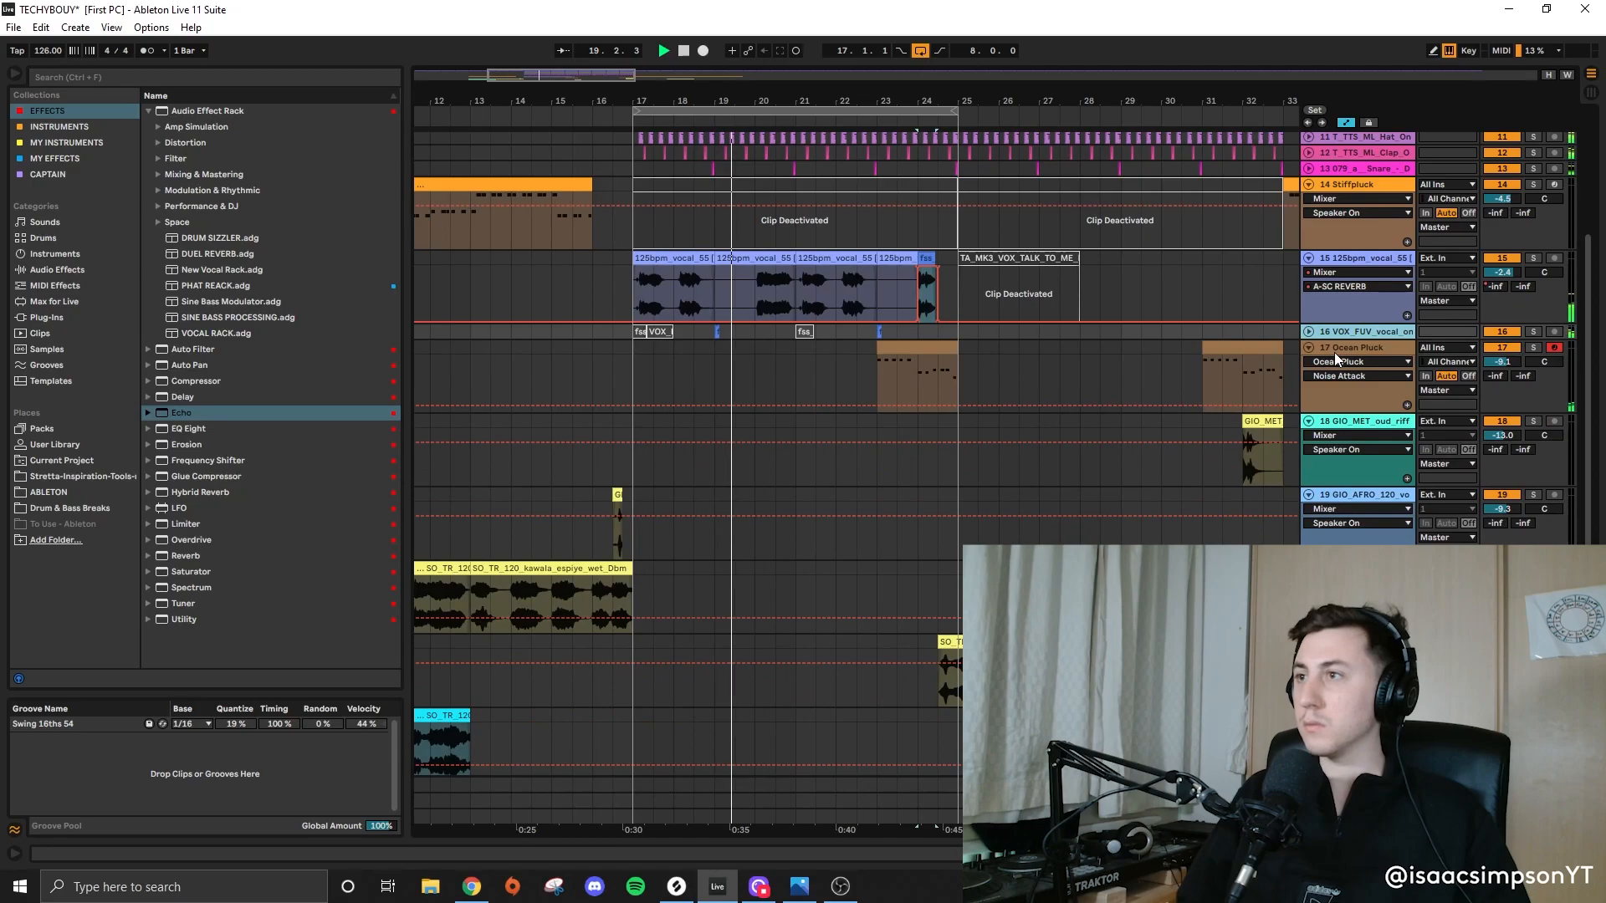
Step: Fold the tracks in the arrangement to a compact height, leaving the 125bpm_vocal_55 track's automation open
{"action": "left_click", "coordinate": [1333, 351]}
{"action": "key", "text": "ctrl+a"}
{"action": "left_click", "coordinate": [1309, 347]}
{"action": "left_click", "coordinate": [791, 354]}
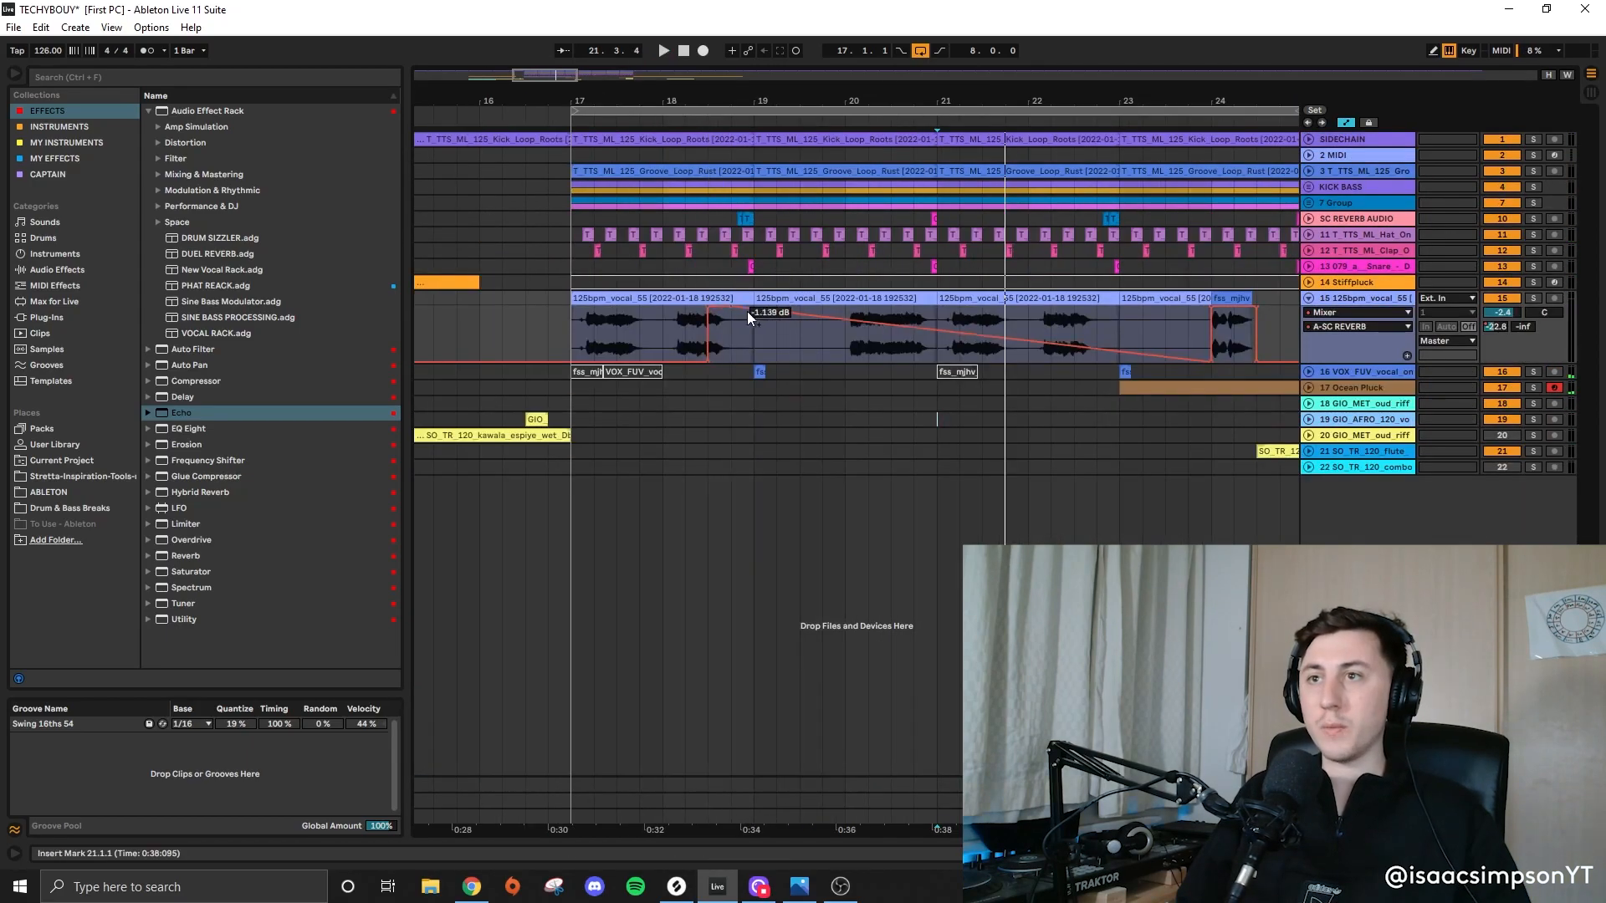
Step: Shape the A-SC REVERB send automation on the 125bpm_vocal_55 track into a short burst in bar 18 that drops to -inf dB, and play it
{"action": "left_click_drag", "start_coordinate": [748, 312], "coordinate": [731, 362]}
{"action": "left_click", "coordinate": [919, 352]}
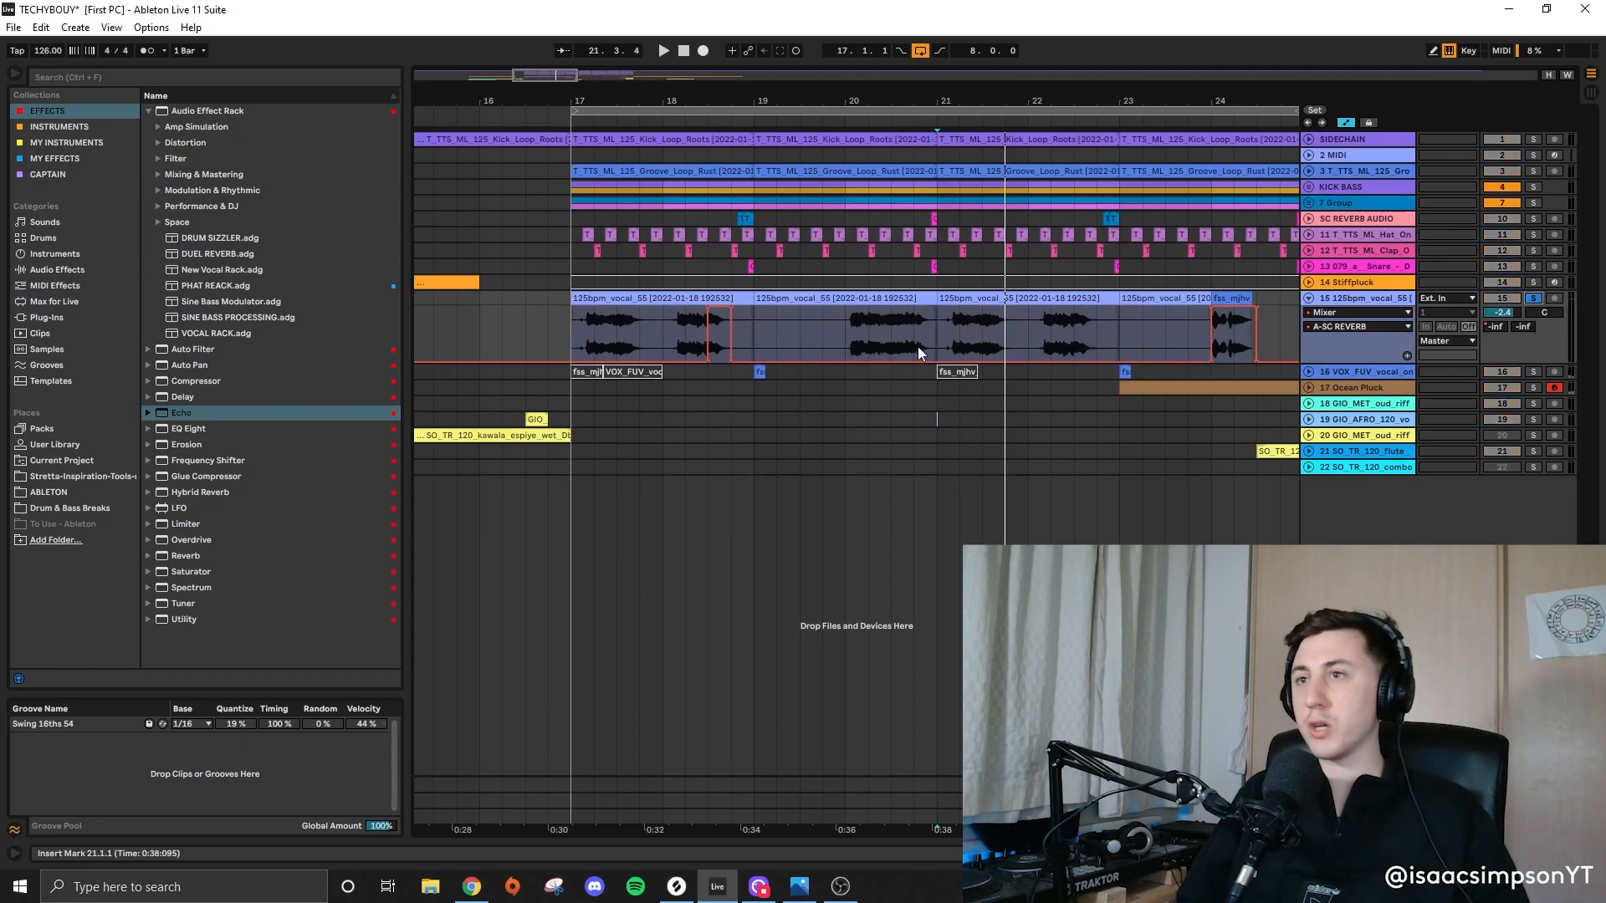
{"action": "left_click_drag", "start_coordinate": [568, 341], "coordinate": [666, 348]}
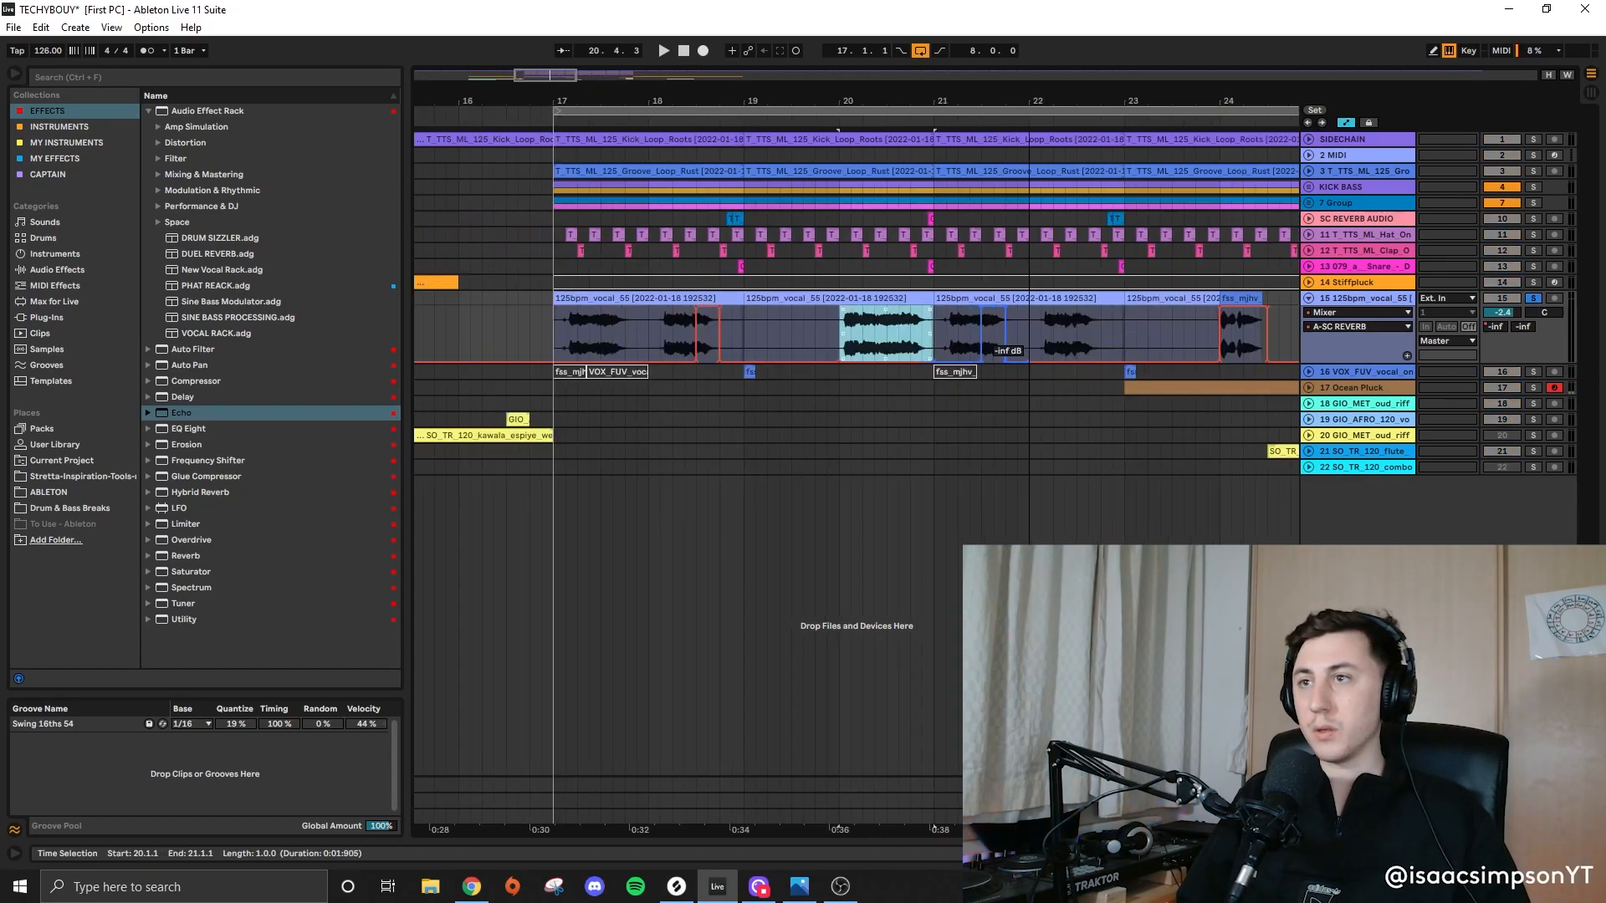
{"action": "key", "text": "space"}
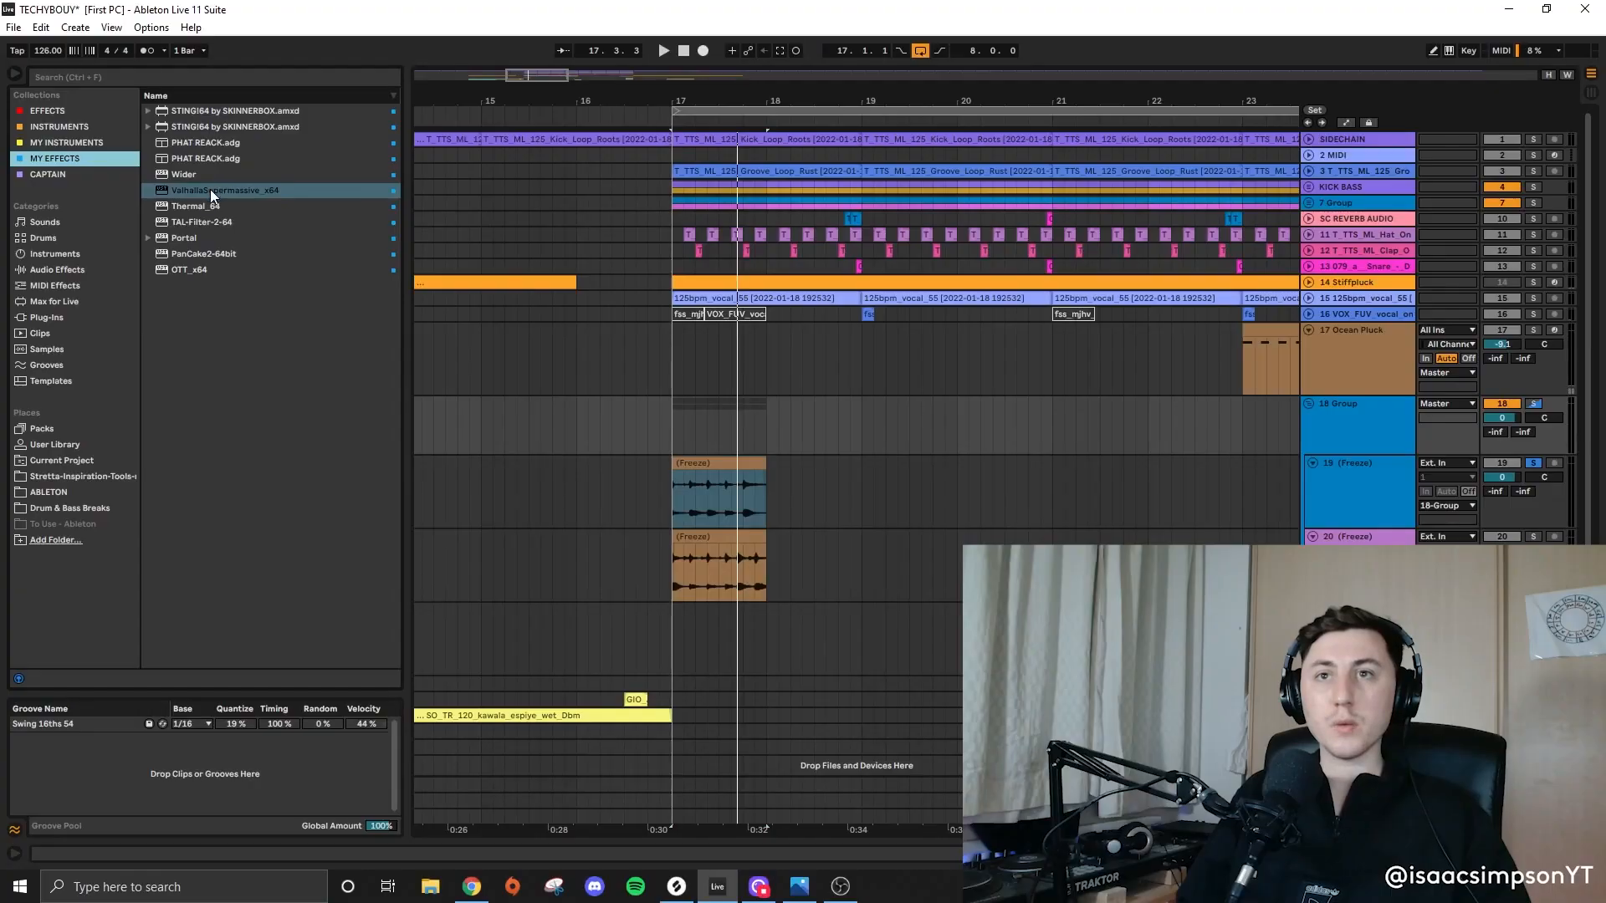
Step: Add ValhallaSupermassive to group track 18 and browse its Pulsars presets among the SFX presets
{"action": "double_click", "coordinate": [209, 191]}
{"action": "left_click", "coordinate": [604, 442]}
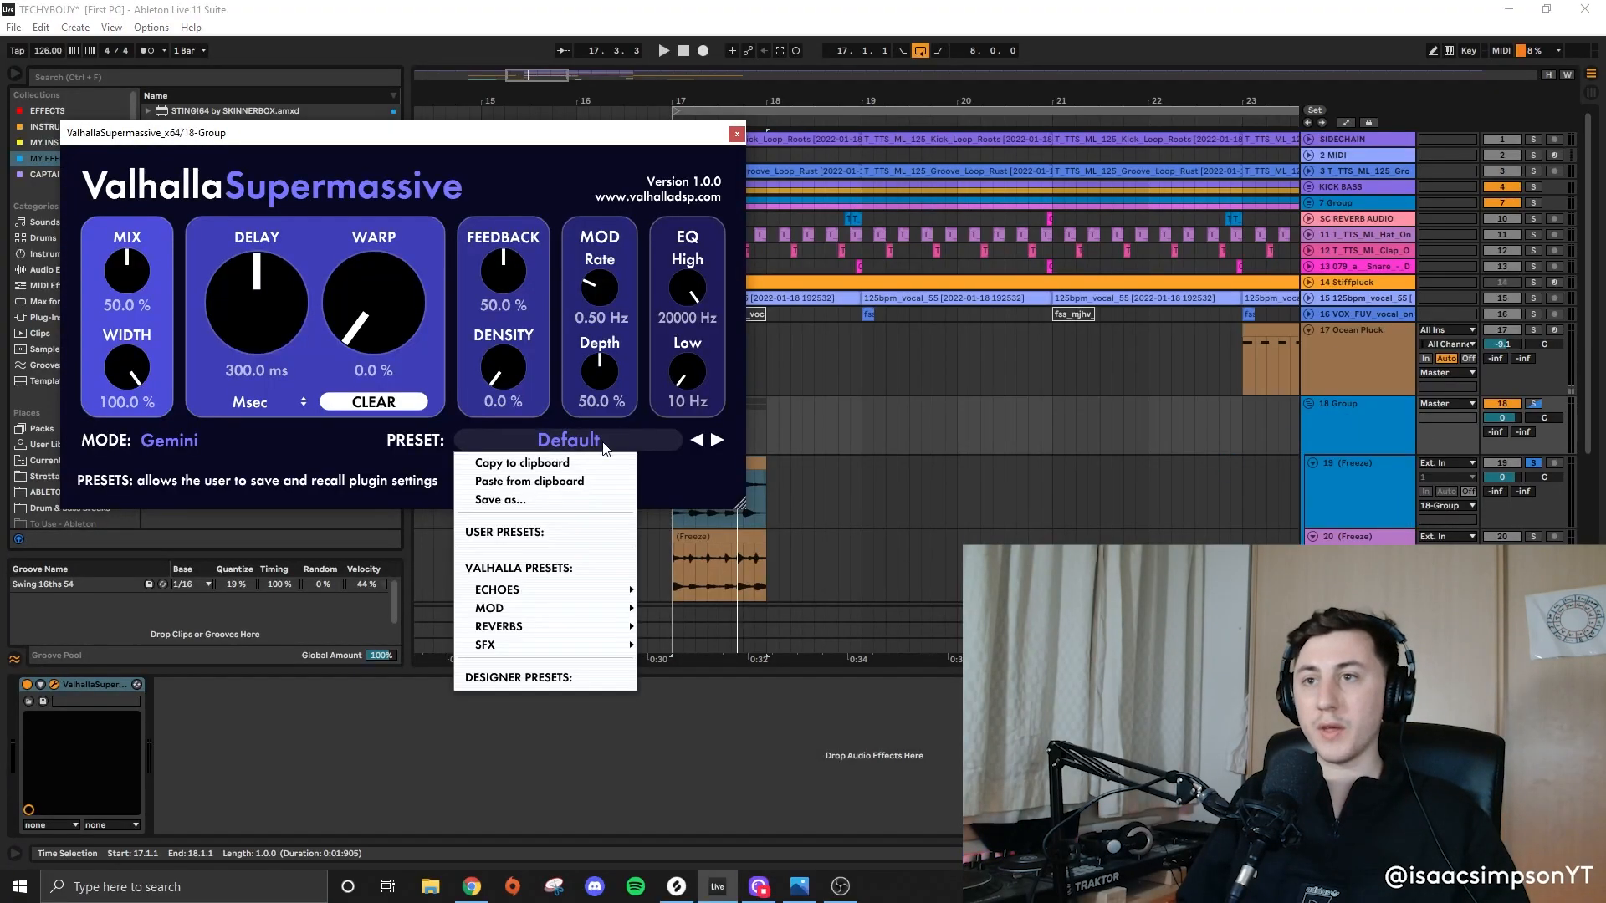
{"action": "mouse_move", "coordinate": [568, 651]}
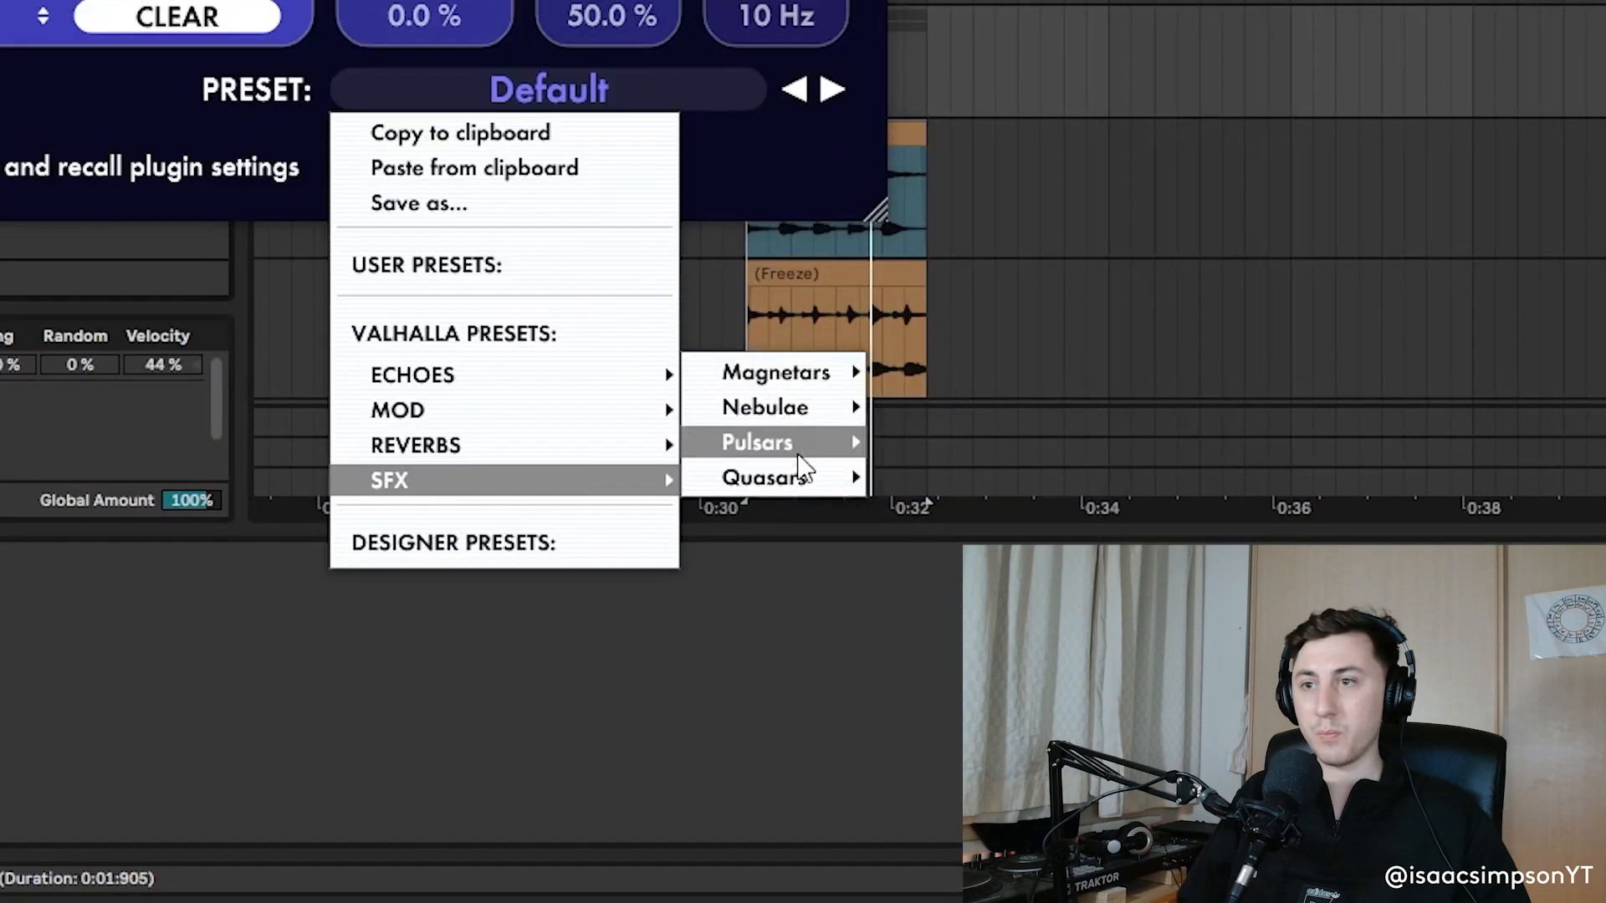
{"action": "mouse_move", "coordinate": [695, 626]}
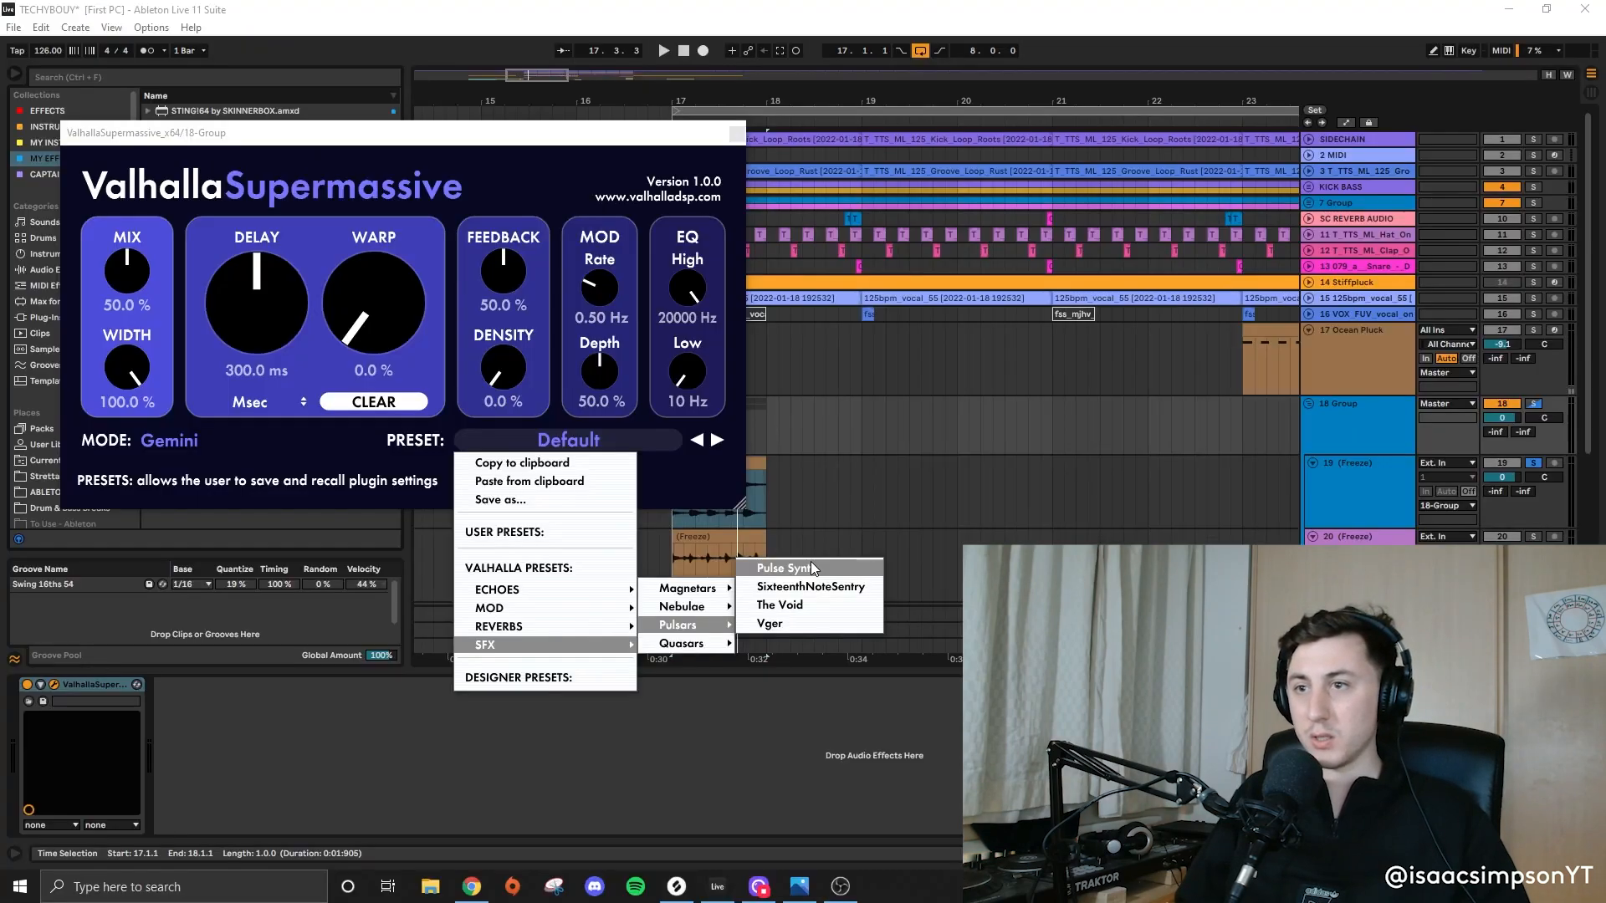
{"action": "left_click", "coordinate": [987, 335]}
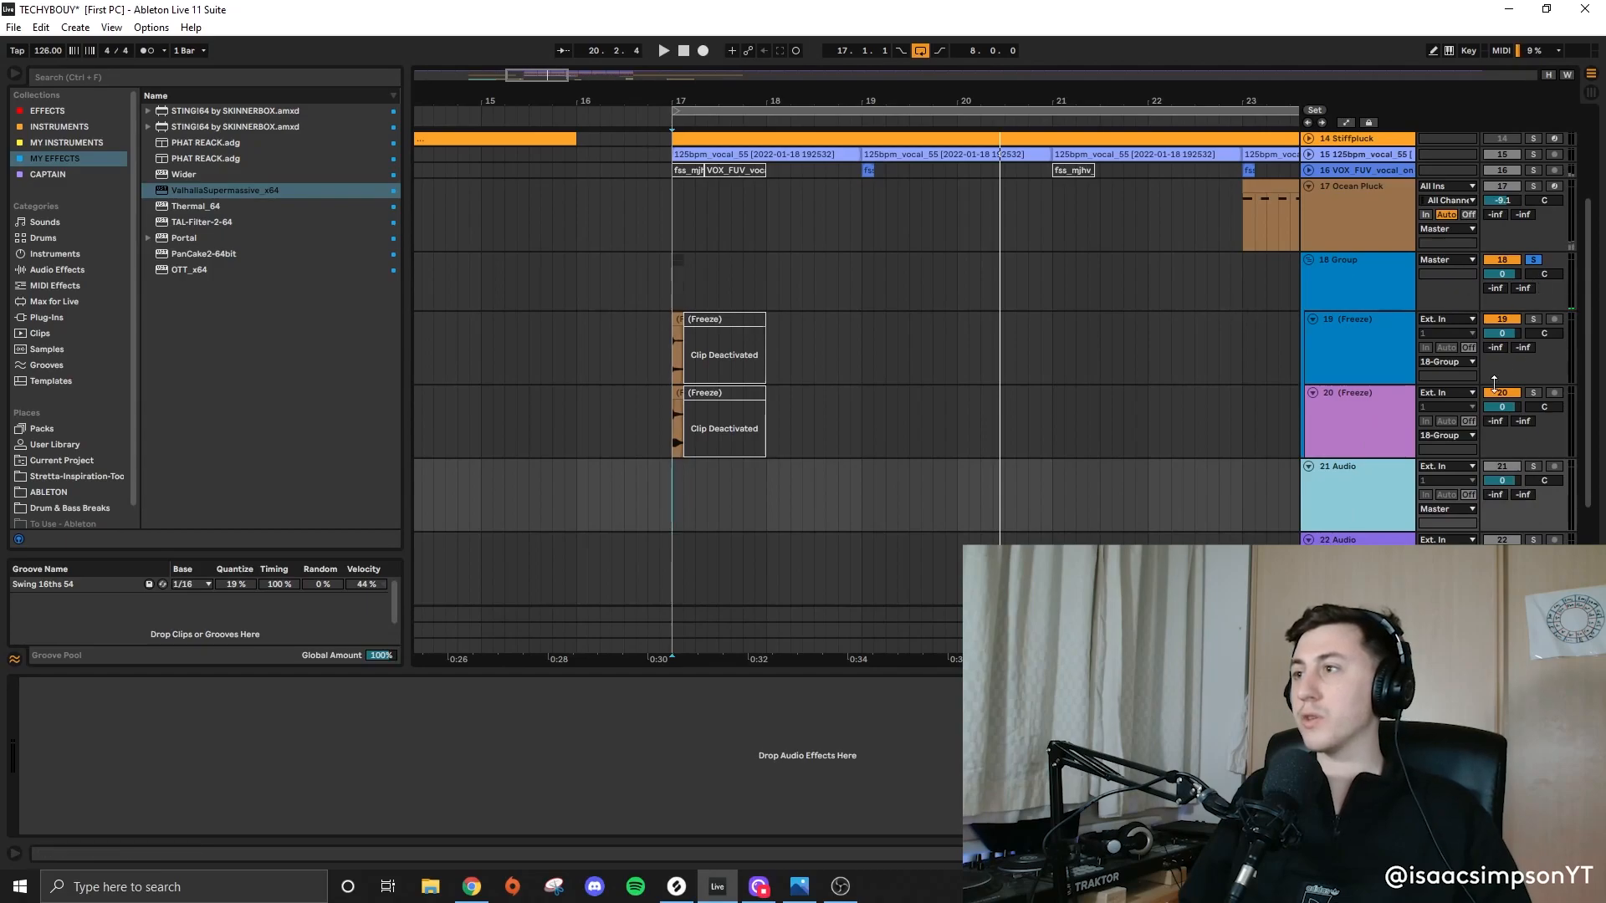
Step: Record the output of 18-Group onto audio track 21 from bar 17 and turn off that track's solo
{"action": "left_click", "coordinate": [1456, 470]}
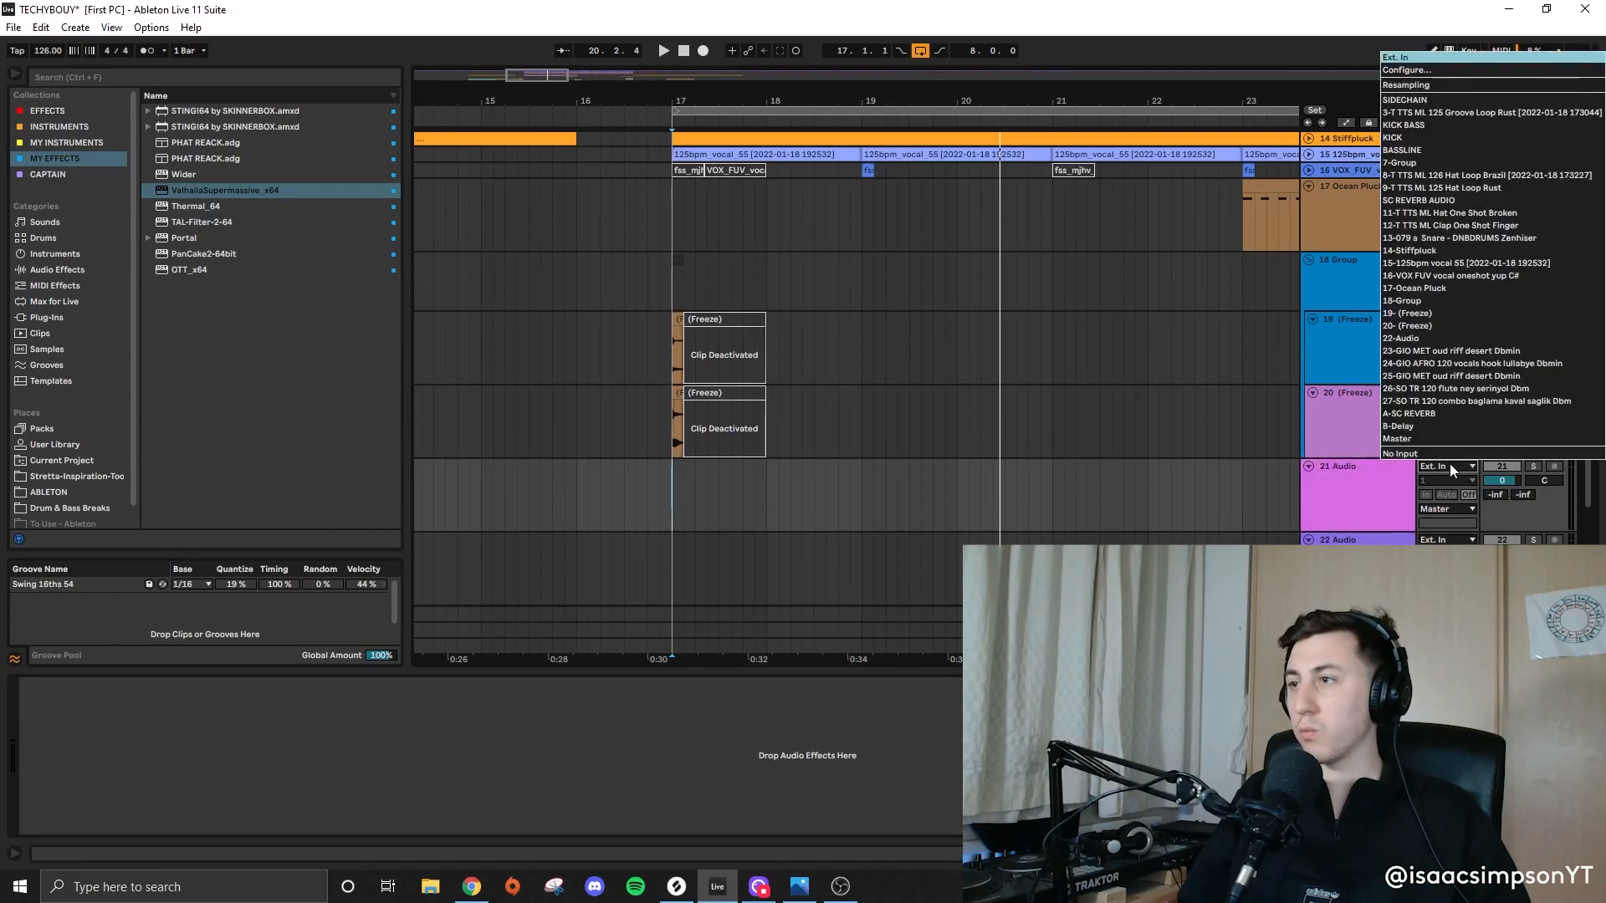
{"action": "left_click", "coordinate": [1445, 299]}
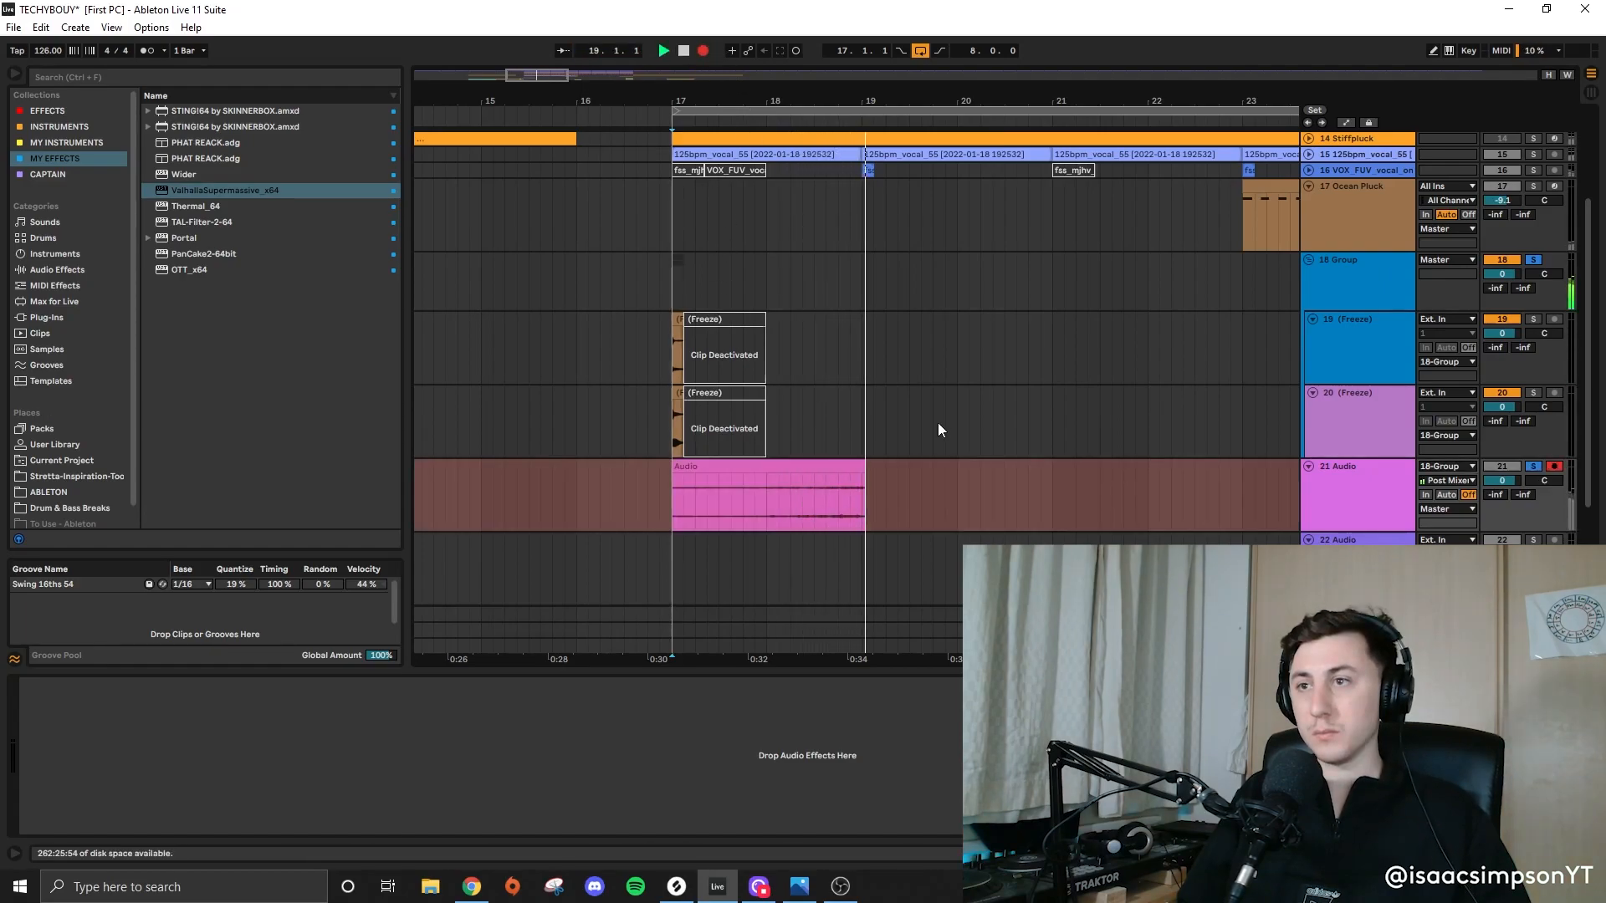
{"action": "key", "text": "space"}
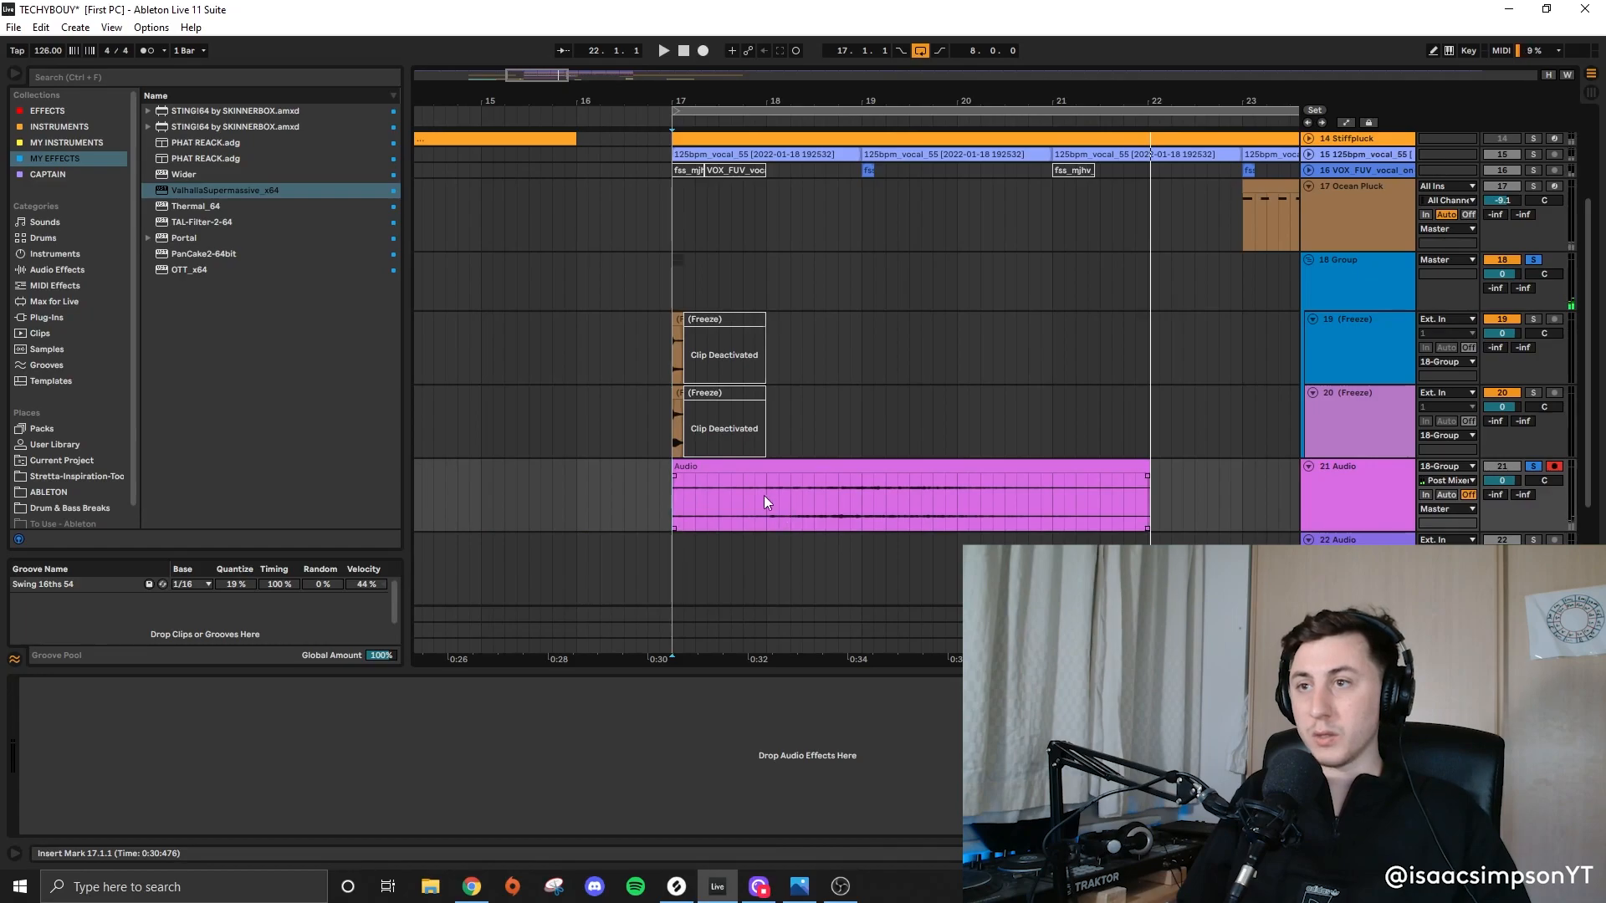
{"action": "left_click_drag", "start_coordinate": [765, 502], "coordinate": [947, 505]}
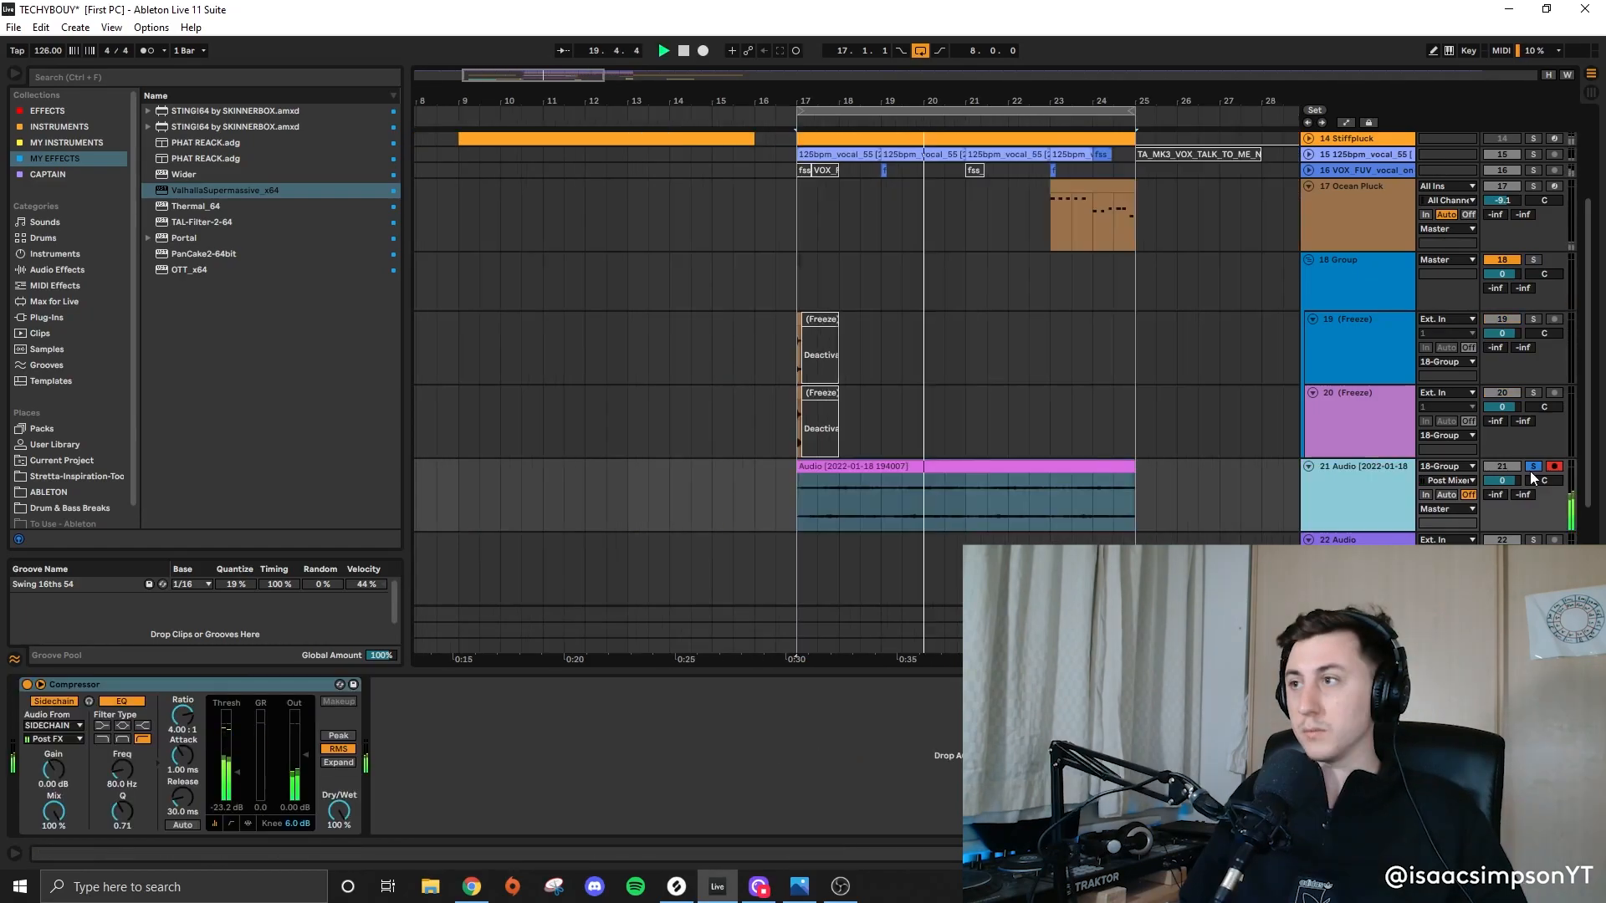
{"action": "left_click", "coordinate": [1532, 468]}
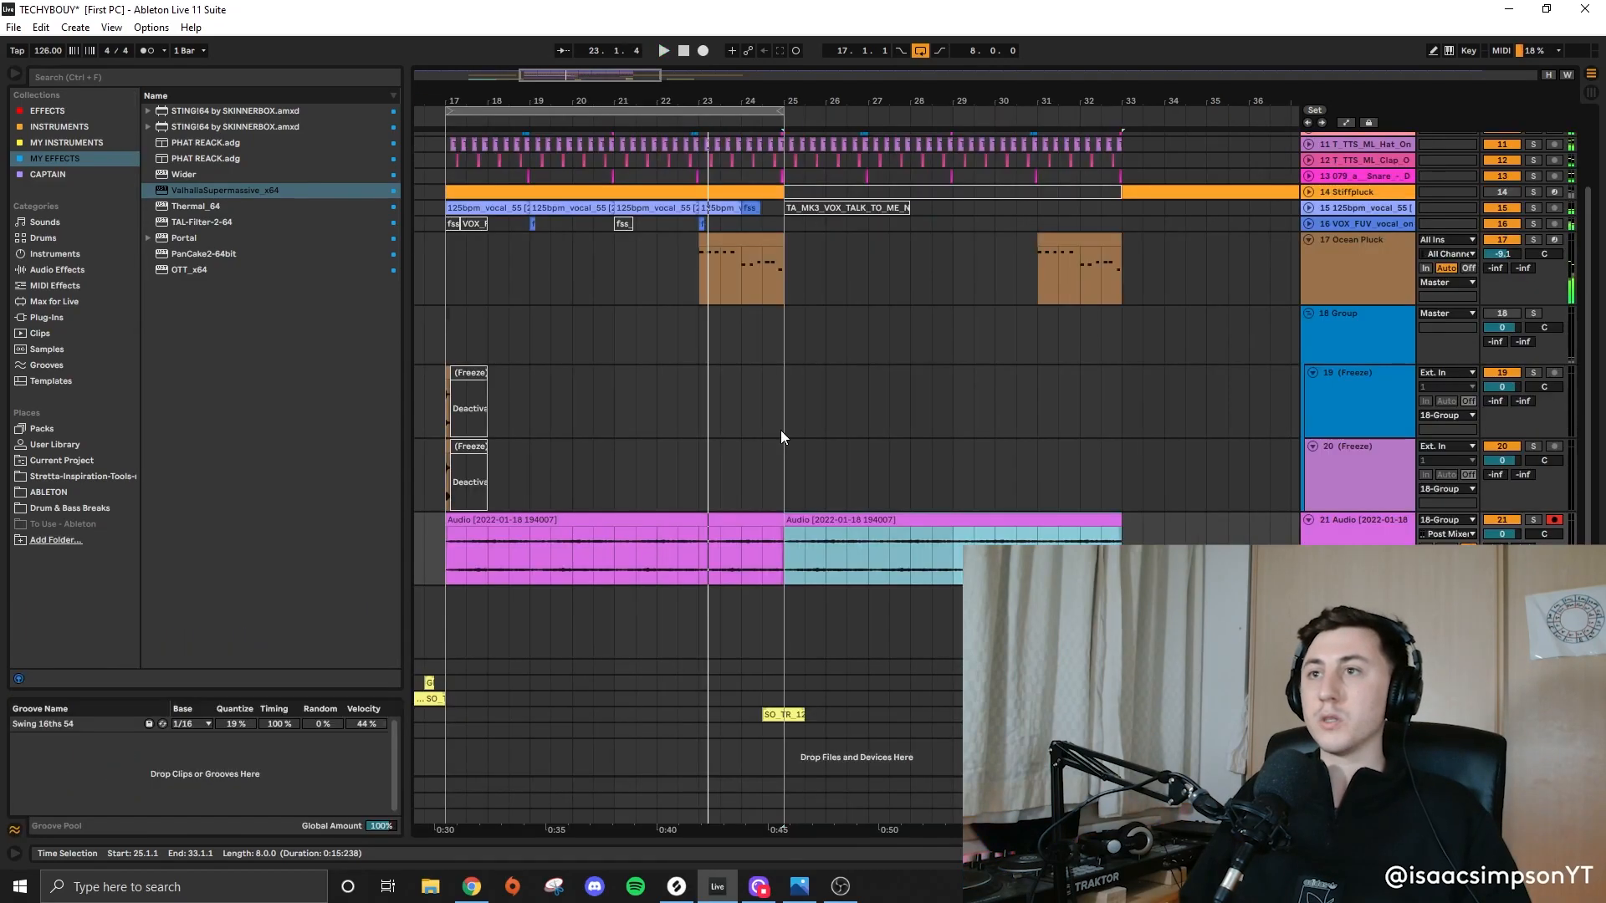
Step: Duplicate the eight-bar section across the tracks to extend the arrangement to bar 41
{"action": "scroll", "coordinate": [780, 430], "scroll_direction": "down", "scroll_amount": 3}
{"action": "scroll", "coordinate": [756, 480], "scroll_direction": "up", "scroll_amount": 4}
{"action": "left_click", "coordinate": [792, 419]}
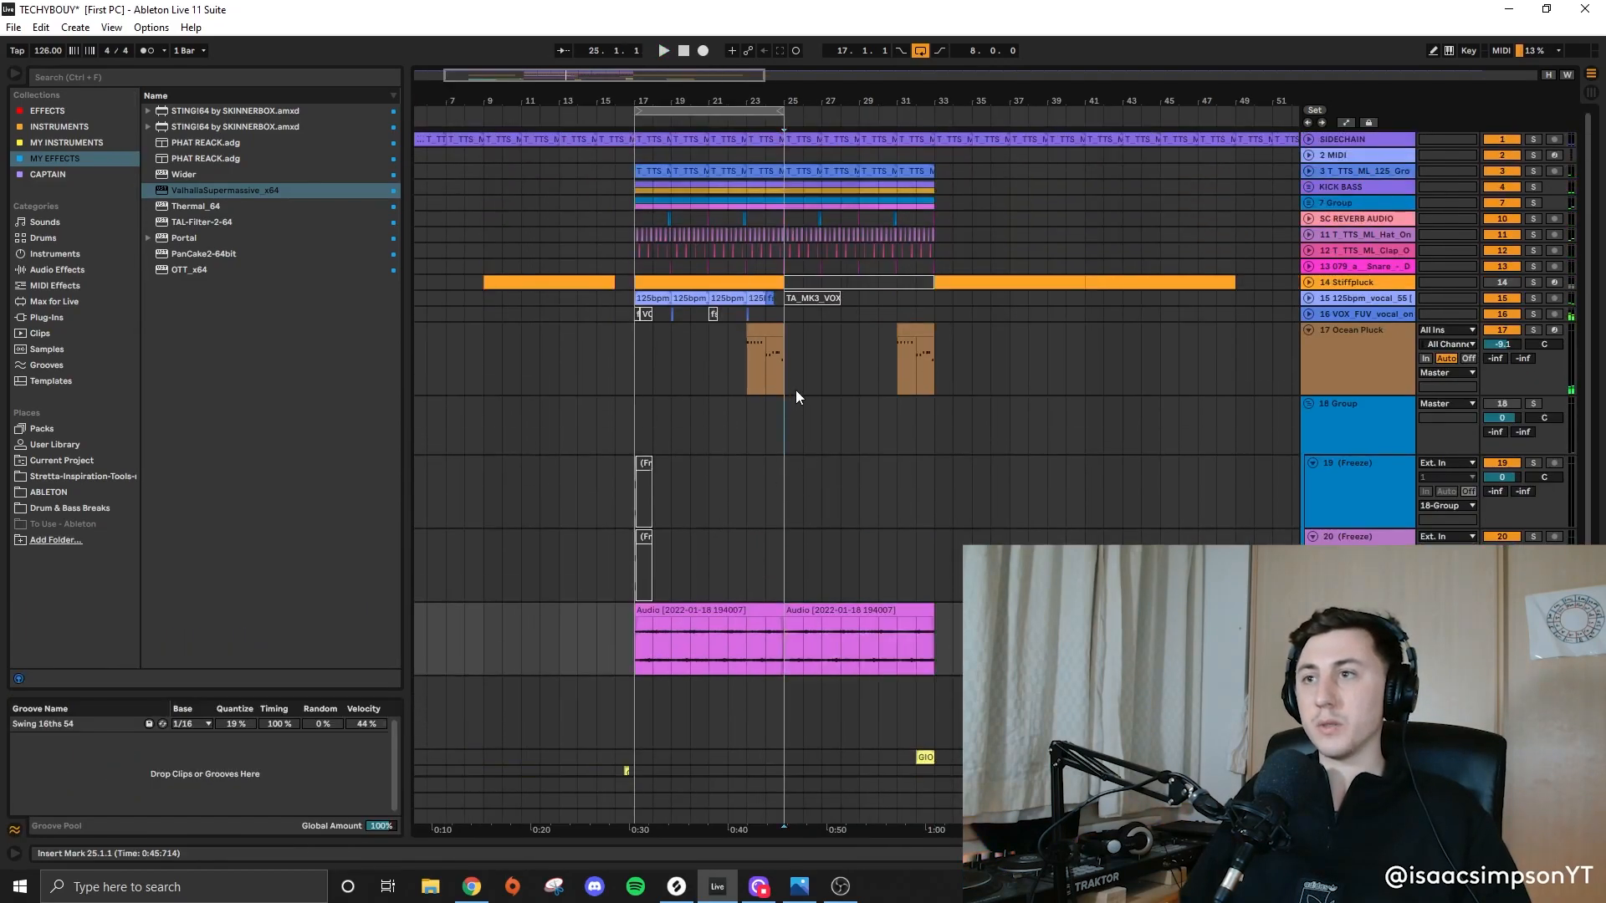
{"action": "left_click_drag", "start_coordinate": [796, 391], "coordinate": [920, 154]}
{"action": "key", "text": "ctrl+d"}
Step: Delete the recorded group audio from bars 17 to 33 and the Stiffpluck clip from bars 17 to 25
{"action": "left_click", "coordinate": [743, 609]}
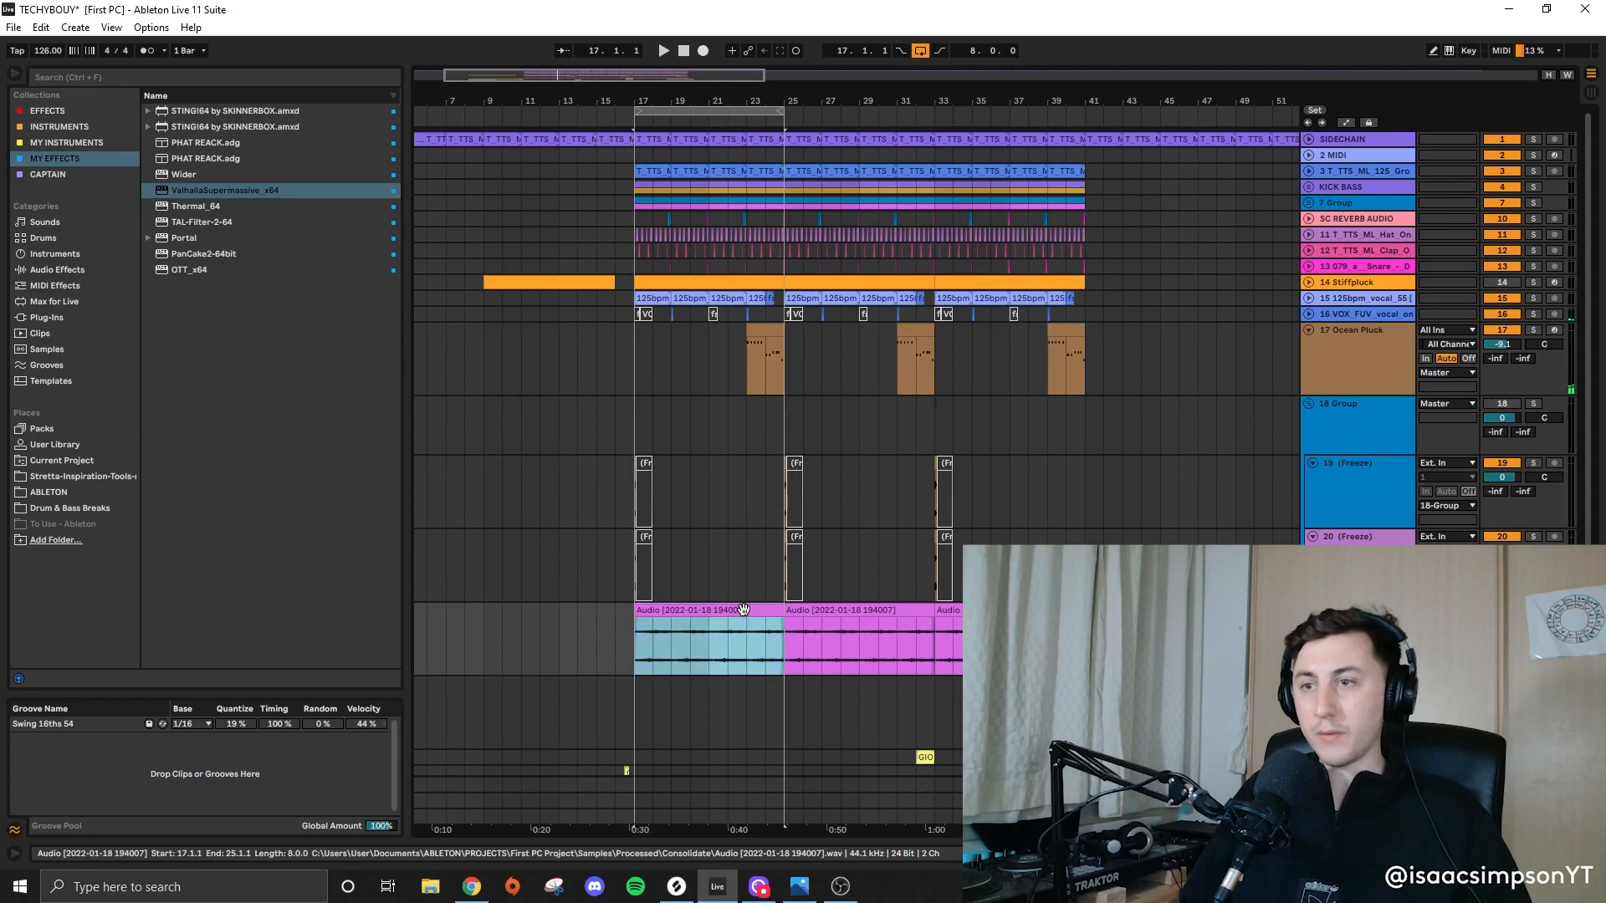
{"action": "key", "text": "Delete"}
{"action": "left_click_drag", "start_coordinate": [784, 283], "coordinate": [635, 282]}
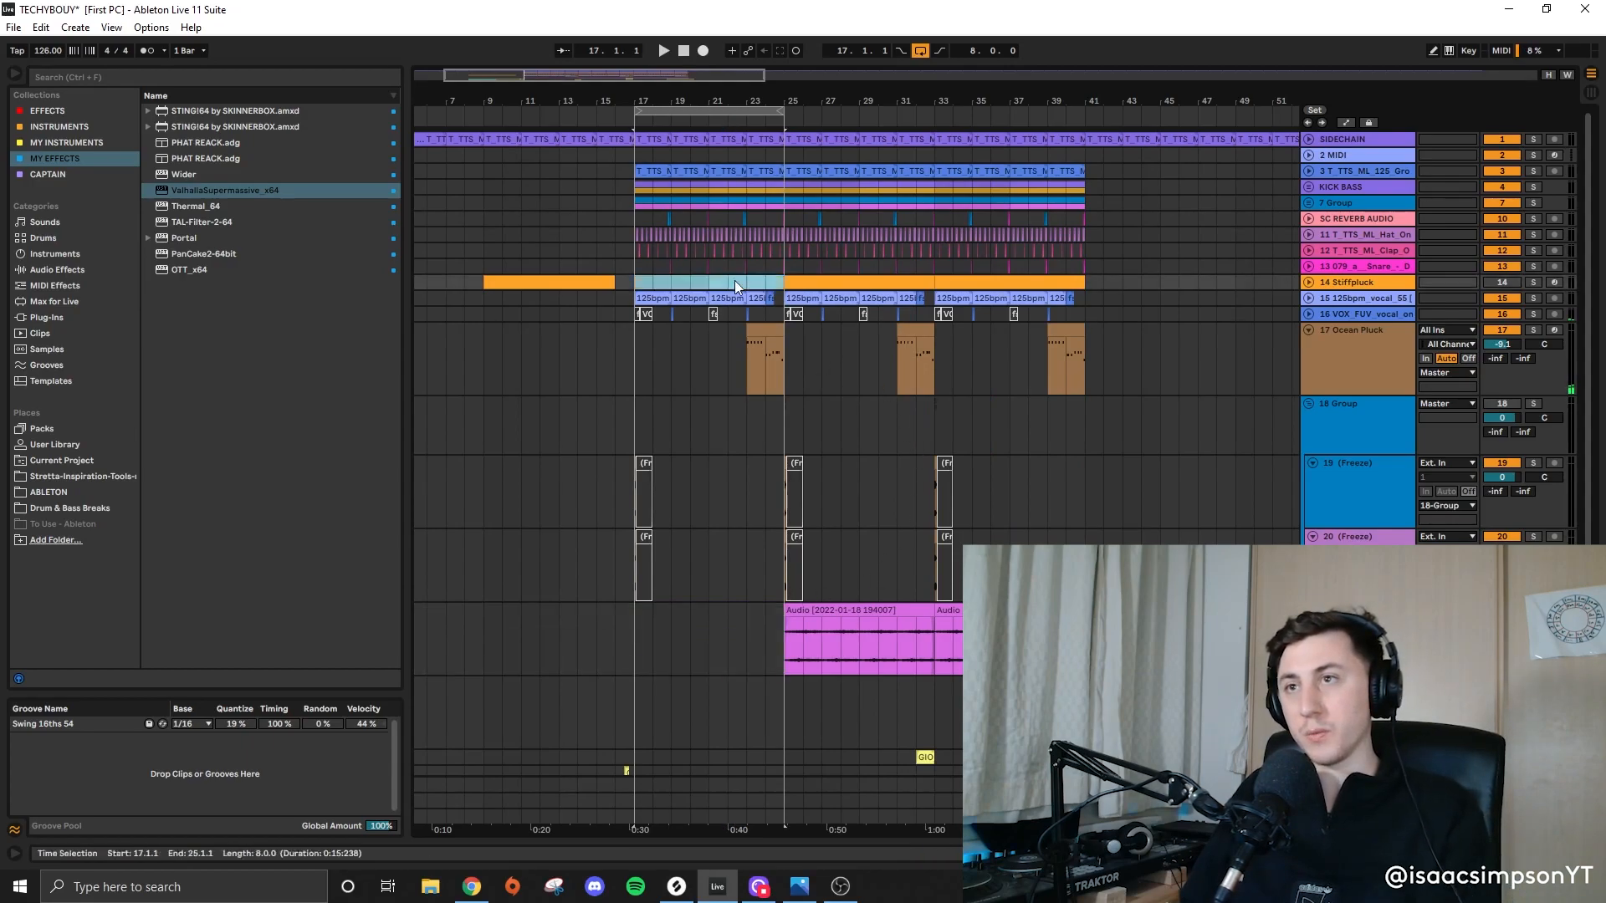
{"action": "left_click", "coordinate": [860, 614]}
{"action": "key", "text": "Delete"}
Step: Duplicate the section from bar 33 to 41 so the arrangement runs to bar 49
{"action": "left_click", "coordinate": [846, 455]}
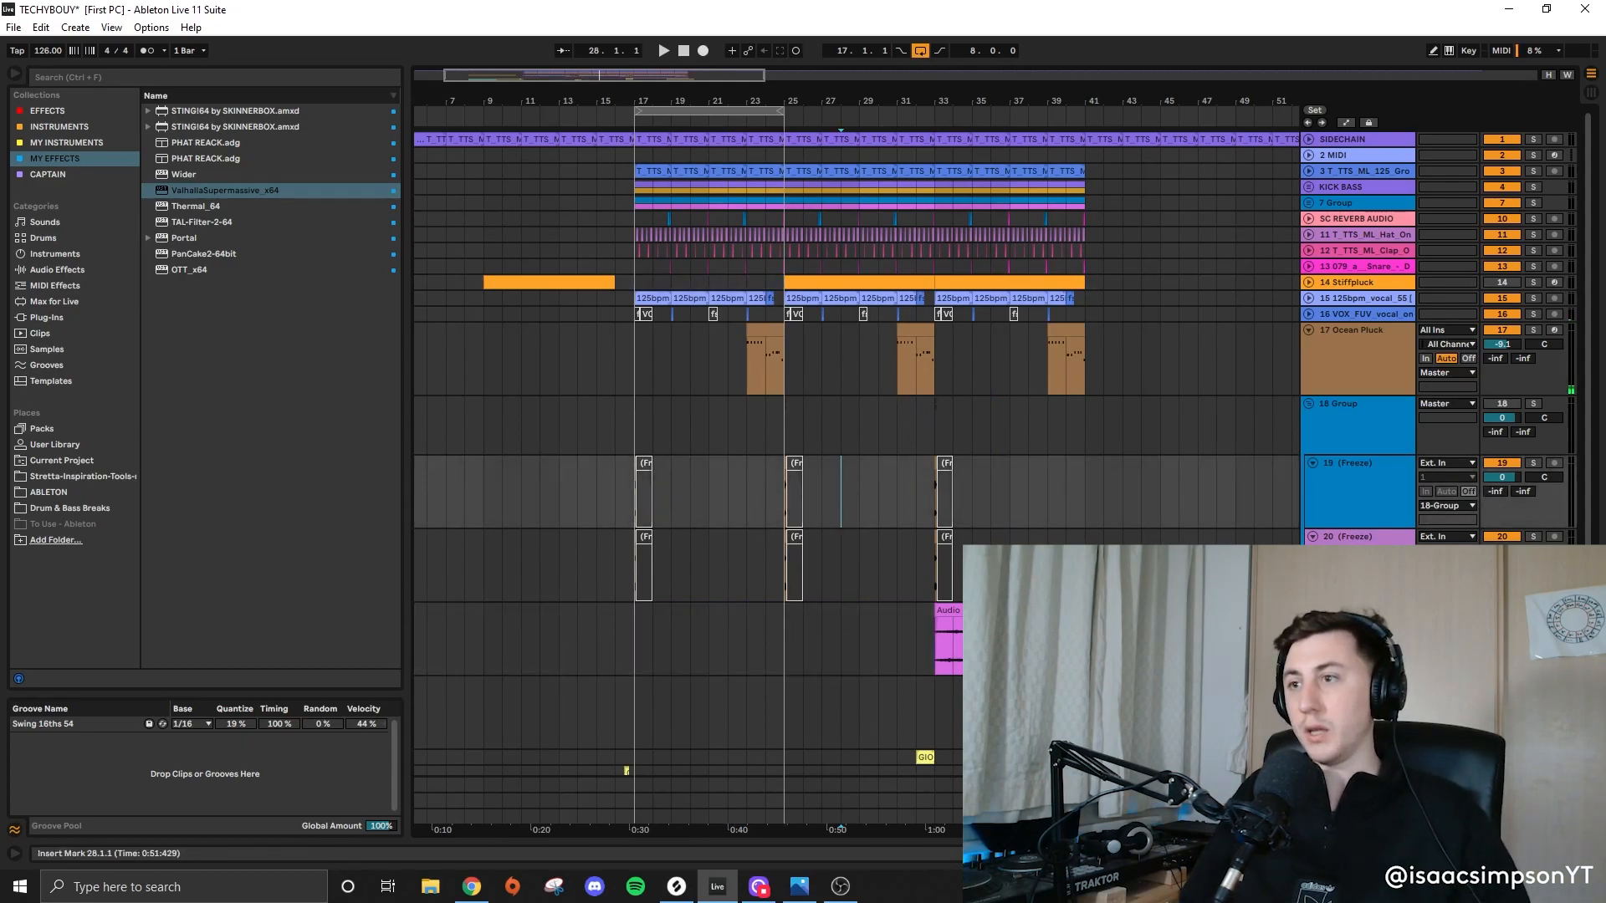
{"action": "left_click_drag", "start_coordinate": [1085, 535], "coordinate": [917, 209]}
{"action": "key", "text": "ctrl+d"}
{"action": "left_click", "coordinate": [1028, 424]}
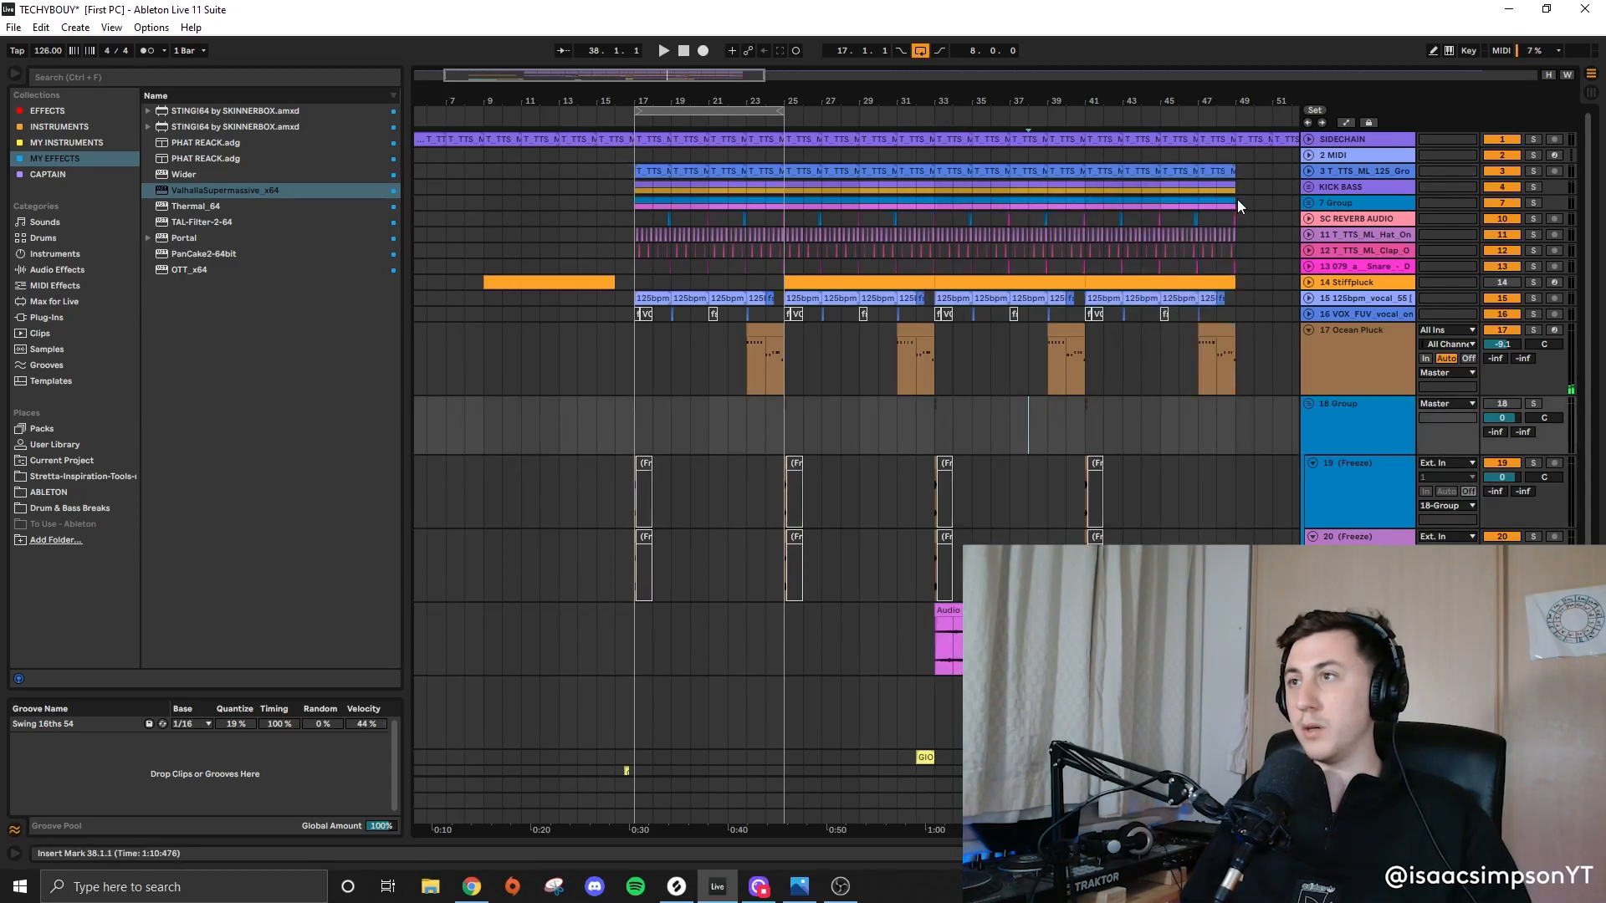
Step: Unfold the hat loop group and delete the hat, clap and snare clips from bar 41 to bar 49
{"action": "left_click", "coordinate": [1308, 203]}
{"action": "left_click_drag", "start_coordinate": [1236, 289], "coordinate": [1102, 407]}
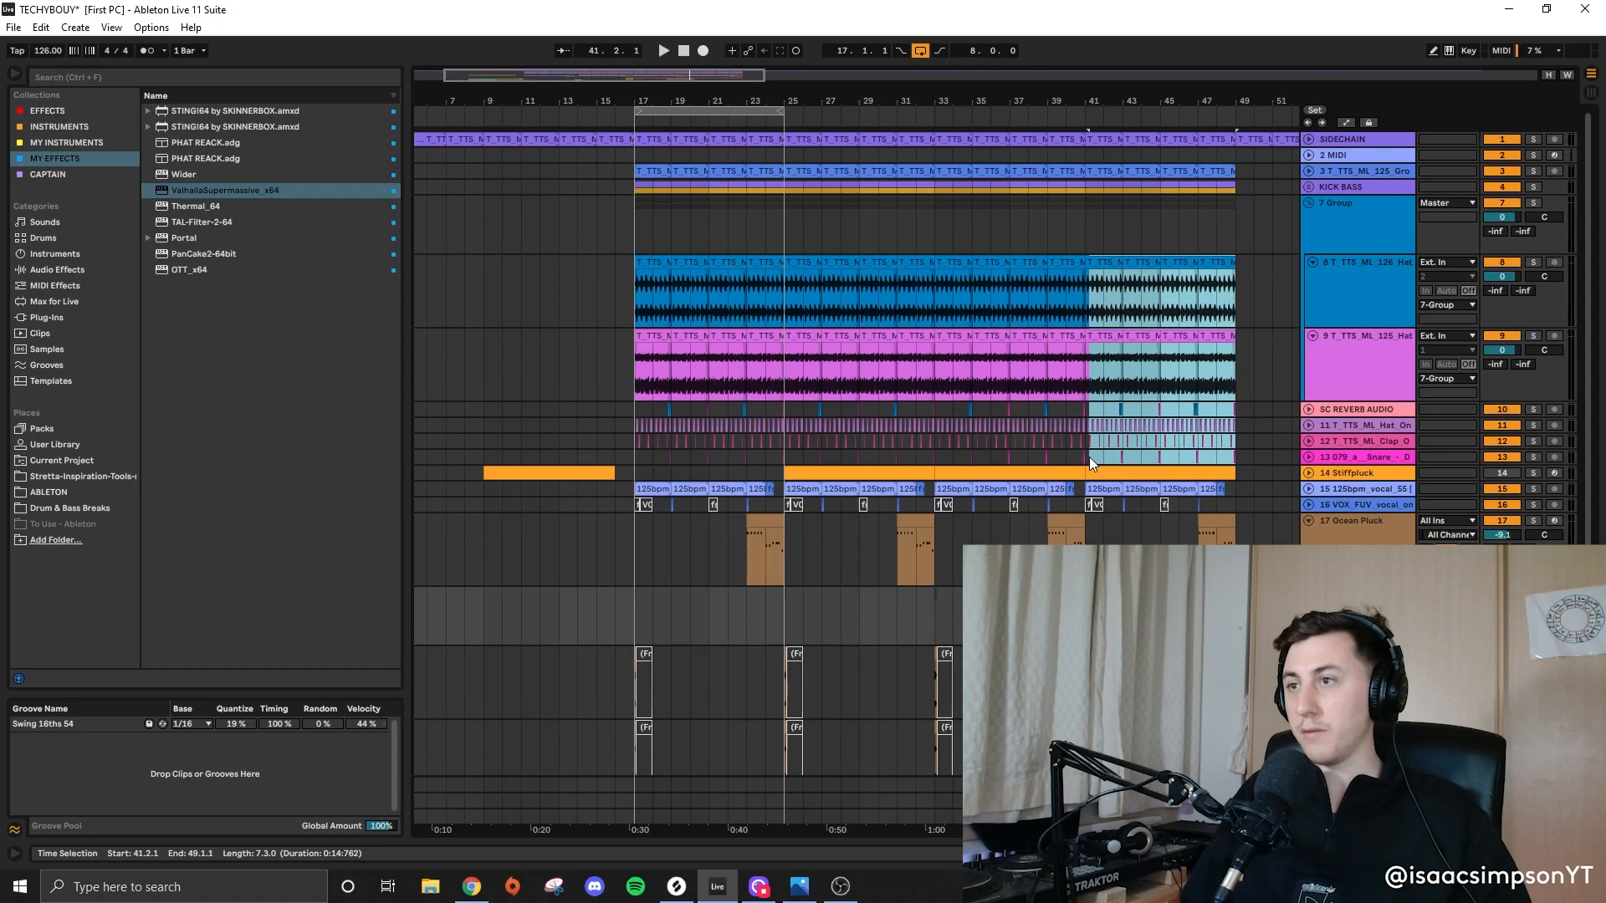
{"action": "key", "text": "Delete"}
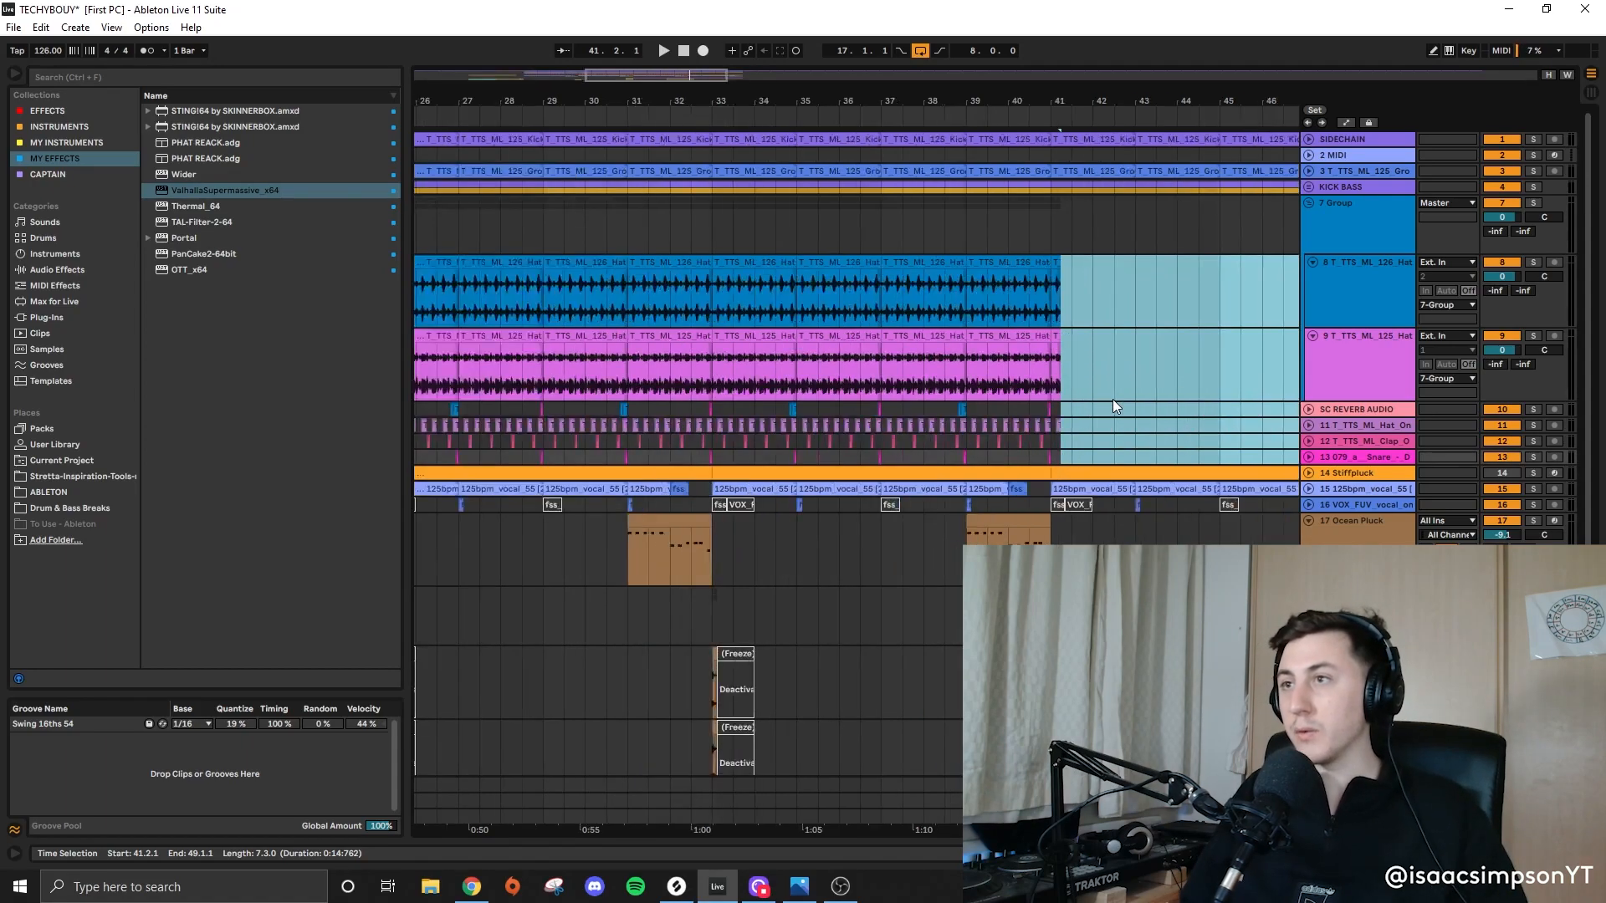
{"action": "left_click", "coordinate": [1057, 309]}
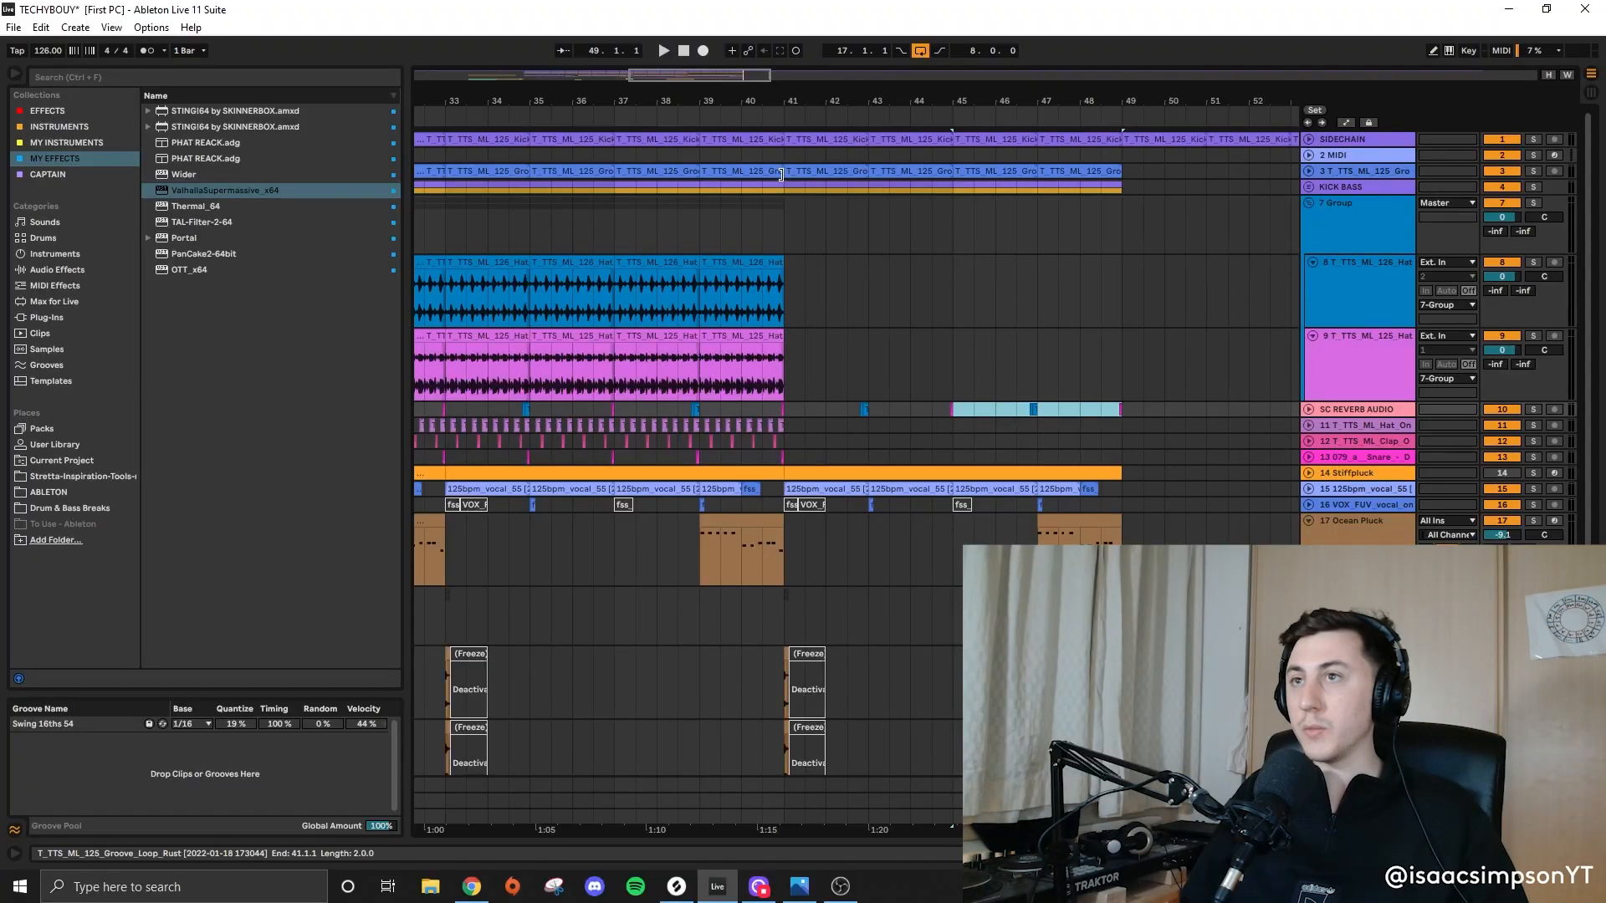
Step: Delete the groove loop clips on track 3 from bar 41 to 49 and play the section from bar 41
{"action": "left_click_drag", "start_coordinate": [786, 174], "coordinate": [1122, 175]}
{"action": "key", "text": "Delete"}
{"action": "key", "text": "space"}
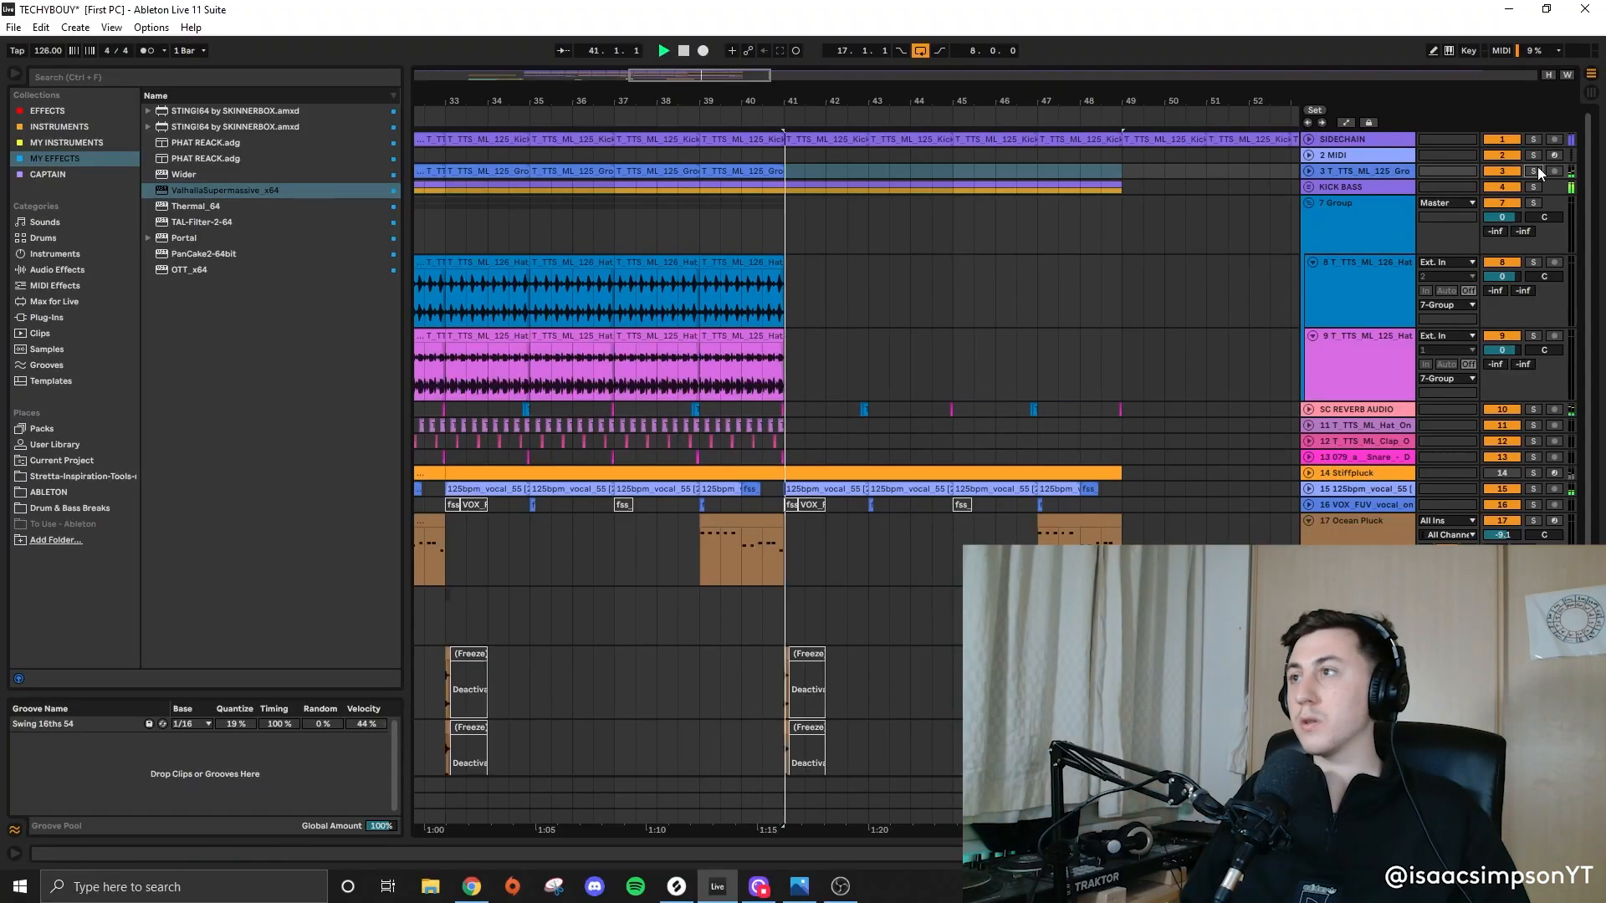
{"action": "left_click", "coordinate": [1533, 170]}
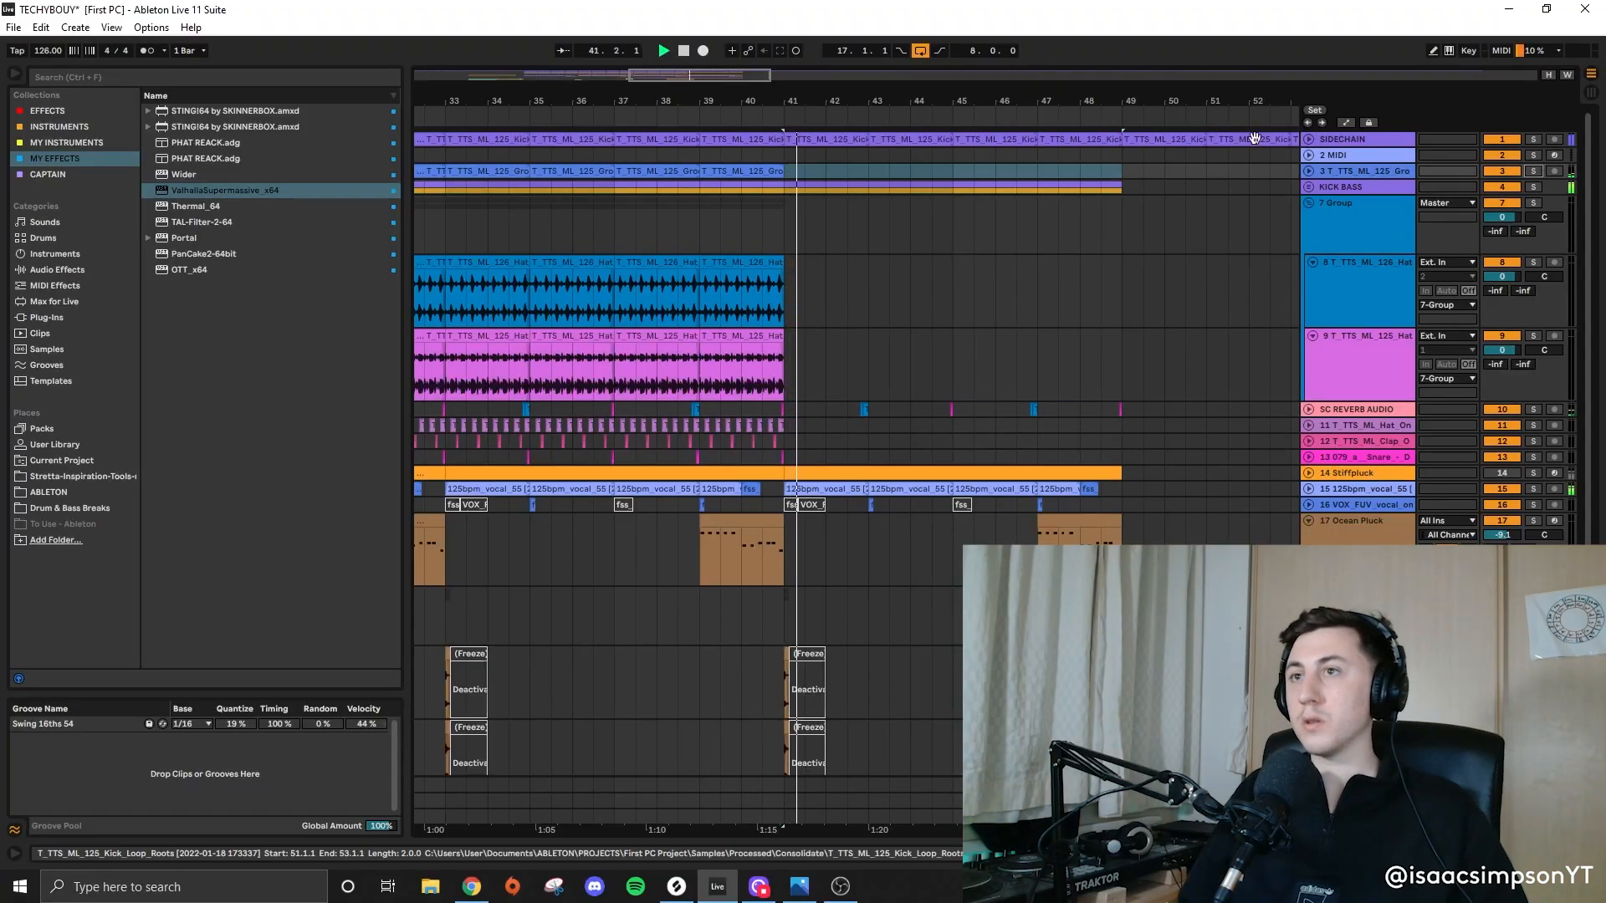
Step: Remove the main vocal clips on track 15 from bar 33 to bar 41
{"action": "scroll", "coordinate": [752, 441], "scroll_direction": "down", "scroll_amount": 3}
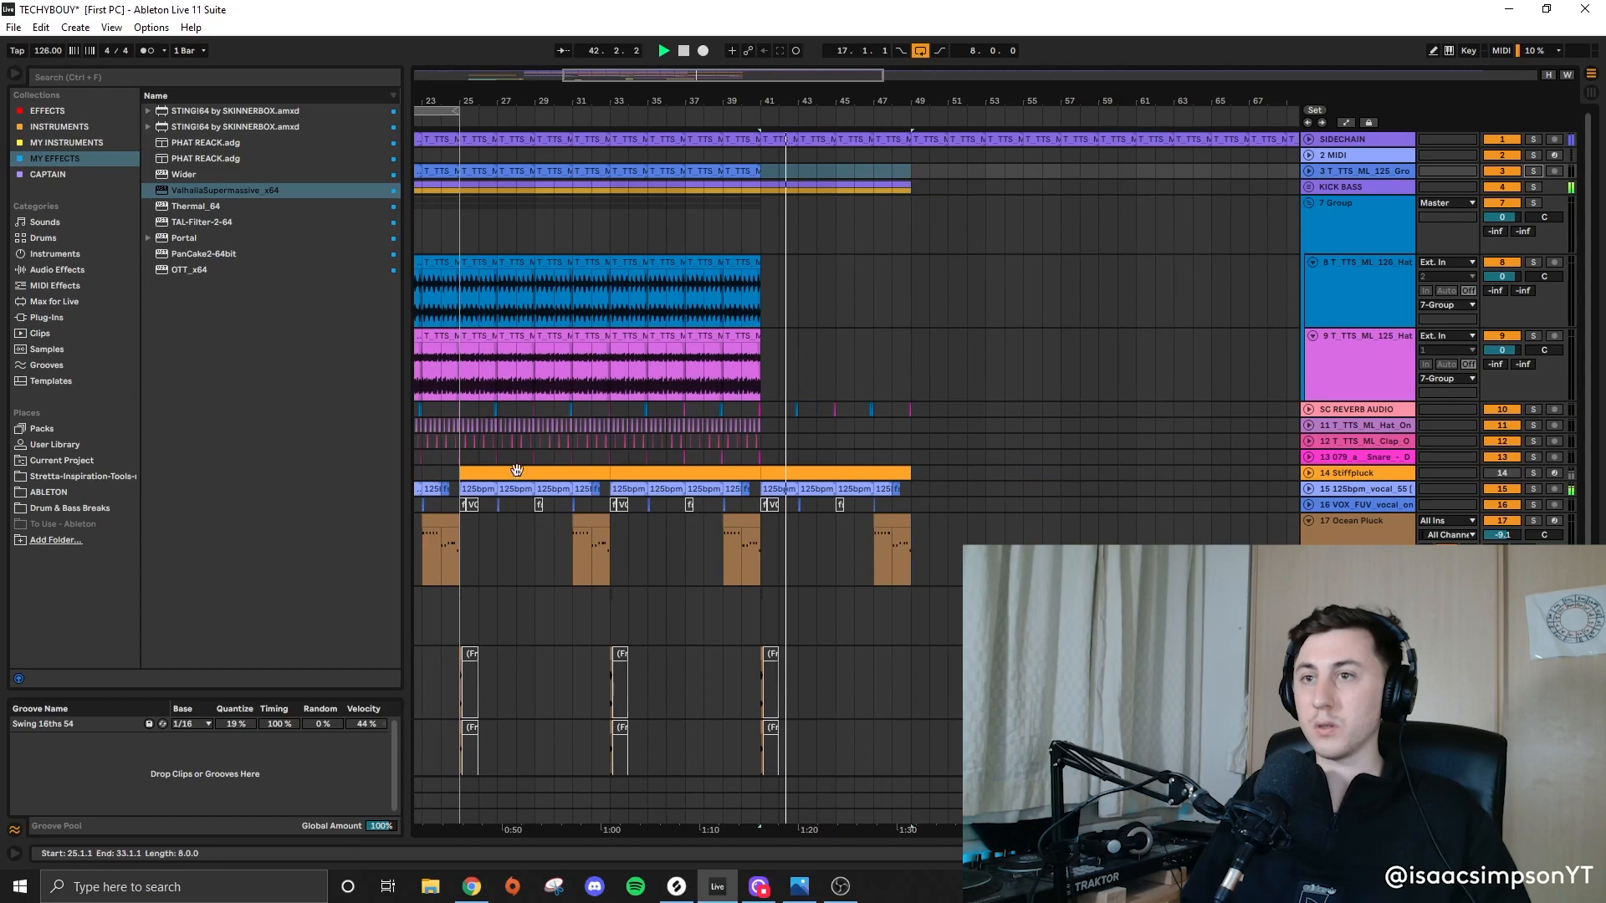
{"action": "scroll", "coordinate": [478, 463], "scroll_direction": "down", "scroll_amount": 3}
{"action": "scroll", "coordinate": [444, 458], "scroll_direction": "up", "scroll_amount": 3}
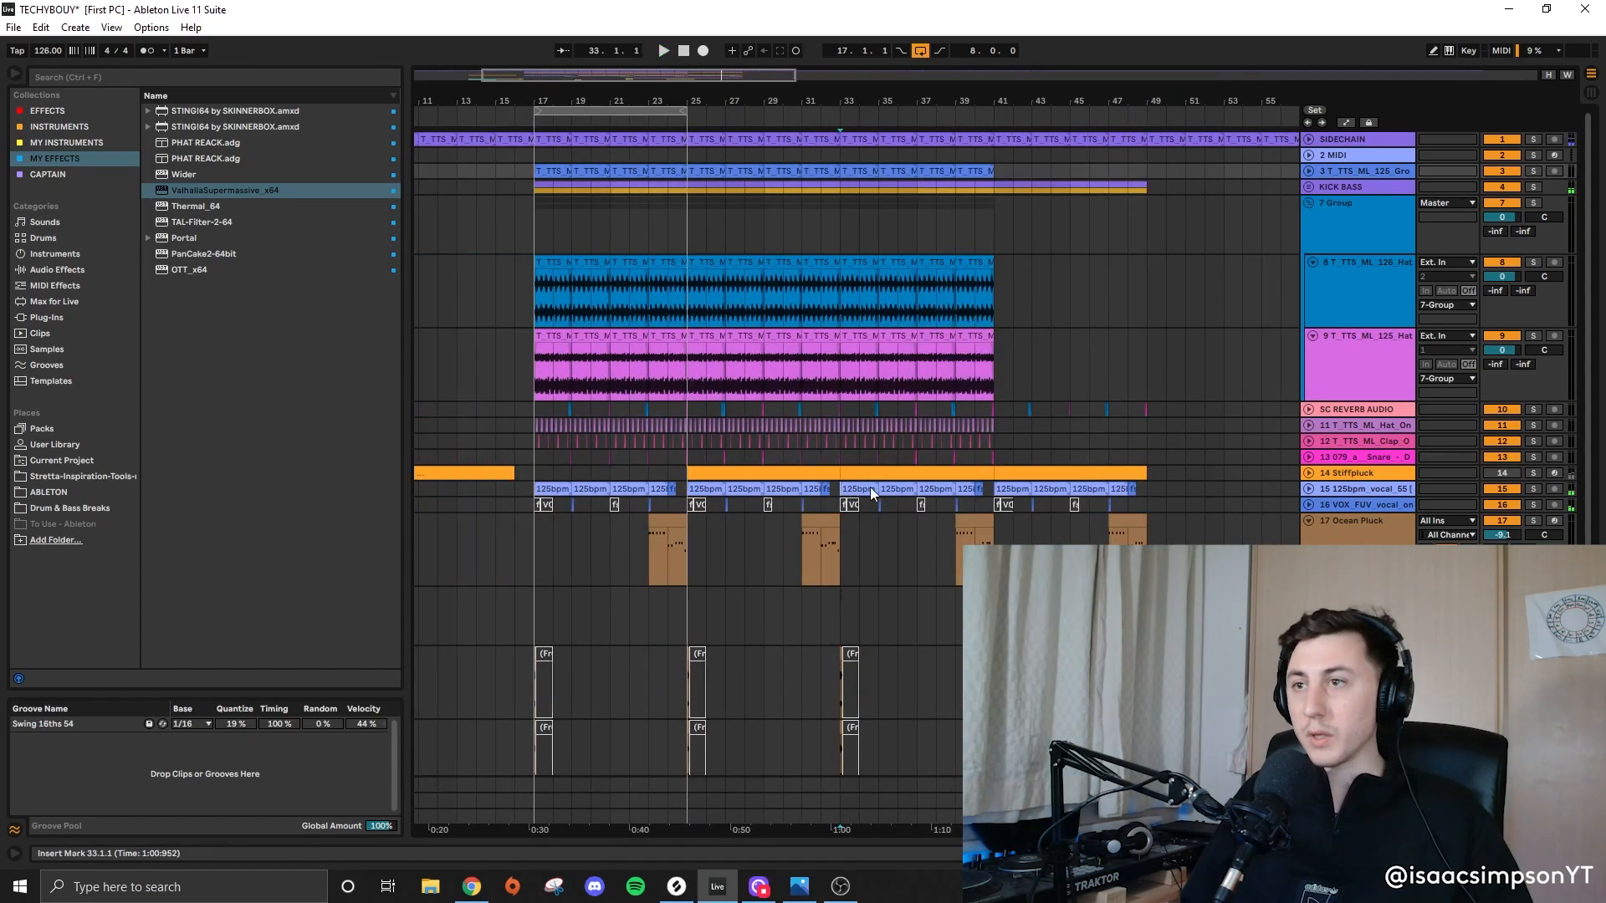
{"action": "left_click", "coordinate": [986, 490]}
{"action": "left_click_drag", "start_coordinate": [986, 490], "coordinate": [843, 491]}
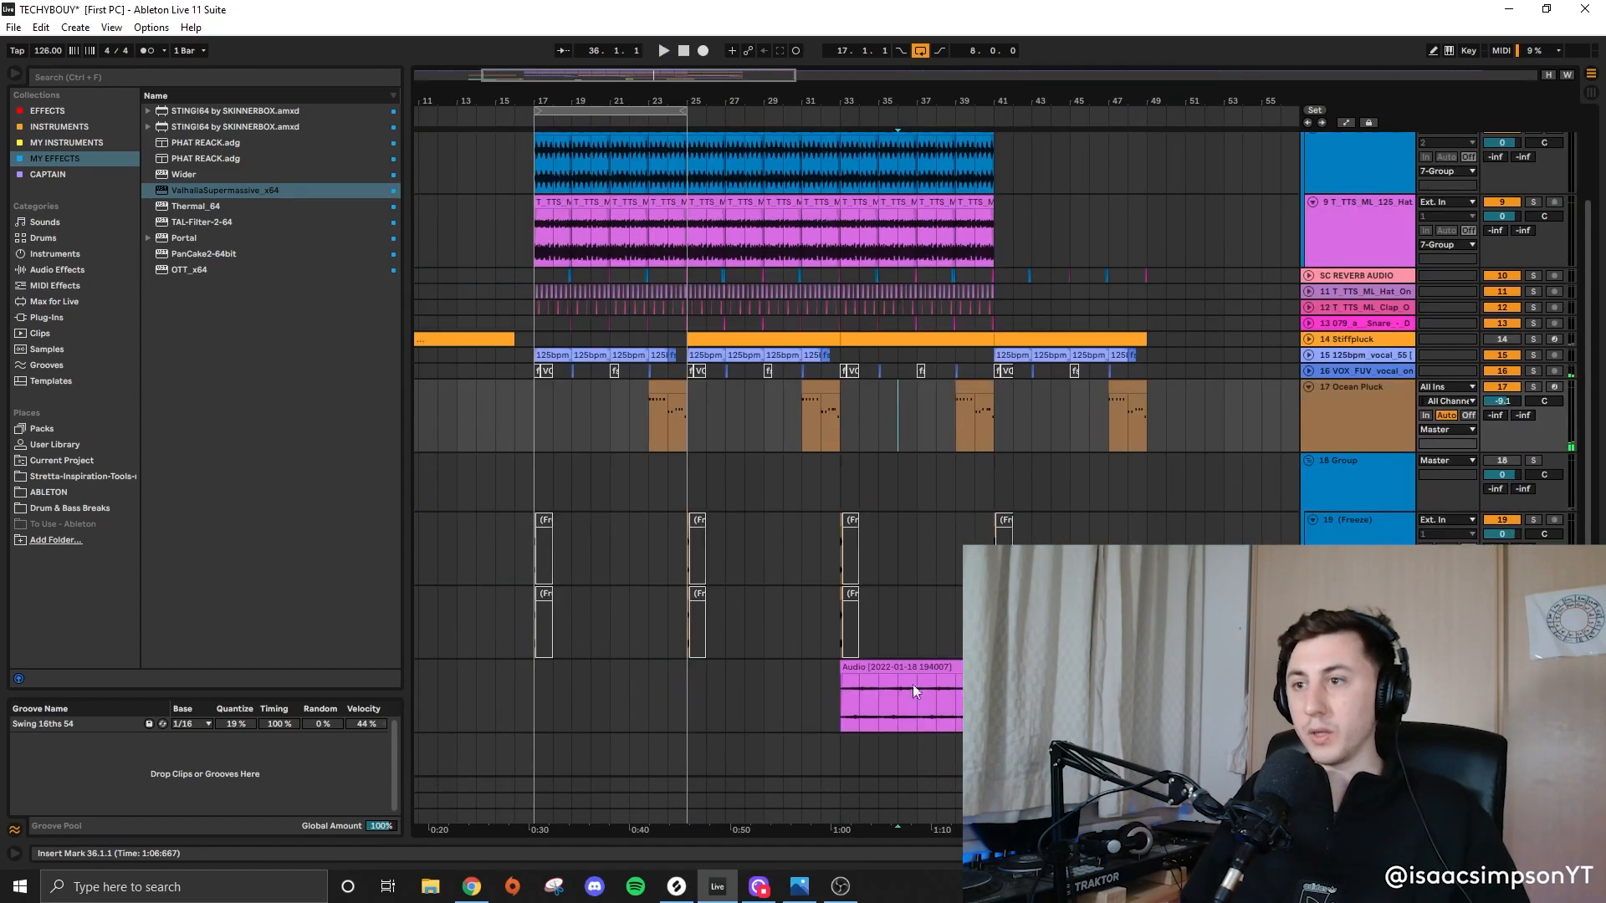
{"action": "left_click", "coordinate": [915, 679]}
{"action": "left_click", "coordinate": [920, 667]}
{"action": "scroll", "coordinate": [939, 636], "scroll_direction": "up", "scroll_amount": 1}
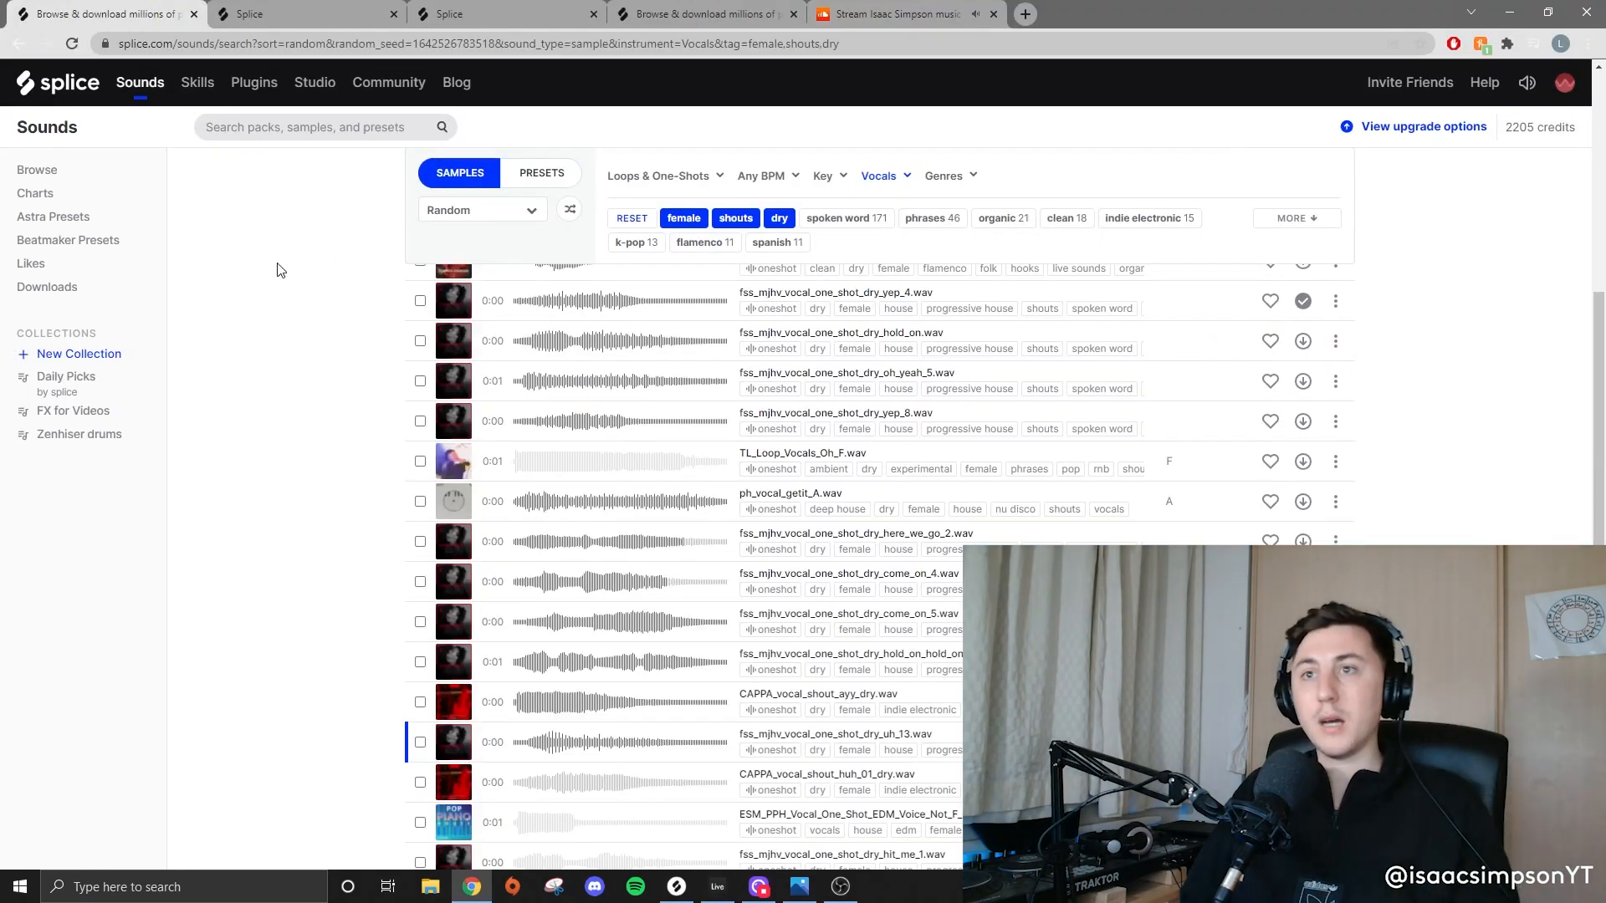
Step: Switch to the Splice ride results for Toolroom Trademark Series: Mark Knight Vol. 3 and audition the TA_MK3_RIDE_ONESHOT_TRIANGLE sample
{"action": "scroll", "coordinate": [311, 327], "scroll_direction": "up", "scroll_amount": 7}
{"action": "left_click", "coordinate": [288, 10]}
{"action": "scroll", "coordinate": [418, 464], "scroll_direction": "up", "scroll_amount": 2}
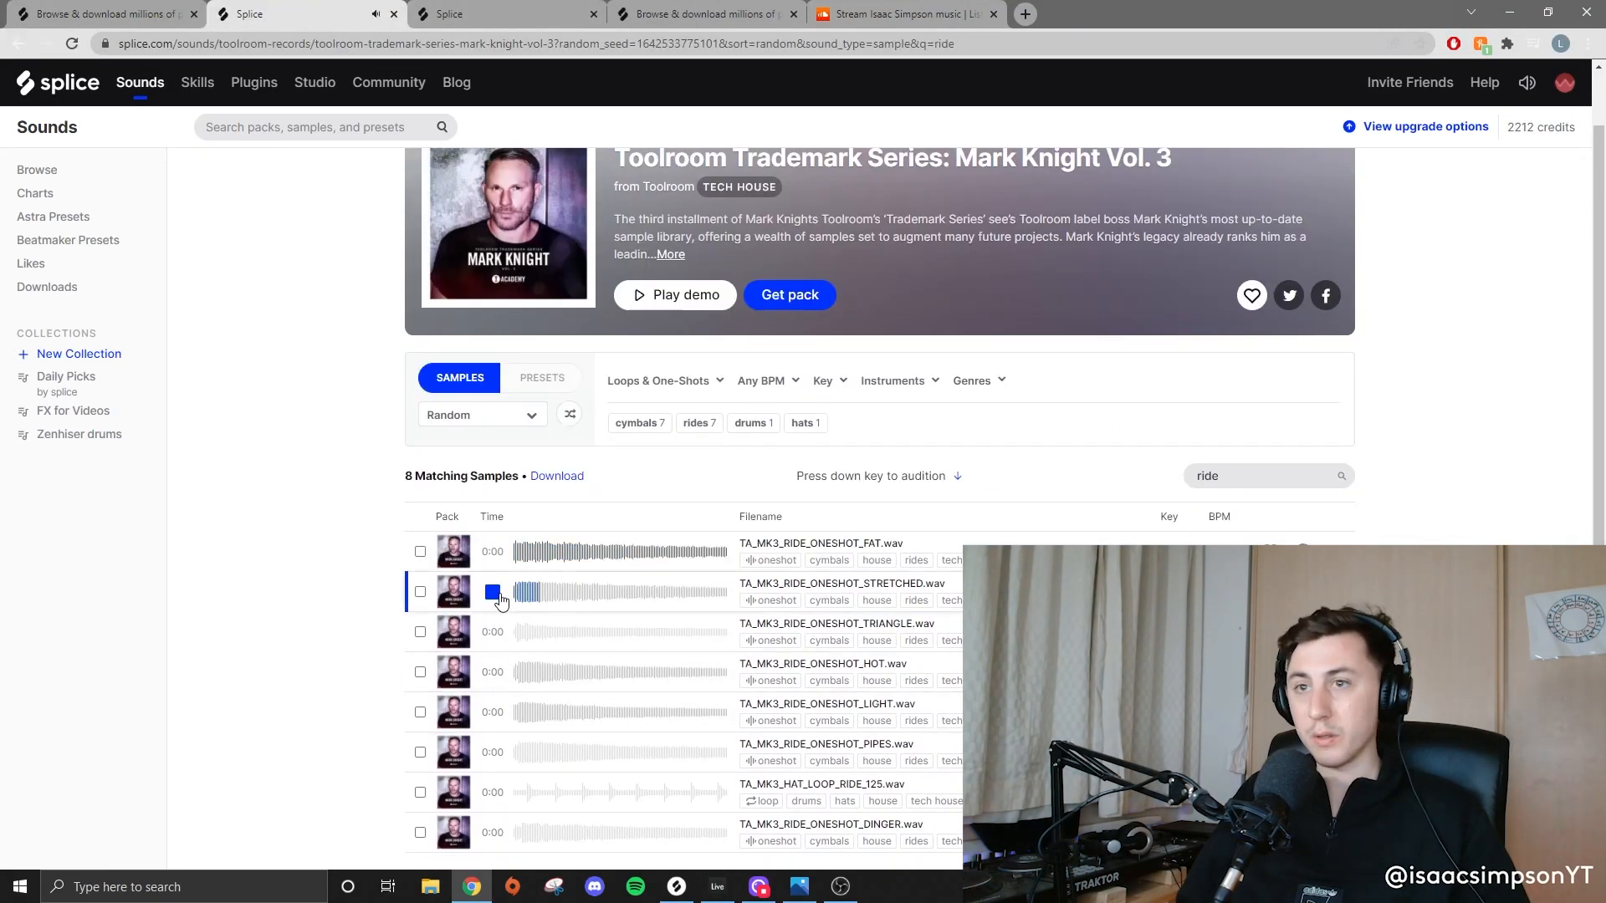
{"action": "left_click", "coordinate": [493, 634]}
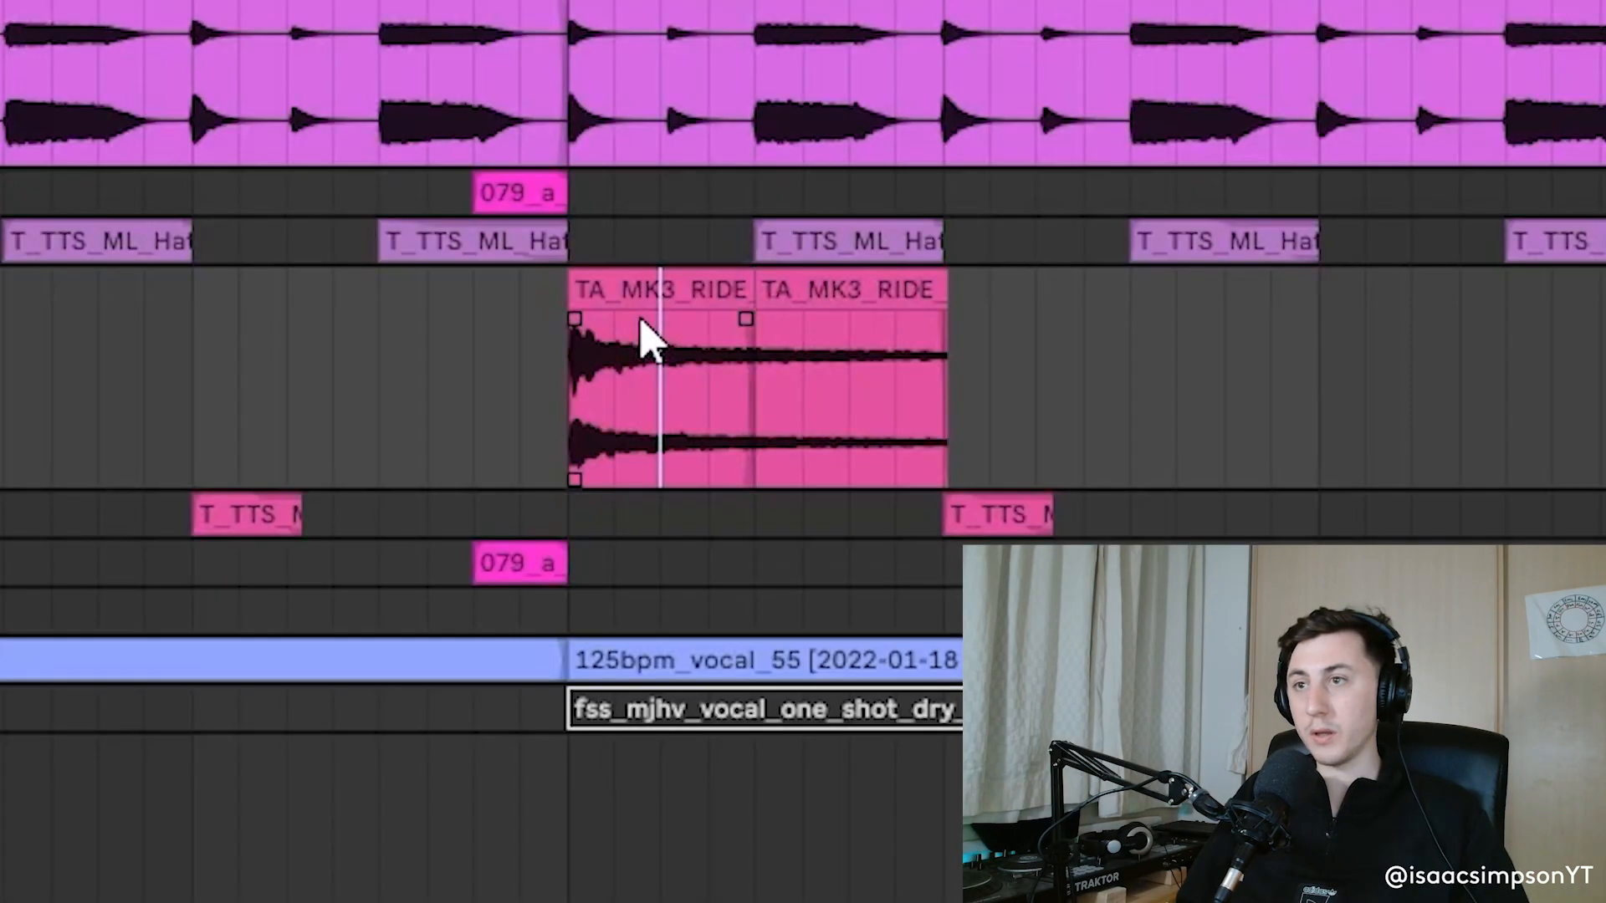
Step: Move the TA_MK3_RIDE_ONESHOT_TRIANGLE clip onto the off-beat hat in bar 21 and duplicate it repeatedly along its track, playing the result
{"action": "left_click_drag", "start_coordinate": [651, 339], "coordinate": [1032, 340]}
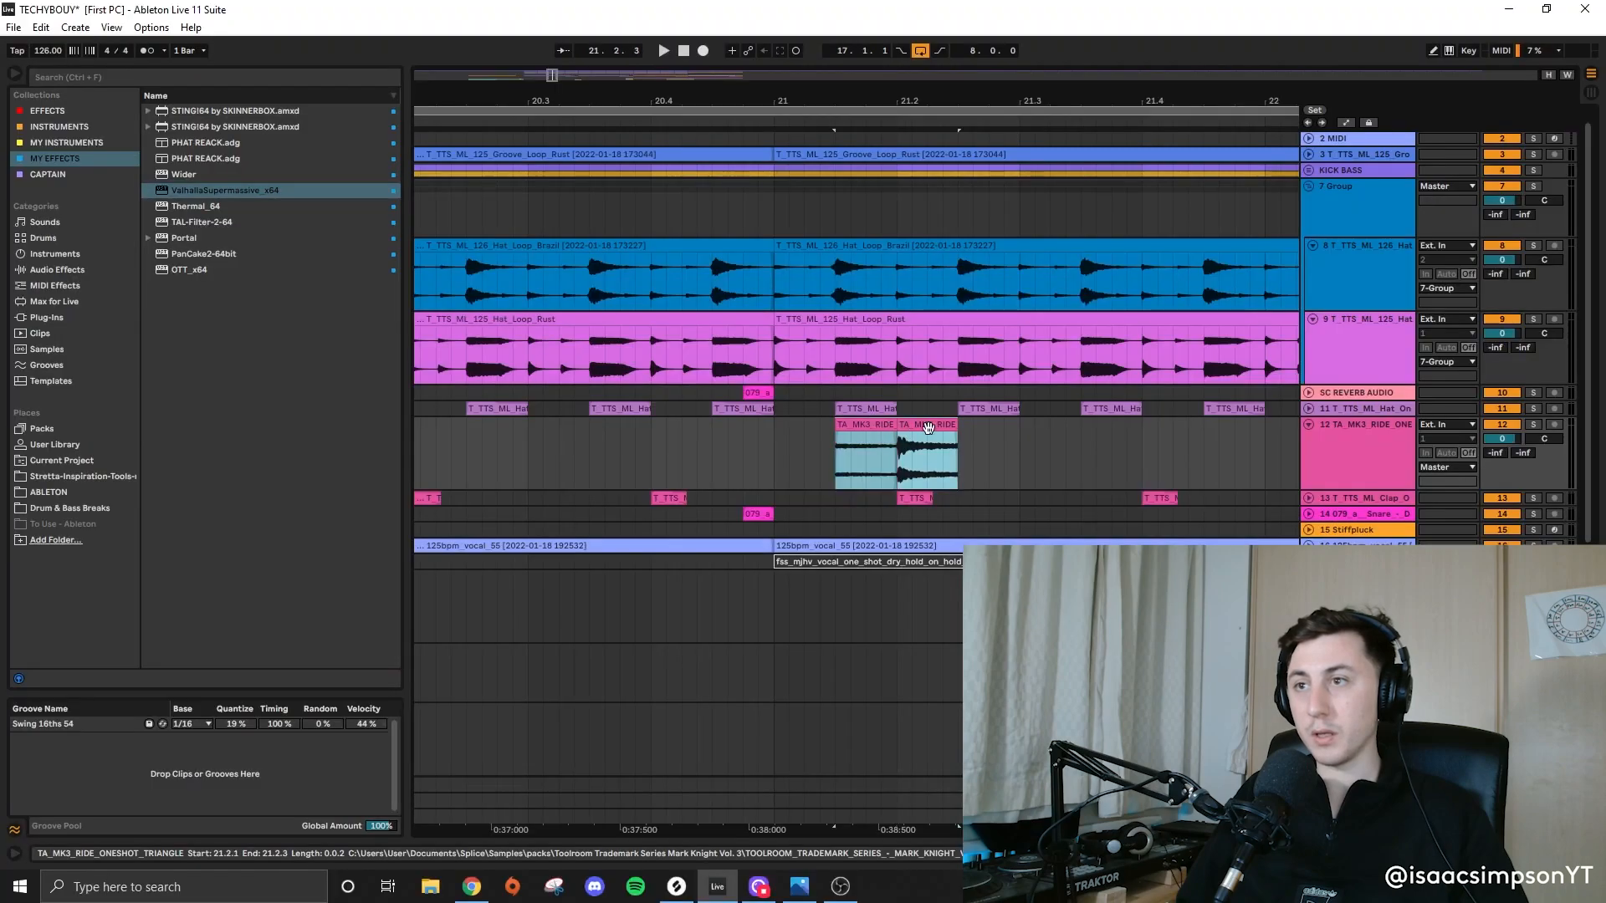
{"action": "left_click_drag", "start_coordinate": [929, 428], "coordinate": [868, 429]}
{"action": "key", "text": "ctrl+d"}
{"action": "key", "text": "ctrl+d"}
{"action": "key", "text": "ctrl+d"}
{"action": "scroll", "coordinate": [784, 460], "scroll_direction": "down", "scroll_amount": 5}
{"action": "key", "text": "ctrl+d"}
{"action": "key", "text": "ctrl+d"}
{"action": "key", "text": "ctrl+d"}
{"action": "key", "text": "ctrl+d"}
{"action": "key", "text": "ctrl+d"}
{"action": "key", "text": "ctrl+d"}
{"action": "key", "text": "ctrl+d"}
{"action": "key", "text": "ctrl+d"}
{"action": "key", "text": "ctrl+d"}
{"action": "key", "text": "ctrl+d"}
{"action": "key", "text": "ctrl+d"}
{"action": "key", "text": "ctrl+d"}
{"action": "left_click", "coordinate": [741, 460]}
{"action": "key", "text": "space"}
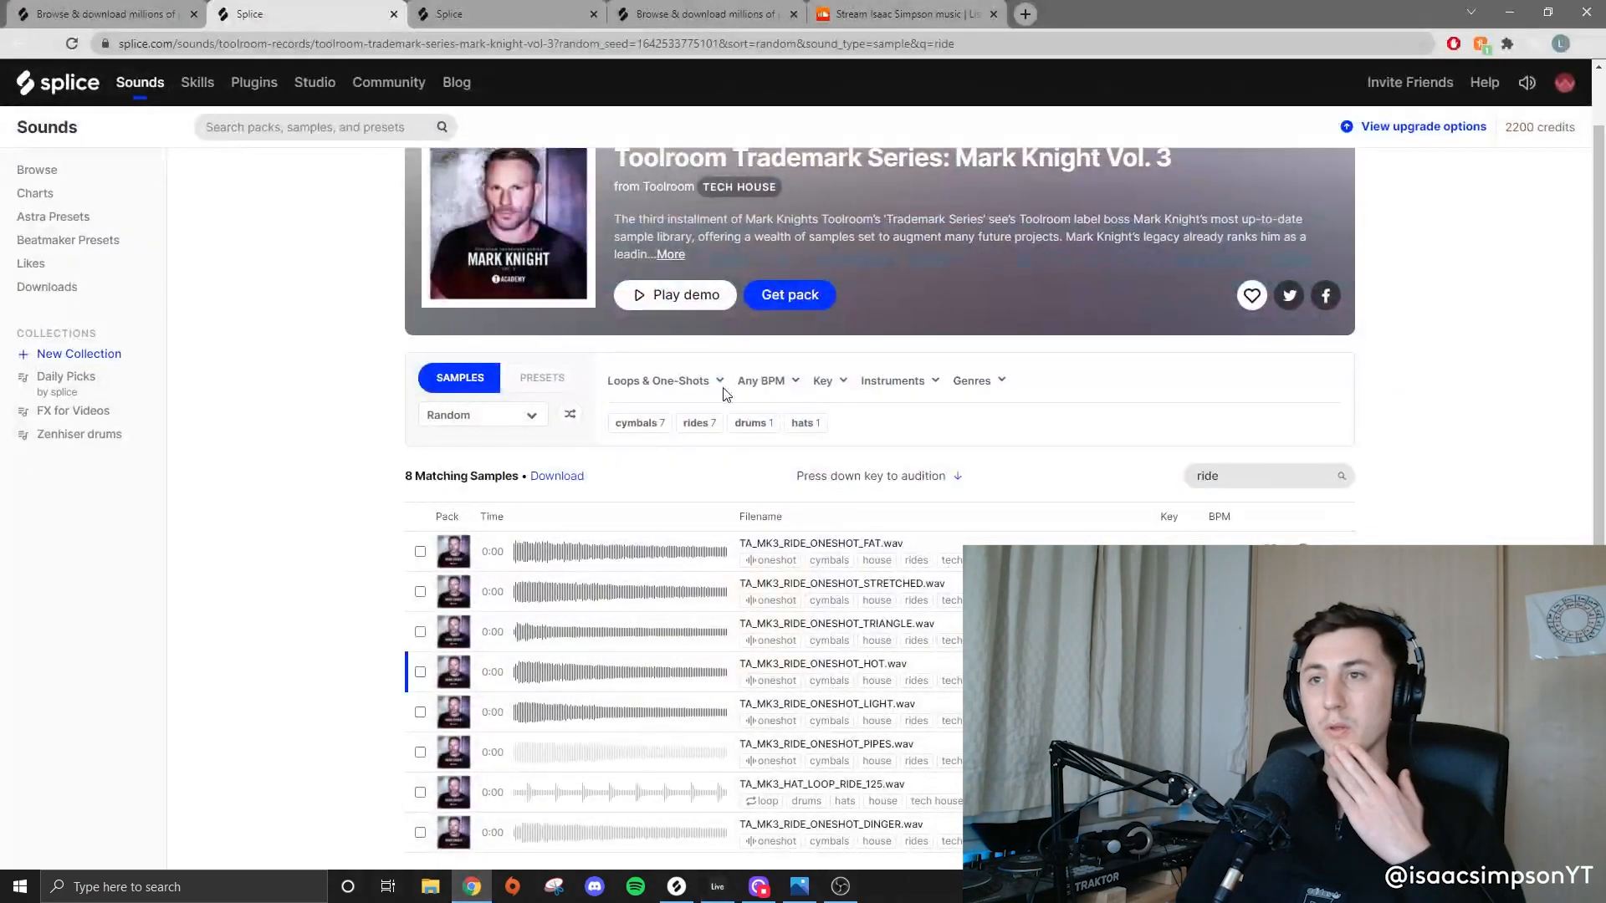
Step: Place the TA_MK3_DRUM_LOOP_COFFEE_PERC_125 loop from the Mark Knight pack on its own track at bar 25 and split it
{"action": "left_click", "coordinate": [1255, 475]}
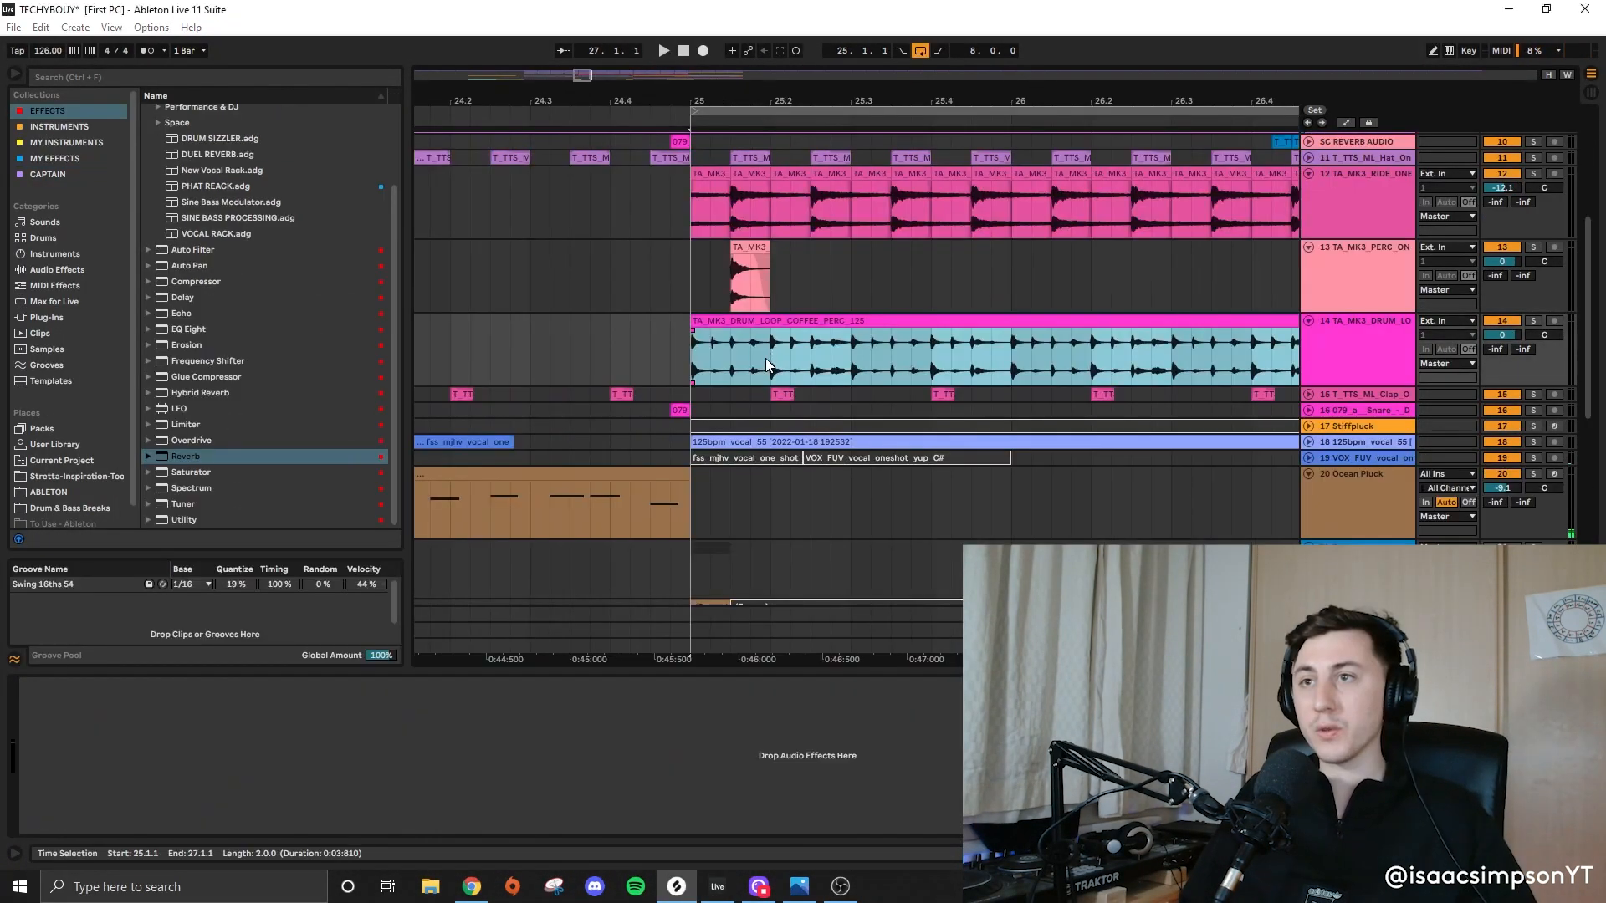
{"action": "left_click", "coordinate": [766, 358]}
{"action": "key", "text": "ctrl+e"}
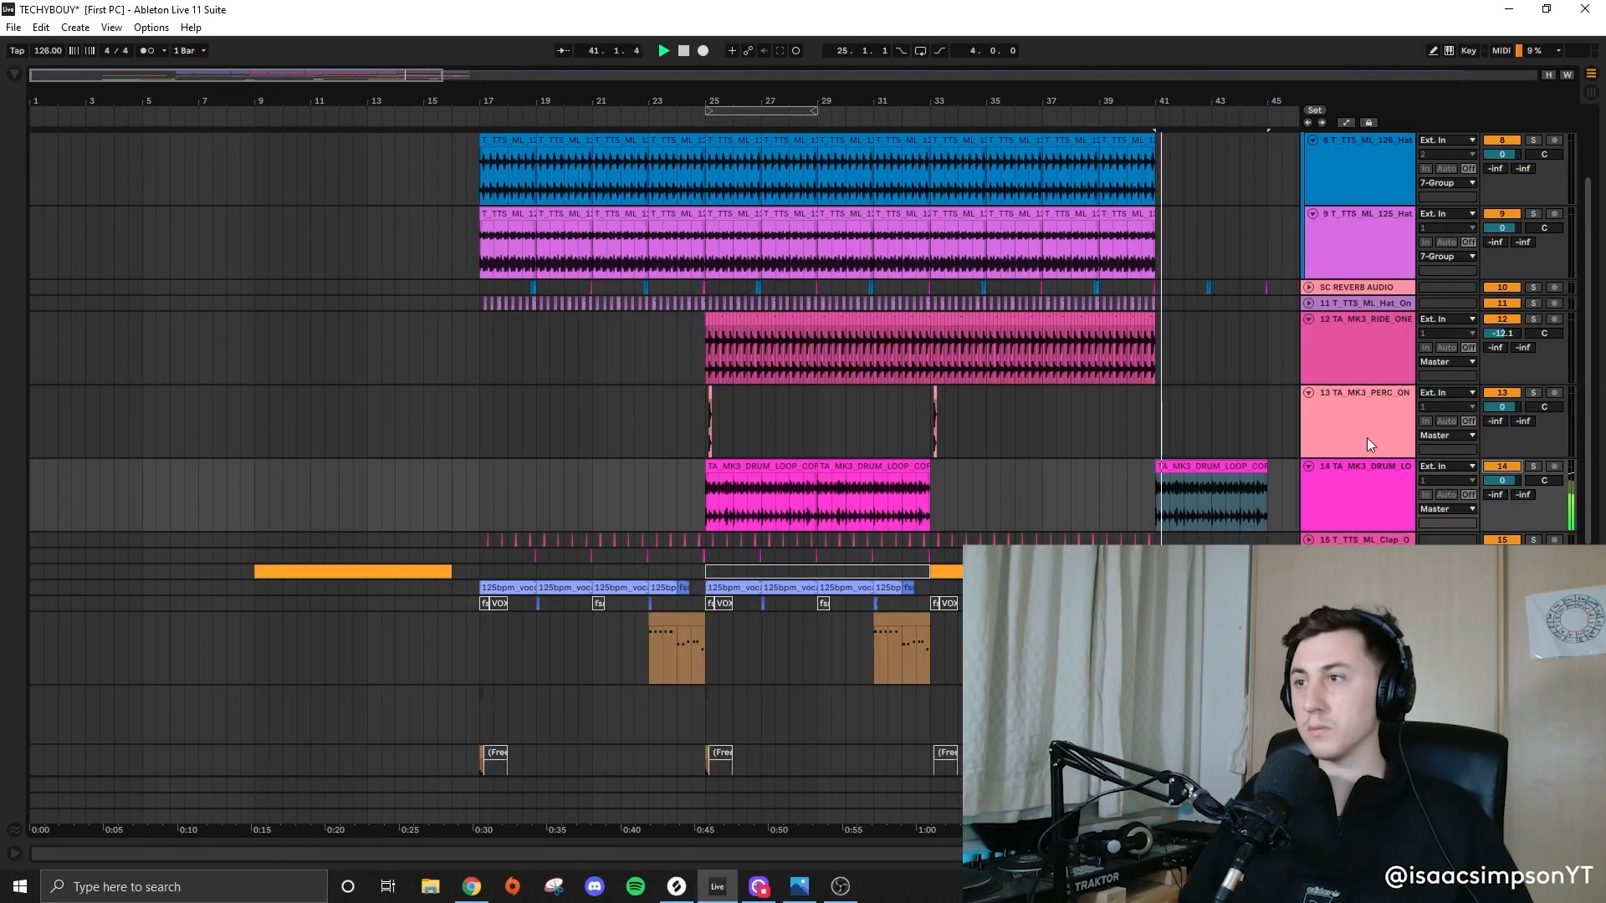
Step: Copy the section from bar 33 to 41 further along the timeline to extend the arrangement up to bar 65
{"action": "left_click_drag", "start_coordinate": [407, 76], "coordinate": [534, 78]}
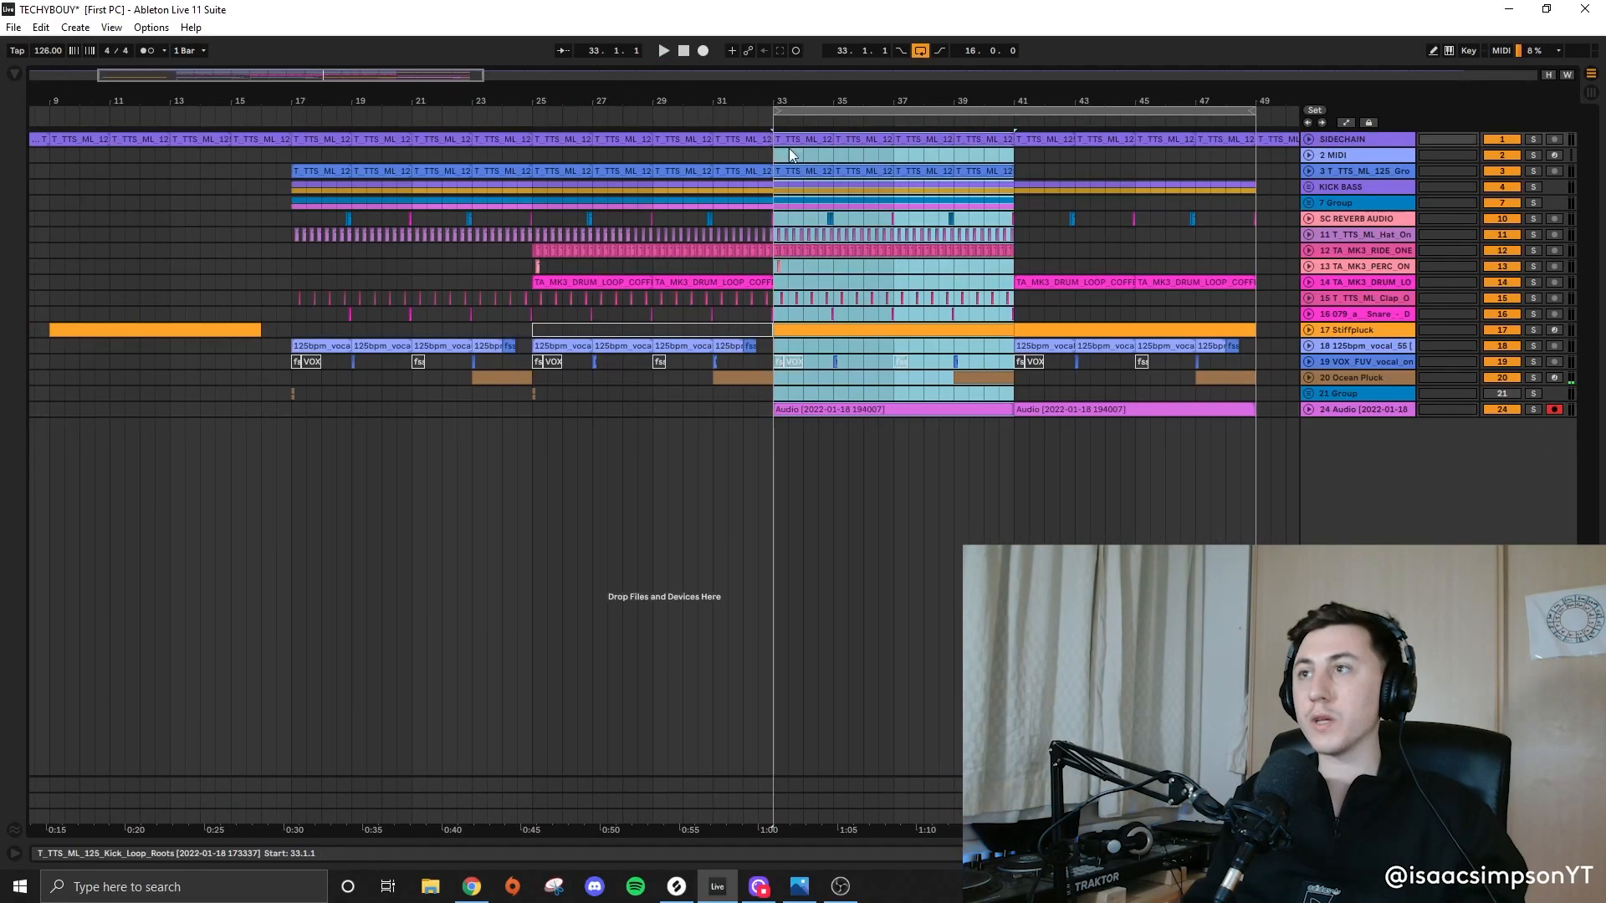
{"action": "key", "text": "minus"}
{"action": "left_click_drag", "start_coordinate": [474, 187], "coordinate": [689, 144]}
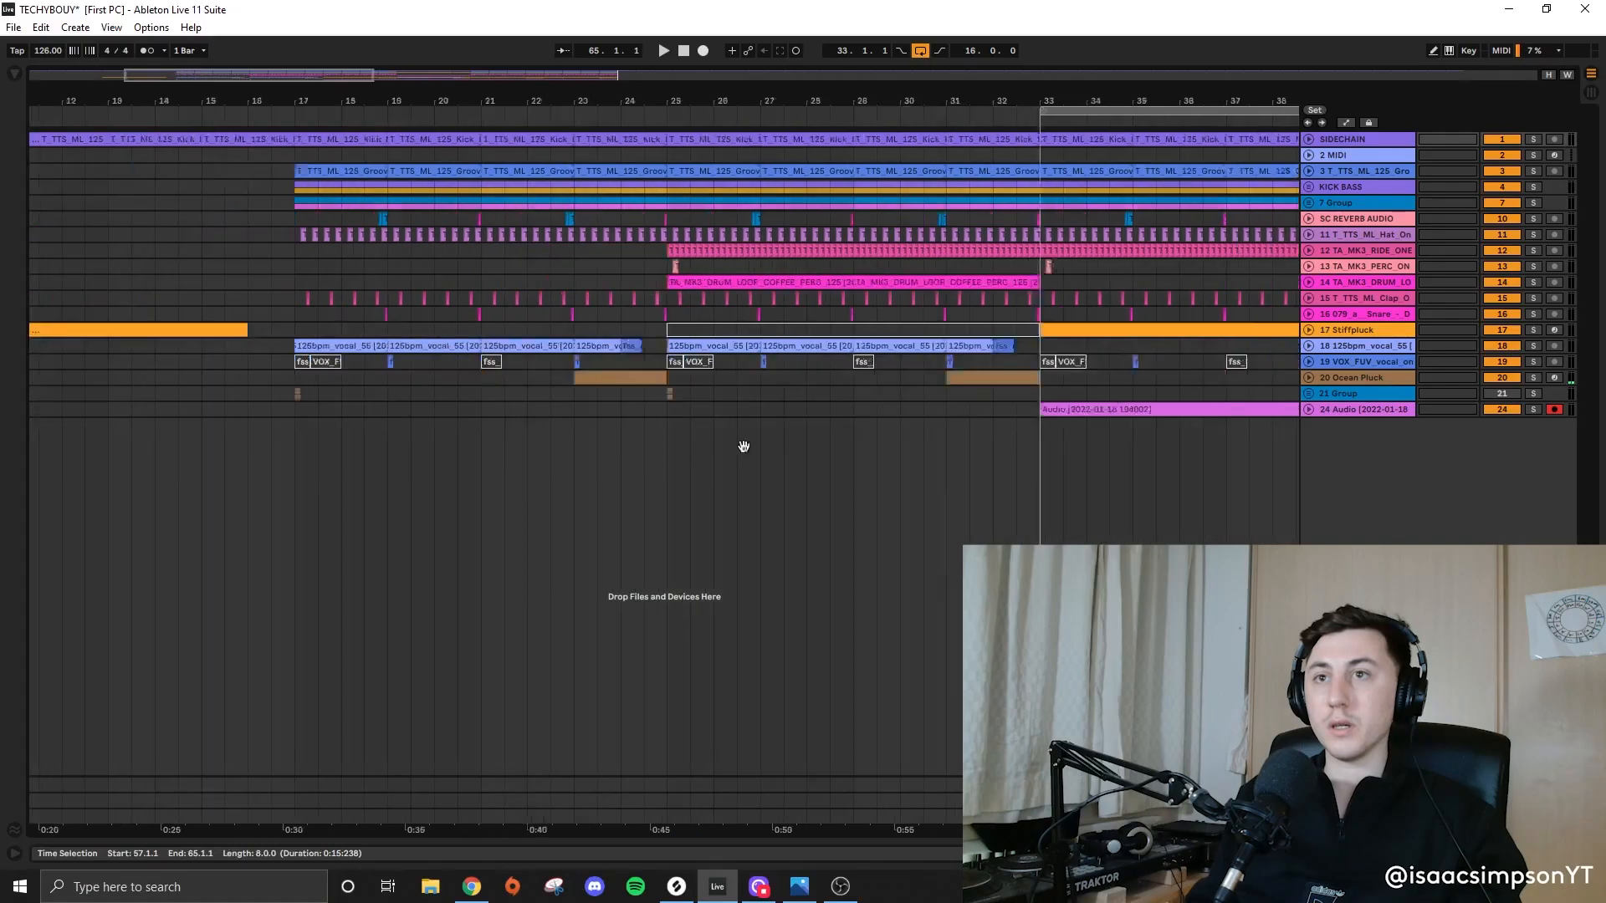
{"action": "scroll", "coordinate": [661, 447], "scroll_direction": "left", "scroll_amount": 5}
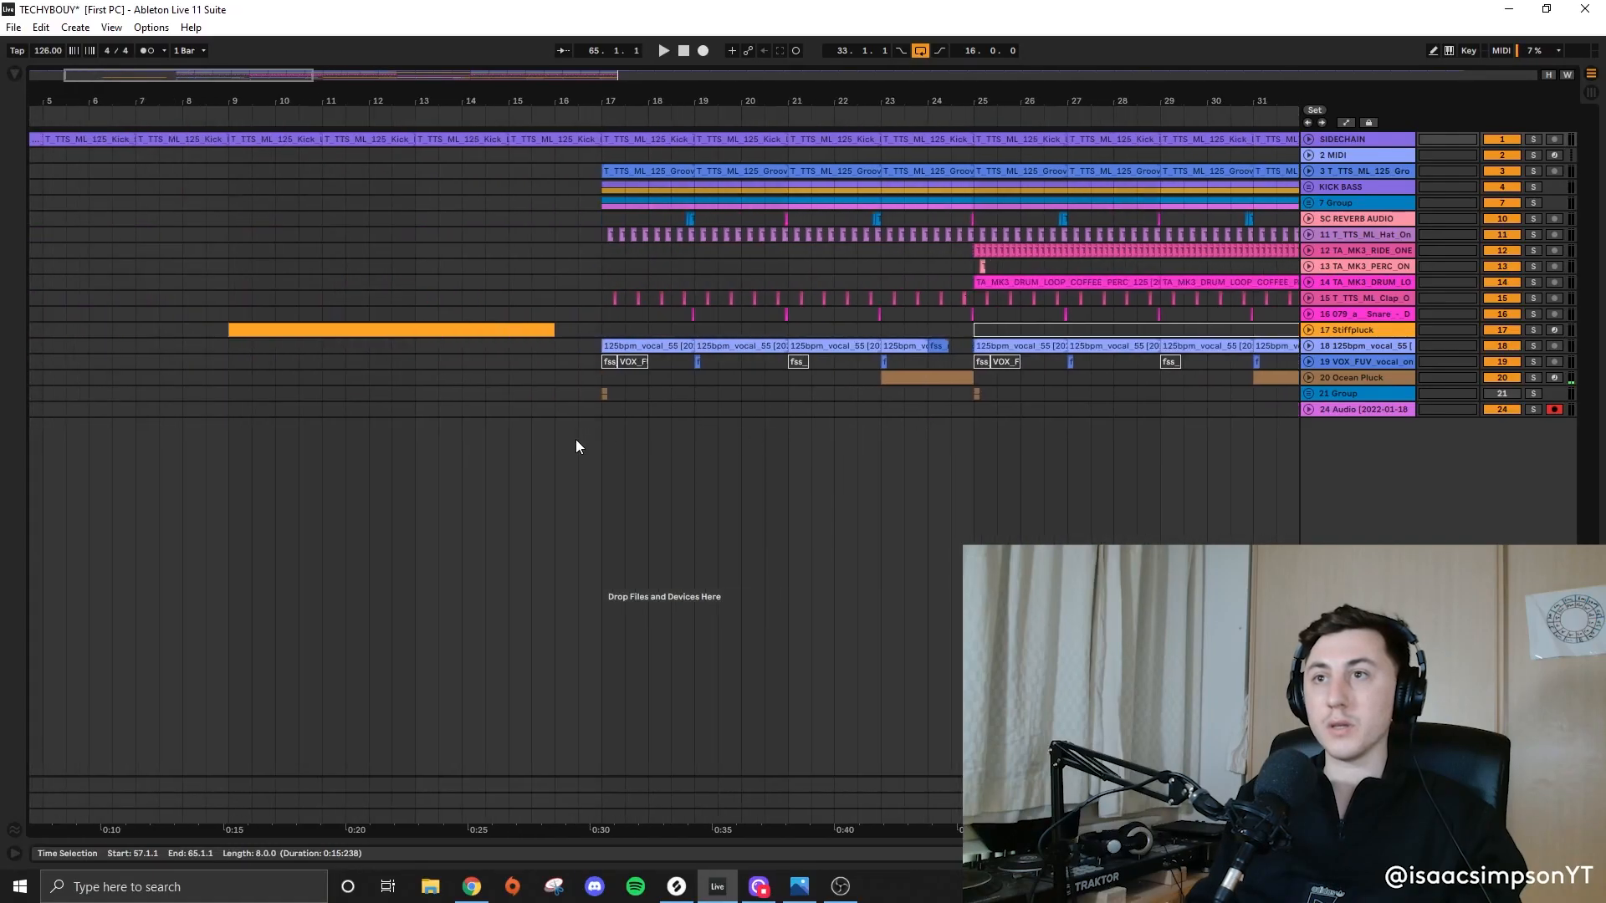
Step: Delete the Stiffpluck clip between bars 9 and 16 and shift the arrangement so the main groove starts at bar 25
{"action": "left_click", "coordinate": [368, 327]}
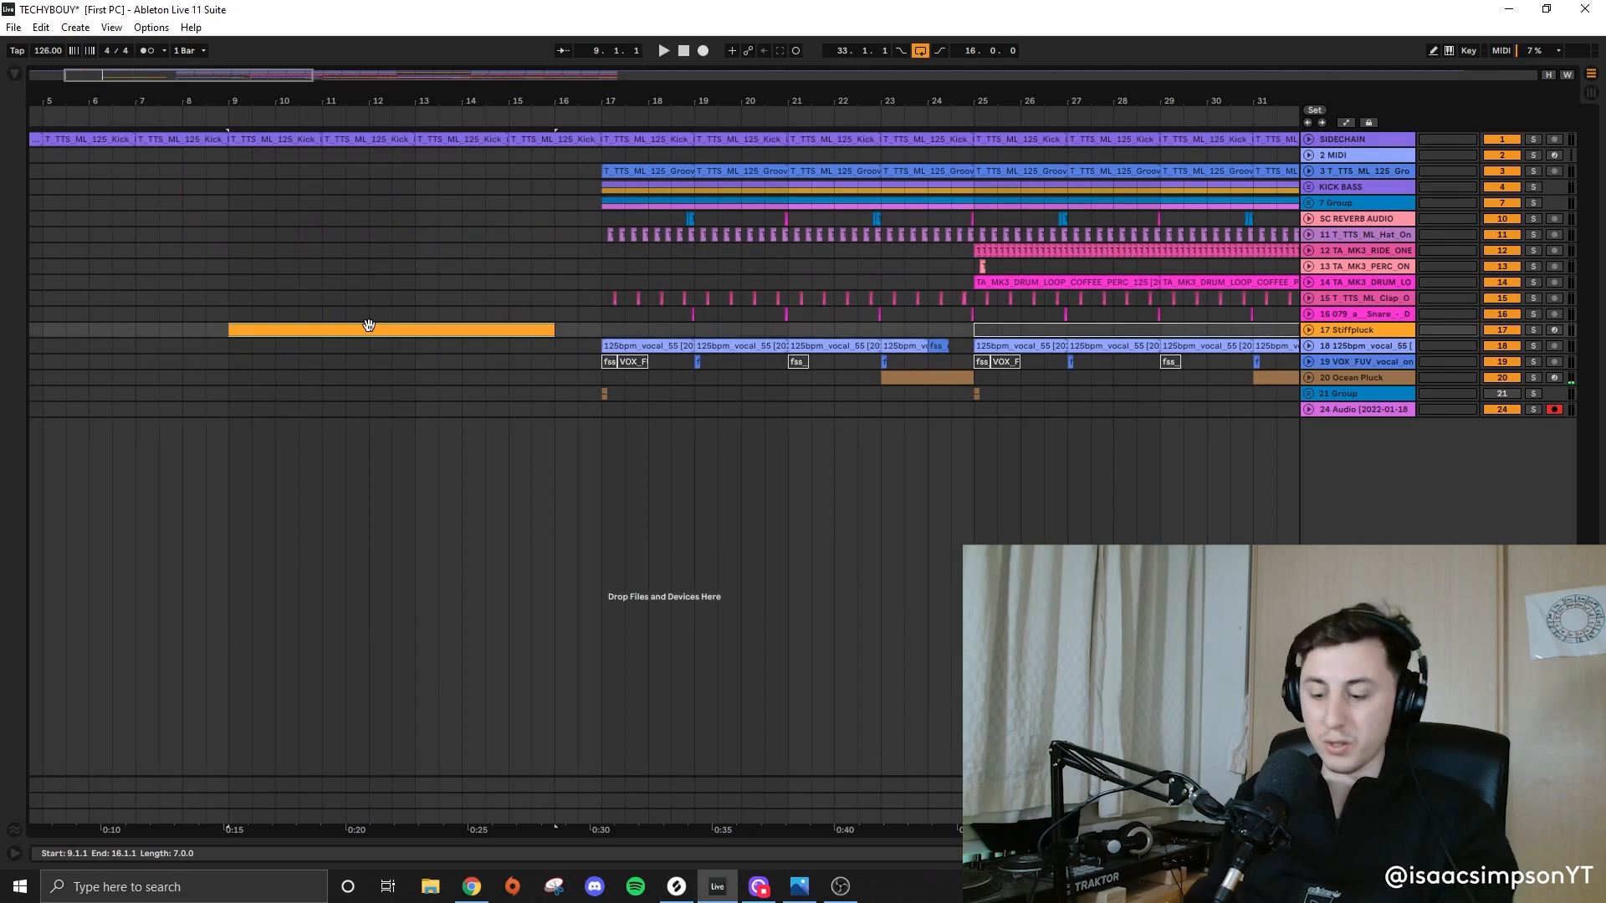
{"action": "key", "text": "Delete"}
{"action": "scroll", "coordinate": [688, 334], "scroll_direction": "down", "scroll_amount": 3}
{"action": "left_click_drag", "start_coordinate": [354, 203], "coordinate": [522, 393]}
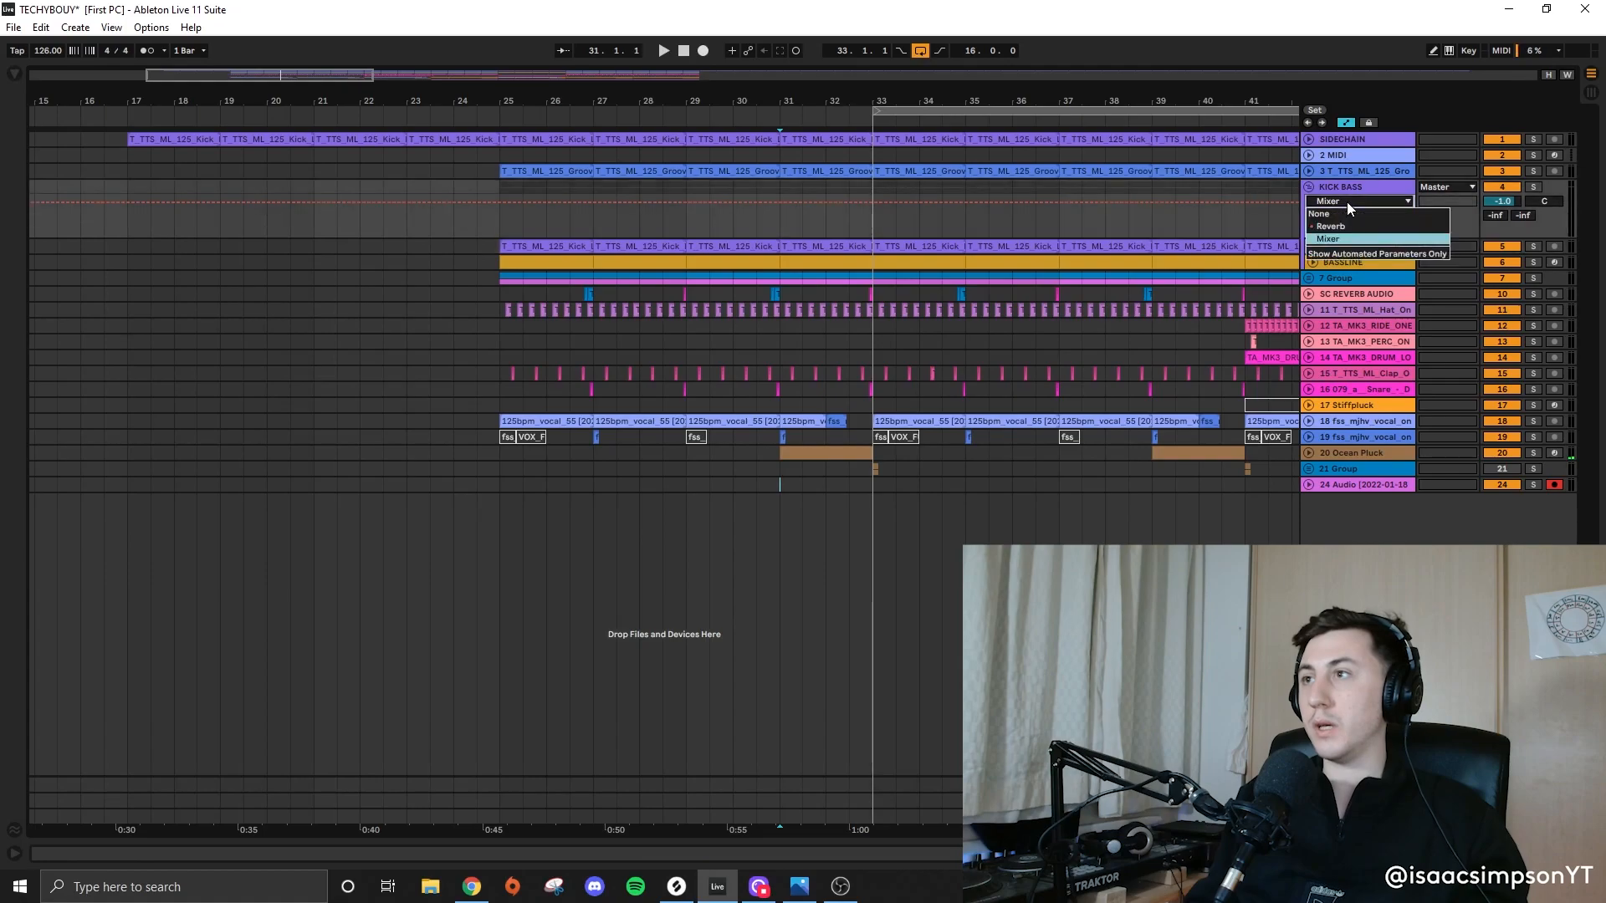
Step: Extend the EQ Eight Device On automation of the KICK and BASSLINE tracks back to bar 25 and play from there
{"action": "left_click", "coordinate": [1312, 246]}
{"action": "left_click", "coordinate": [1313, 320]}
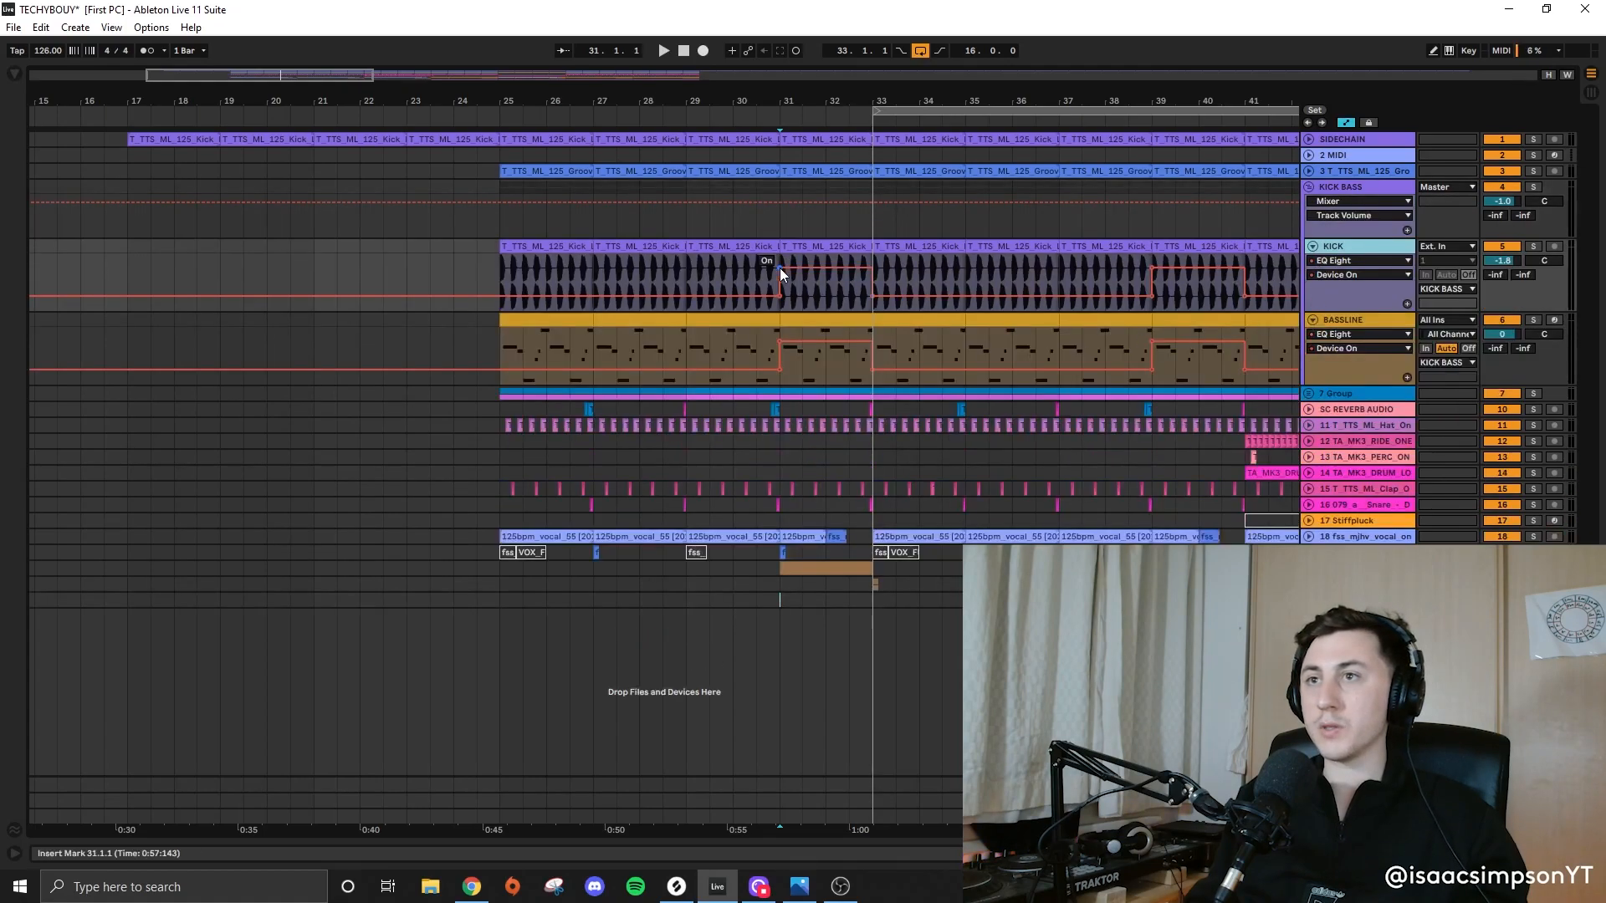
{"action": "left_click_drag", "start_coordinate": [779, 267], "coordinate": [570, 295]}
{"action": "left_click_drag", "start_coordinate": [502, 352], "coordinate": [592, 351]}
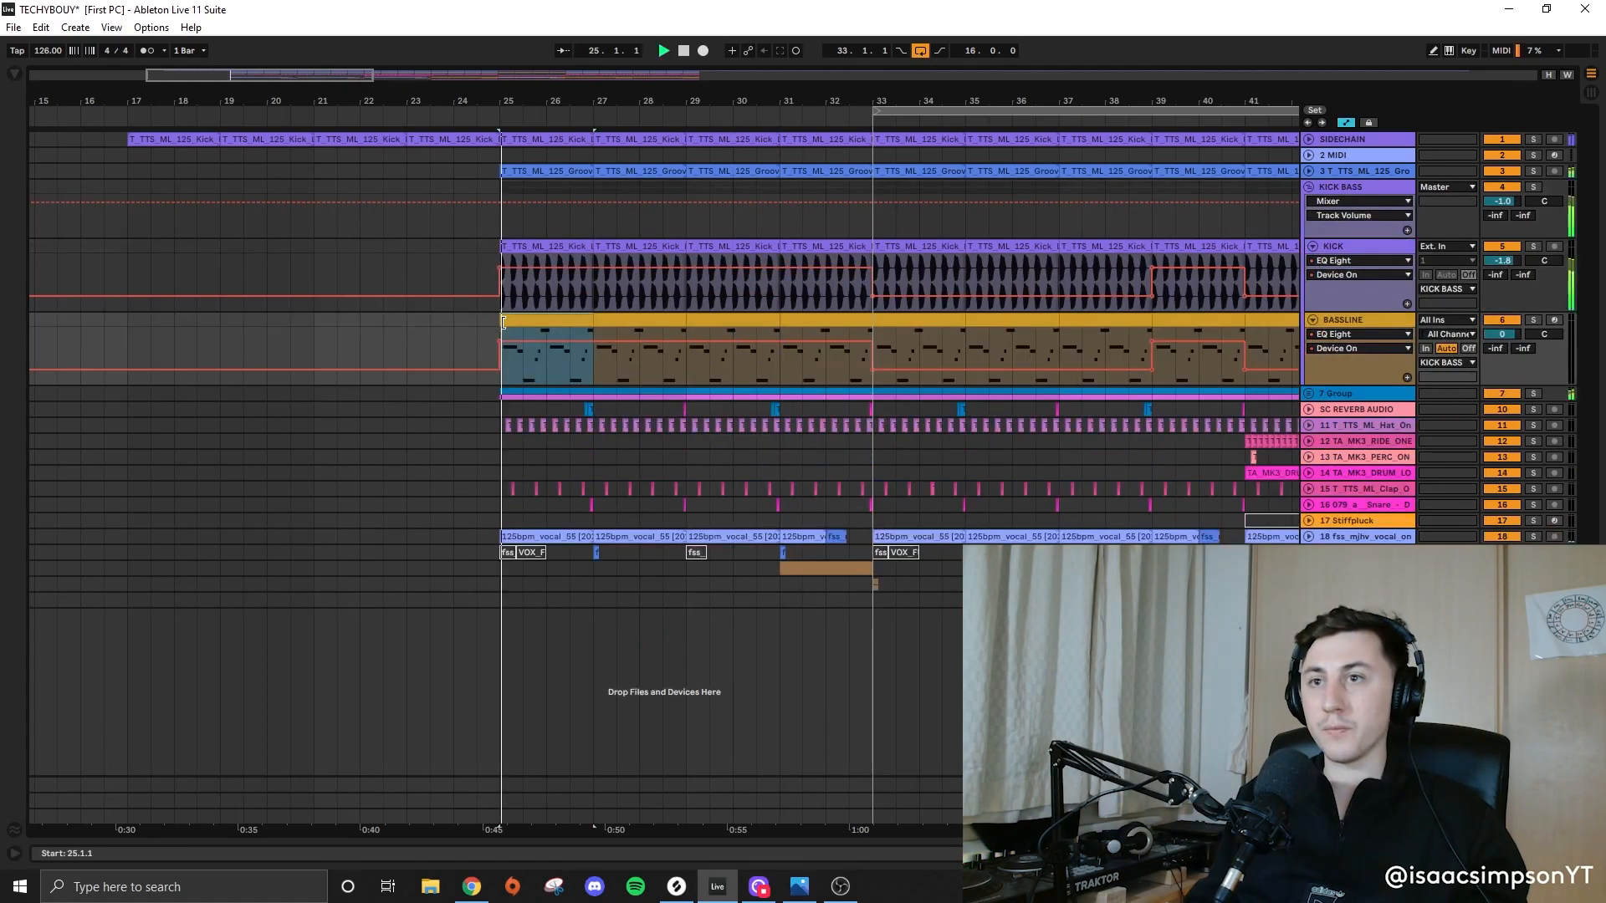
{"action": "key", "text": "space"}
{"action": "key", "text": "a"}
{"action": "key", "text": "u"}
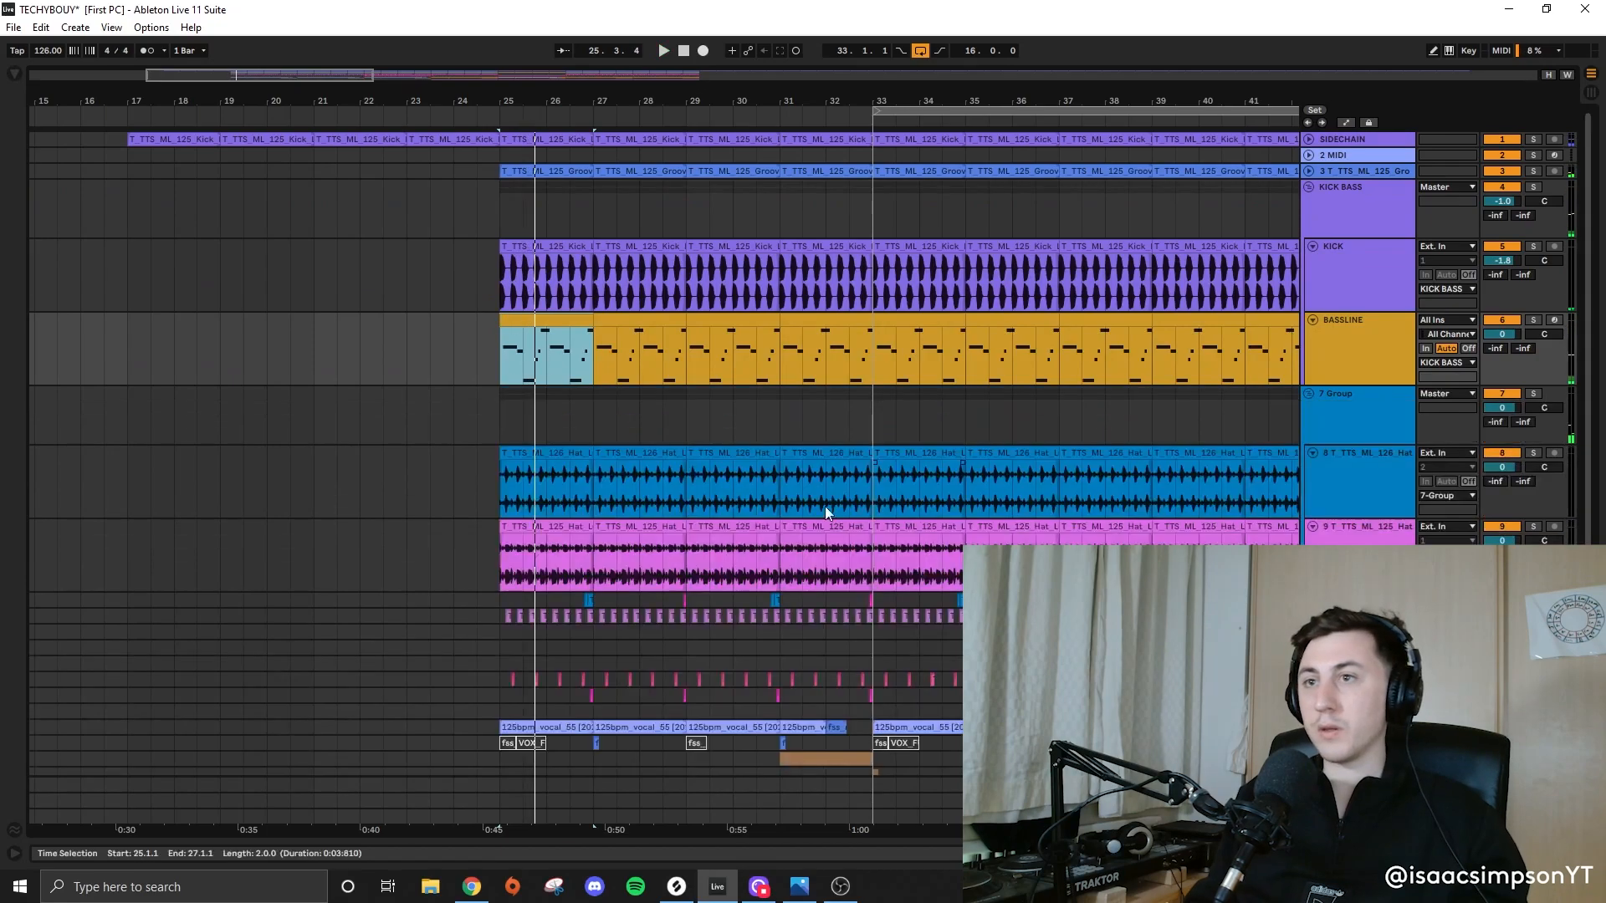
Step: Build an intro from bar 17 with copied drum clips and bring in the track 24 audio clip at bar 25
{"action": "scroll", "coordinate": [632, 500], "scroll_direction": "down", "scroll_amount": 3}
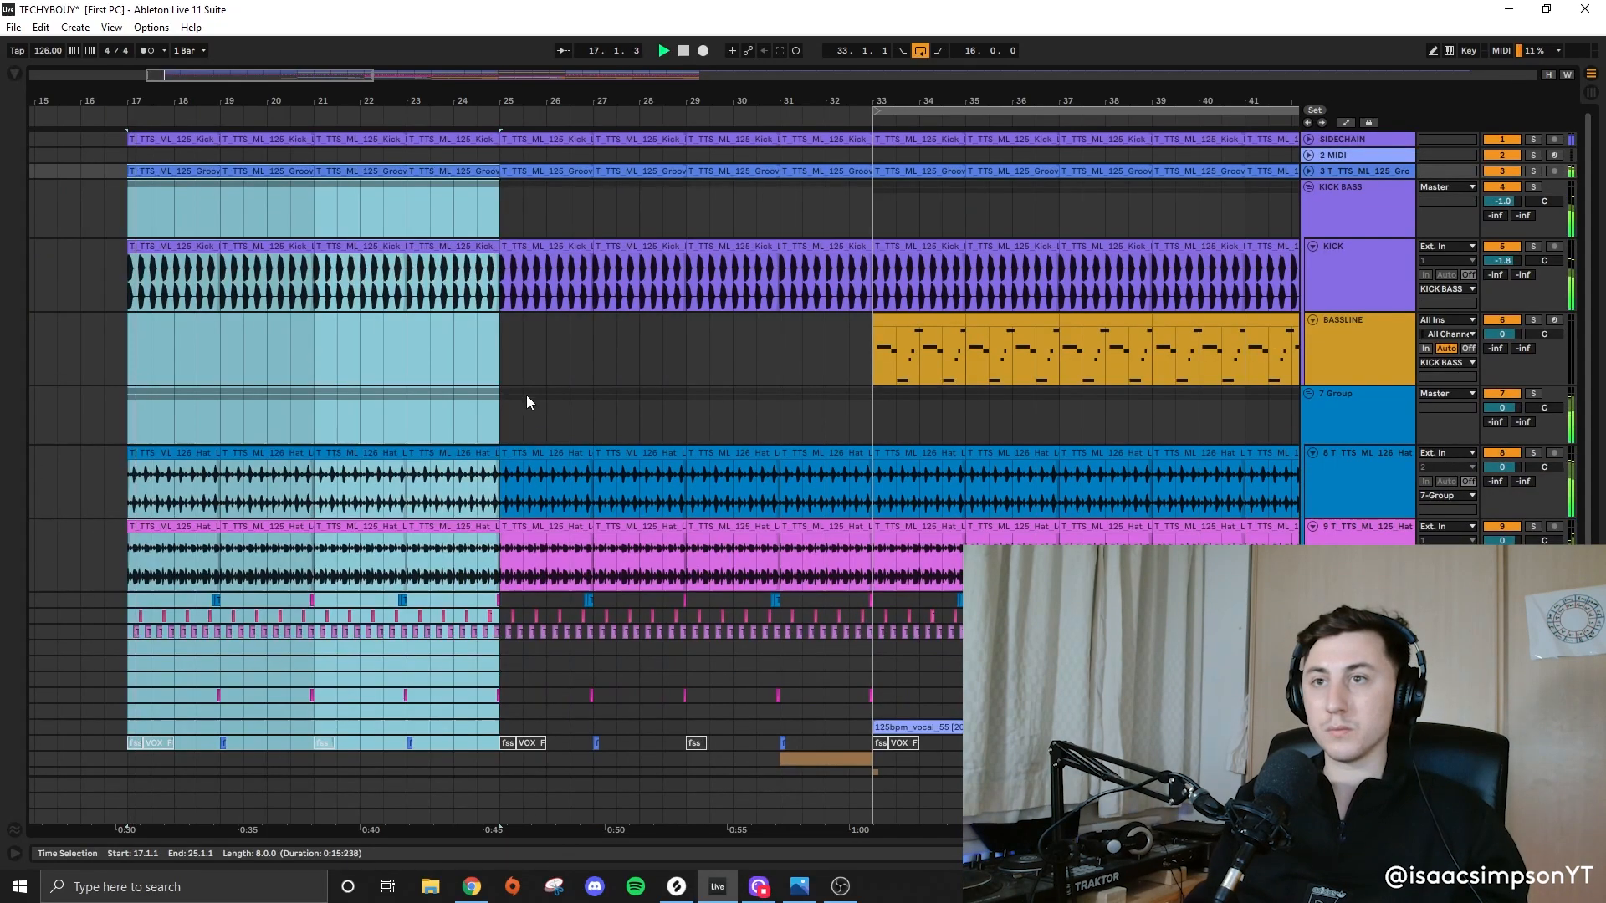
{"action": "left_click", "coordinate": [524, 395]}
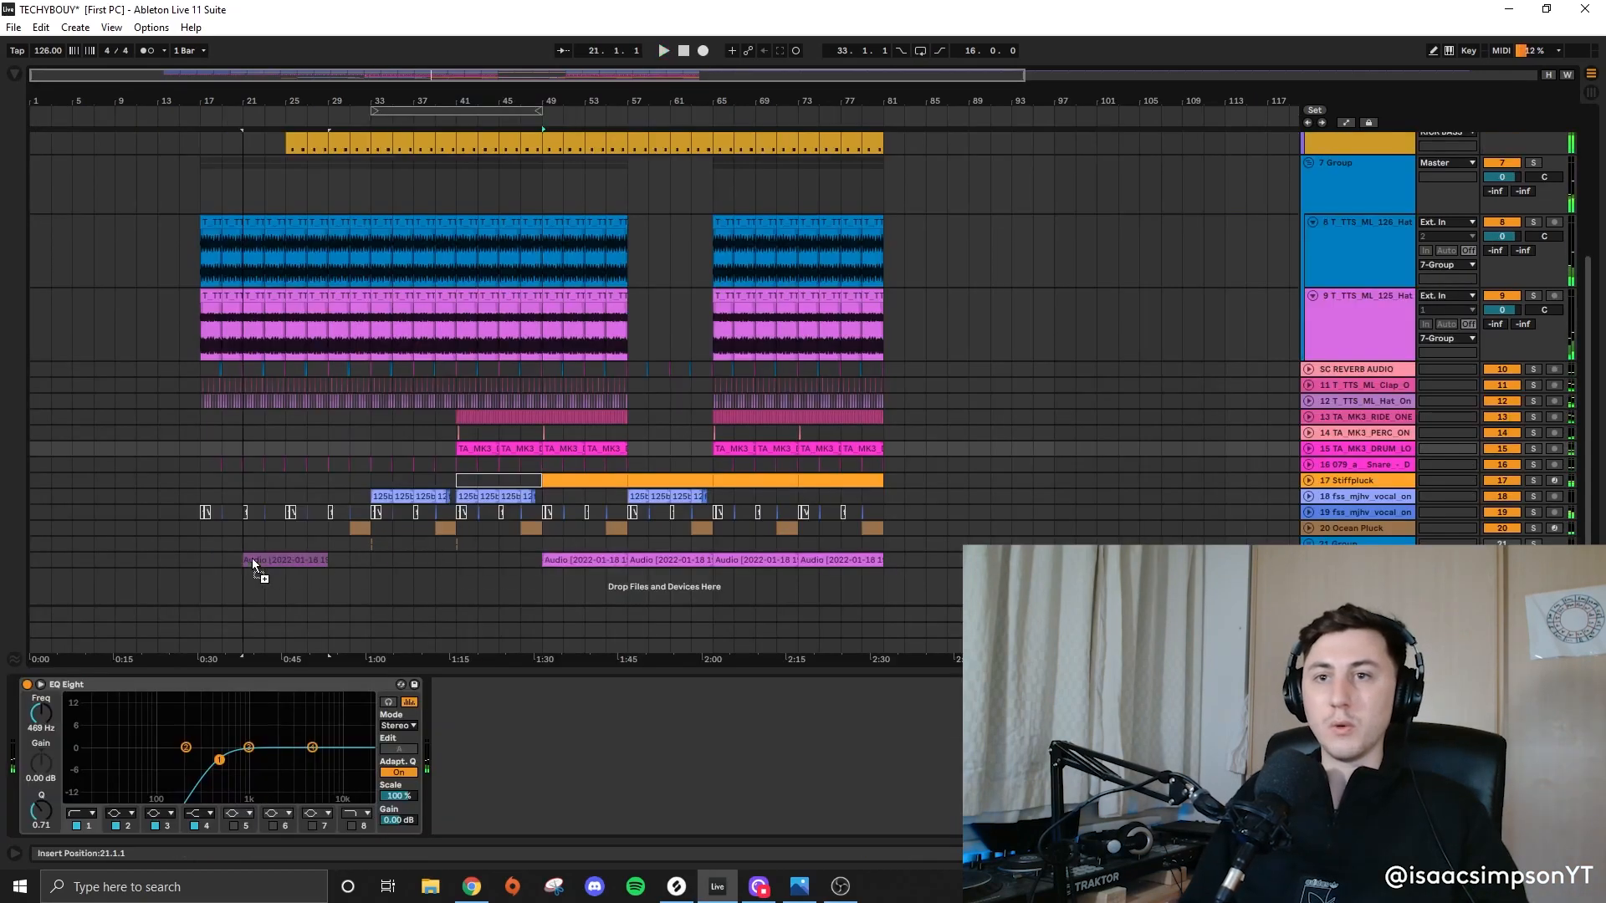
{"action": "left_click_drag", "start_coordinate": [252, 558], "coordinate": [219, 560]}
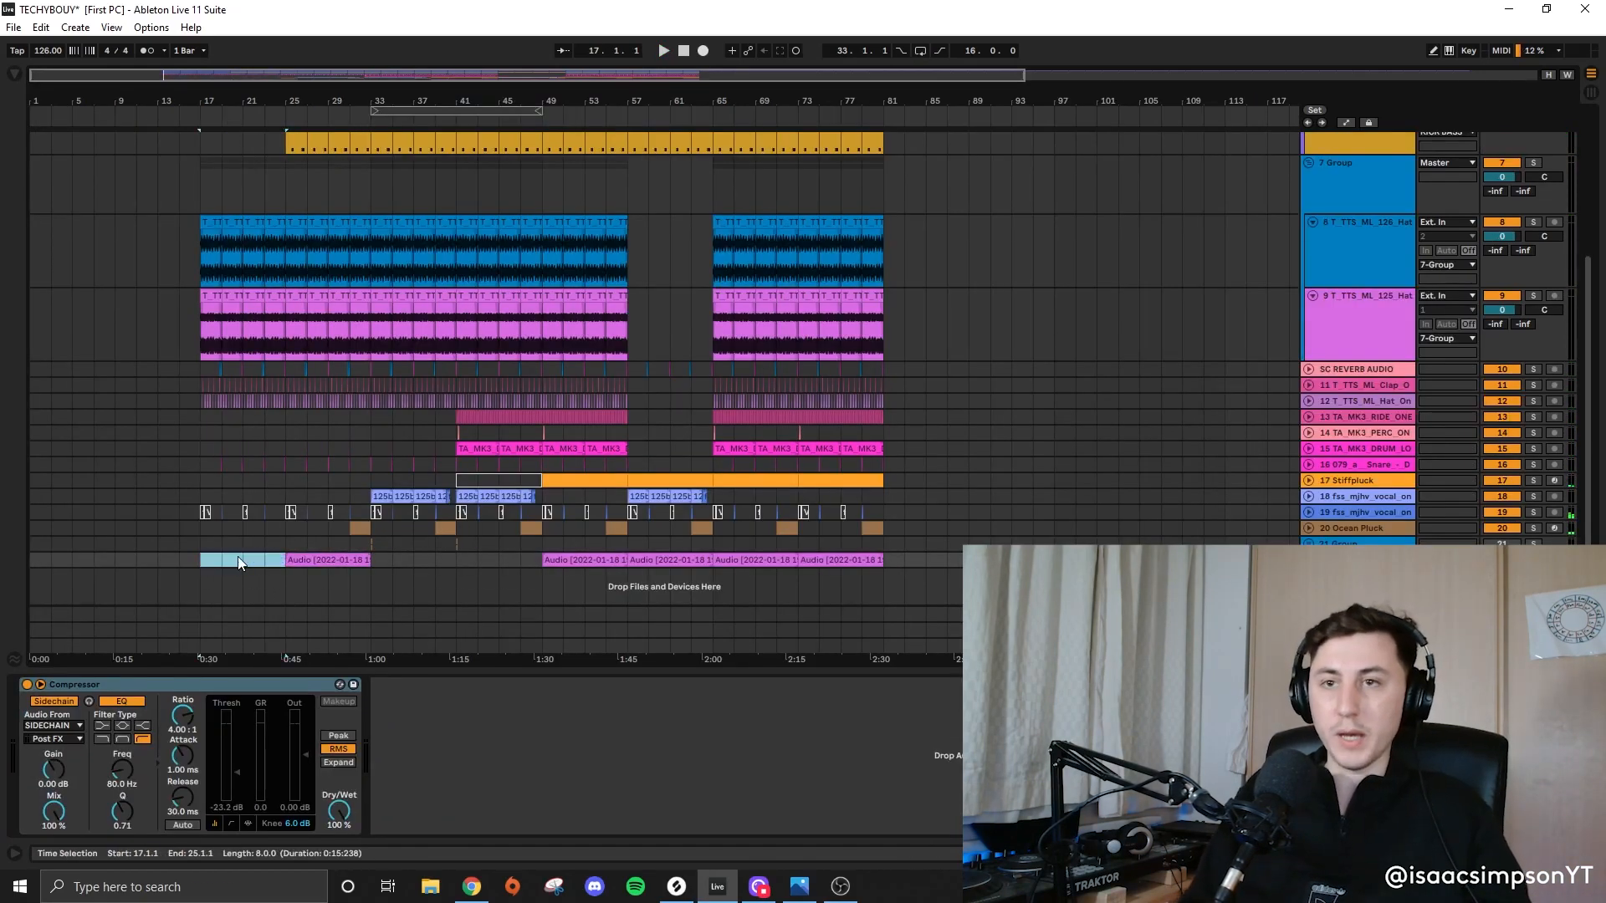
{"action": "key", "text": "ctrl+z"}
{"action": "key", "text": "space"}
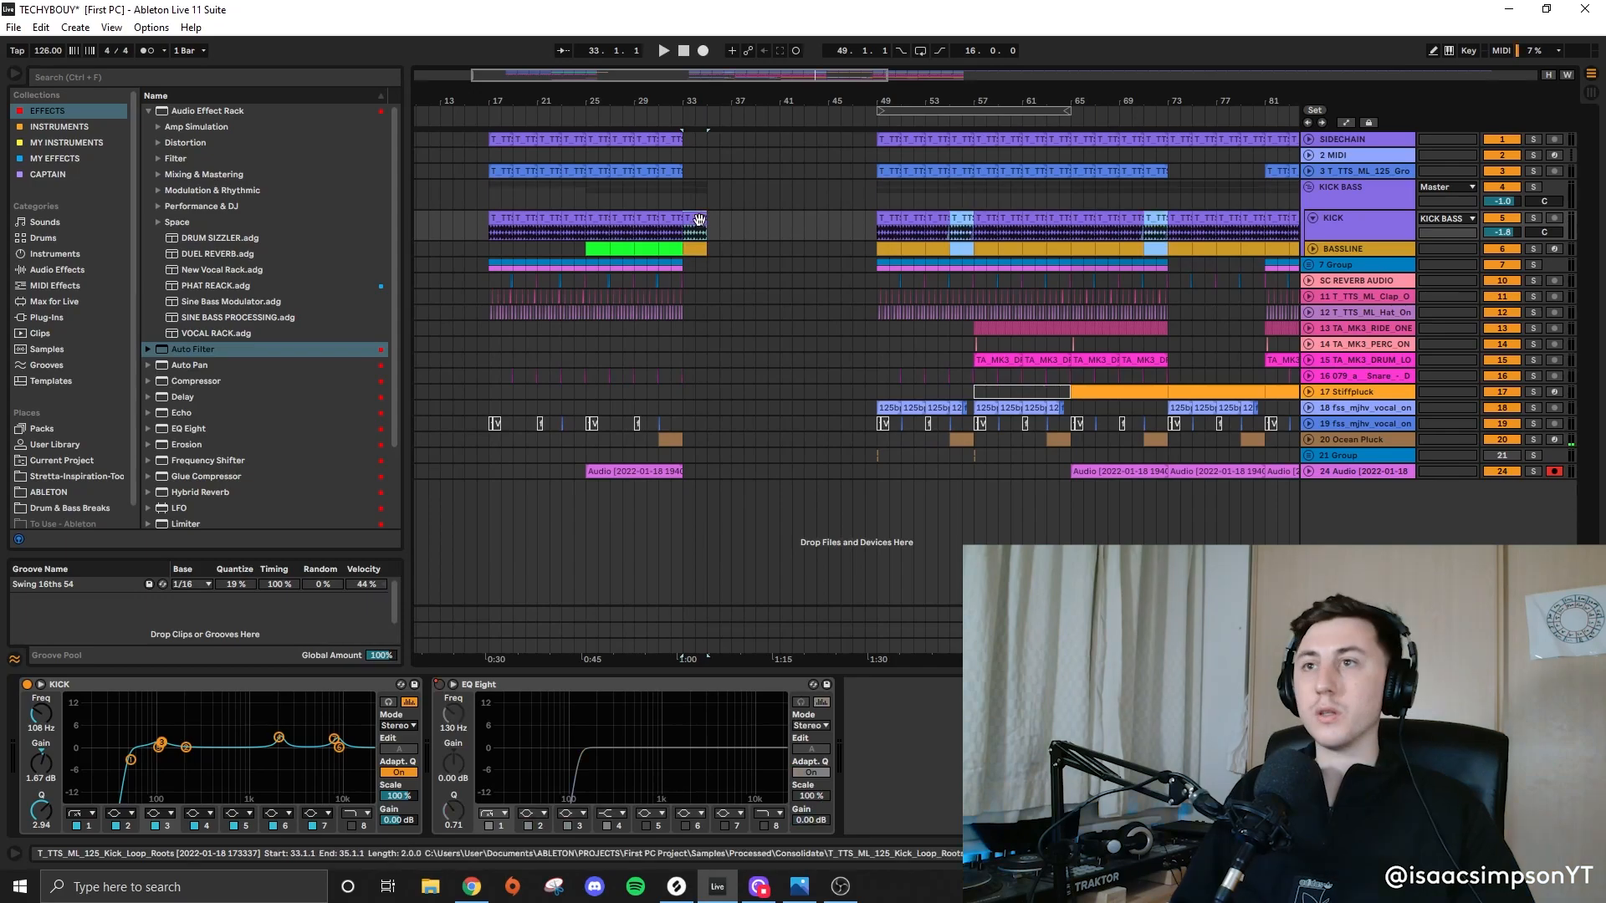
Step: Fill bars 33 to 49 with recoloured red kick and bassline clips and copy the 125bpm_vocal_55 clips across the same bars
{"action": "left_click", "coordinate": [698, 245]}
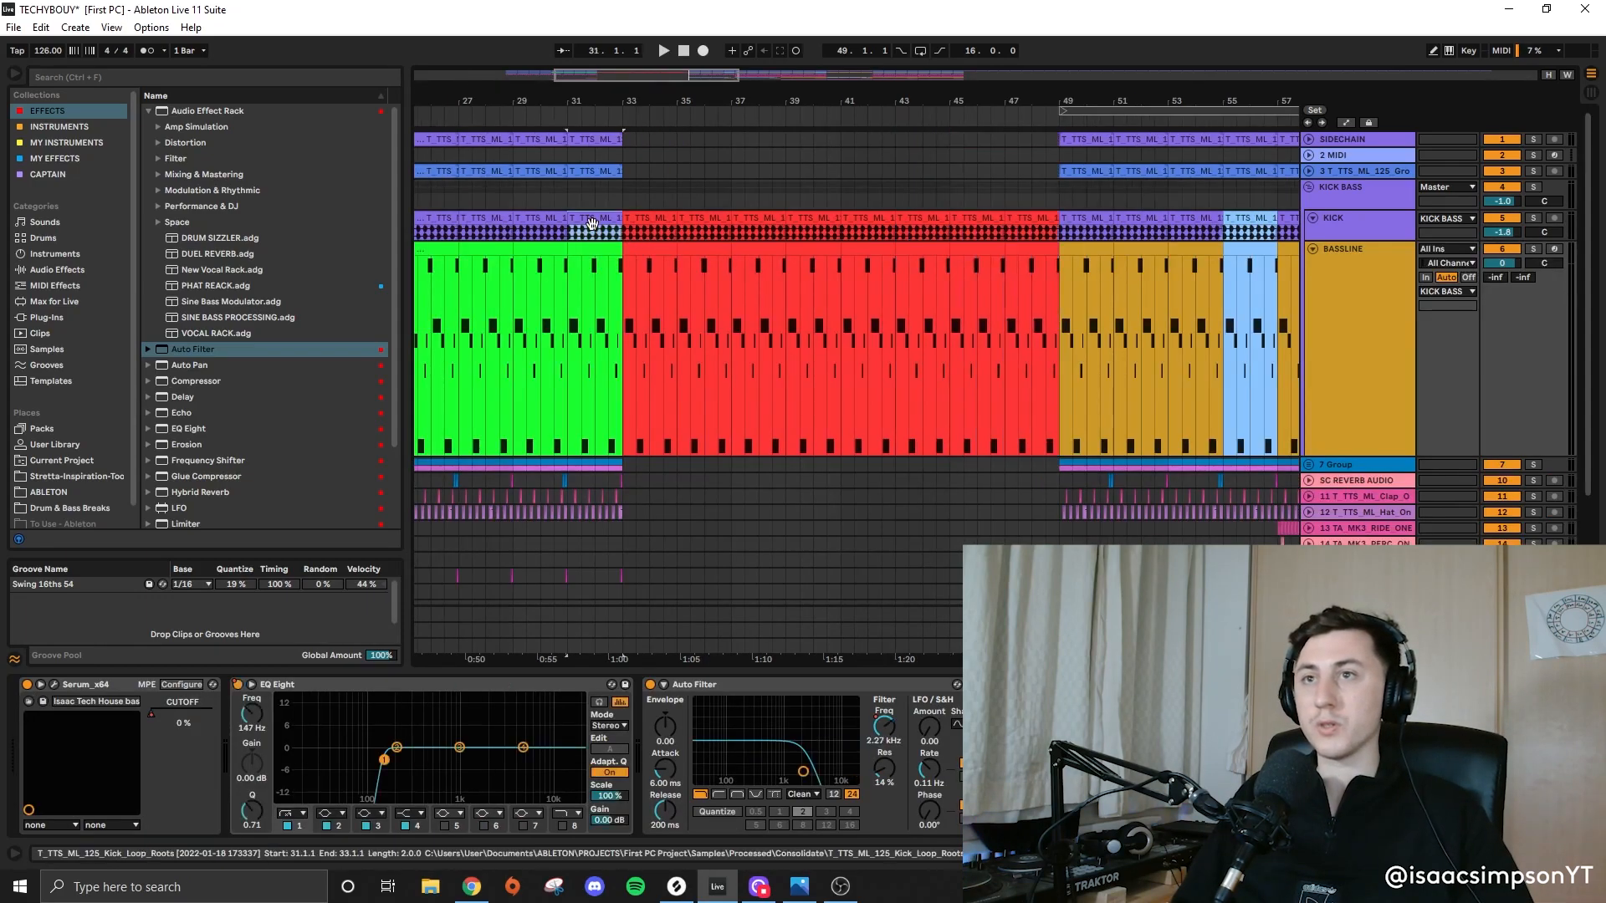
{"action": "scroll", "coordinate": [1088, 334], "scroll_direction": "down", "scroll_amount": 3}
{"action": "left_click", "coordinate": [1246, 496]}
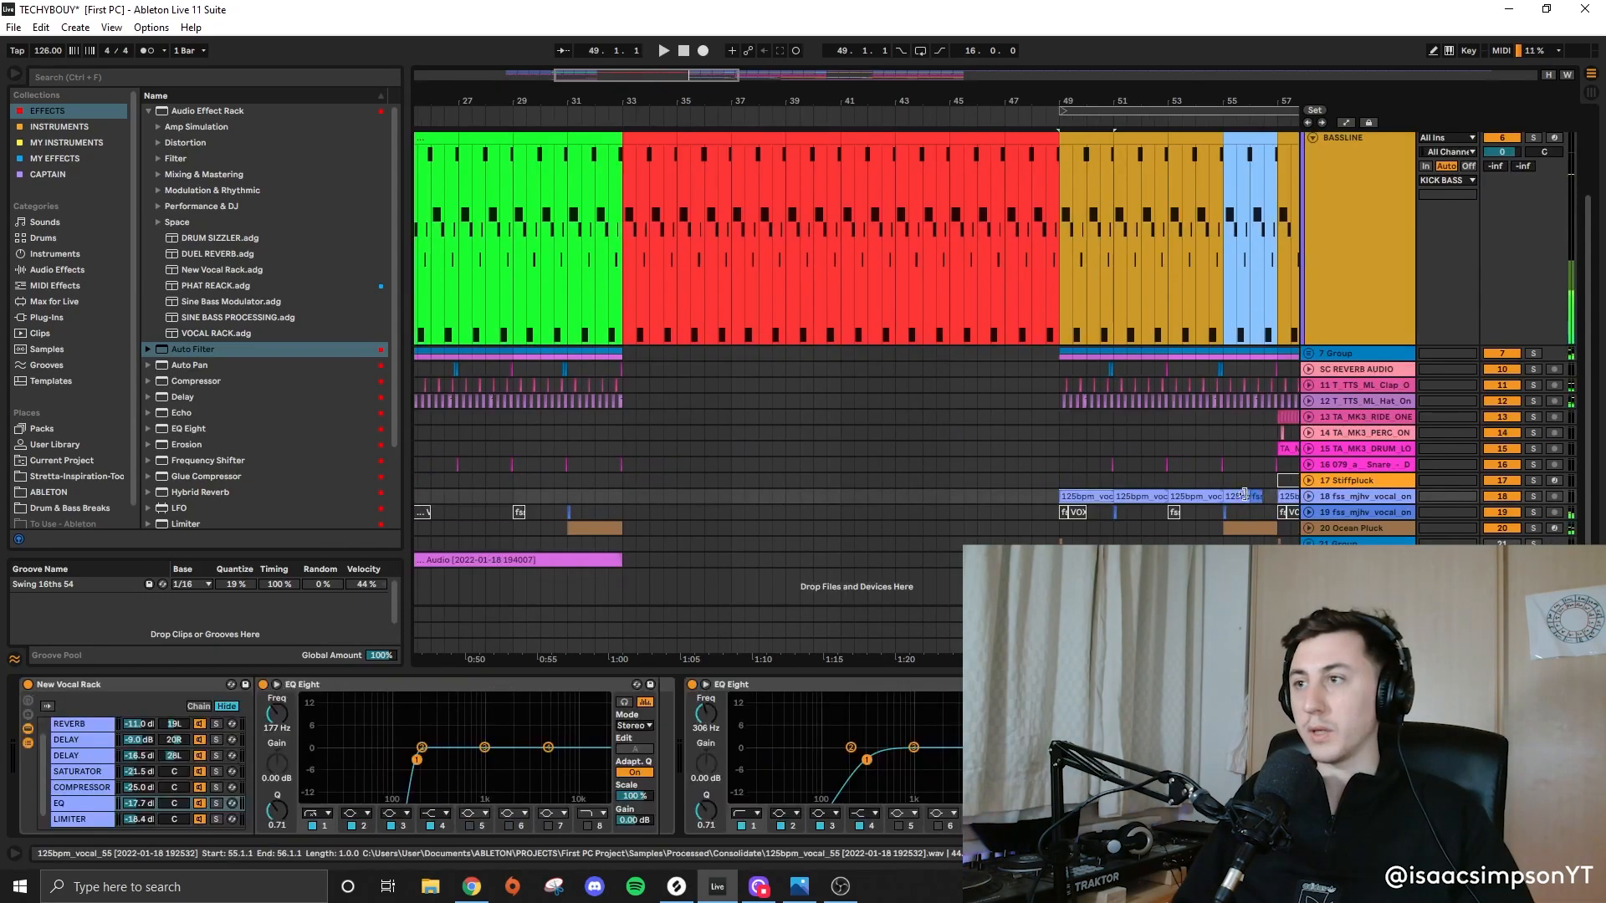
{"action": "key", "text": "ctrl+v"}
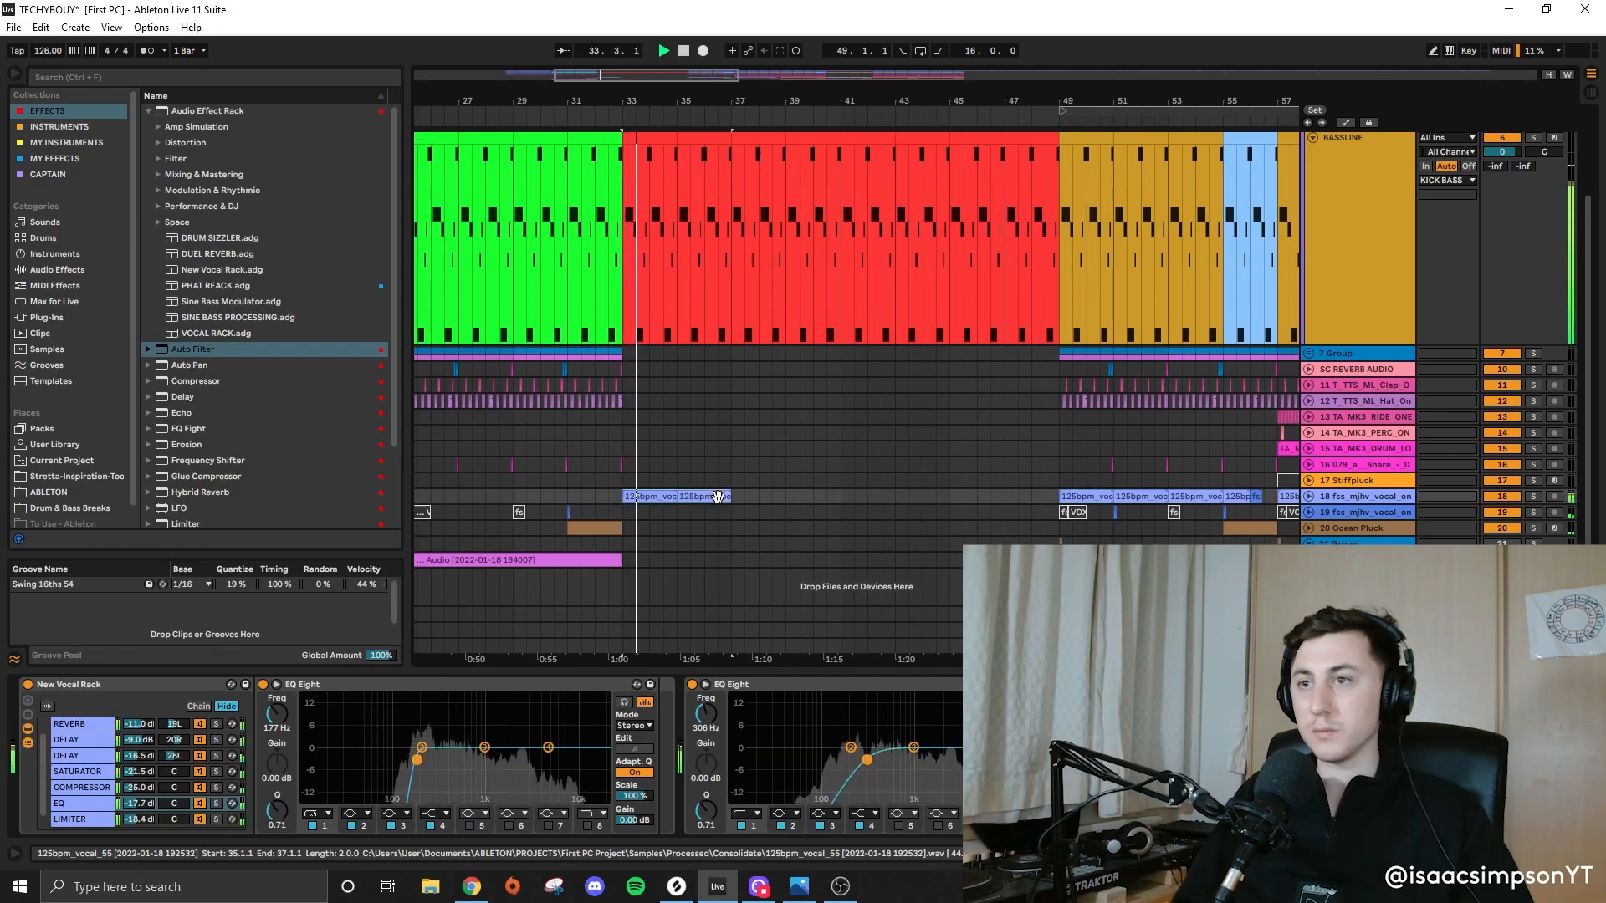
{"action": "left_click", "coordinate": [863, 364]}
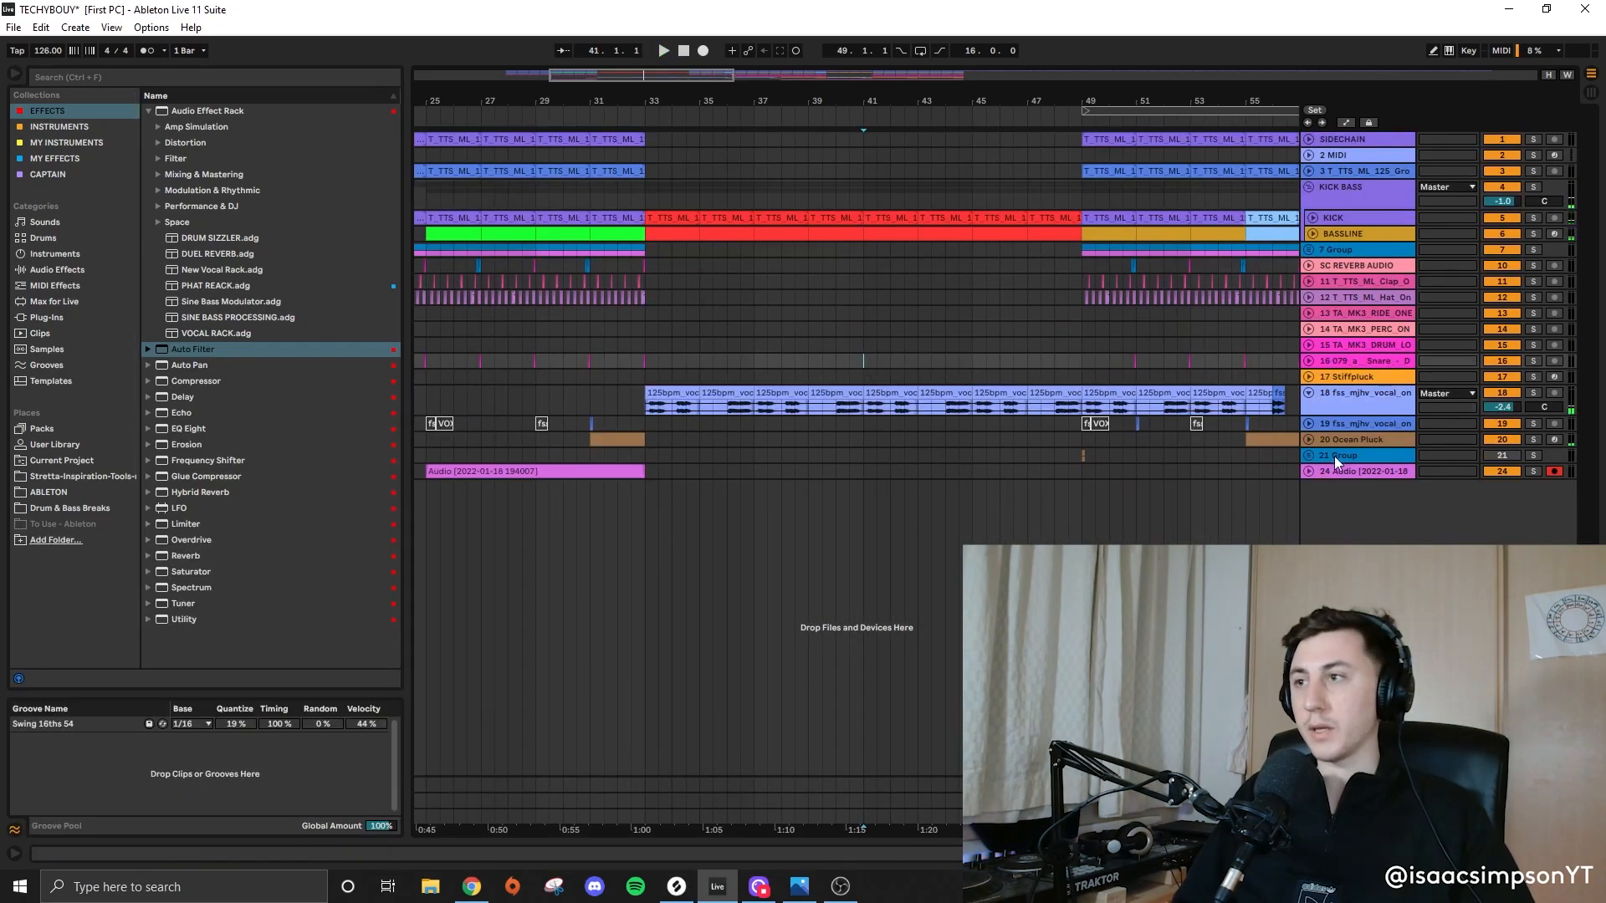
Step: Add a MIDI track below the clap track and delete the empty snare buildup audio track
{"action": "left_click", "coordinate": [1338, 470]}
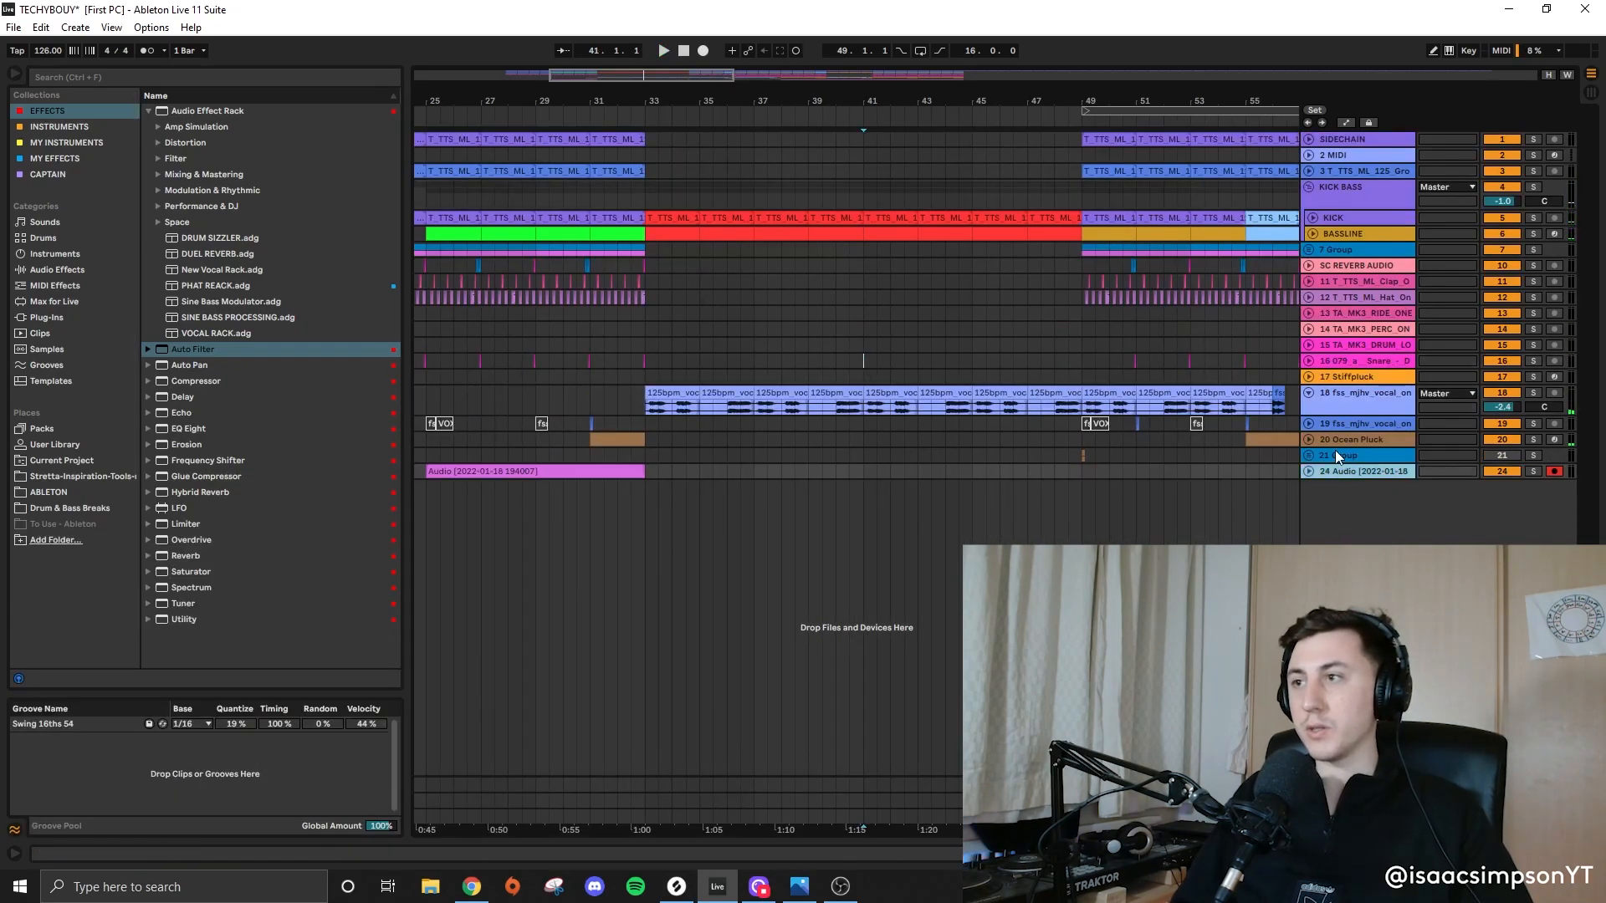
{"action": "left_click", "coordinate": [1328, 422]}
{"action": "key", "text": "ctrl+z"}
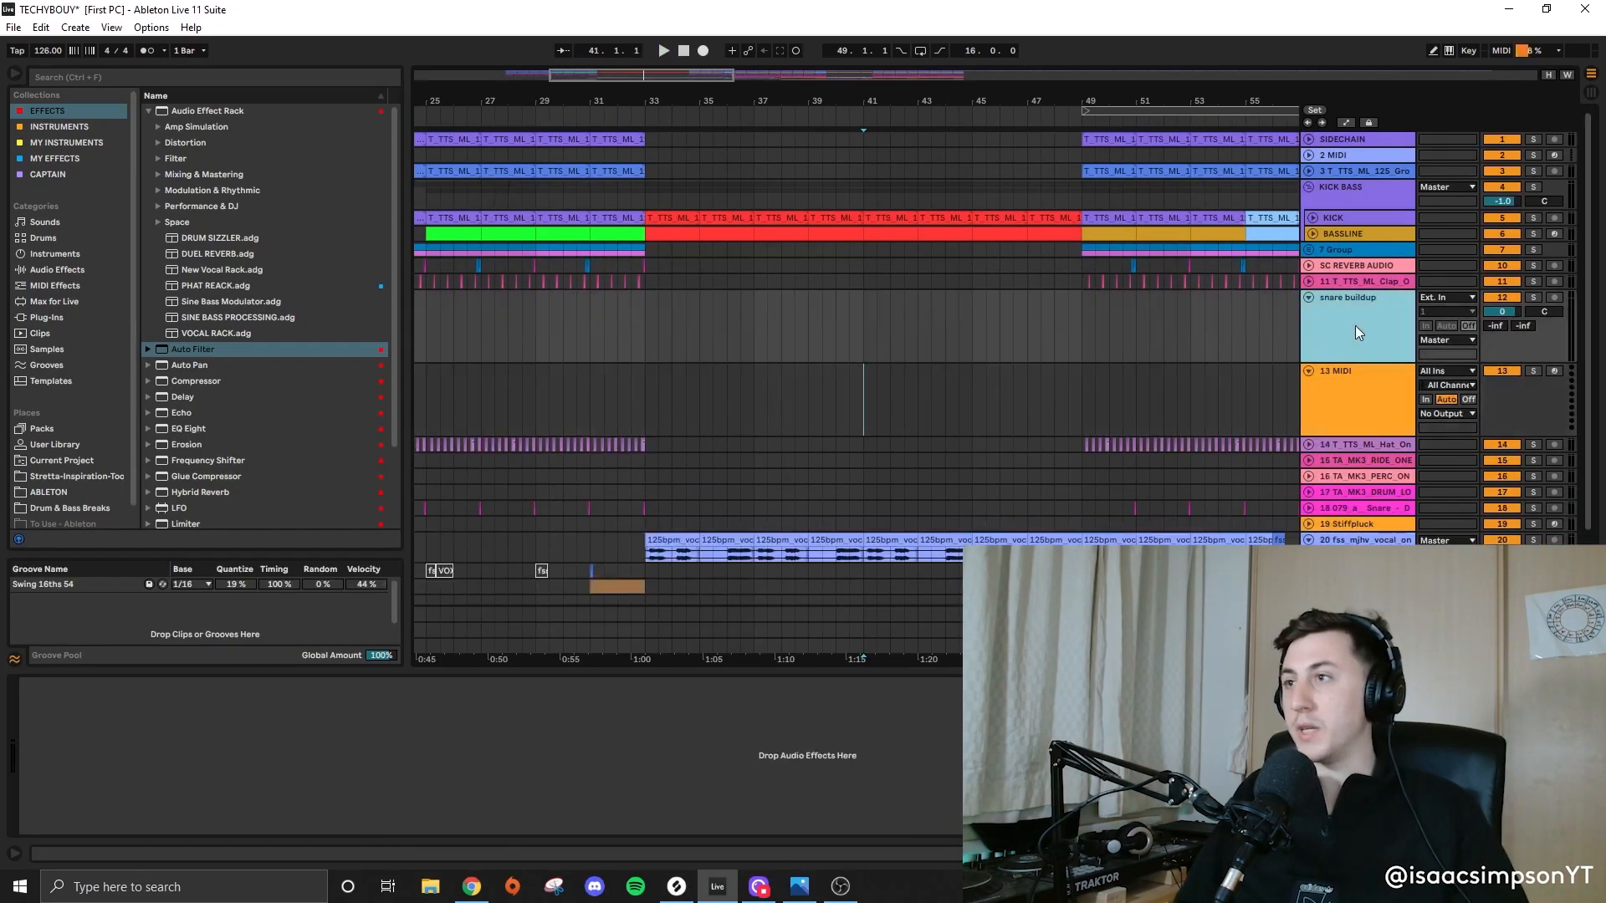
{"action": "key", "text": "Delete"}
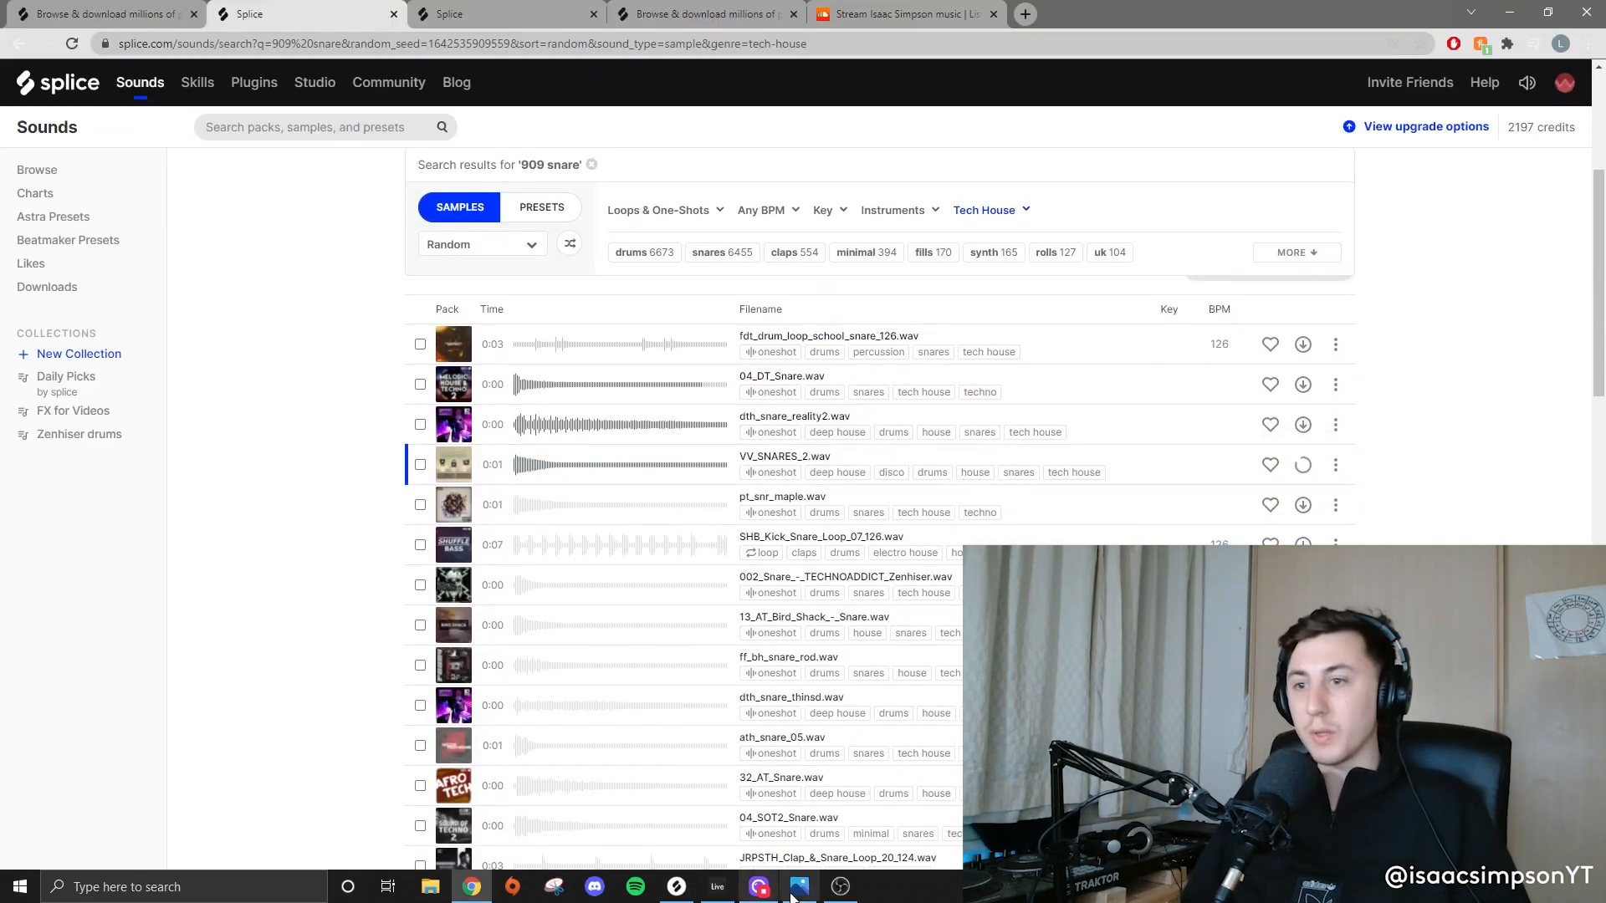
Step: Load the VV_SNARES_2 sample from Splice onto the new MIDI track and create an empty MIDI clip from bar 41 to 49
{"action": "left_click", "coordinate": [709, 888]}
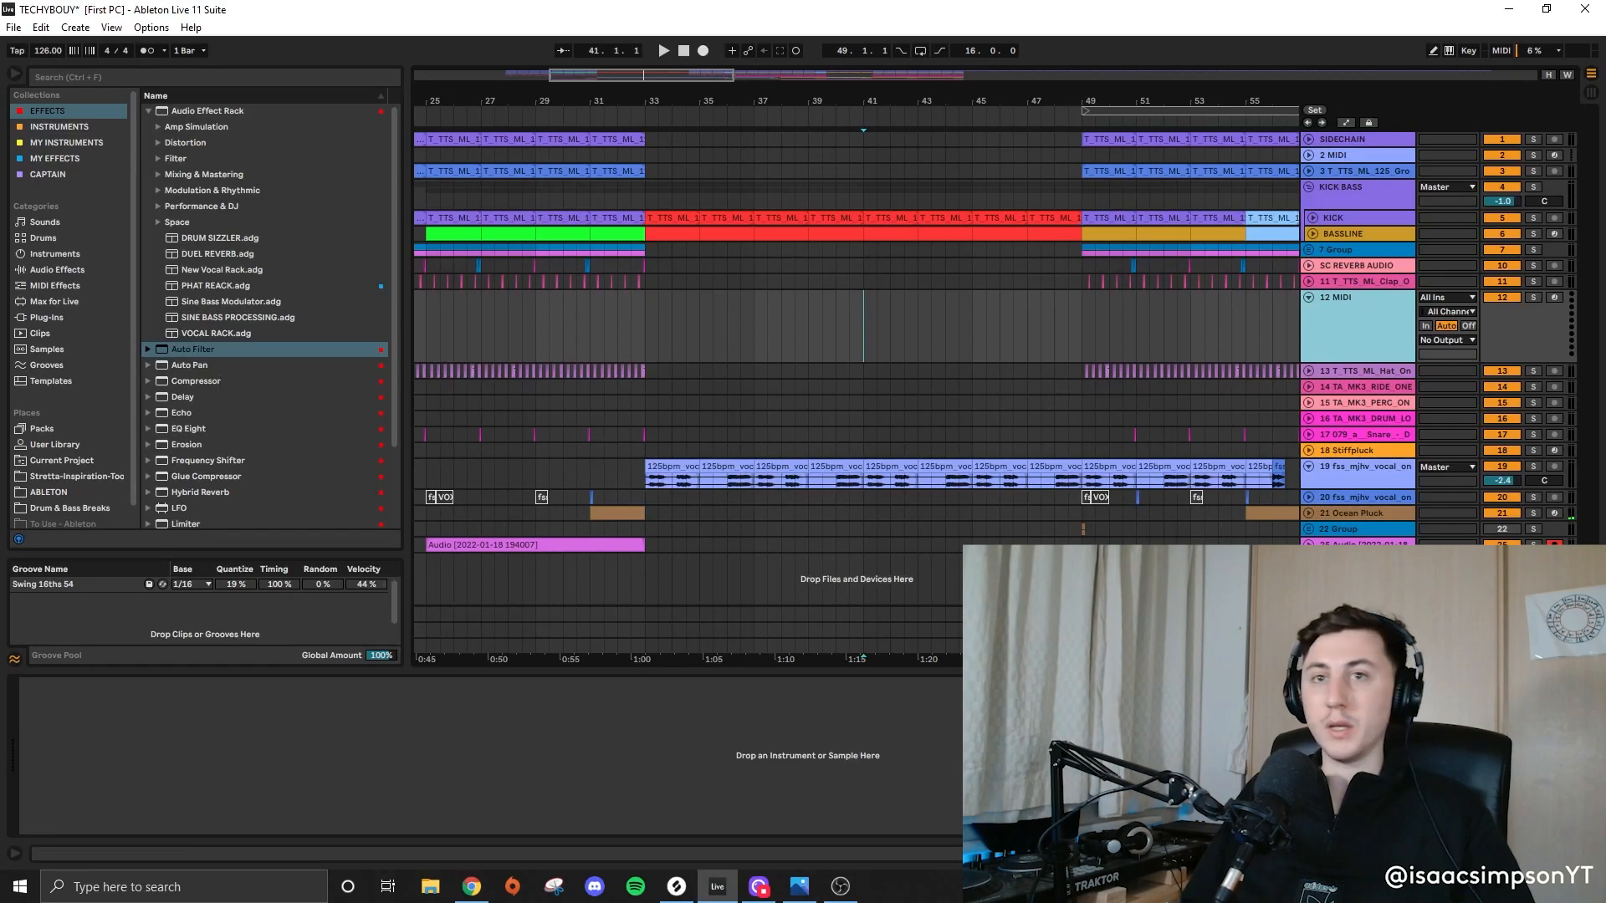
{"action": "left_click_drag", "start_coordinate": [717, 886], "coordinate": [343, 769]}
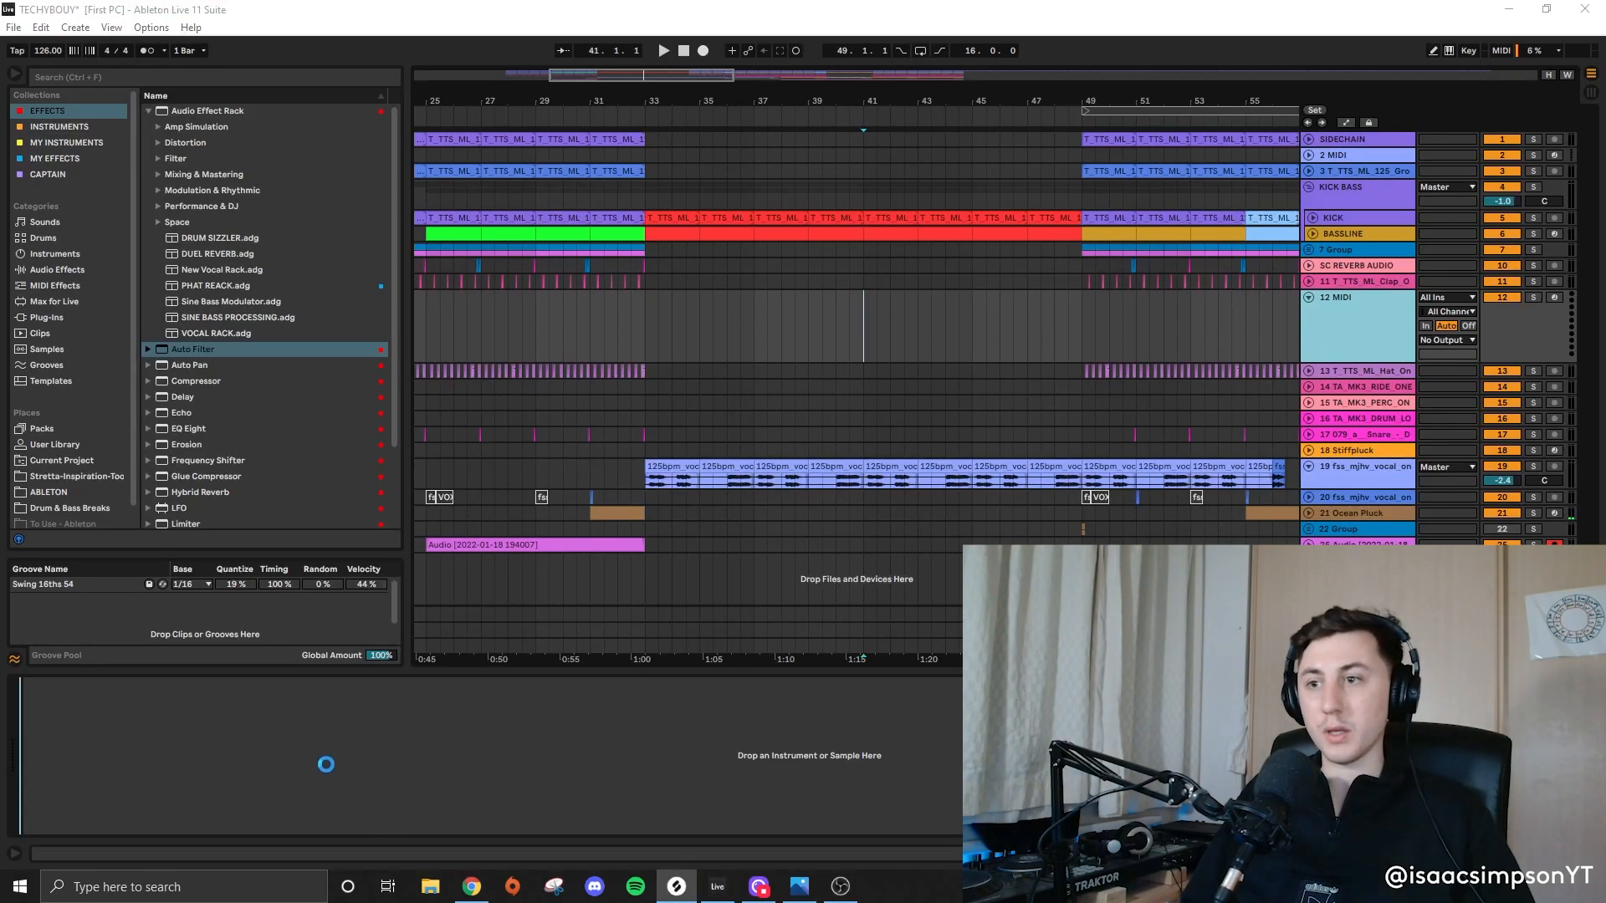
{"action": "left_click_drag", "start_coordinate": [864, 329], "coordinate": [1052, 328]}
{"action": "key", "text": "ctrl+shift+m"}
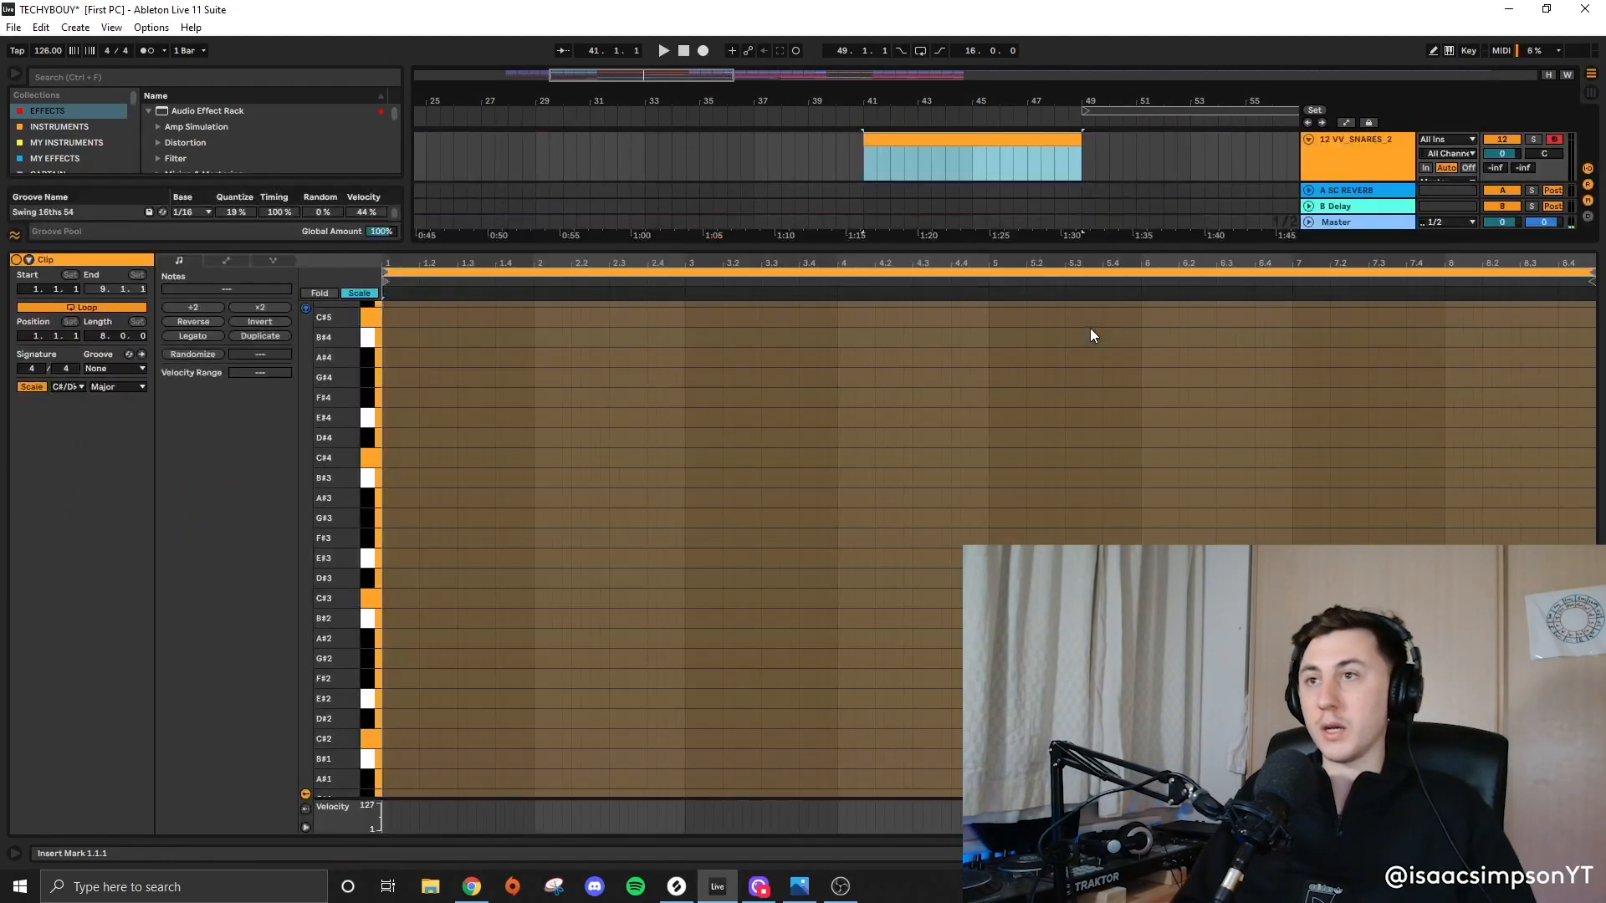
Step: Fill the snare clip with continuously repeated 1/16 C3 notes of alternating velocity
{"action": "key", "text": "ctrl+d"}
{"action": "key", "text": "ctrl+d"}
{"action": "key", "text": "ctrl+d"}
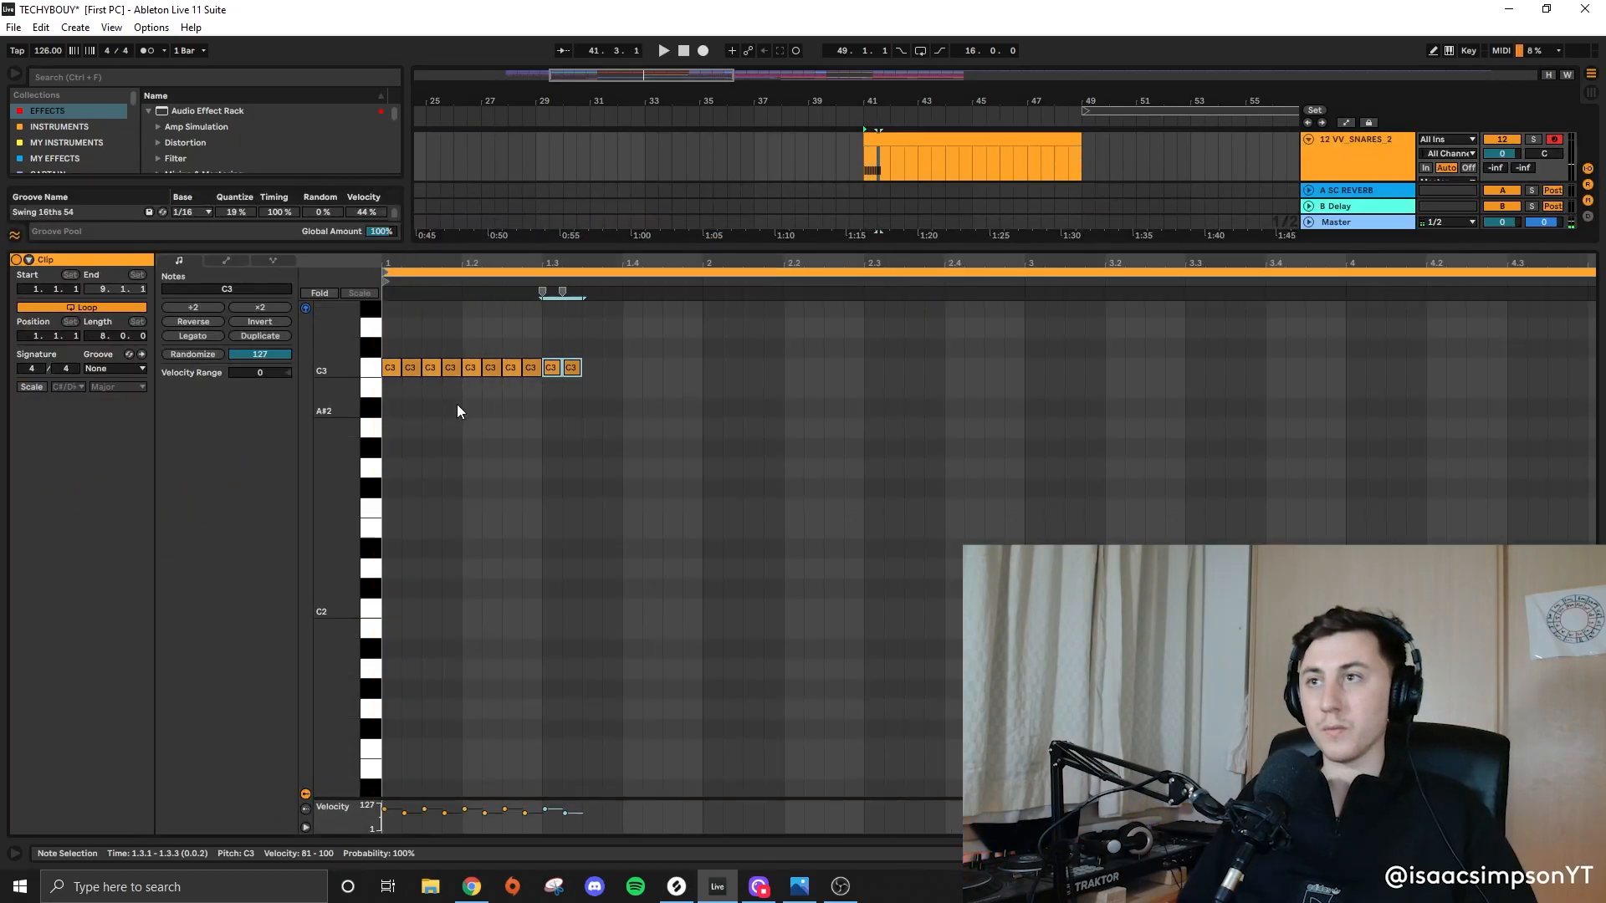
{"action": "key", "text": "ctrl+d"}
{"action": "key", "text": "ctrl+d"}
{"action": "key", "text": "ctrl+d"}
{"action": "key", "text": "ctrl+d"}
{"action": "key", "text": "ctrl+d"}
{"action": "key", "text": "ctrl+d"}
{"action": "key", "text": "ctrl+d"}
{"action": "key", "text": "ctrl+d"}
{"action": "key", "text": "ctrl+d"}
{"action": "key", "text": "ctrl+d"}
{"action": "key", "text": "ctrl+d"}
{"action": "key", "text": "ctrl+d"}
{"action": "key", "text": "ctrl+d"}
{"action": "key", "text": "ctrl+d"}
{"action": "key", "text": "ctrl+d"}
{"action": "key", "text": "ctrl+d"}
{"action": "key", "text": "ctrl+d"}
{"action": "key", "text": "ctrl+d"}
{"action": "key", "text": "ctrl+d"}
{"action": "key", "text": "ctrl+d"}
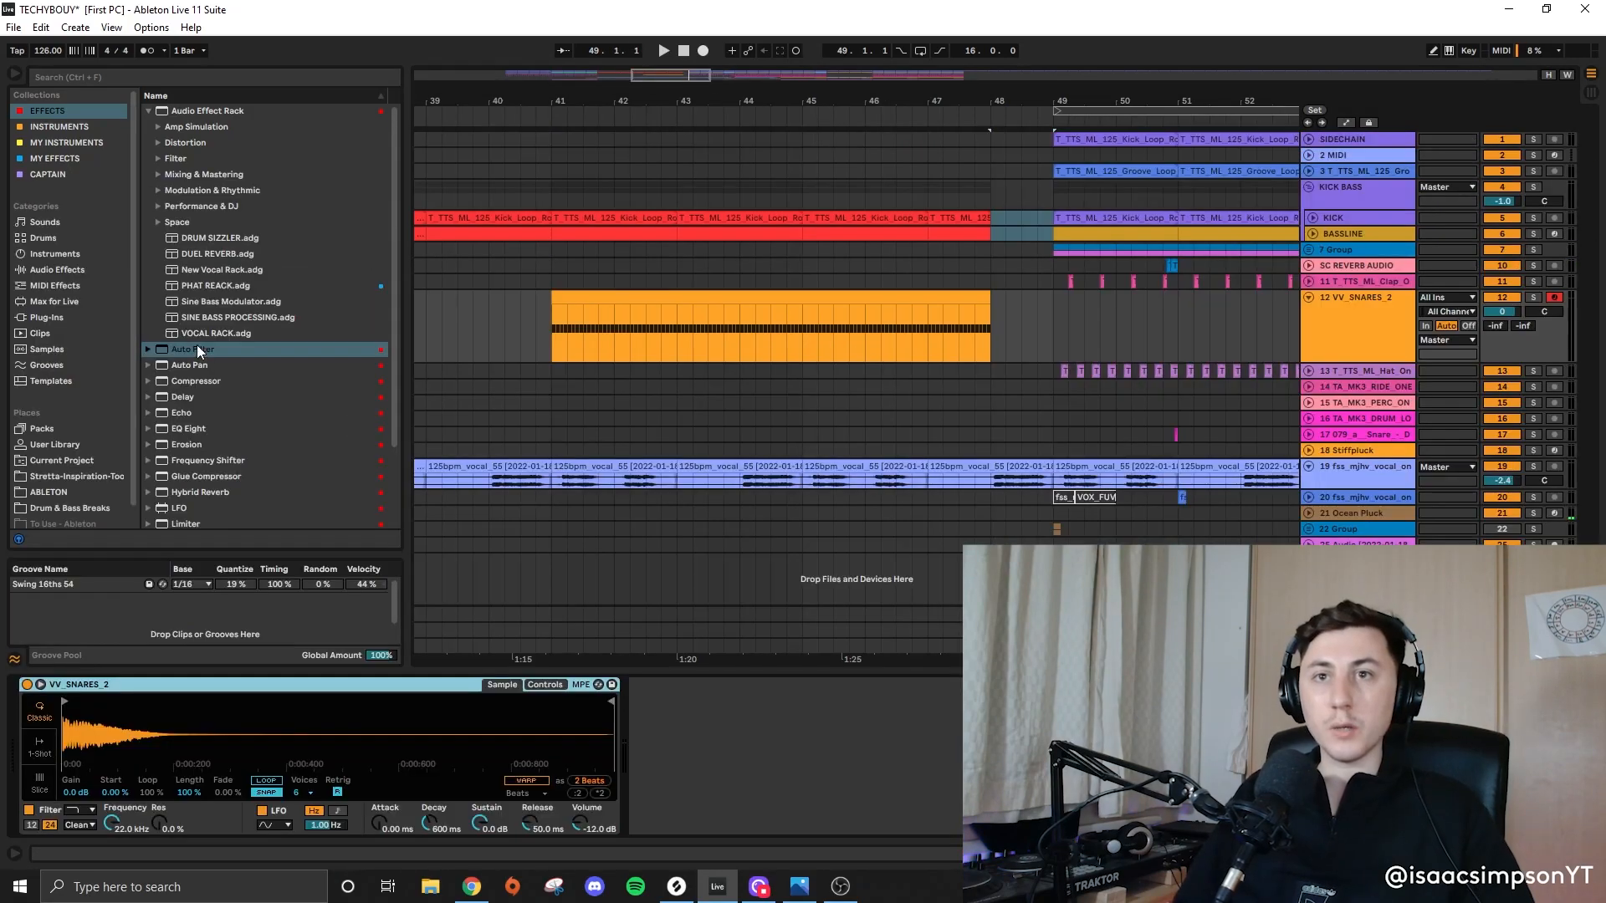
Step: Add a high-pass Auto Filter to the VV_SNARES_2 track and automate the Reverb's dry/wet amount over the snare build-up
{"action": "left_click_drag", "start_coordinate": [198, 346], "coordinate": [352, 377]}
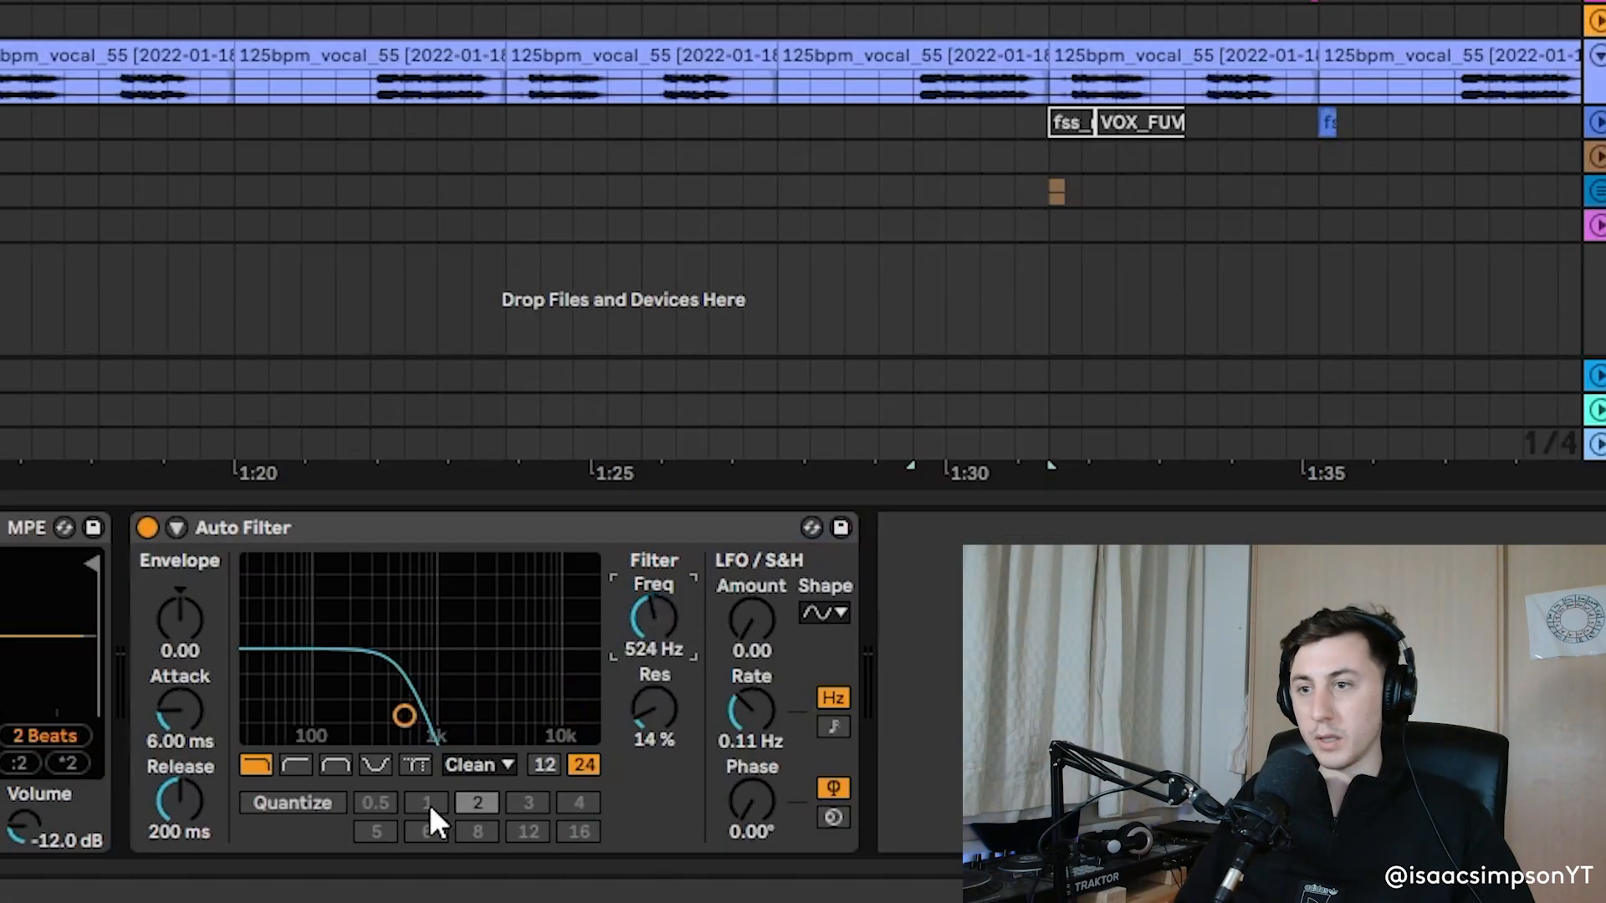
{"action": "left_click", "coordinate": [714, 795]}
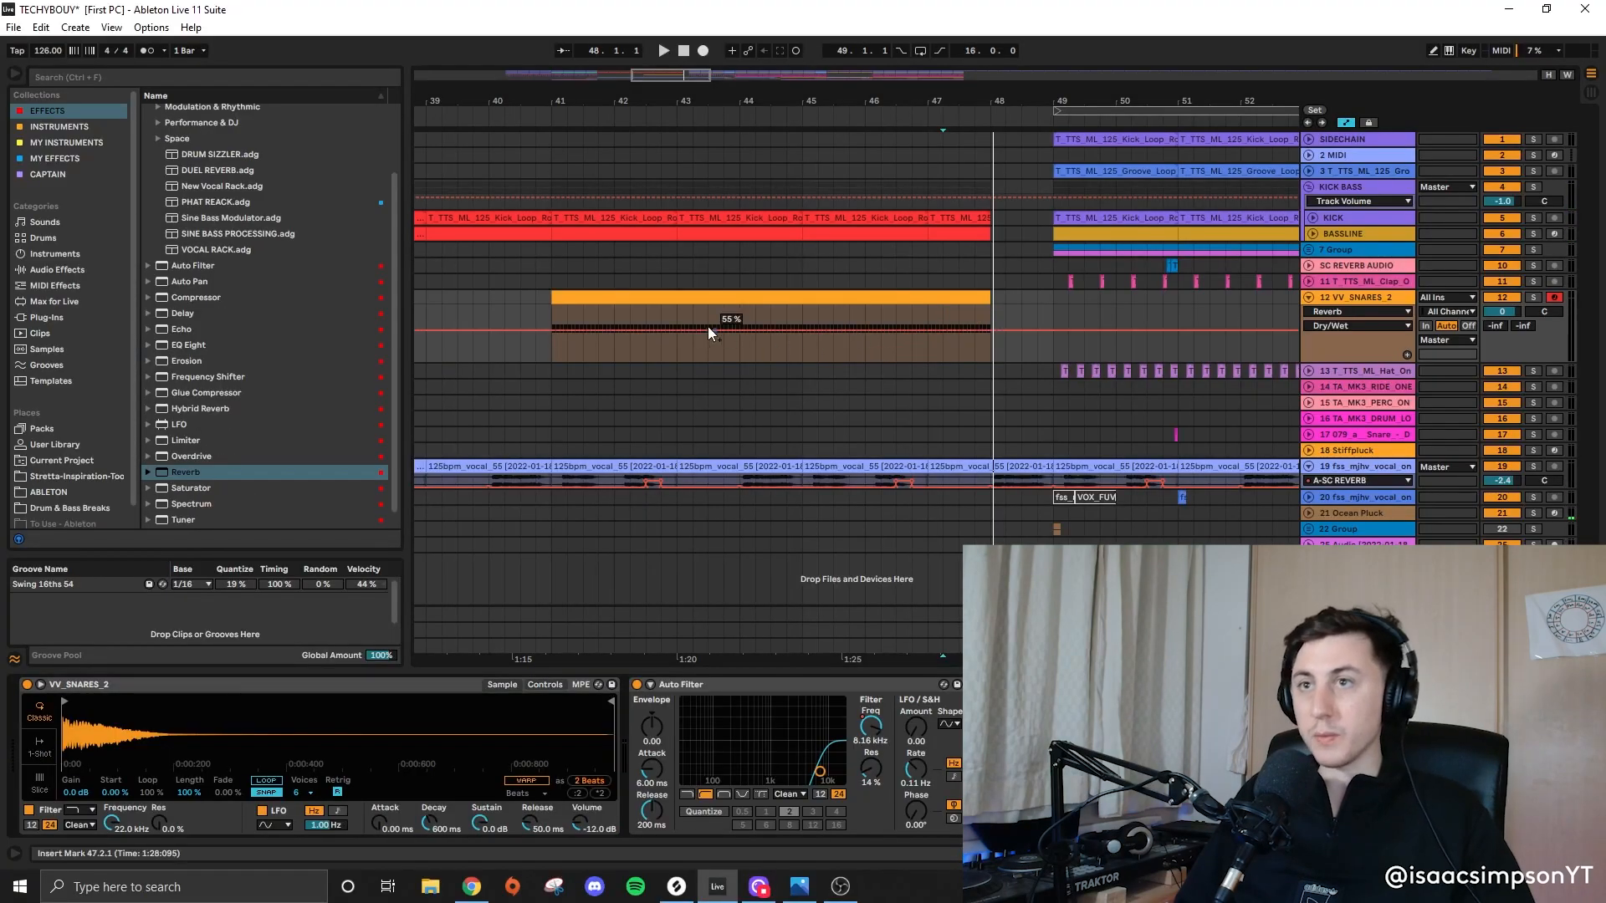
{"action": "left_click_drag", "start_coordinate": [802, 333], "coordinate": [835, 353]}
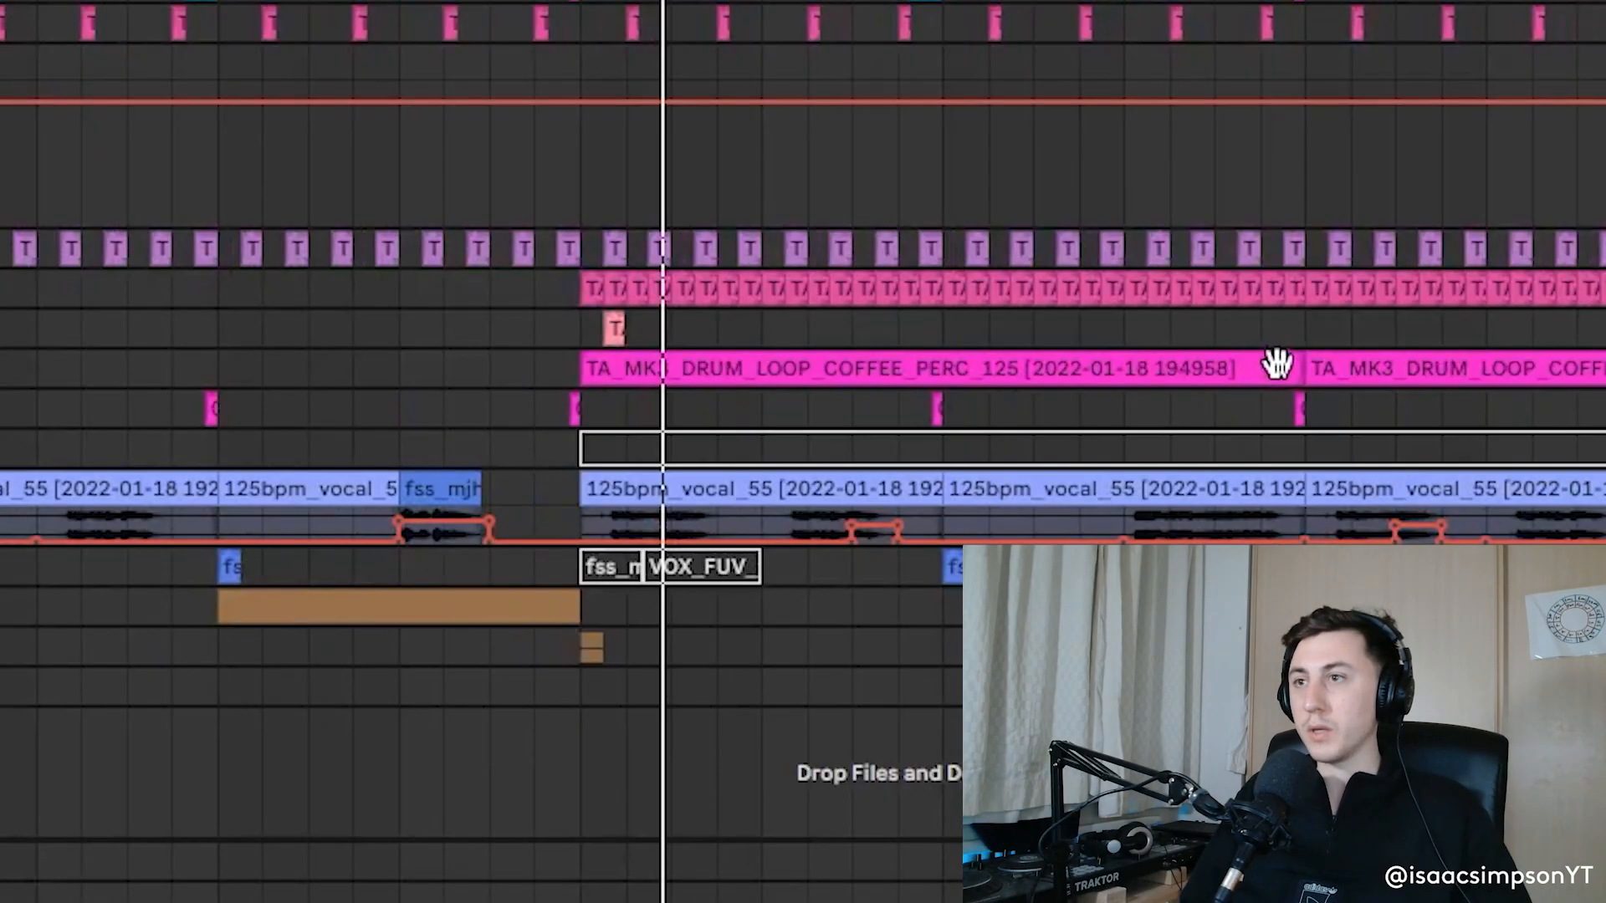
Step: Shorten the coffee percussion loop at bar 57 to two bars and add the 019_Drum_Fill_123bpm sample as fills before the section changes
{"action": "left_click_drag", "start_coordinate": [1297, 368], "coordinate": [929, 377]}
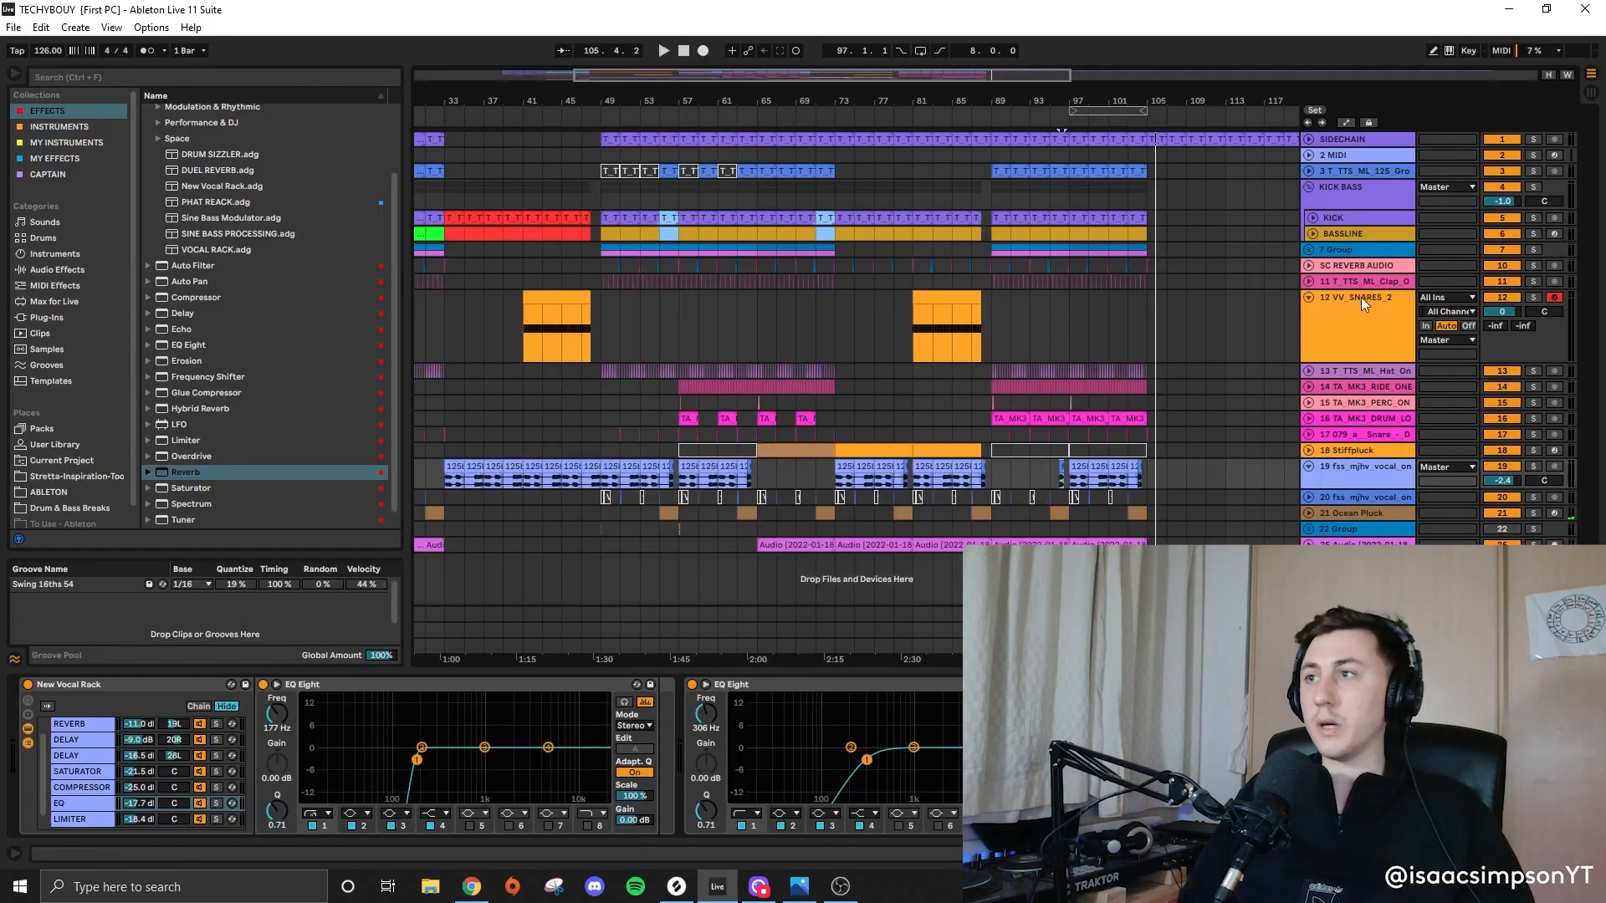
{"action": "left_click", "coordinate": [1340, 315]}
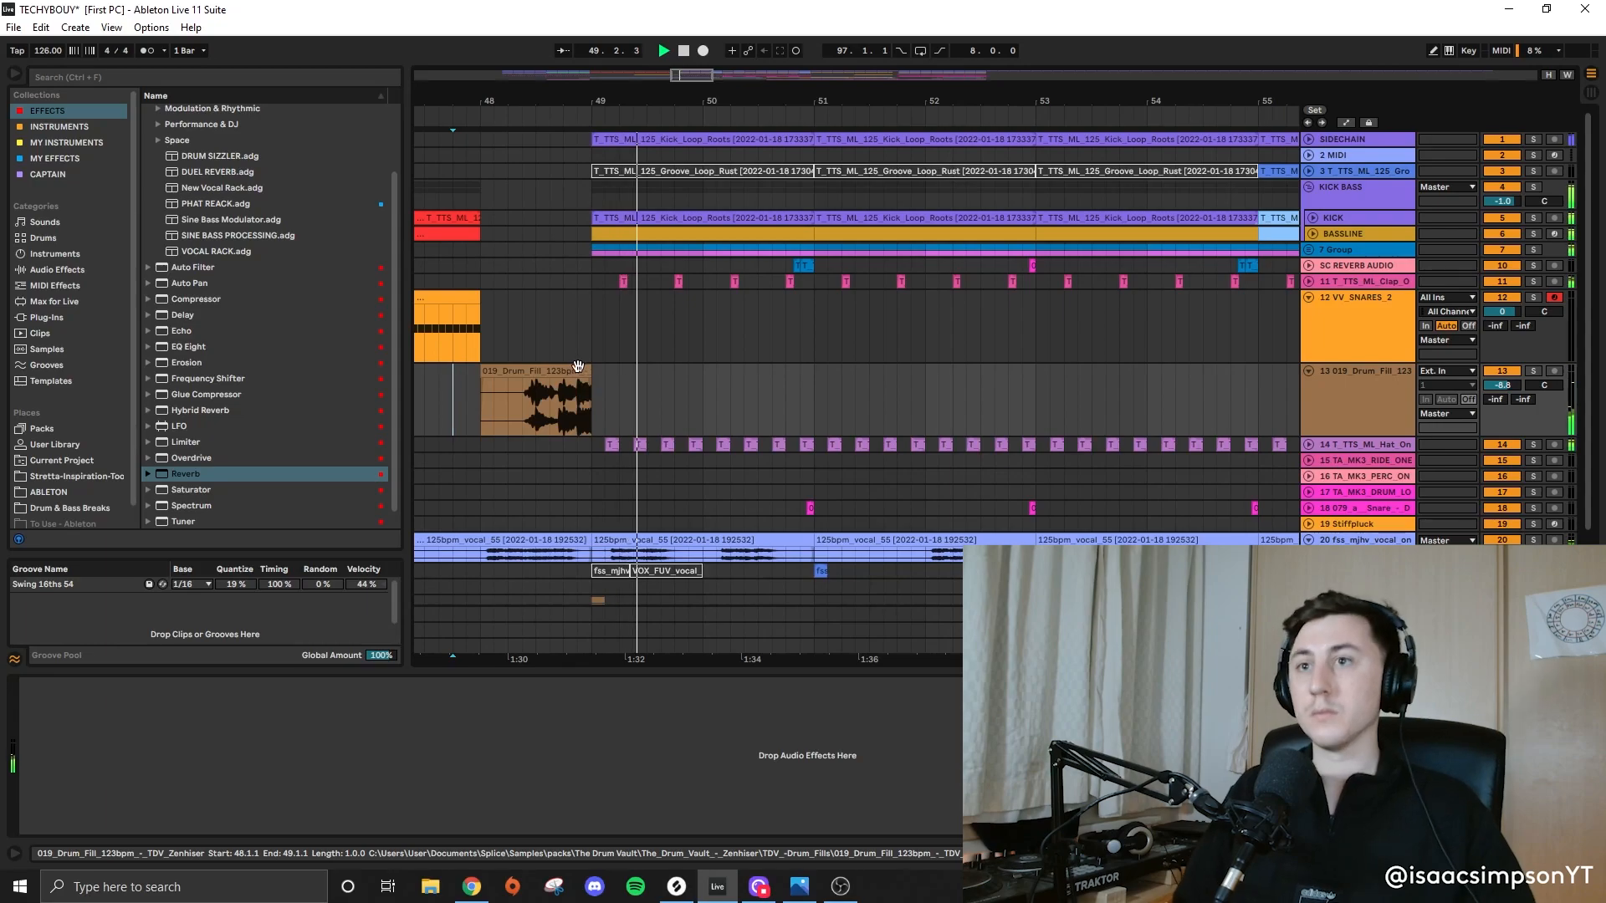
{"action": "scroll", "coordinate": [577, 366], "scroll_direction": "down", "scroll_amount": 2}
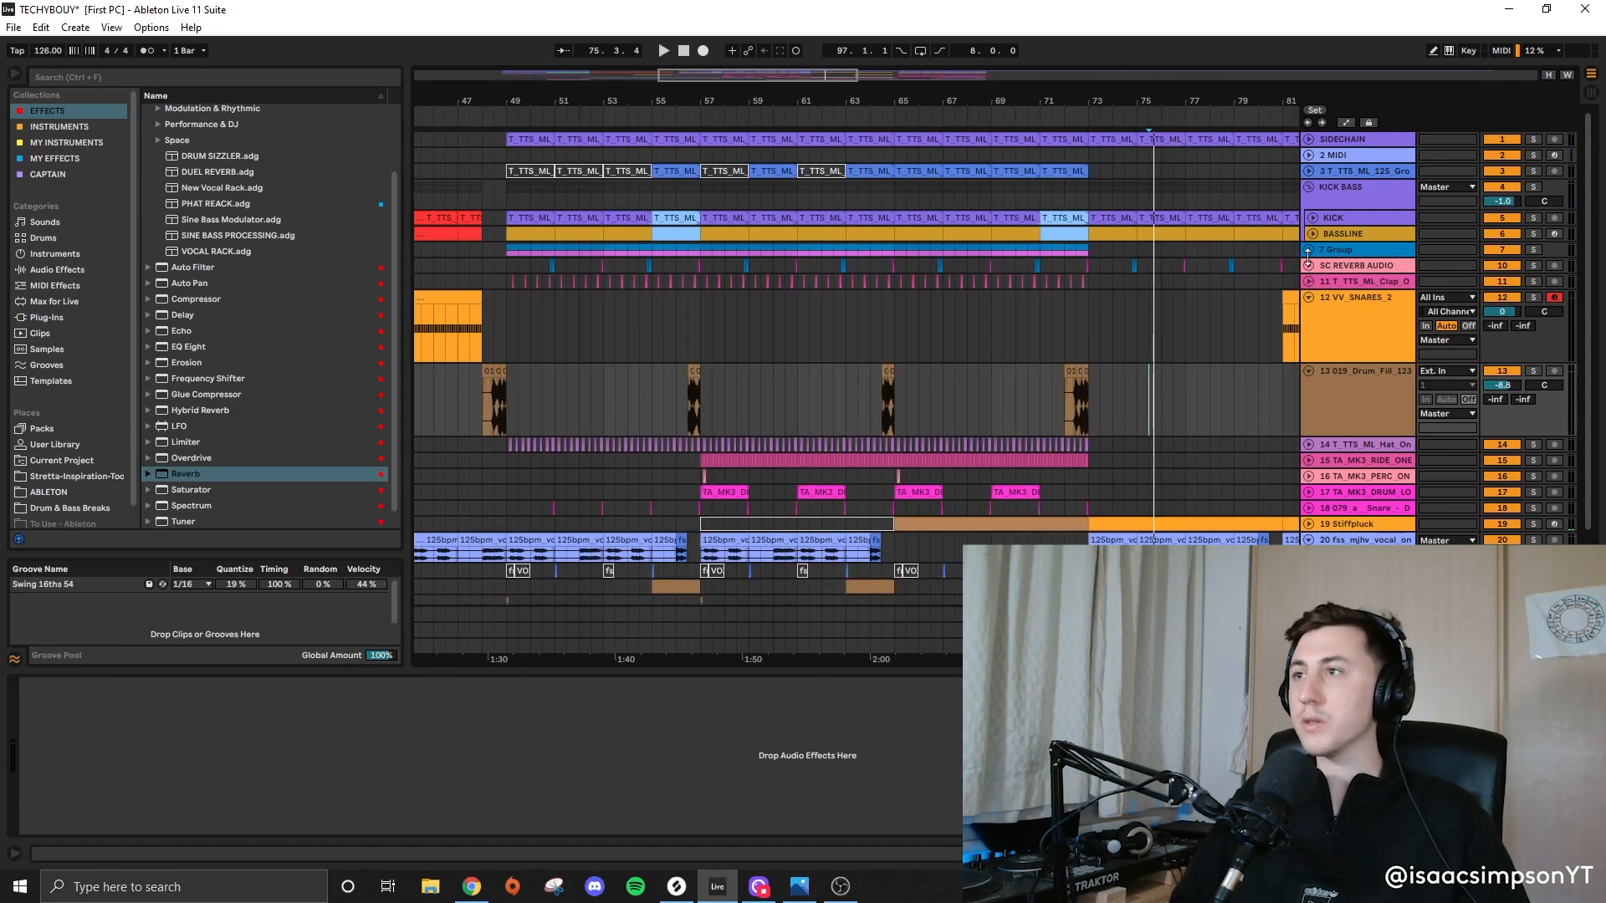
{"action": "left_click", "coordinate": [1308, 251]}
{"action": "left_click", "coordinate": [1308, 251]}
{"action": "left_click", "coordinate": [1309, 170]}
{"action": "left_click", "coordinate": [1309, 171]}
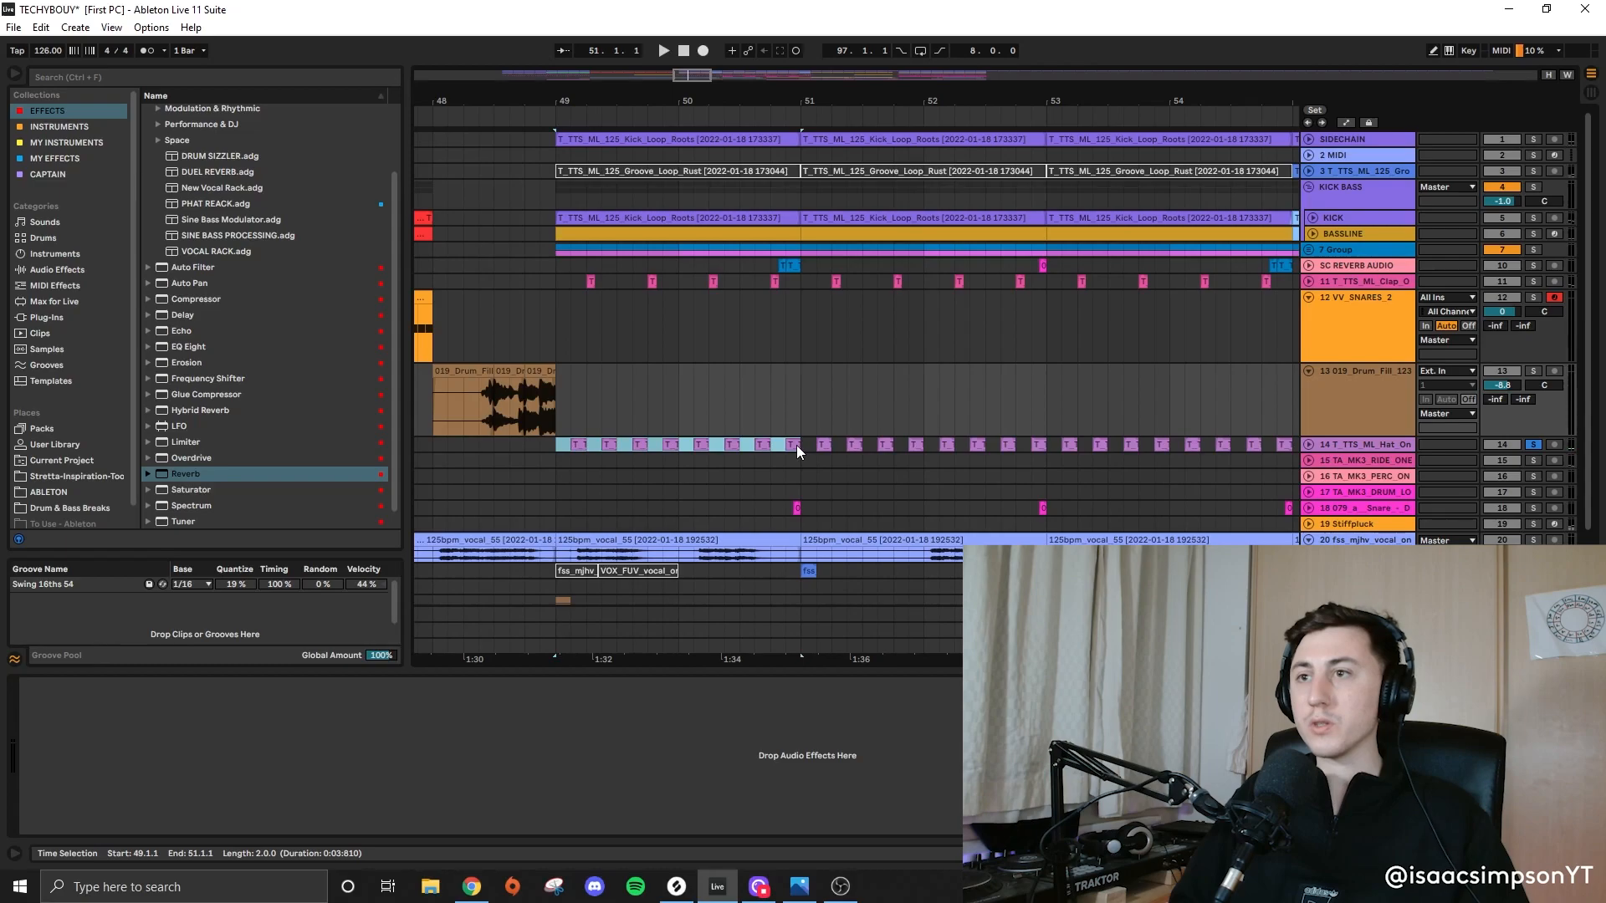
Step: Deactivate the hat clips on track 14 from bar 49 onwards and play the transition
{"action": "left_click", "coordinate": [796, 445]}
{"action": "key", "text": "0"}
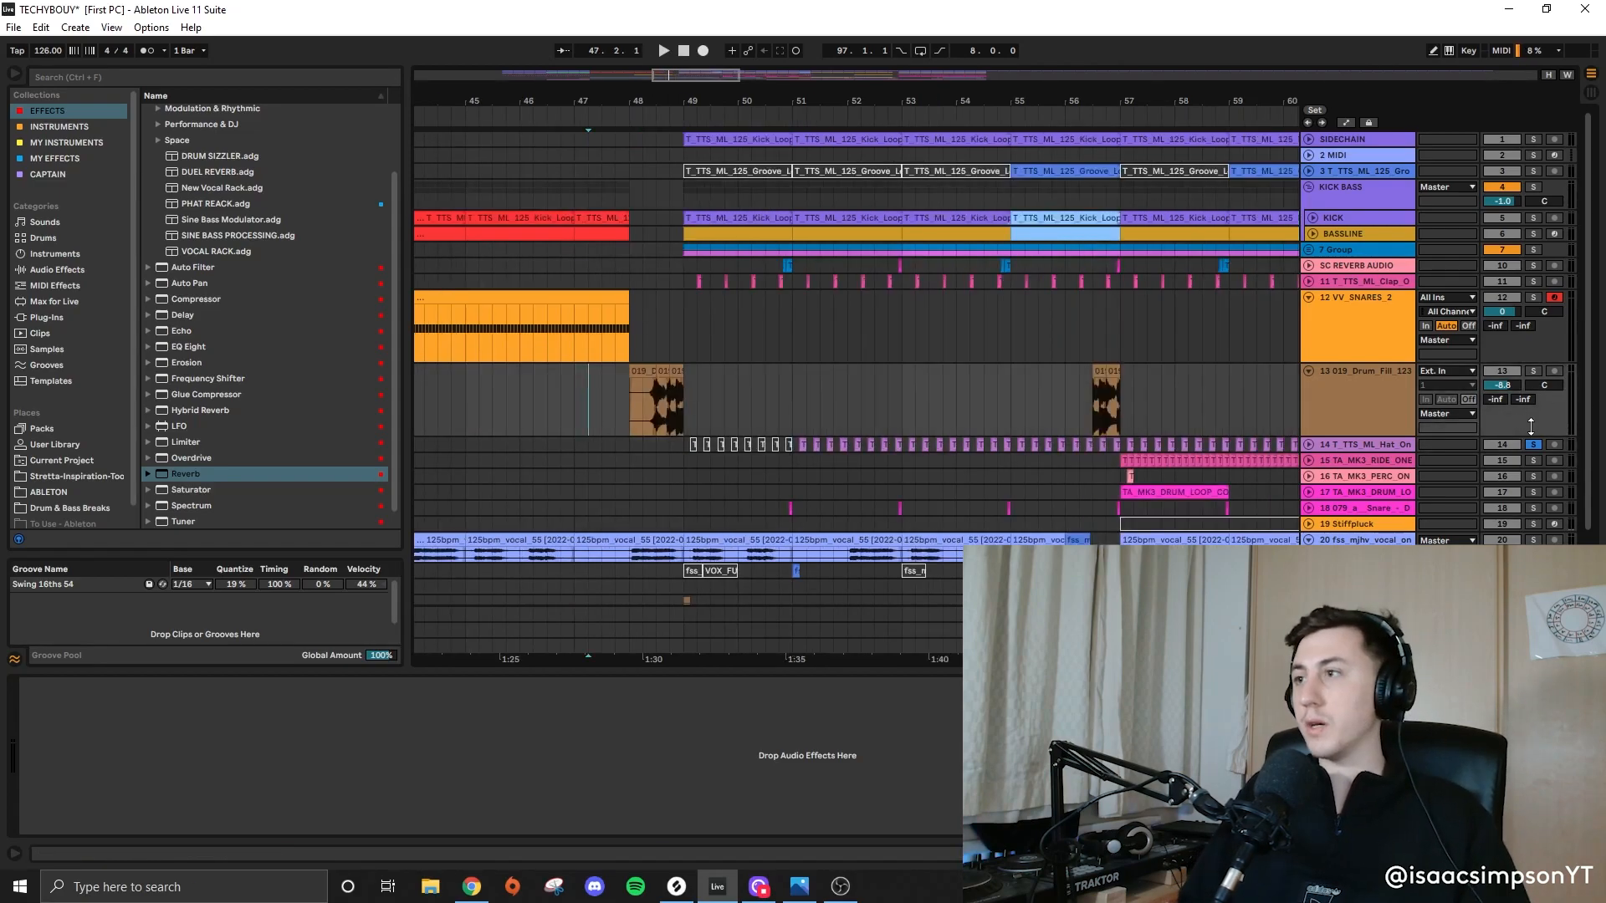
{"action": "key", "text": "space"}
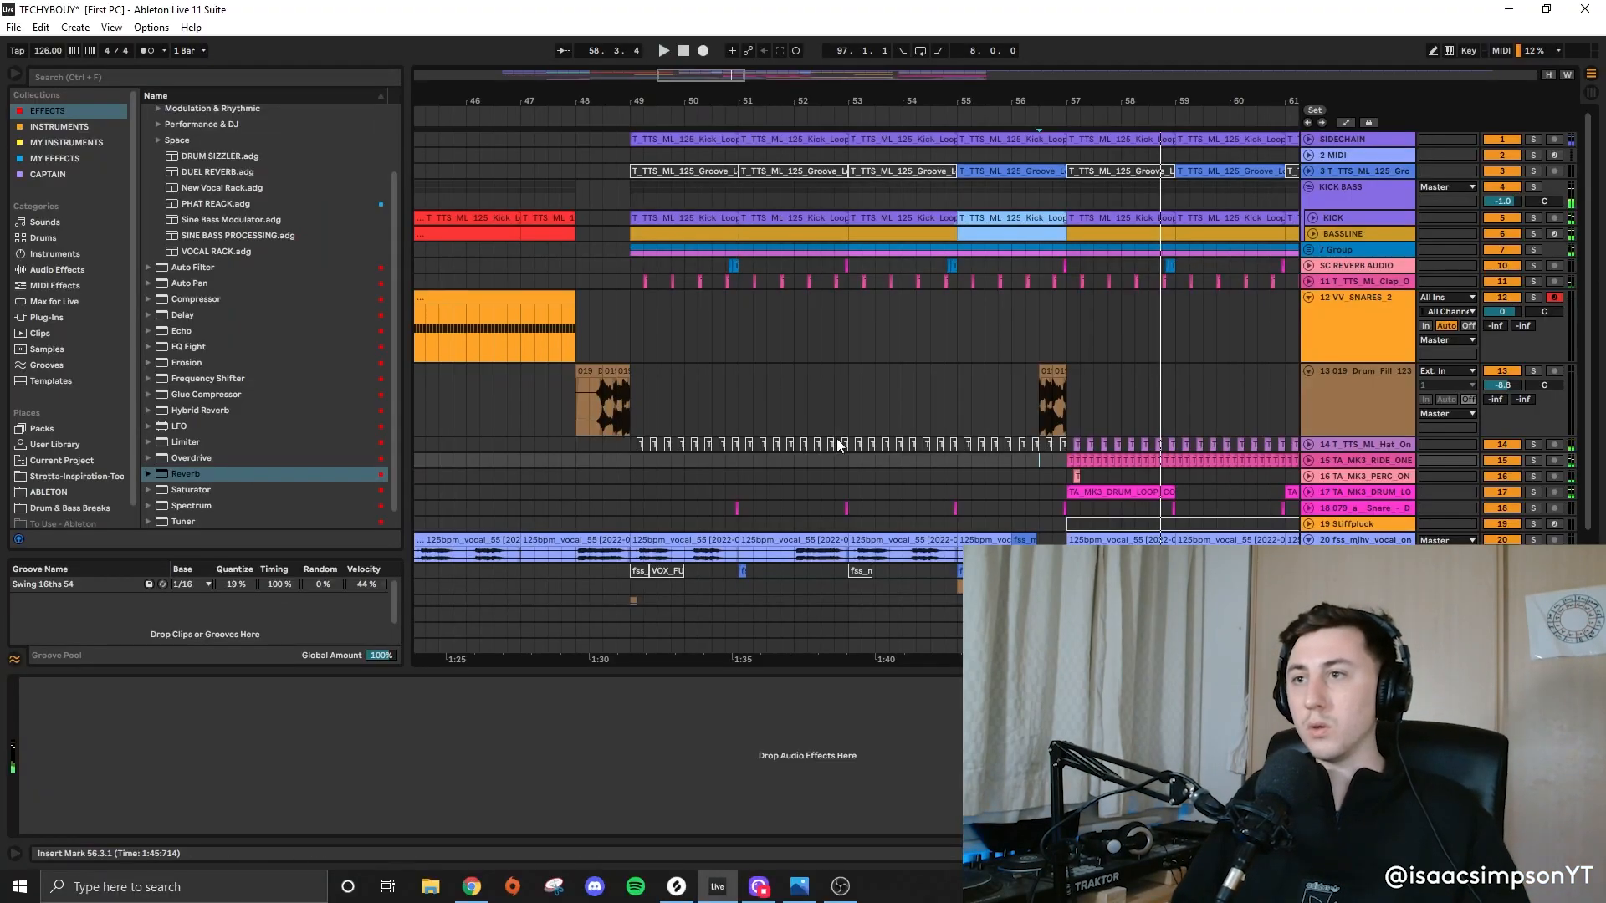
Step: Place an active open hi-hat clip just before bar 53 on the hat track
{"action": "left_click", "coordinate": [845, 445]}
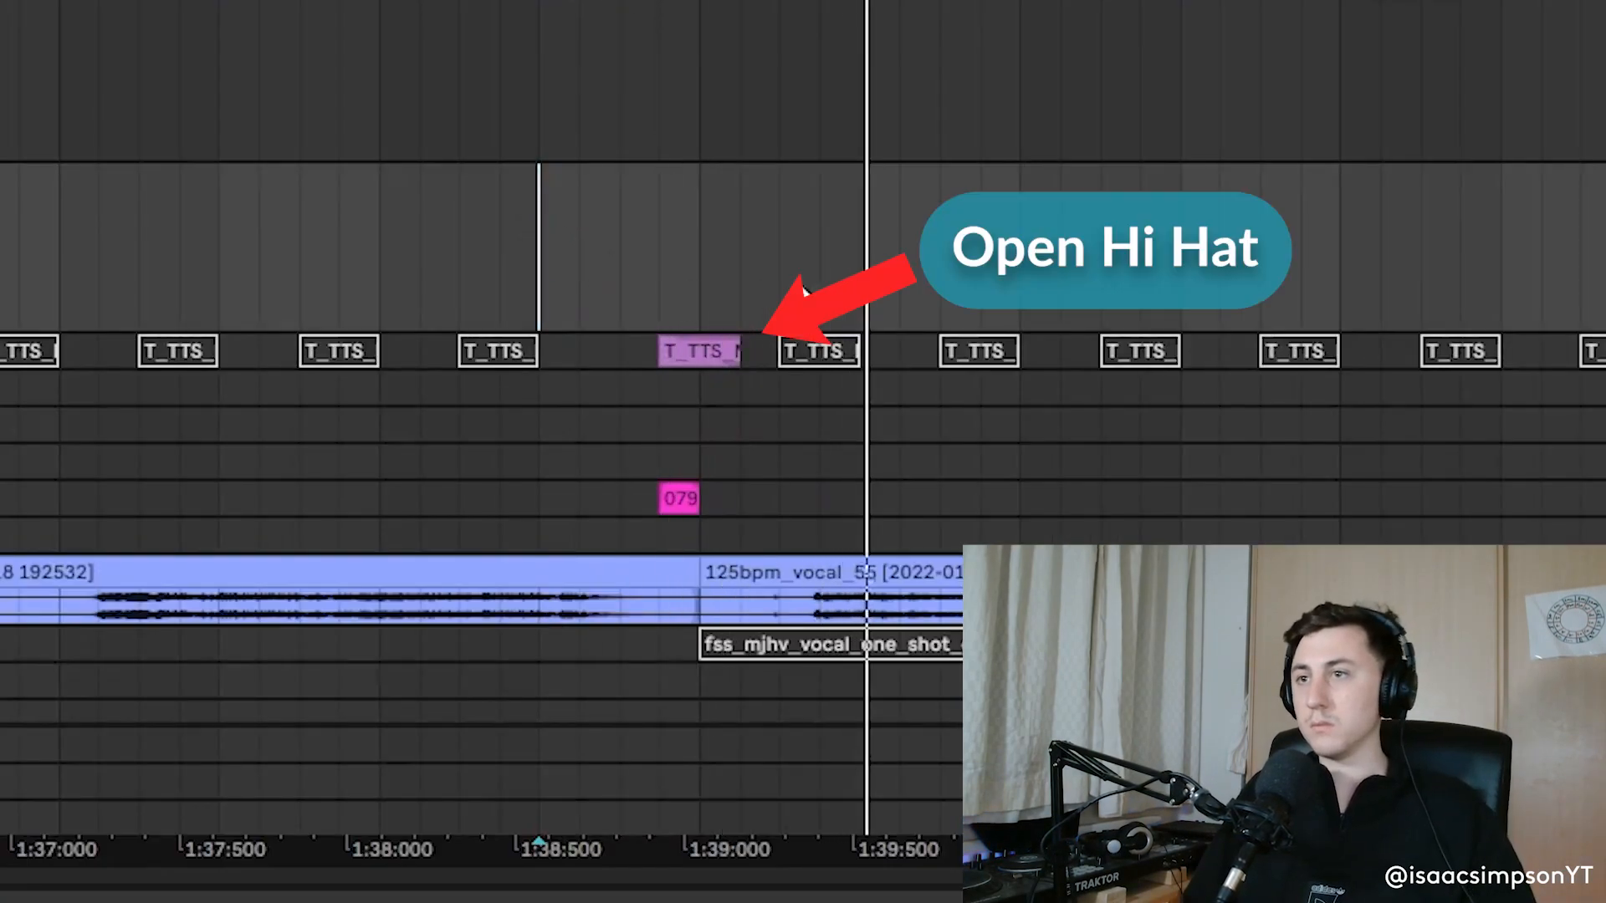
{"action": "scroll", "coordinate": [858, 441], "scroll_direction": "down", "scroll_amount": 2}
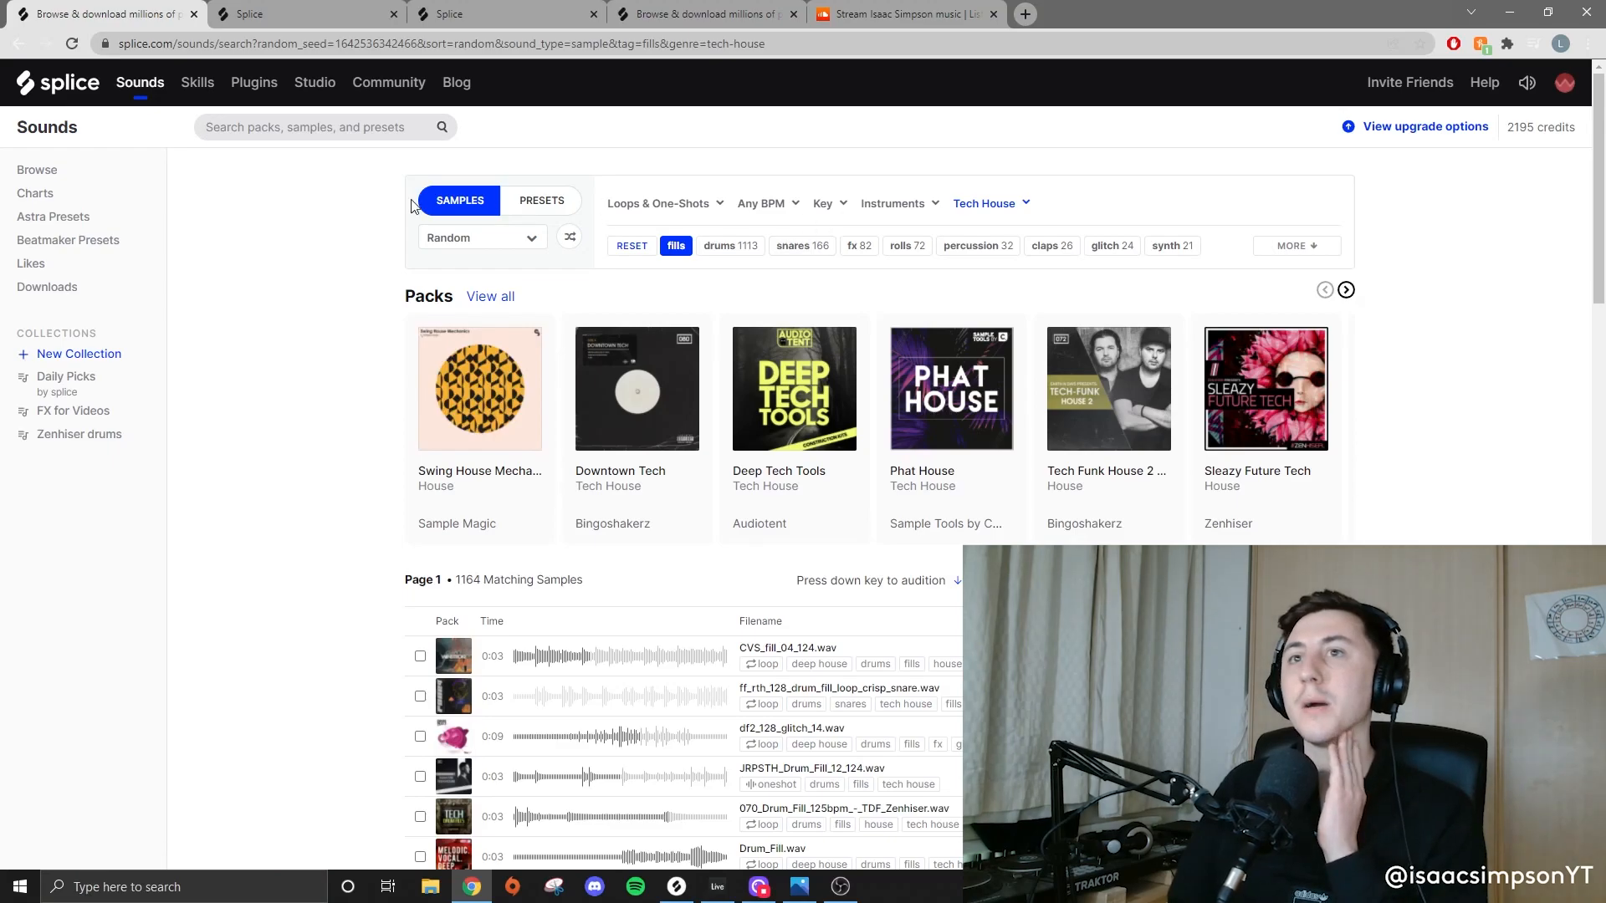
Step: Search for impact samples on Splice
{"action": "left_click", "coordinate": [379, 127]}
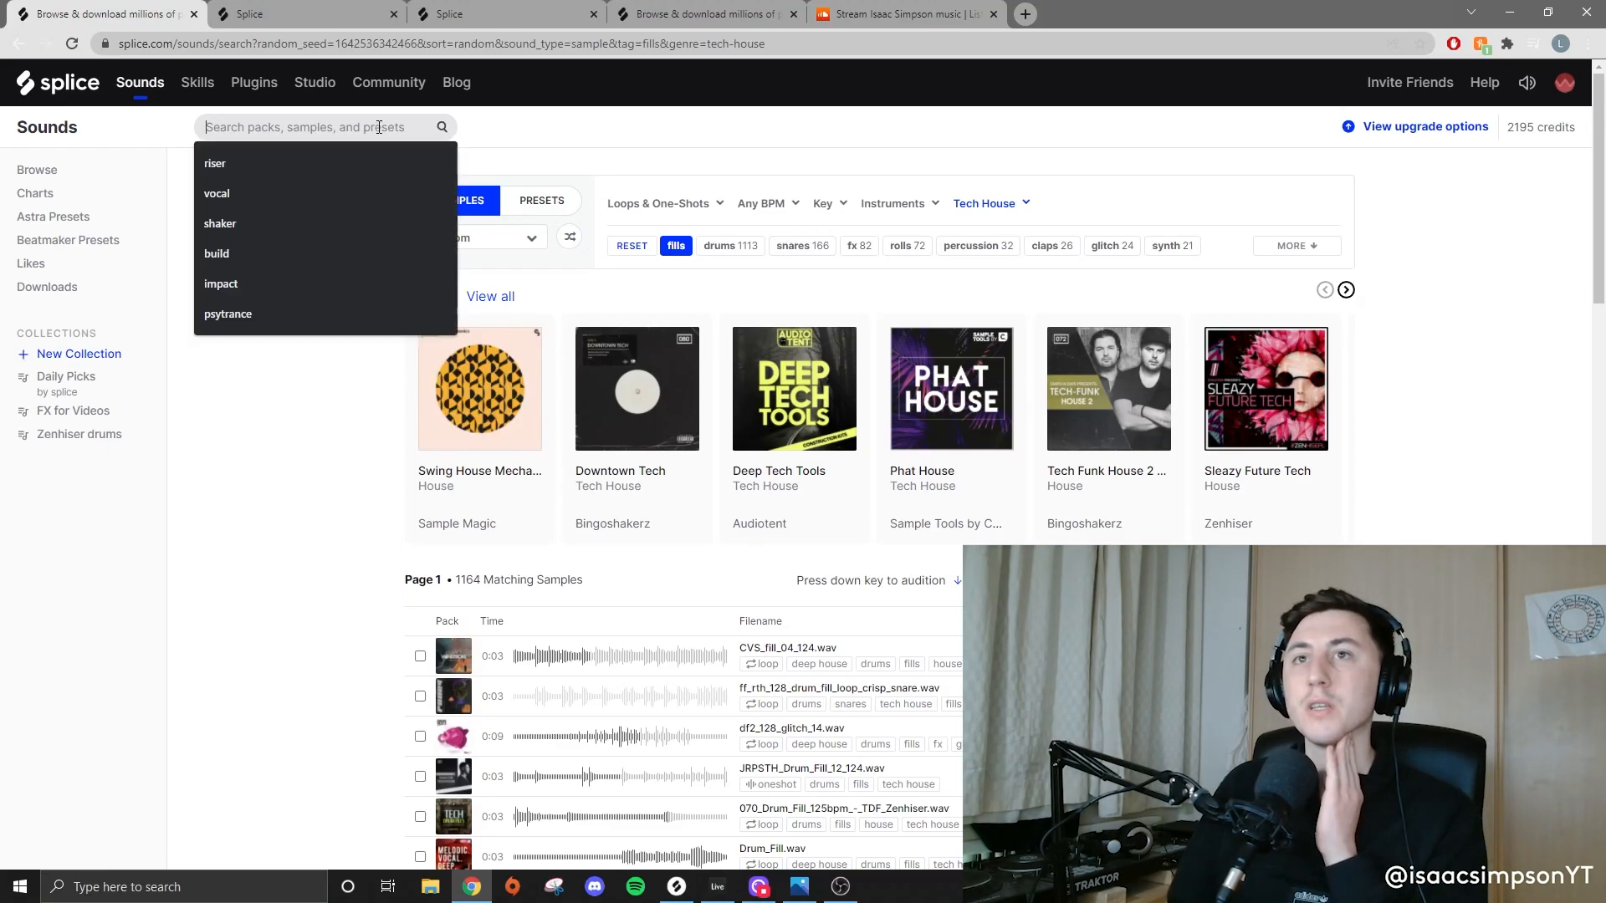
{"action": "left_click", "coordinate": [266, 287]}
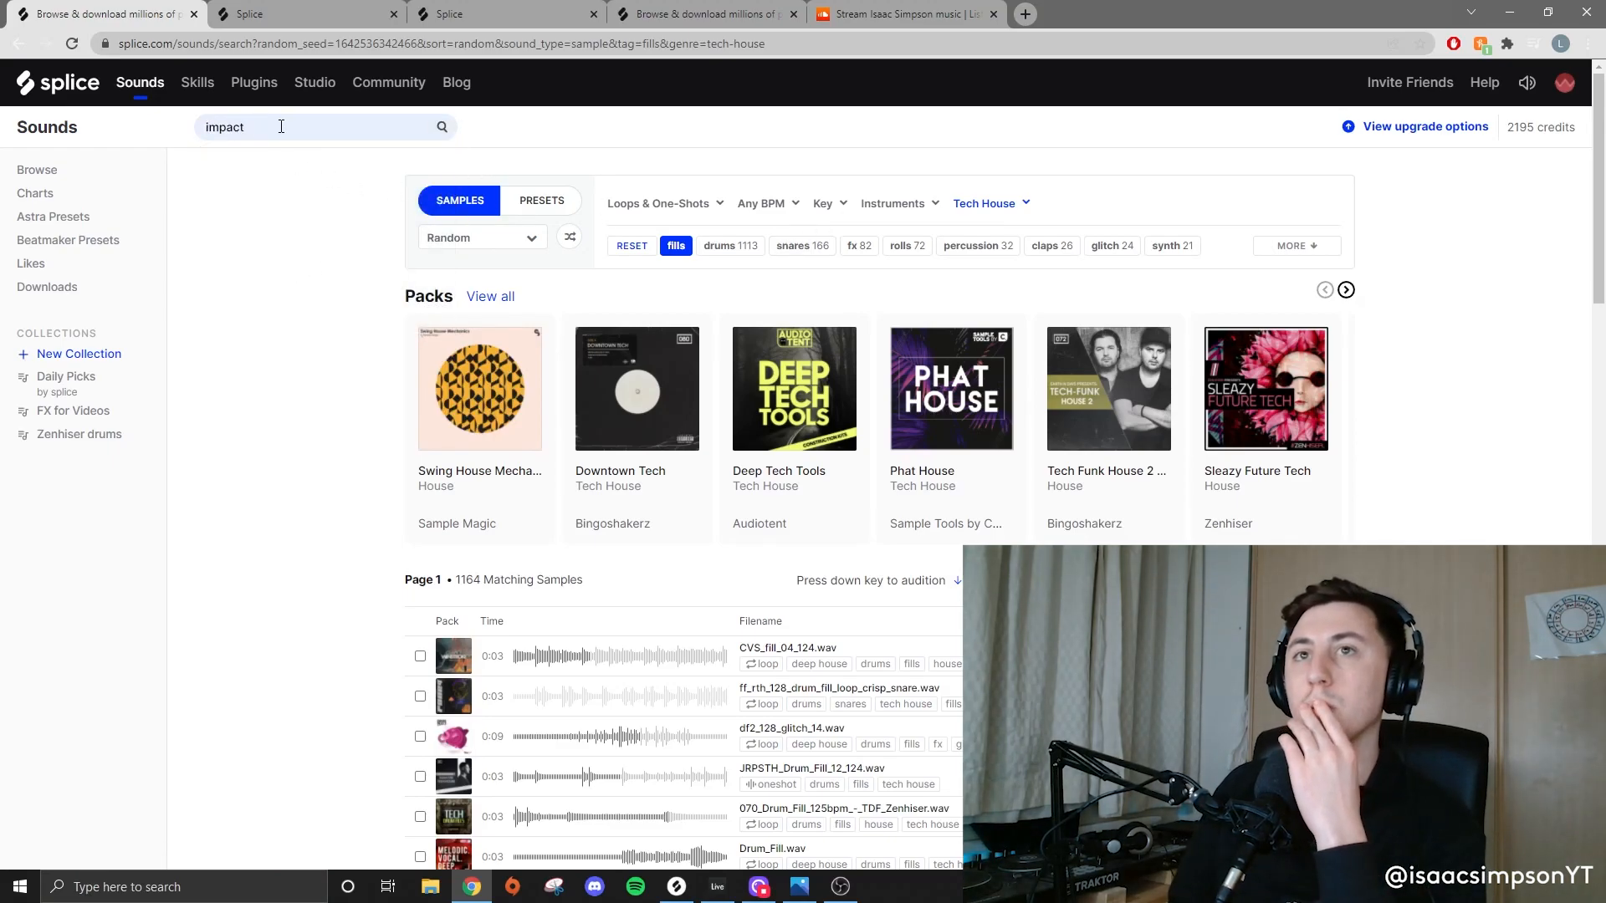
{"action": "key", "text": "Return"}
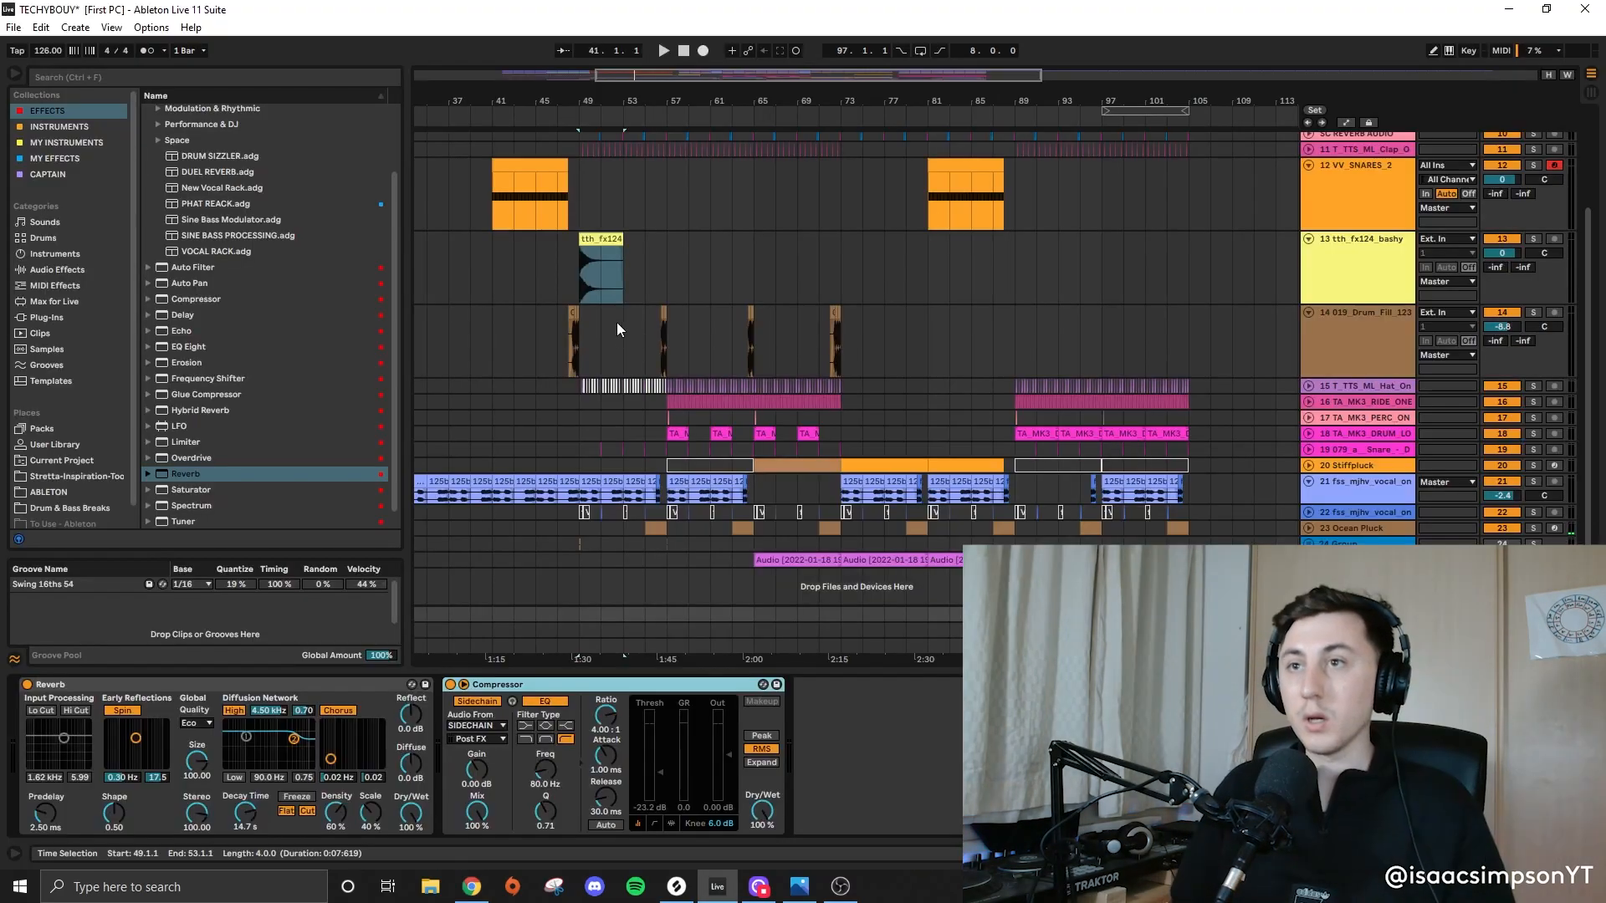
Step: Add the sidechain Compressor to the tth_fx124_bashy impact track
{"action": "scroll", "coordinate": [616, 323], "scroll_direction": "up", "scroll_amount": 2}
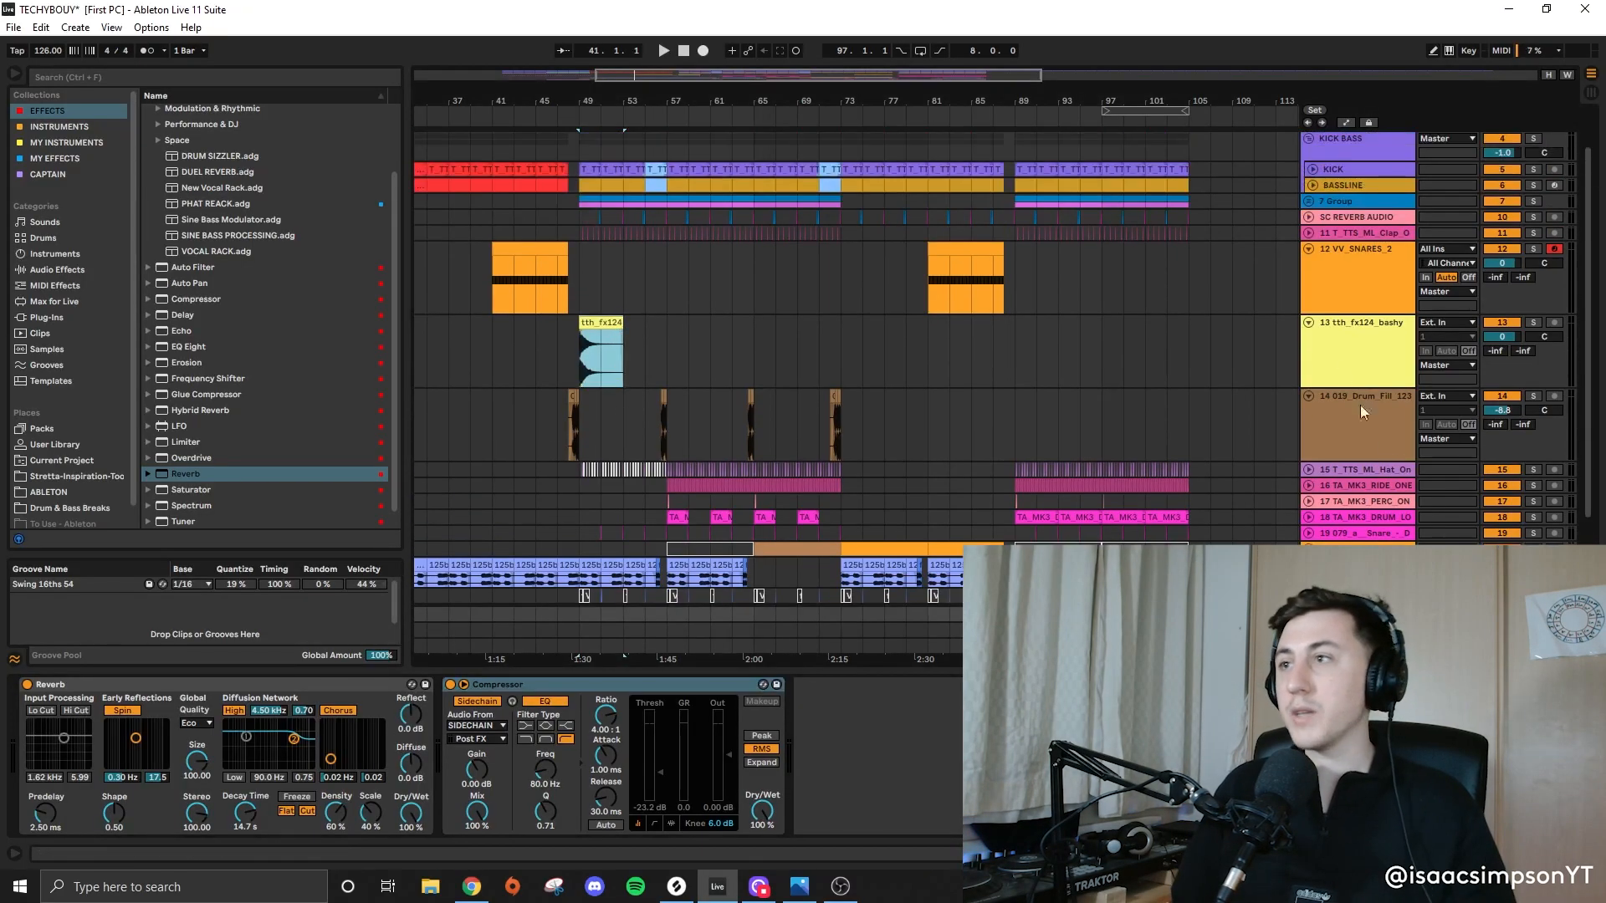
{"action": "left_click", "coordinate": [1350, 381]}
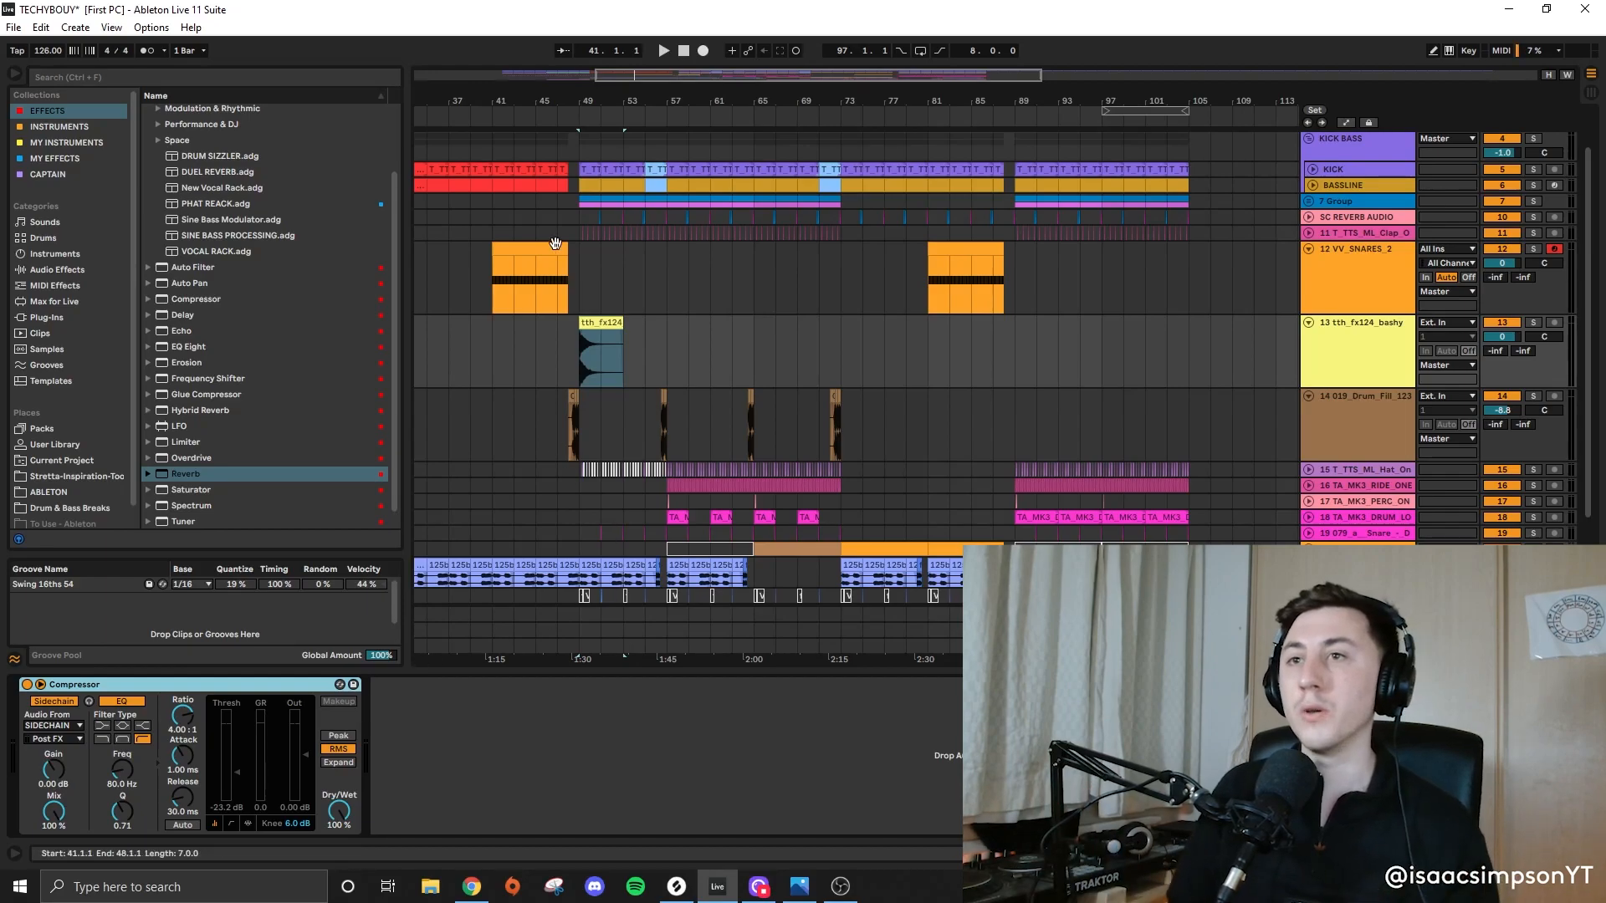
{"action": "left_click", "coordinate": [596, 351]}
{"action": "scroll", "coordinate": [595, 352], "scroll_direction": "down", "scroll_amount": 2}
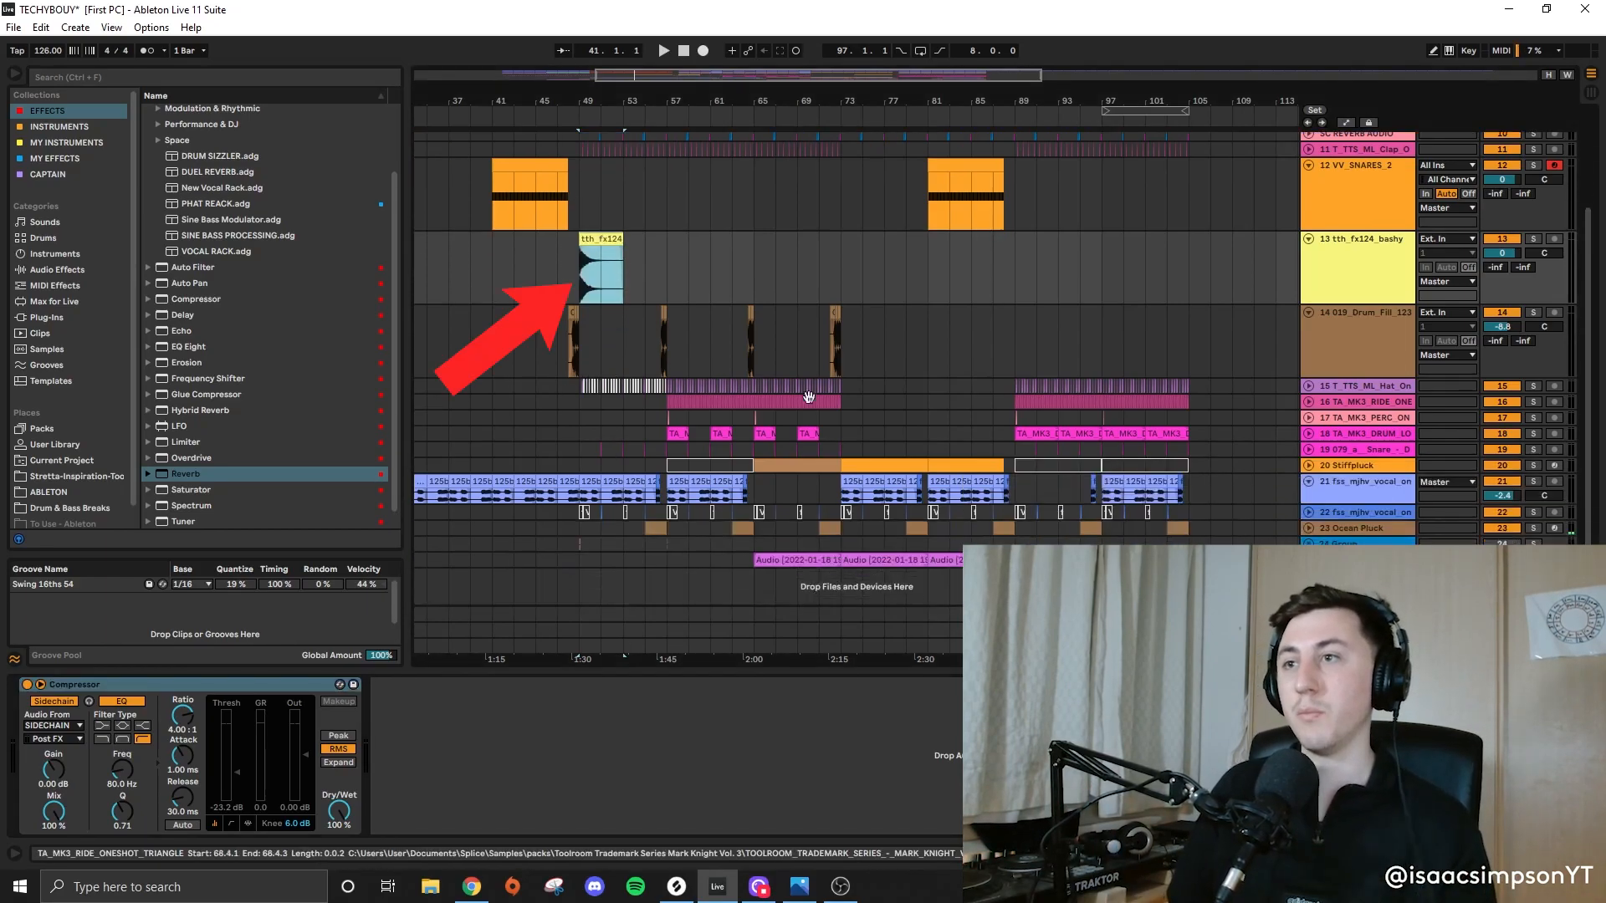
Step: Layer the SS_-_Kit_3_-_Impact_1 sample with the bashy impact at bar 49 and place reversed copies of both ending at bar 48
{"action": "left_click", "coordinate": [895, 467]}
{"action": "left_click", "coordinate": [818, 559]}
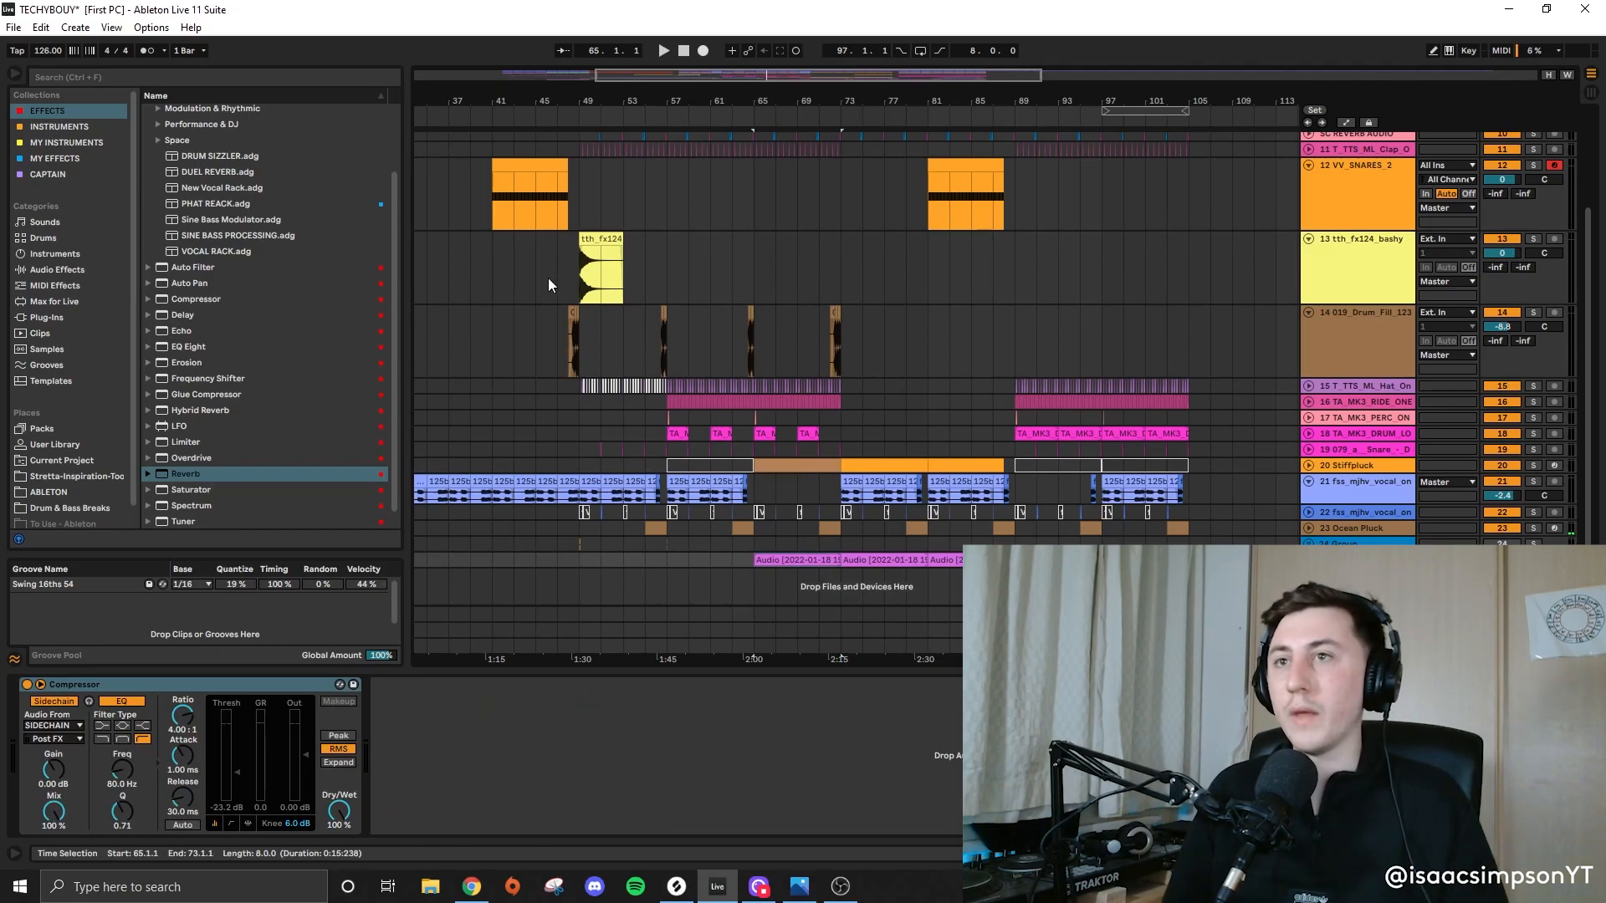
{"action": "scroll", "coordinate": [555, 310], "scroll_direction": "up", "scroll_amount": 4}
{"action": "left_click", "coordinate": [656, 240]}
{"action": "left_click", "coordinate": [1534, 239]}
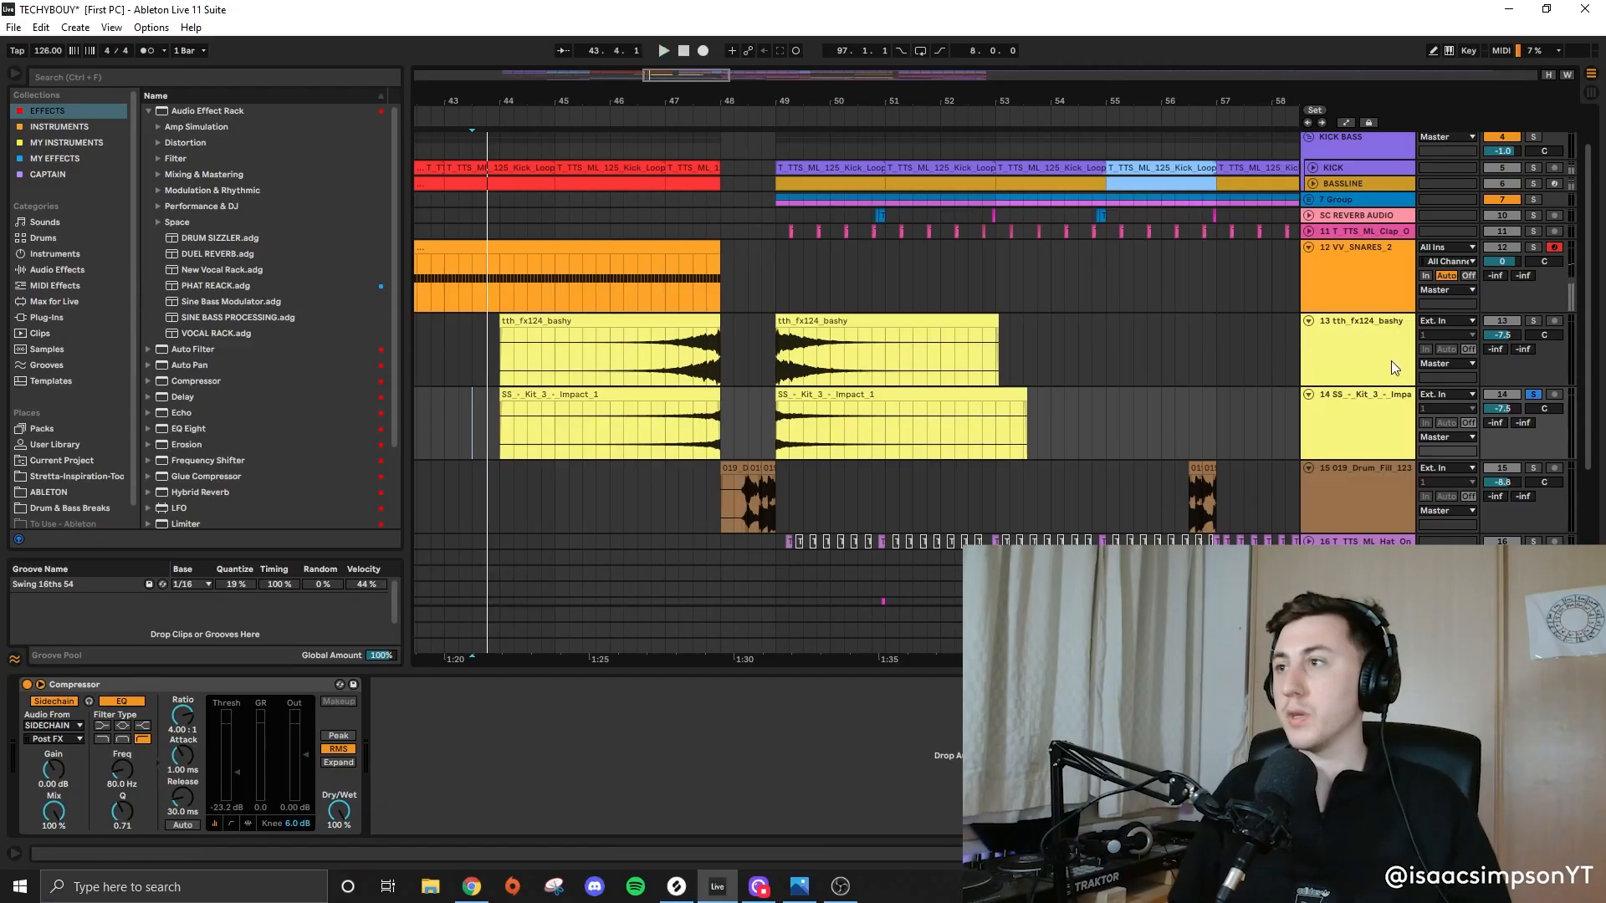
Step: Group the tth_fx124_bashy and SS_-_Kit_3_-_Impact_1 tracks
{"action": "left_click", "coordinate": [1392, 359]}
{"action": "left_click", "coordinate": [1378, 418], "text": "shift"}
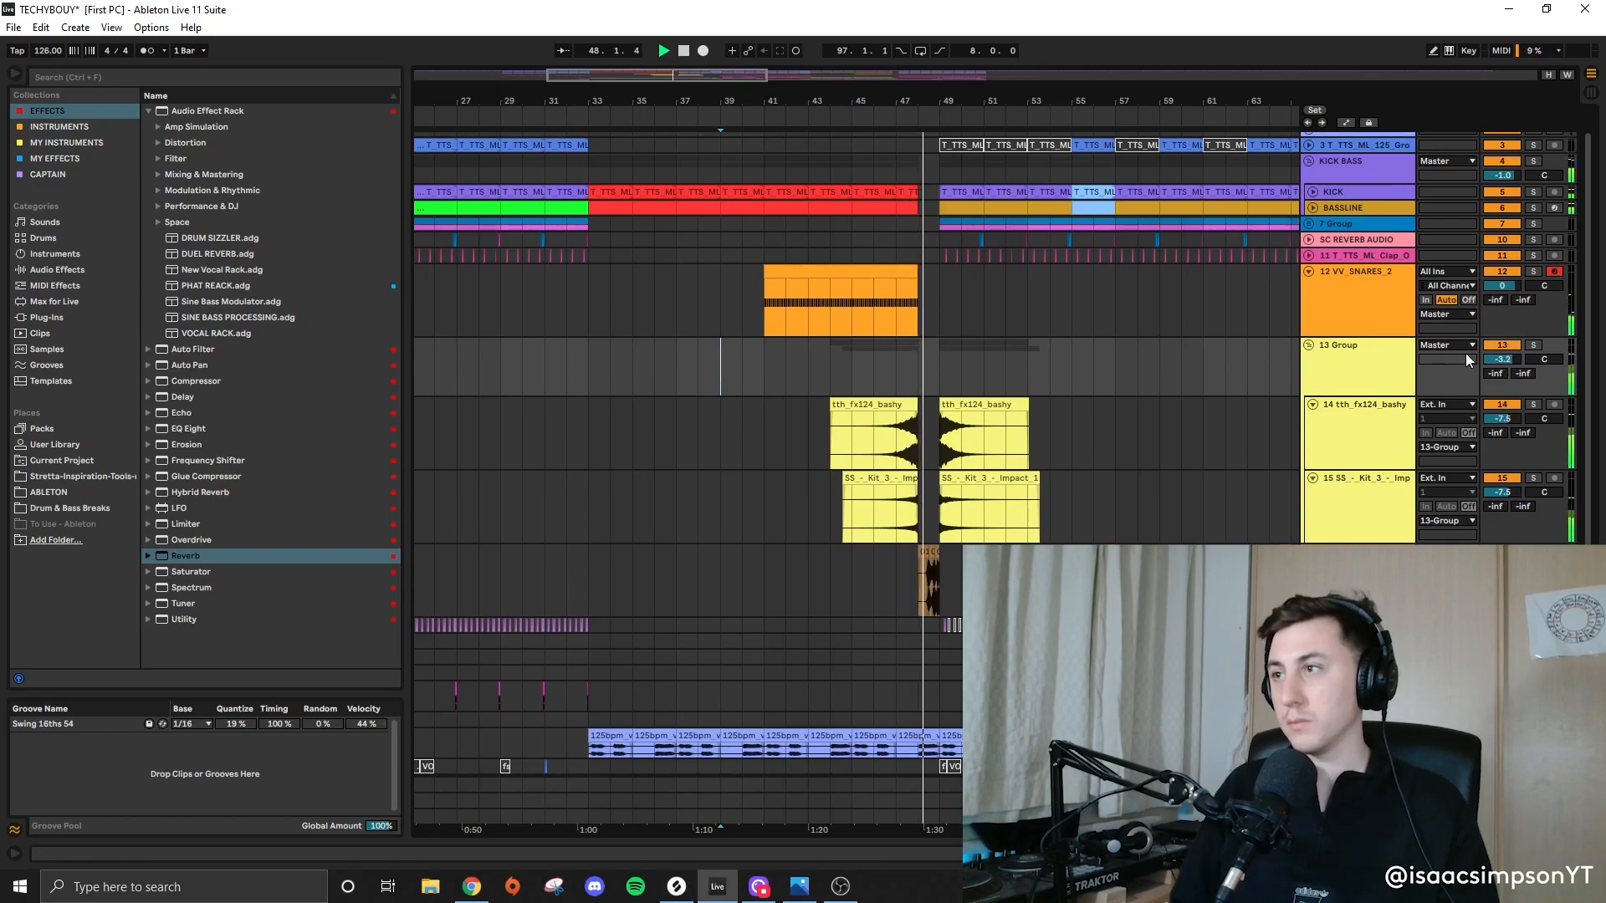
{"action": "key", "text": "ctrl+z"}
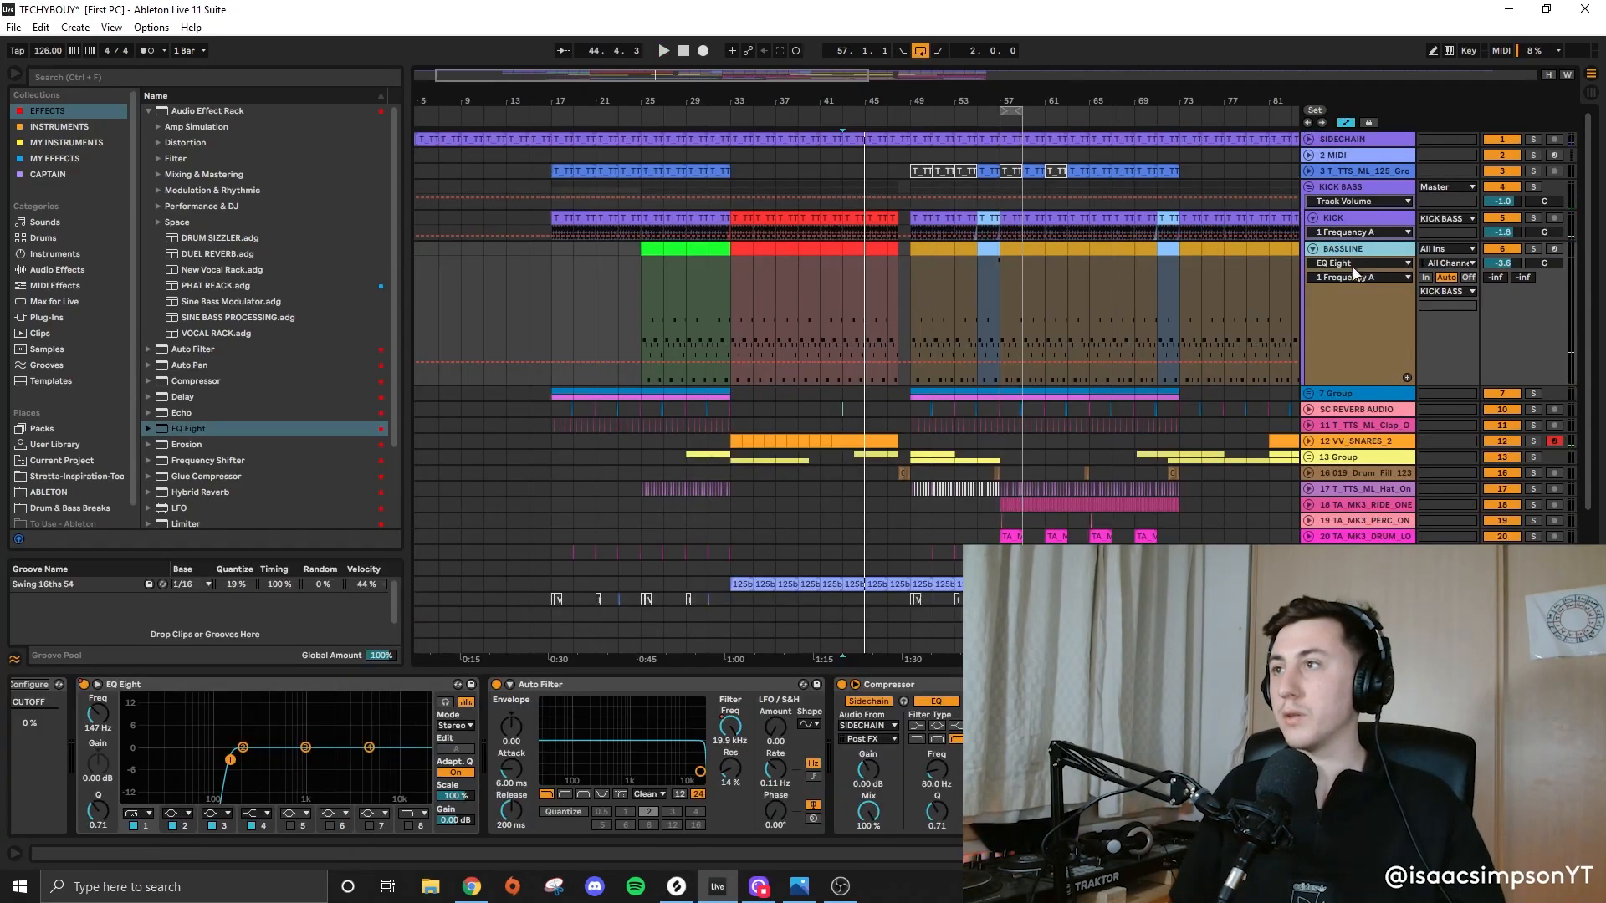
Step: Automate the BASSLINE's Serum x64 CUTOFF to rise gradually from bar 33 to bar 48, and play it back
{"action": "left_click", "coordinate": [1350, 263]}
{"action": "left_click", "coordinate": [1356, 290]}
{"action": "left_click", "coordinate": [1360, 277]}
{"action": "left_click", "coordinate": [1360, 301]}
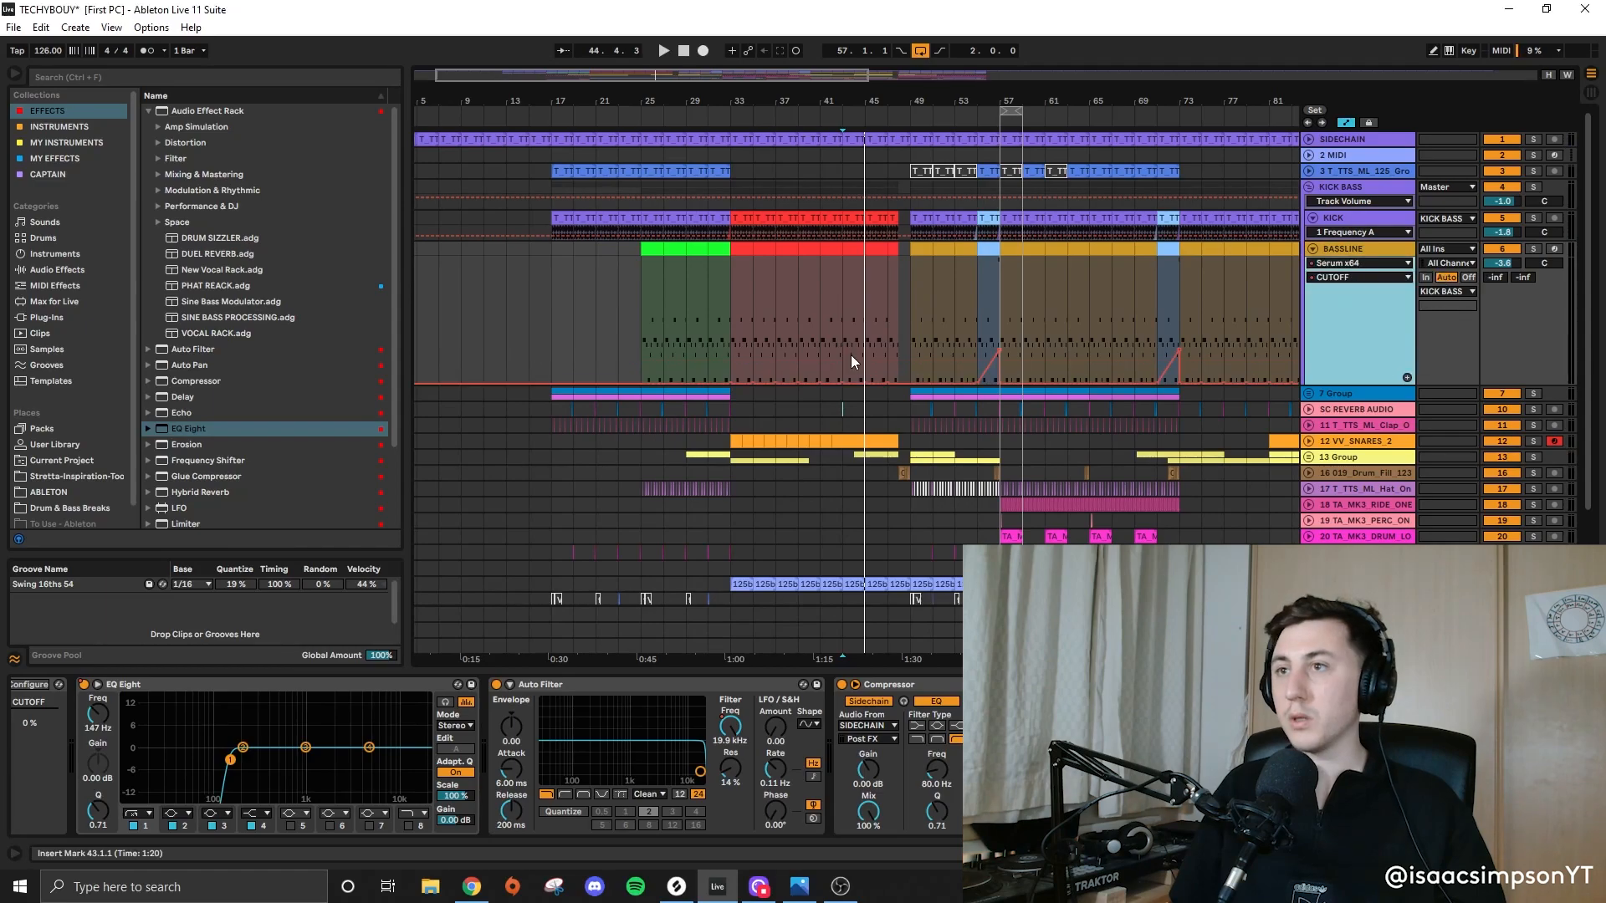
{"action": "scroll", "coordinate": [878, 353], "scroll_direction": "up", "scroll_amount": 3}
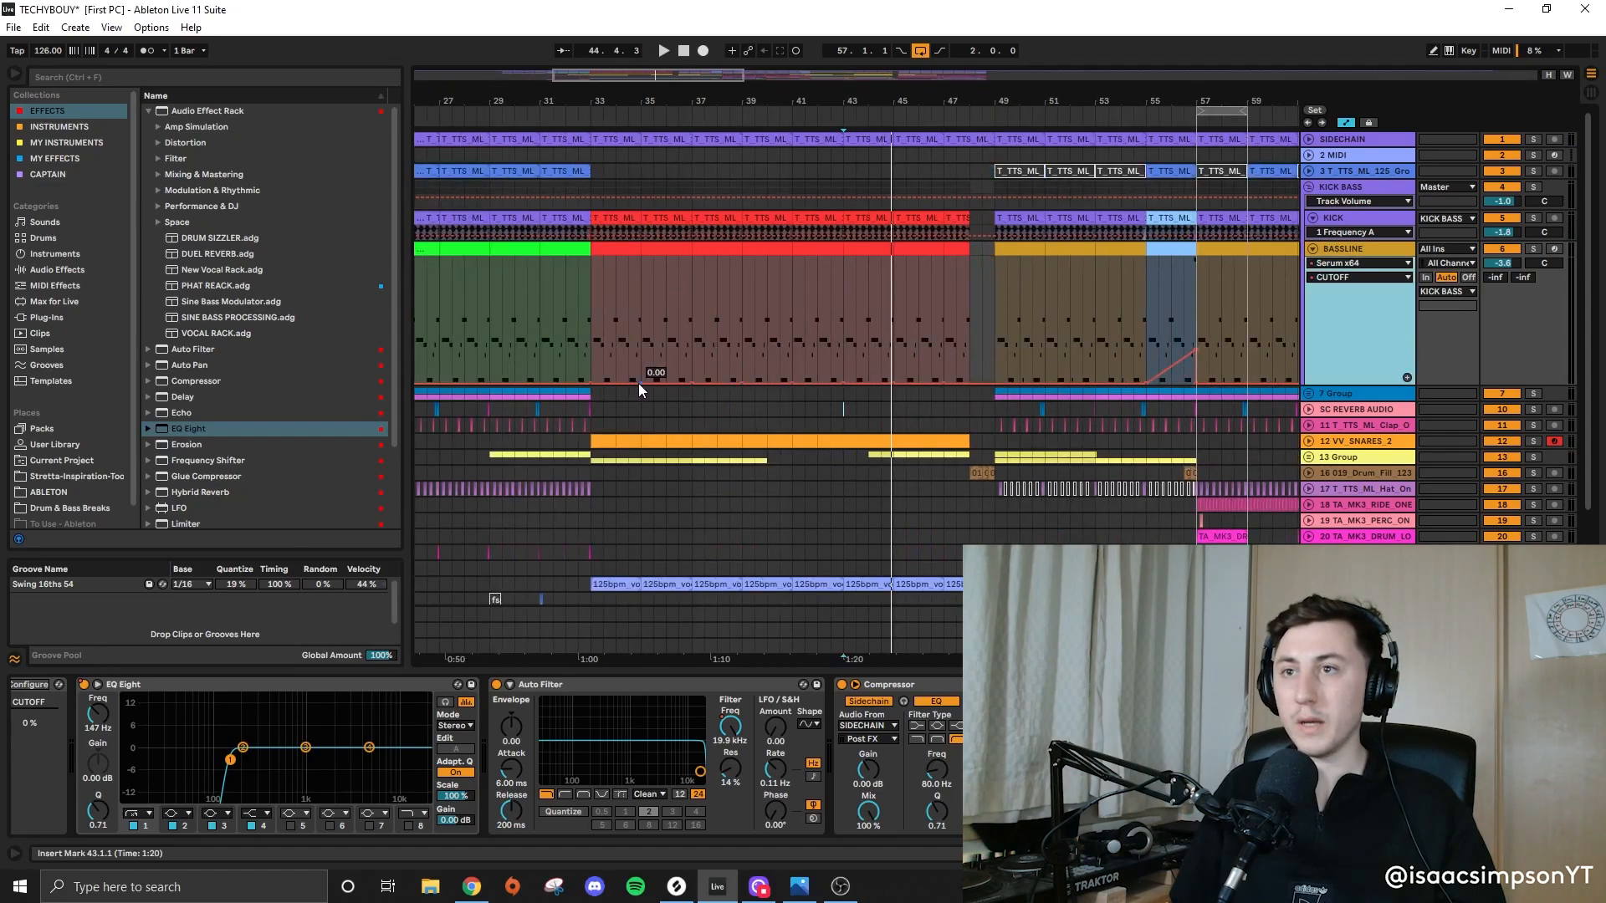
{"action": "left_click_drag", "start_coordinate": [641, 383], "coordinate": [969, 372]}
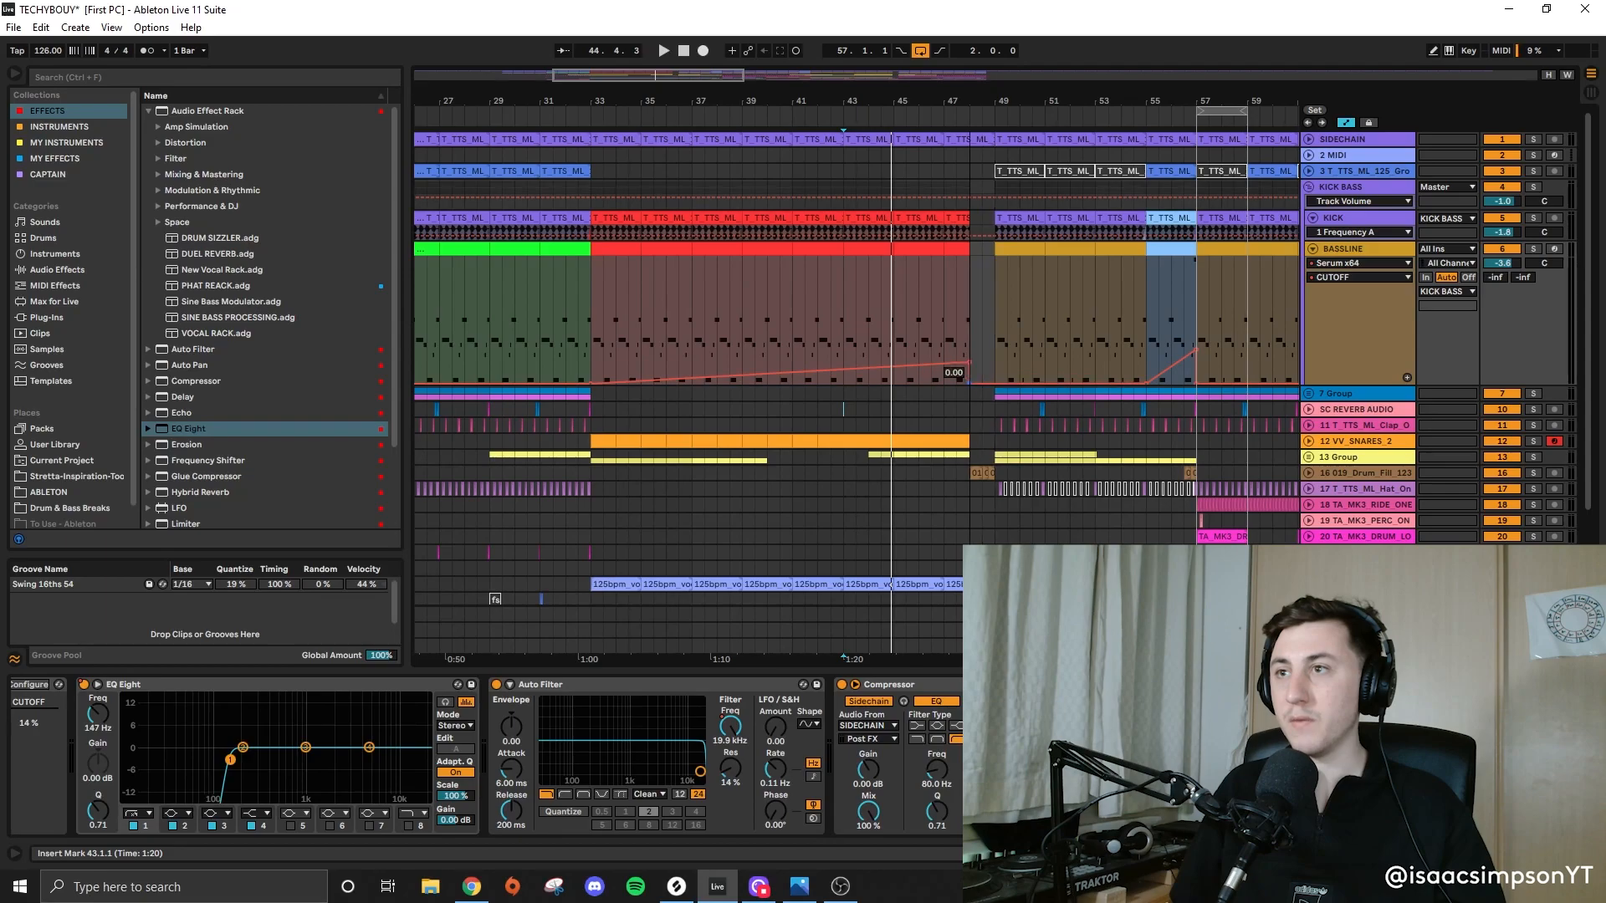
{"action": "key", "text": "space"}
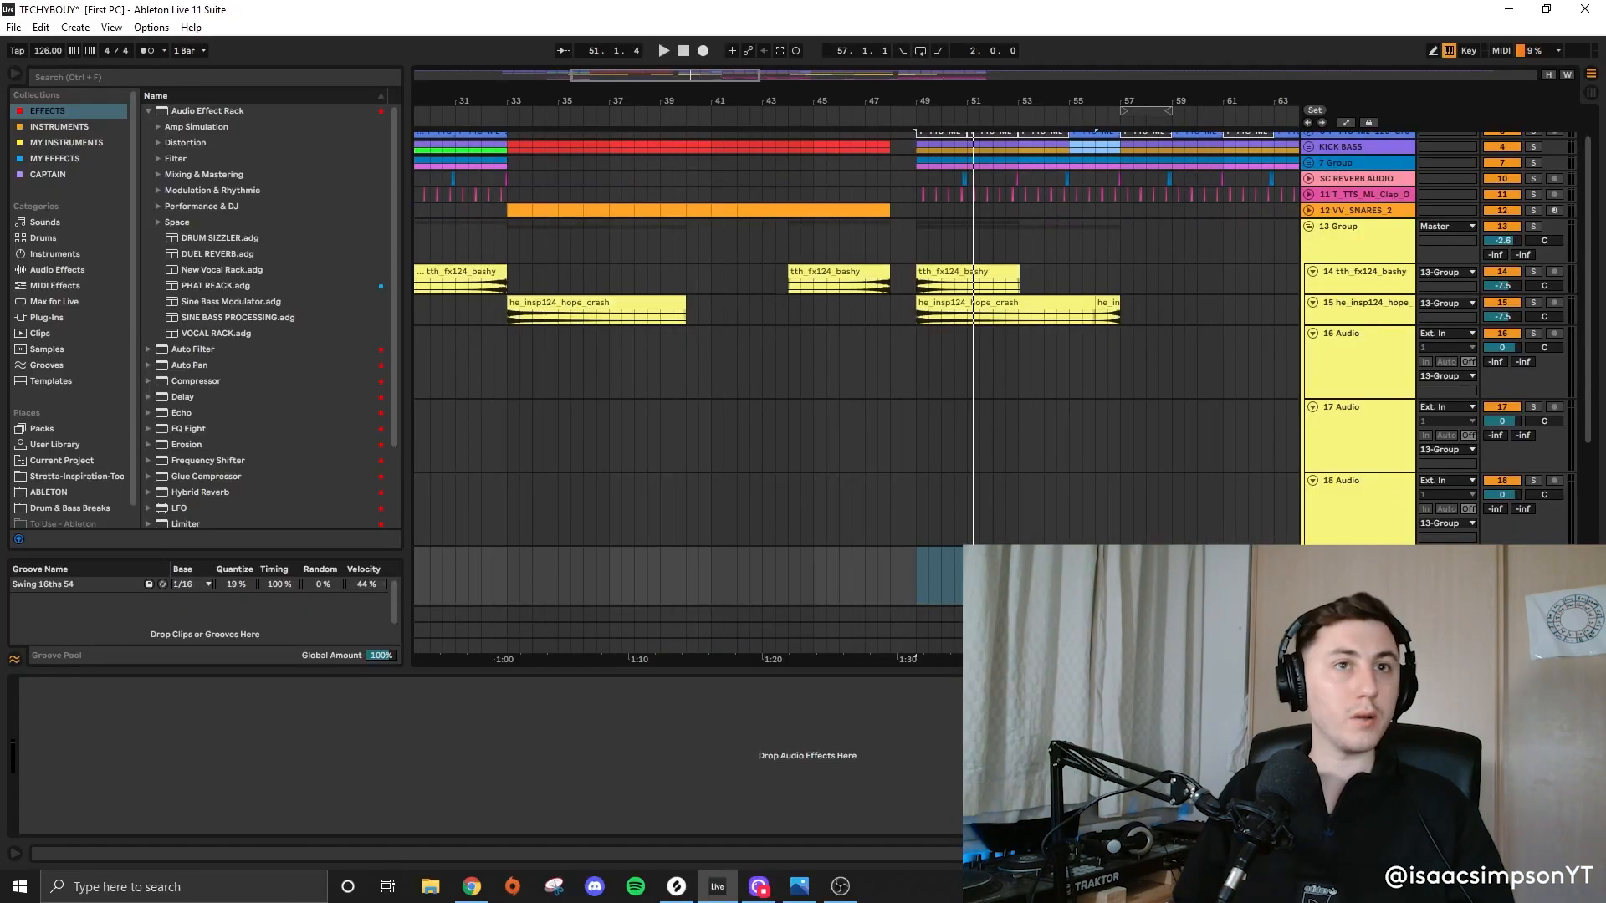
Step: Add the mts_riser_124_siren sample from bar 33 in the impact group, with further effect samples on the tracks below it
{"action": "key", "text": "alt+Tab"}
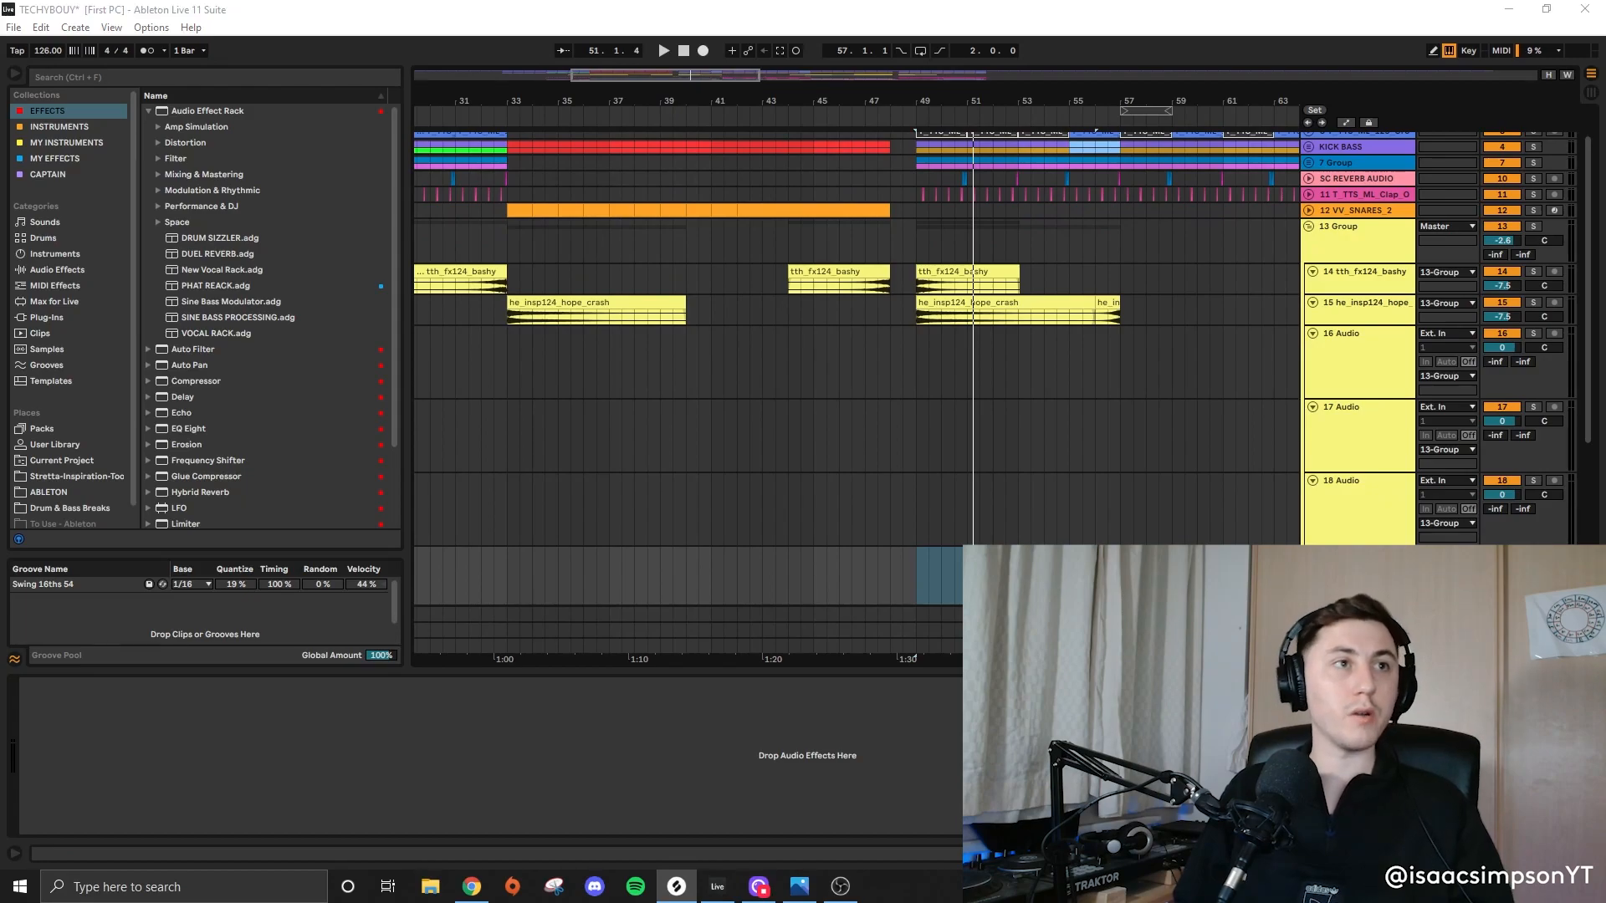
{"action": "left_click_drag", "start_coordinate": [936, 577], "coordinate": [711, 345]}
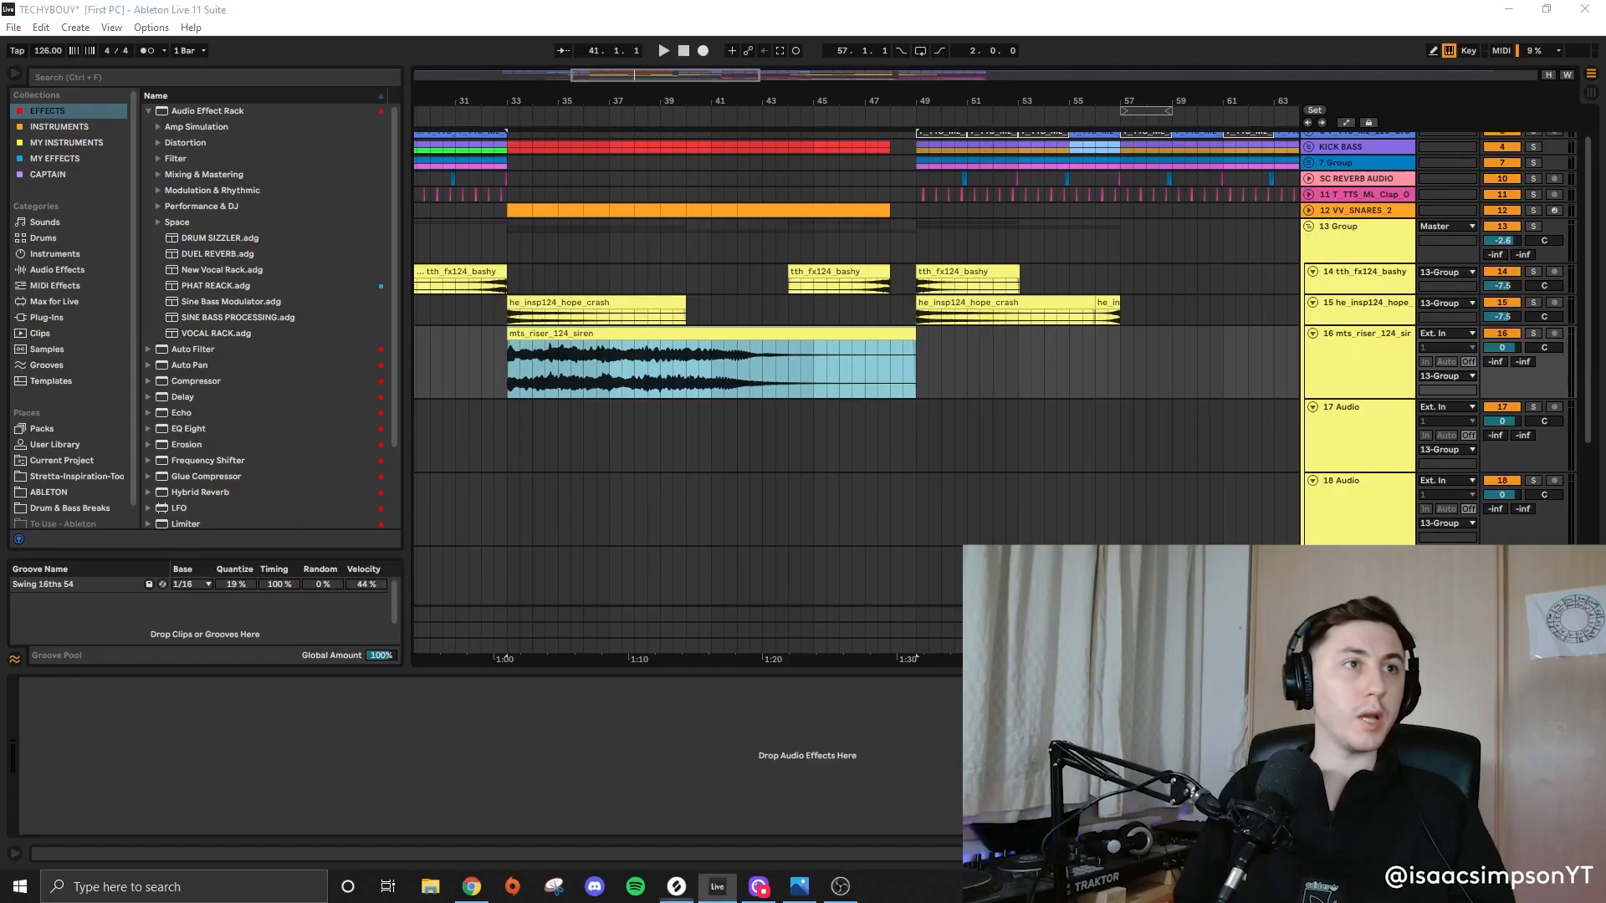
{"action": "left_click_drag", "start_coordinate": [416, 414], "coordinate": [495, 435]}
{"action": "left_click_drag", "start_coordinate": [415, 469], "coordinate": [496, 506]}
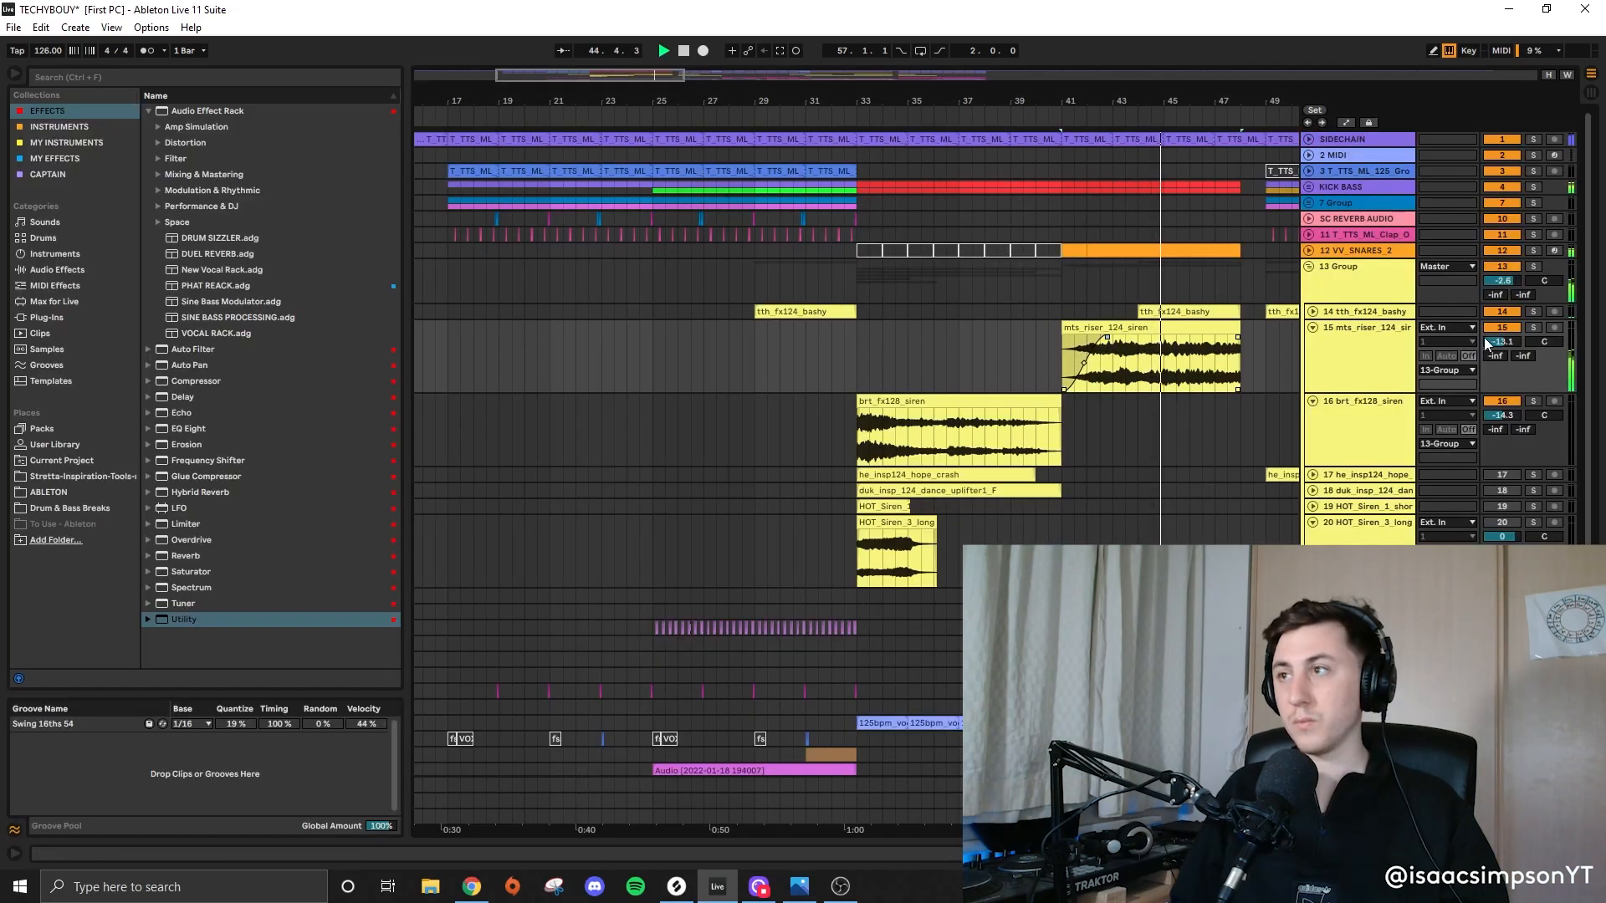
Step: Set the mts_riser_124_siren track's volume to -13.6 dB and add the sidechain Compressor to it
{"action": "double_click", "coordinate": [1334, 294]}
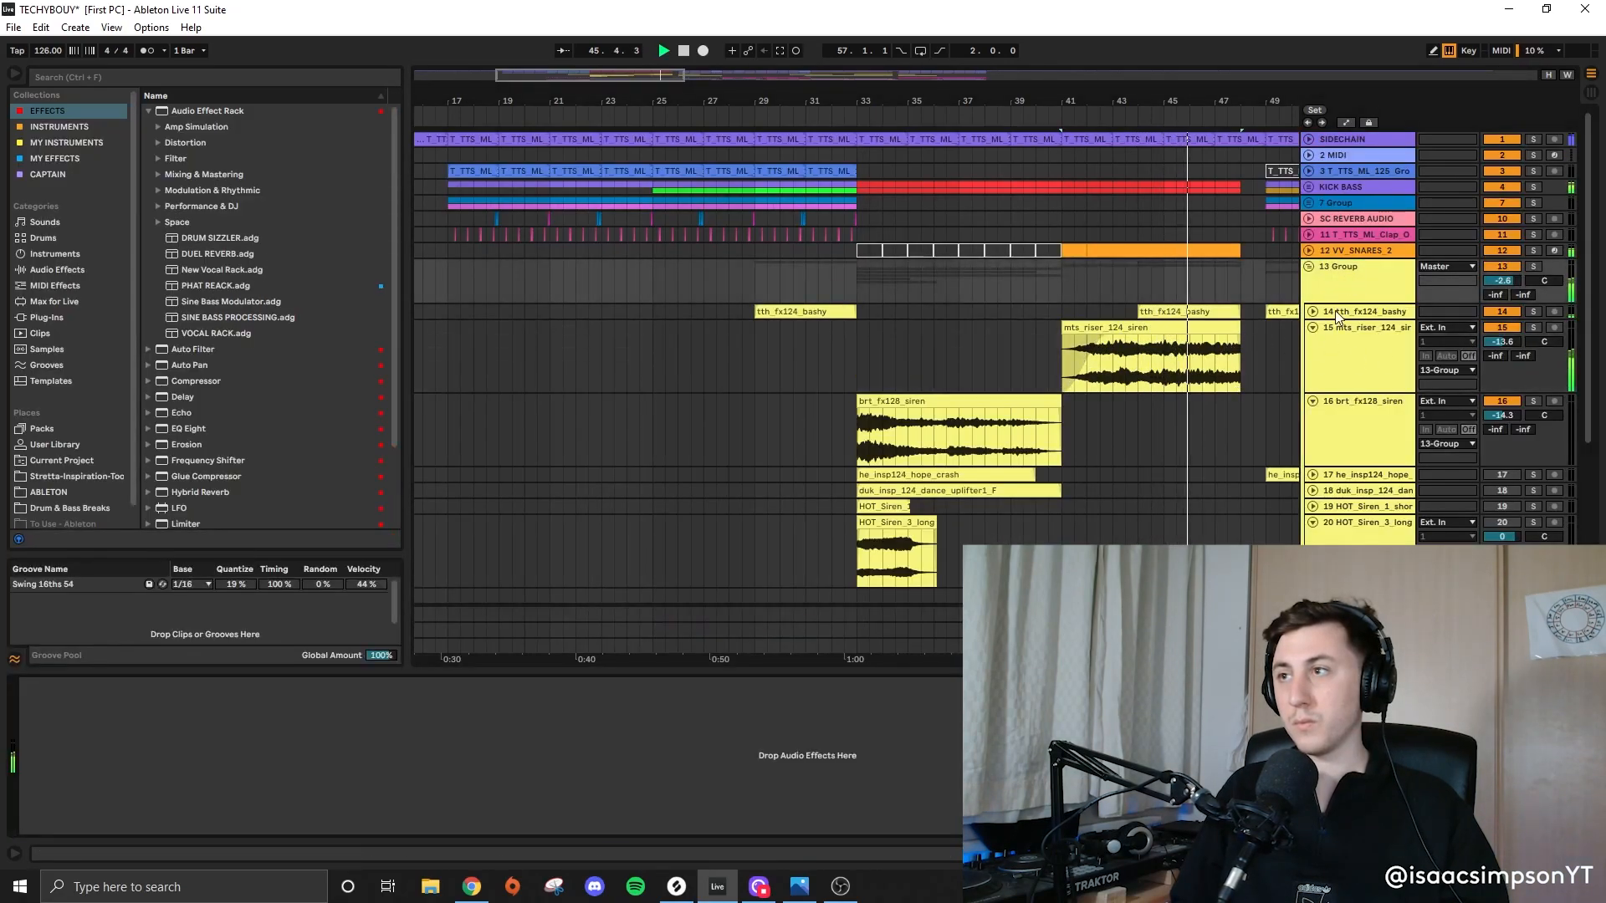
{"action": "left_click", "coordinate": [1338, 330]}
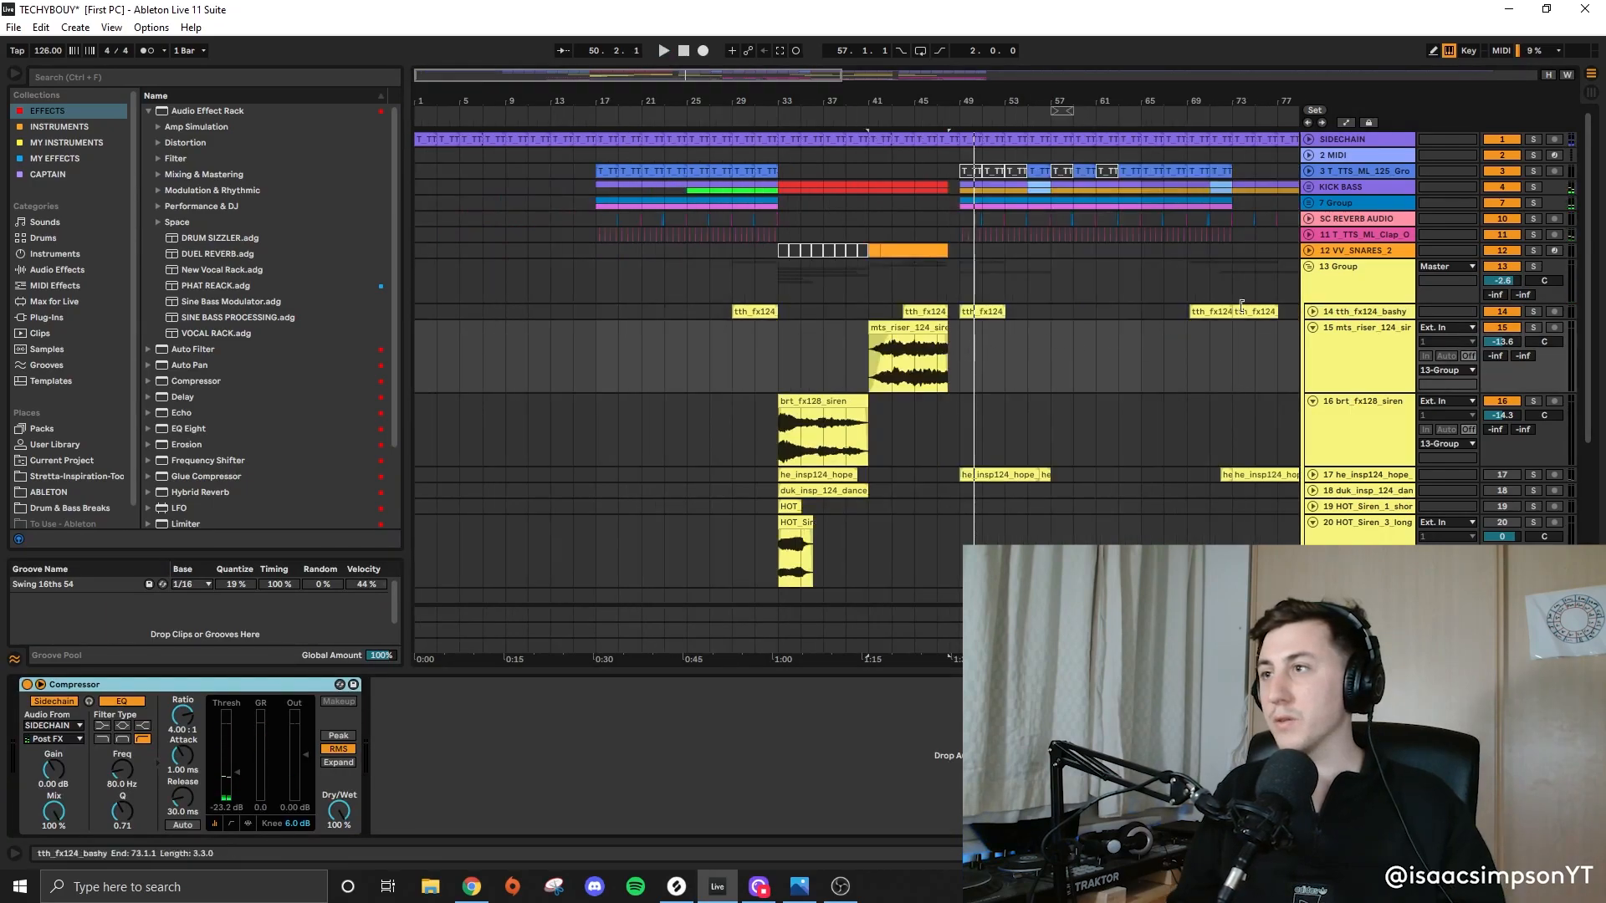
Step: Unfold the tth_fx124_bashy and he_insp124_hope_crash tracks and move the crash track to the top of the group
{"action": "left_click", "coordinate": [1312, 312]}
{"action": "scroll", "coordinate": [1193, 355], "scroll_direction": "right", "scroll_amount": 5}
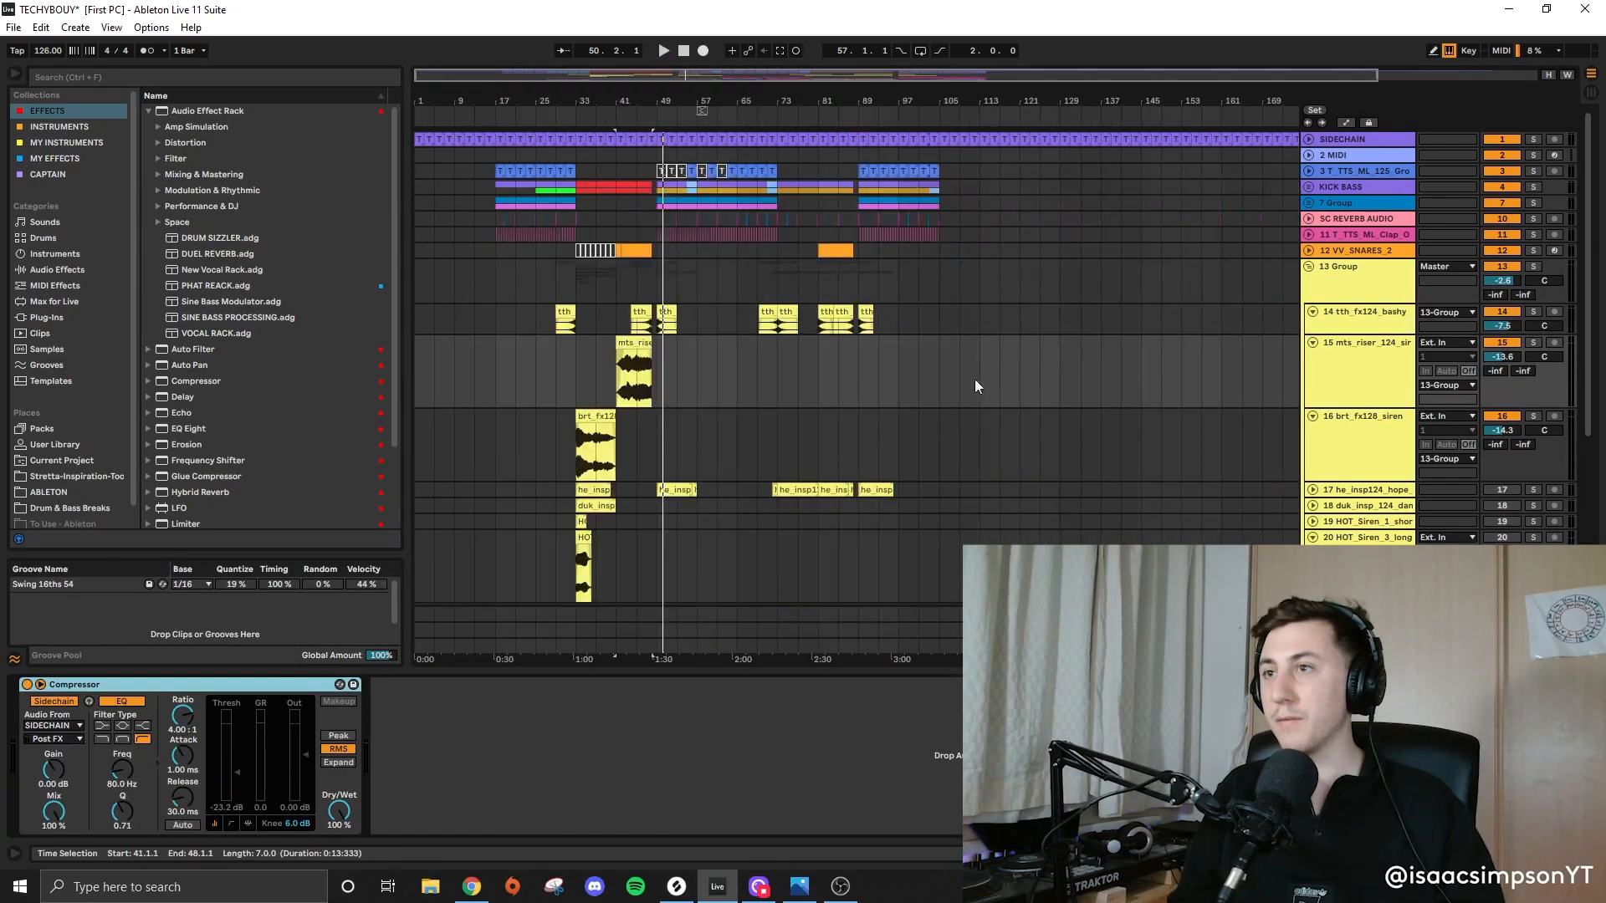
{"action": "left_click", "coordinate": [1203, 323]}
{"action": "scroll", "coordinate": [1307, 469], "scroll_direction": "down", "scroll_amount": 3}
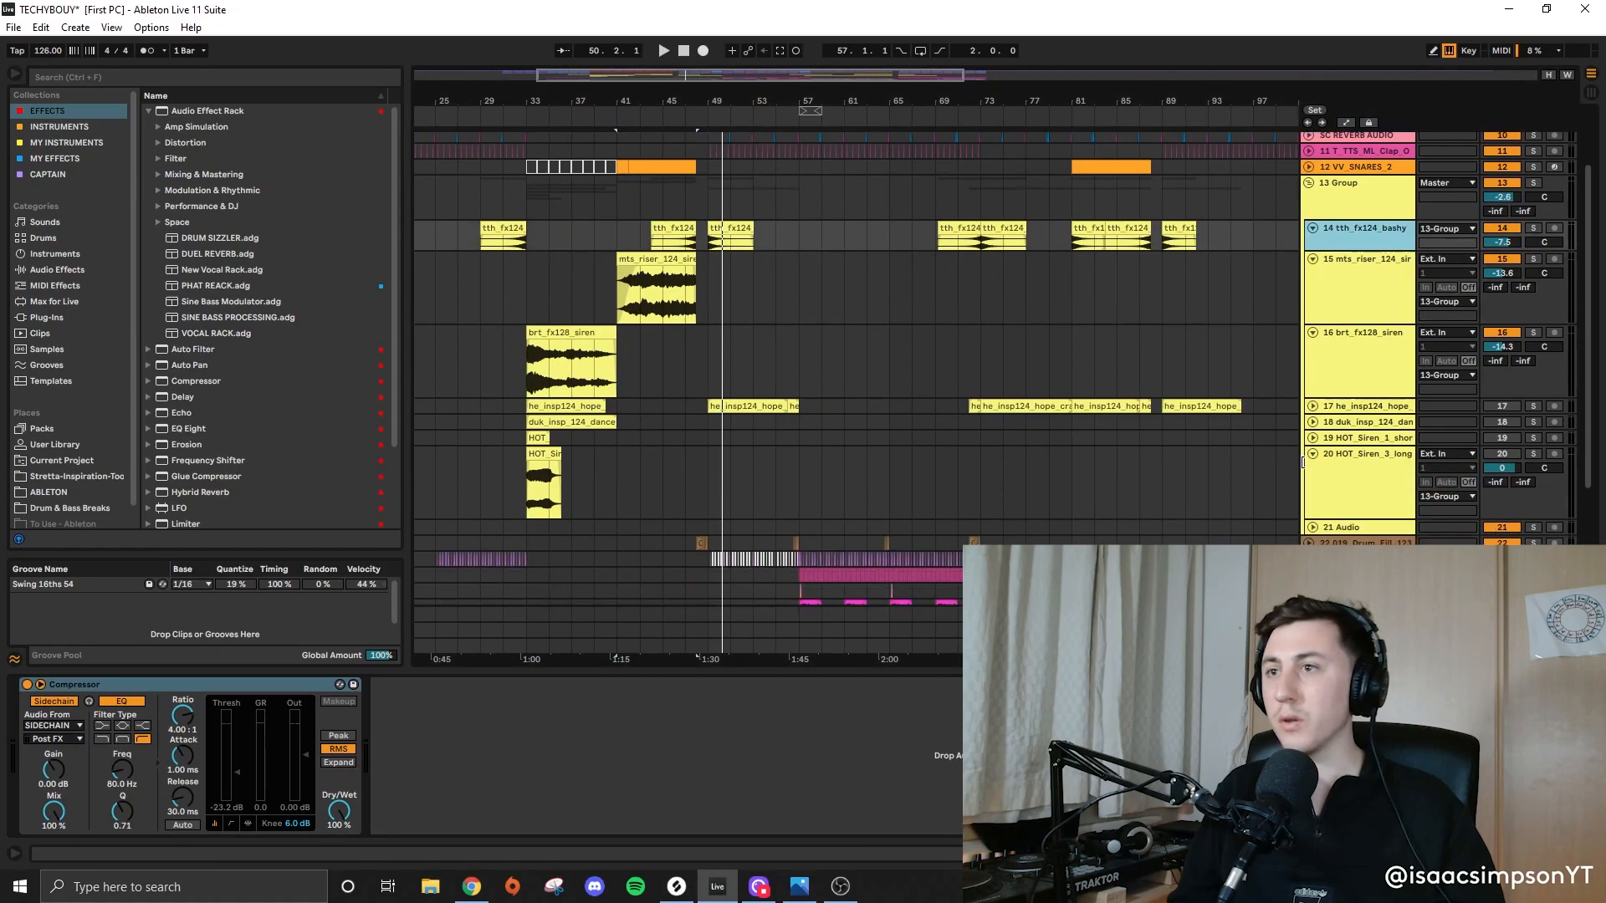
{"action": "left_click", "coordinate": [1317, 408]}
{"action": "left_click", "coordinate": [1312, 407]}
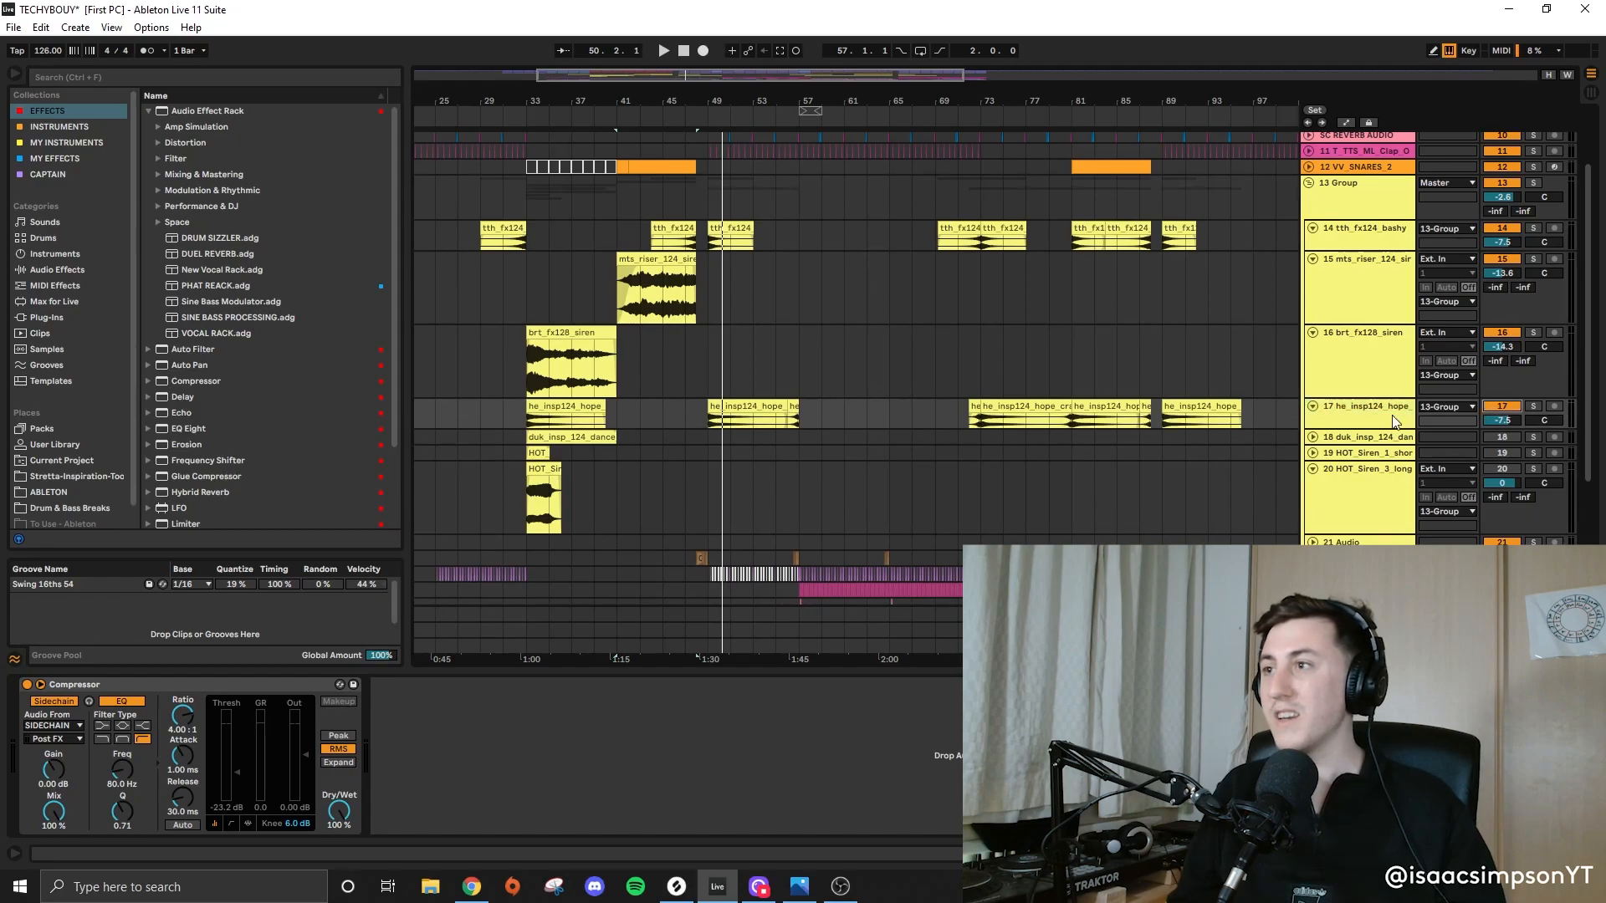
{"action": "left_click_drag", "start_coordinate": [1389, 349], "coordinate": [1374, 223]}
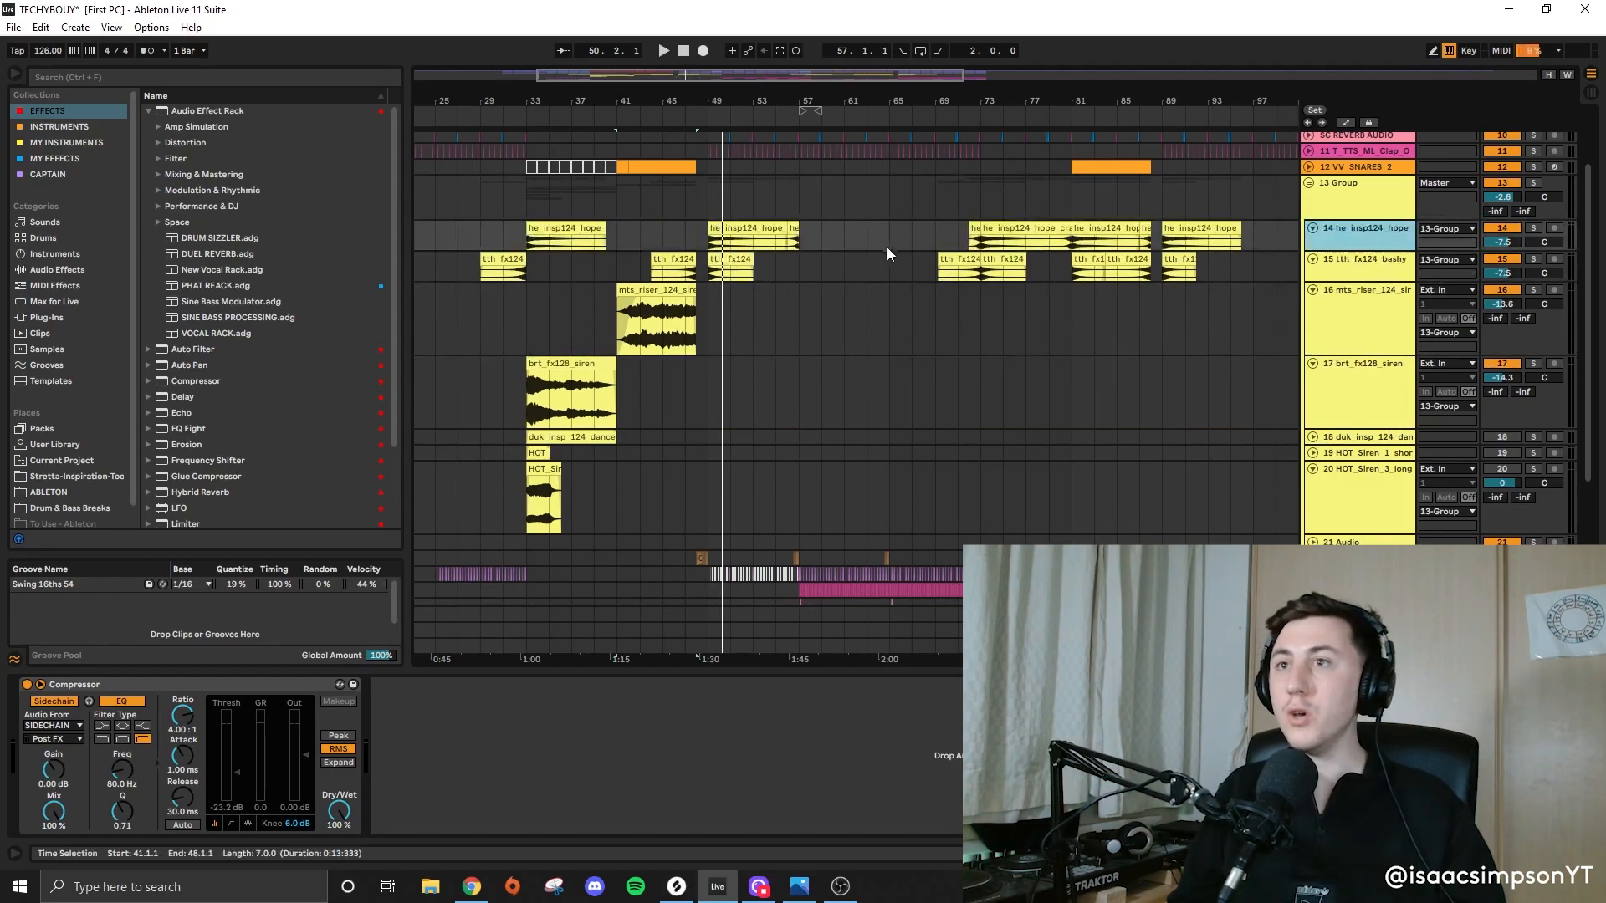
{"action": "left_click", "coordinate": [686, 235]}
{"action": "key", "text": "space"}
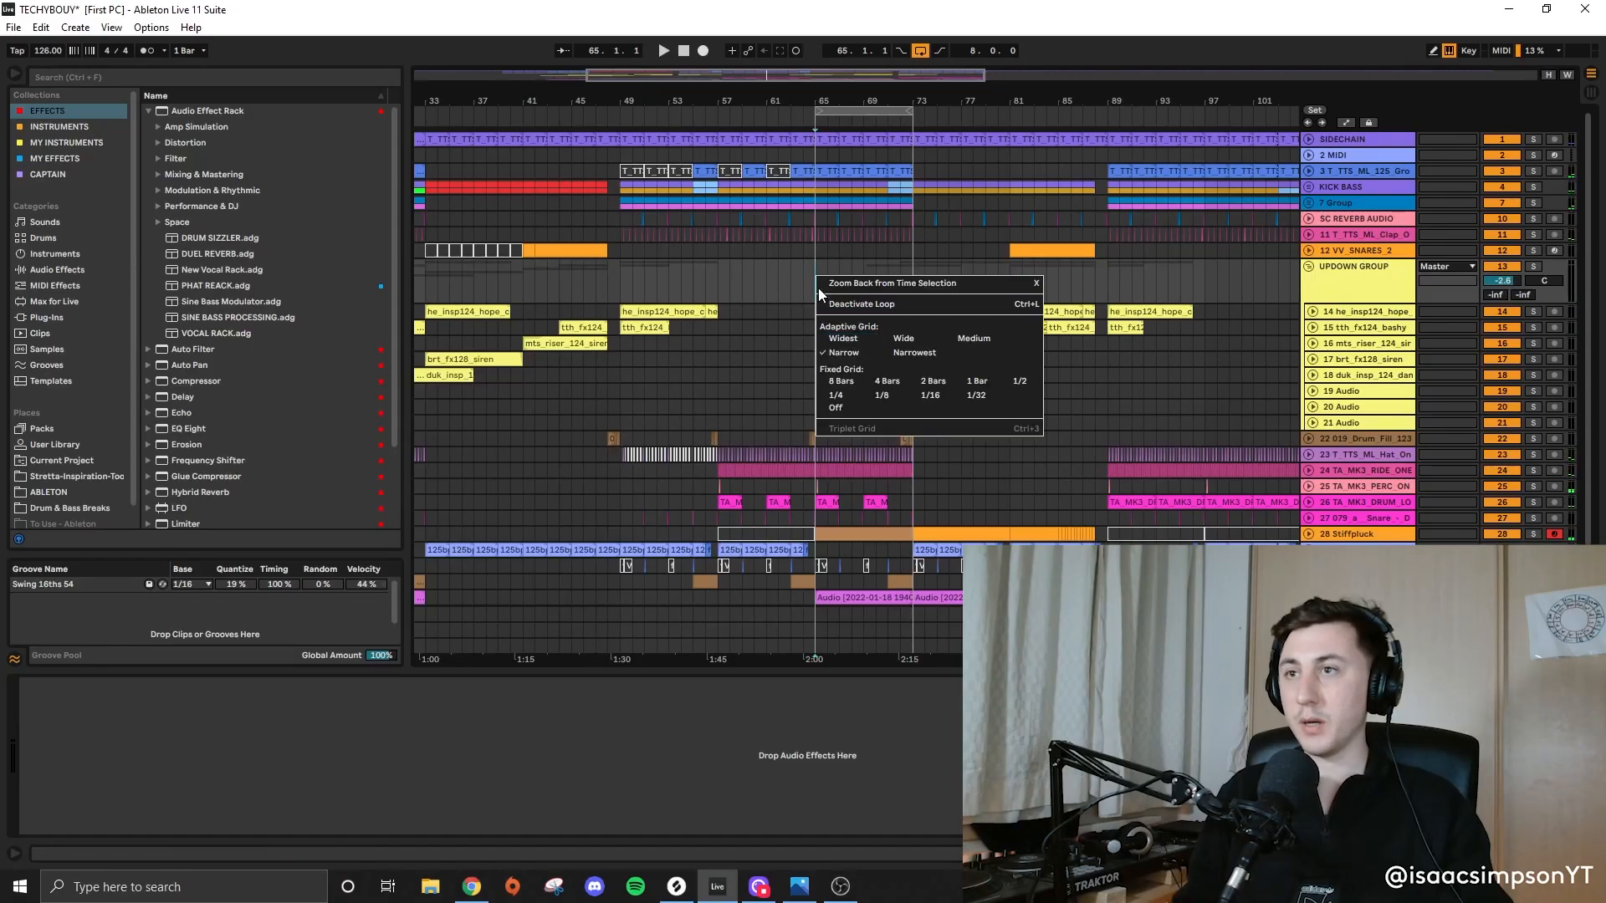
Step: Insert 8 bars of silence at bar 65 and copy the section from bars 73 to 81 into the gap
{"action": "key", "text": "ctrl+i"}
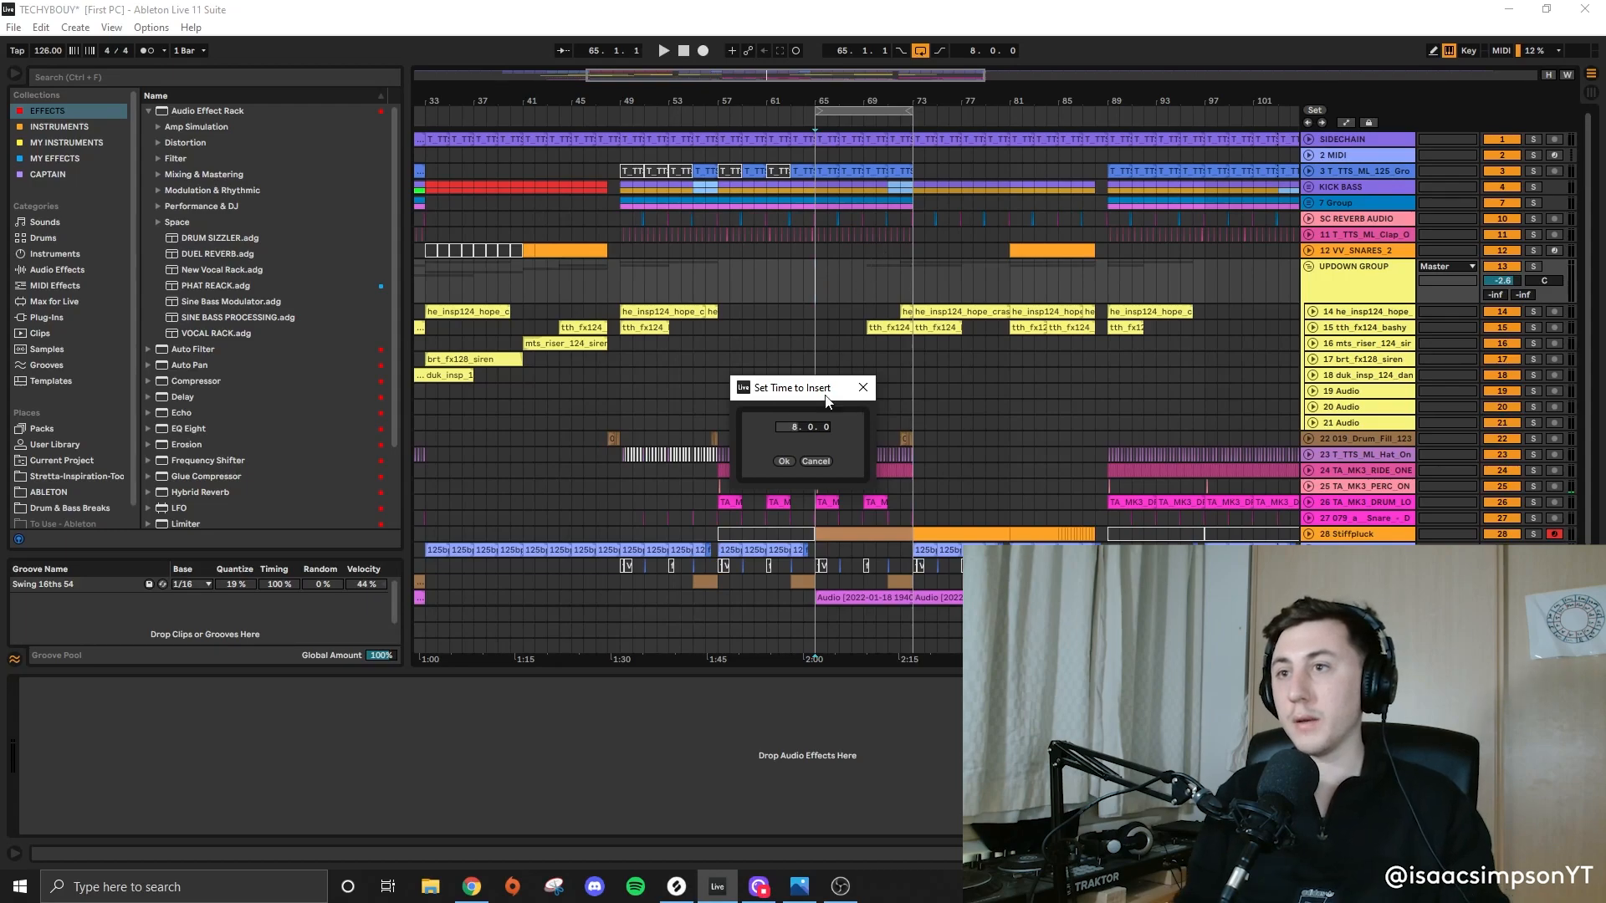
{"action": "key", "text": "Return"}
{"action": "left_click", "coordinate": [921, 134]}
{"action": "scroll", "coordinate": [962, 419], "scroll_direction": "down", "scroll_amount": 3}
{"action": "left_click", "coordinate": [1006, 559], "text": "shift"}
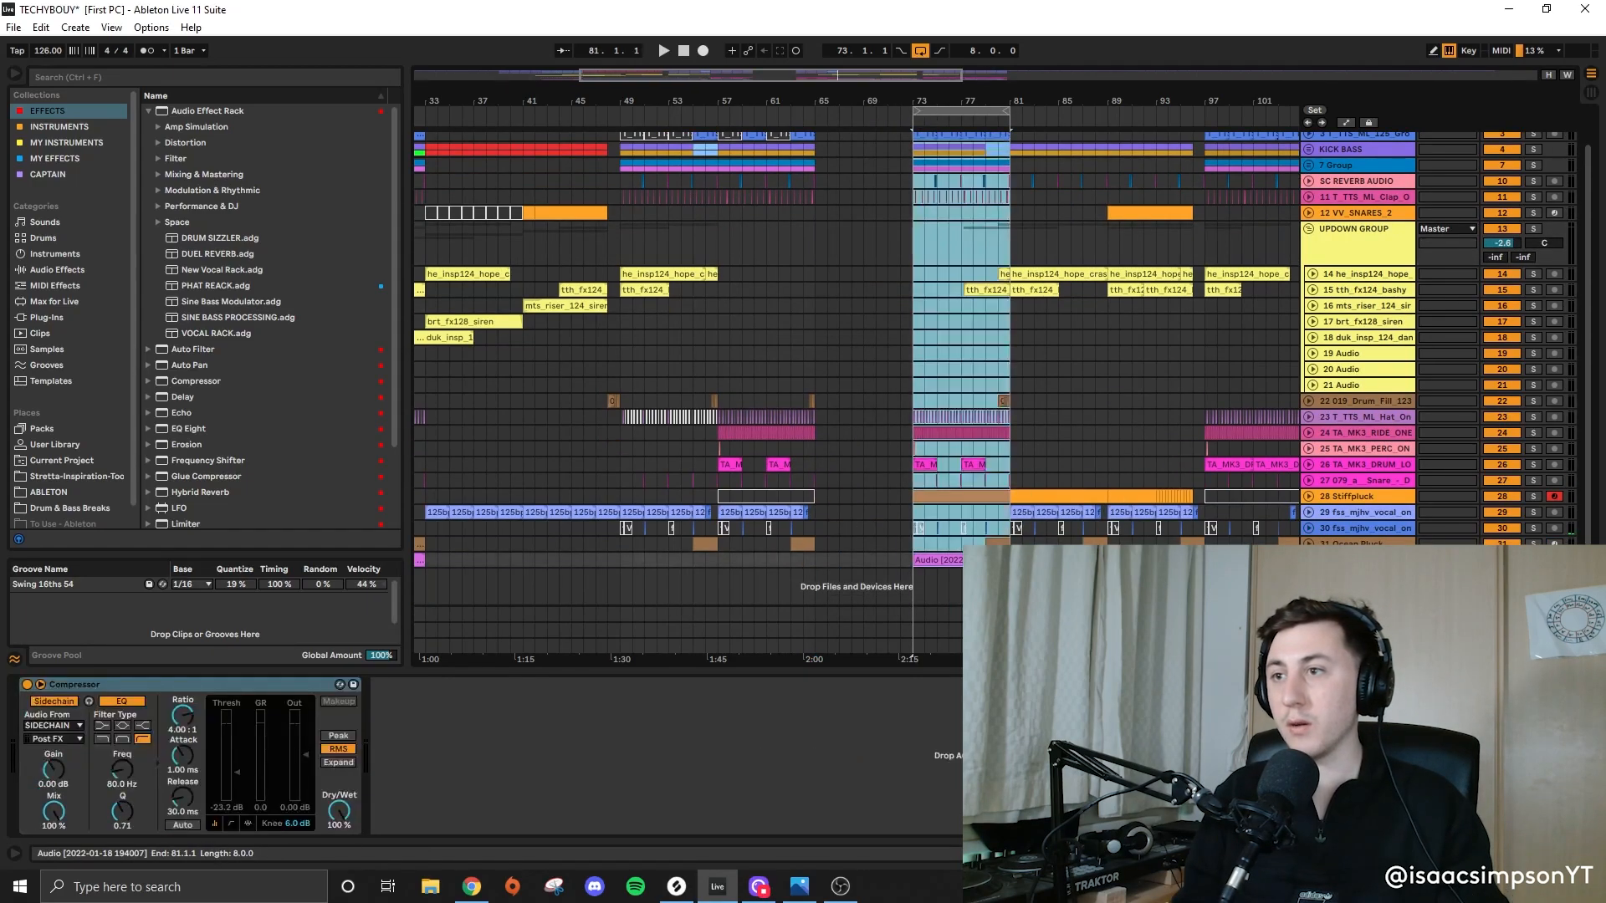
{"action": "left_click_drag", "start_coordinate": [983, 558], "coordinate": [887, 557]}
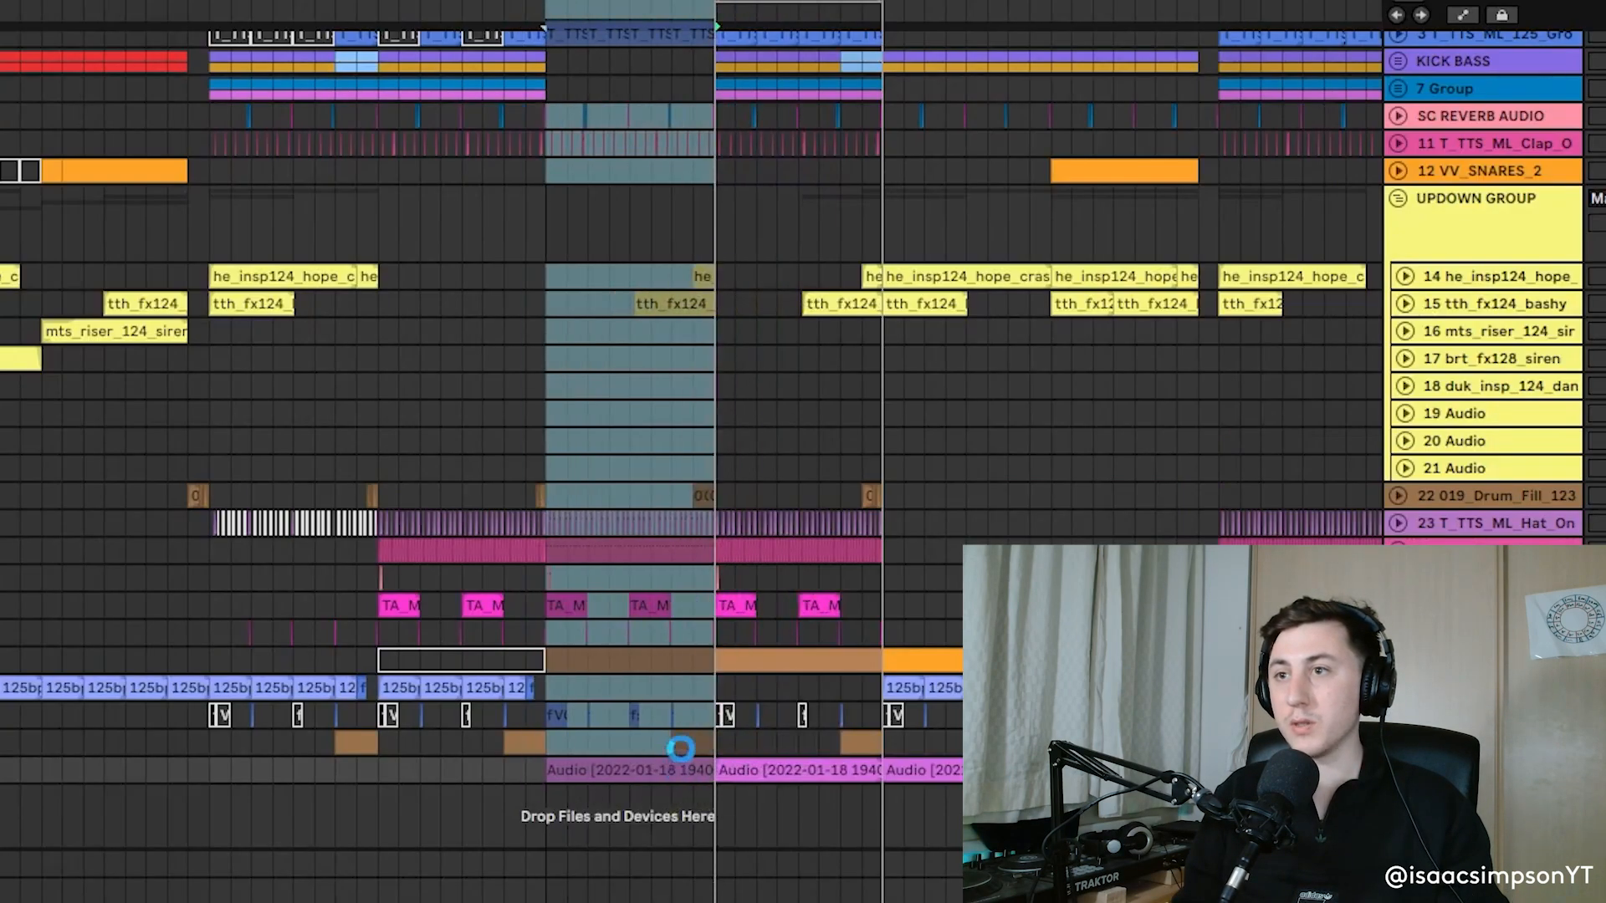
Step: Delete the crash and bashy effect clips between bars 69 and 74 on tracks 14 and 15
{"action": "left_click", "coordinate": [865, 338]}
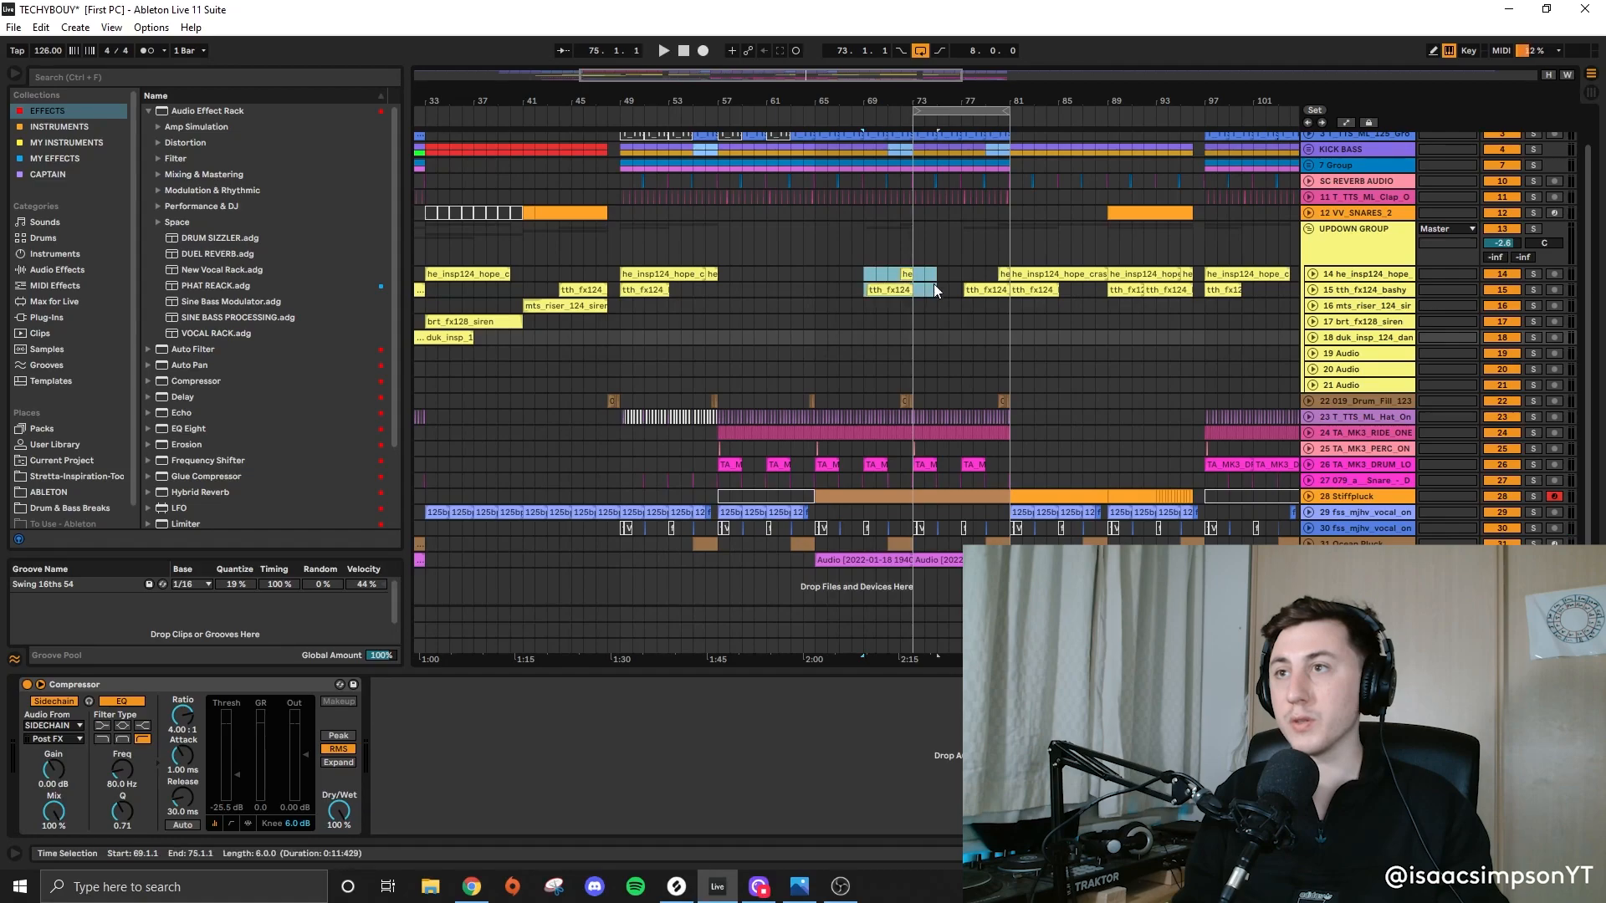
{"action": "left_click_drag", "start_coordinate": [934, 284], "coordinate": [923, 292]}
{"action": "key", "text": "Delete"}
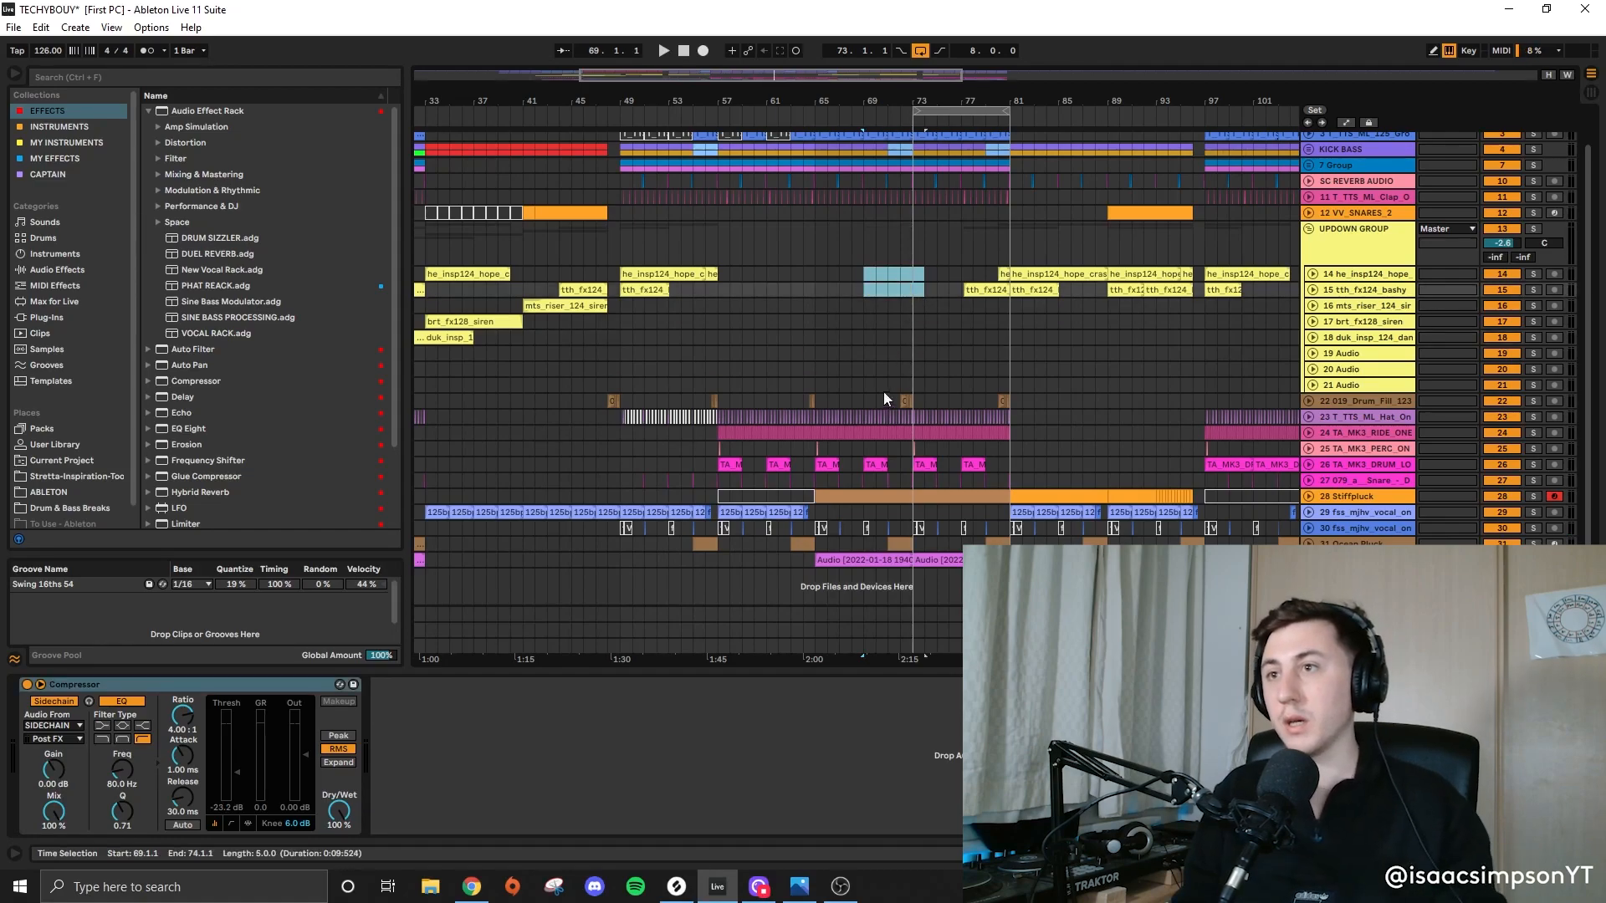
Step: Replace the long drum fill before bar 73 on the 019_Drum_Fill track with a shorter fill
{"action": "key", "text": "plus"}
{"action": "left_click_drag", "start_coordinate": [893, 402], "coordinate": [945, 399]}
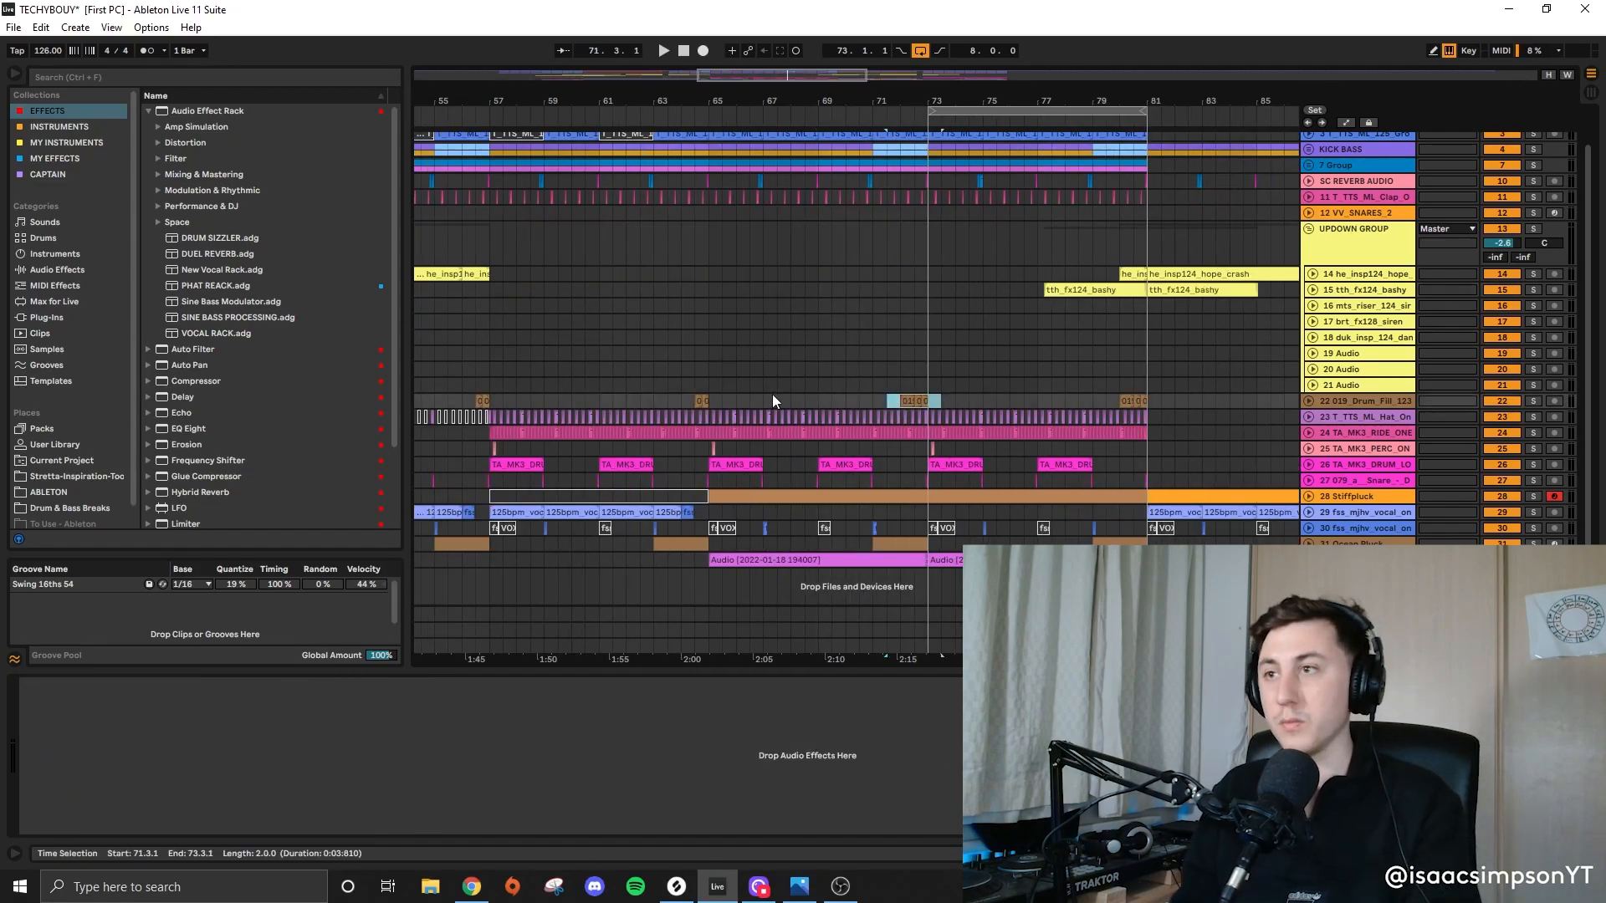
{"action": "key", "text": "Delete"}
{"action": "mouse_move", "coordinate": [599, 399]}
{"action": "left_mouse_down"}
{"action": "mouse_move", "coordinate": [635, 396]}
{"action": "mouse_move", "coordinate": [579, 403]}
{"action": "left_mouse_up"}
{"action": "scroll", "coordinate": [493, 403], "scroll_direction": "up", "scroll_amount": 2}
{"action": "left_click", "coordinate": [852, 394]}
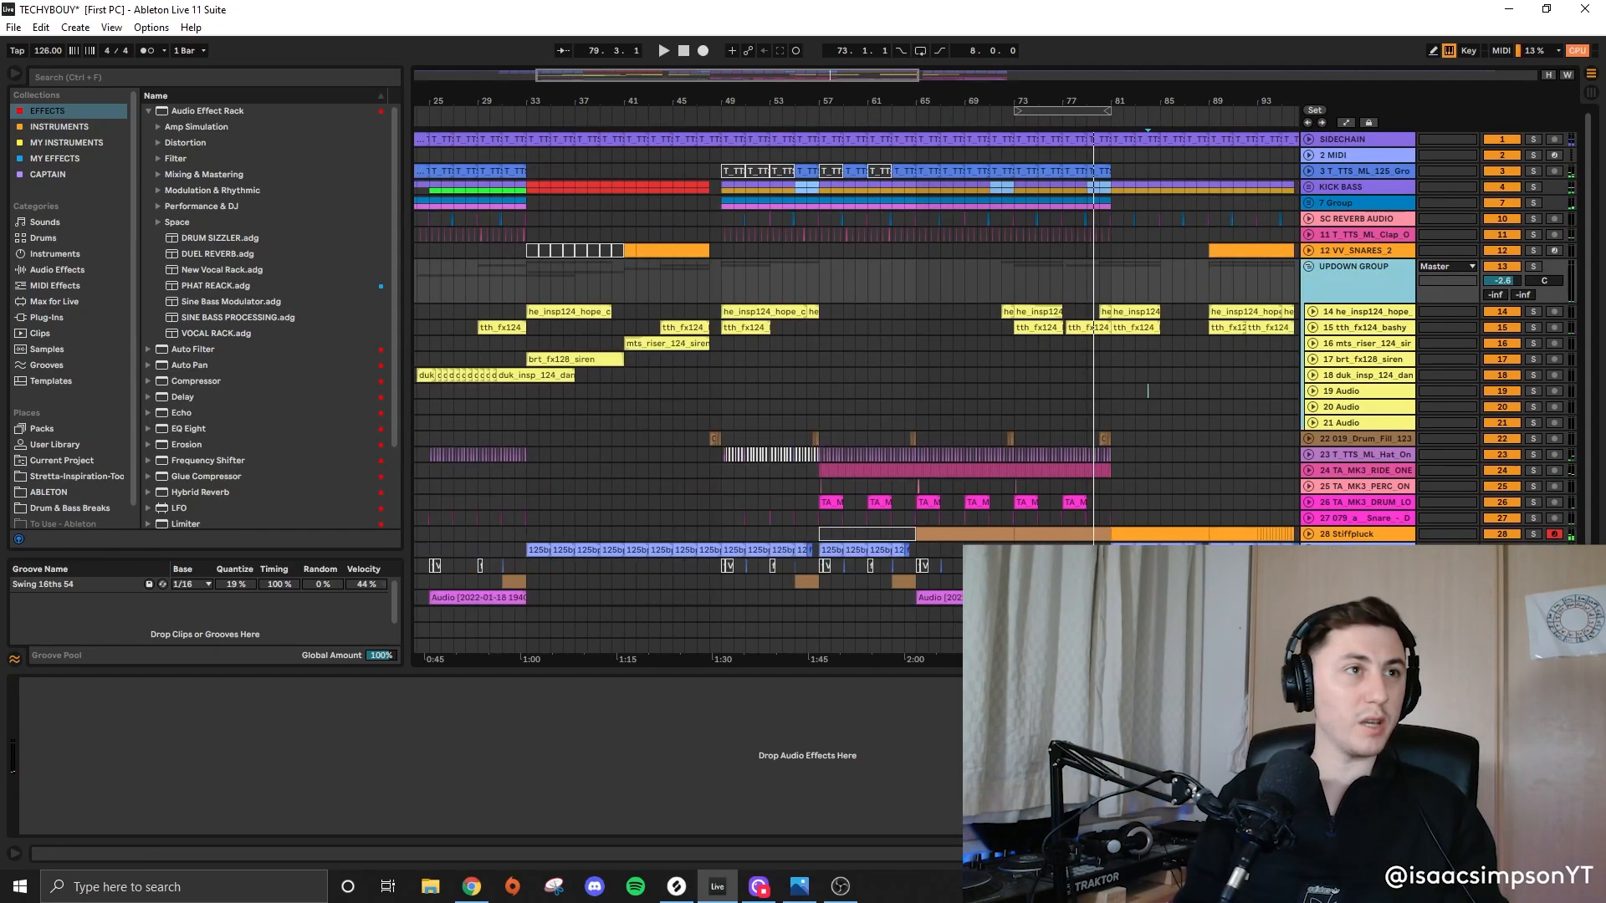
Step: Inspect the waveform of the clap one-shot at bar 53.2 on track 11
{"action": "left_click", "coordinate": [774, 236]}
{"action": "key", "text": "z"}
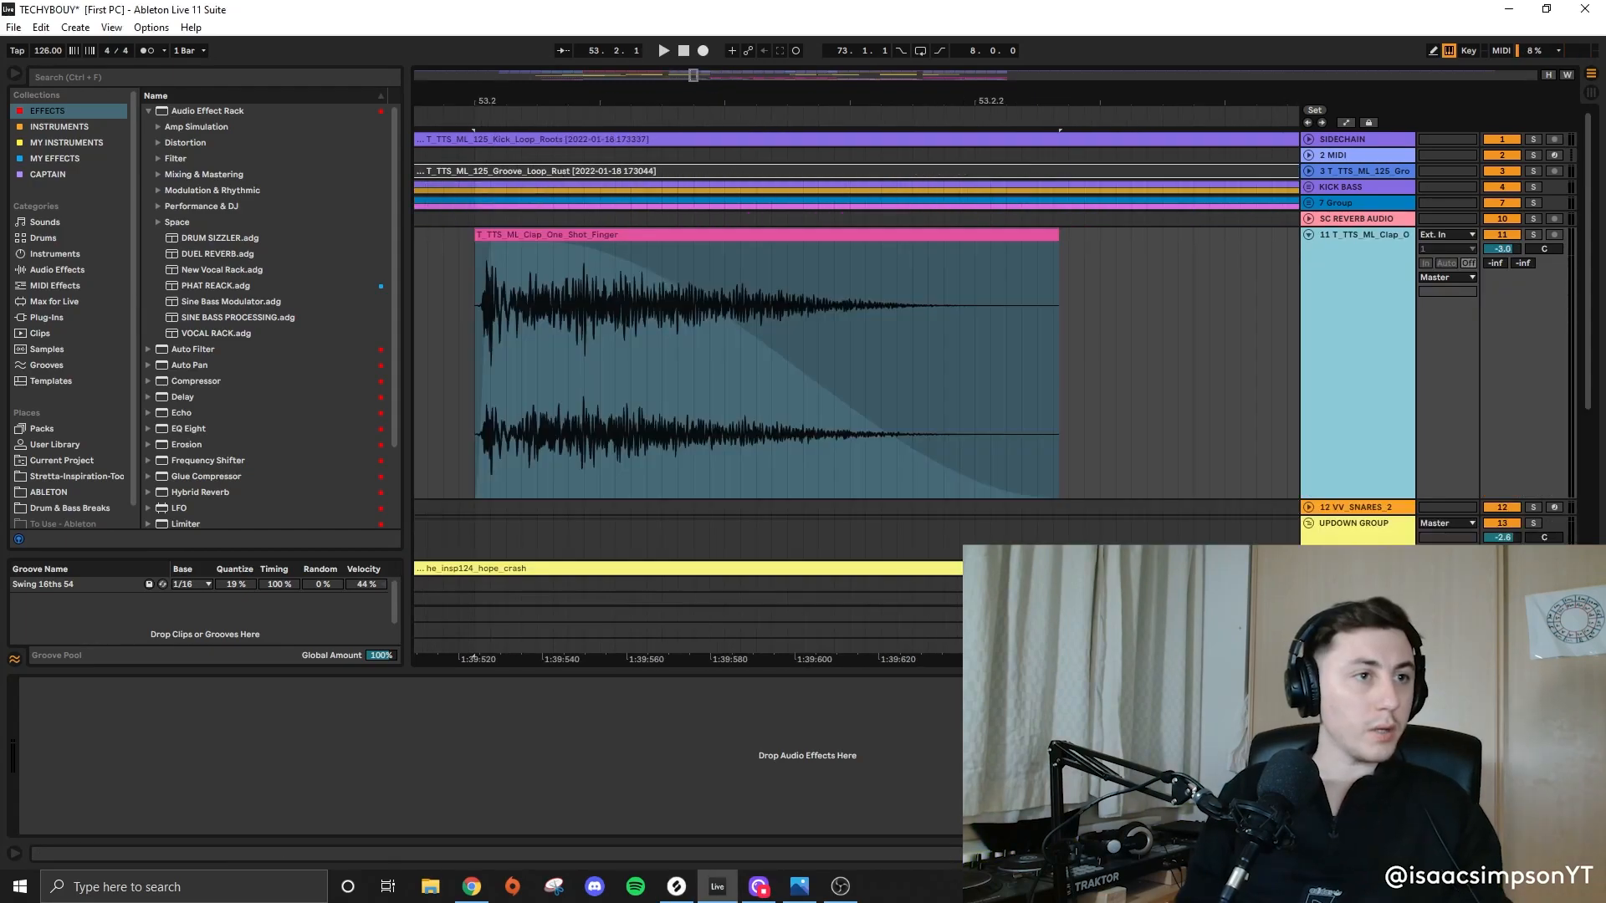
{"action": "key", "text": "x"}
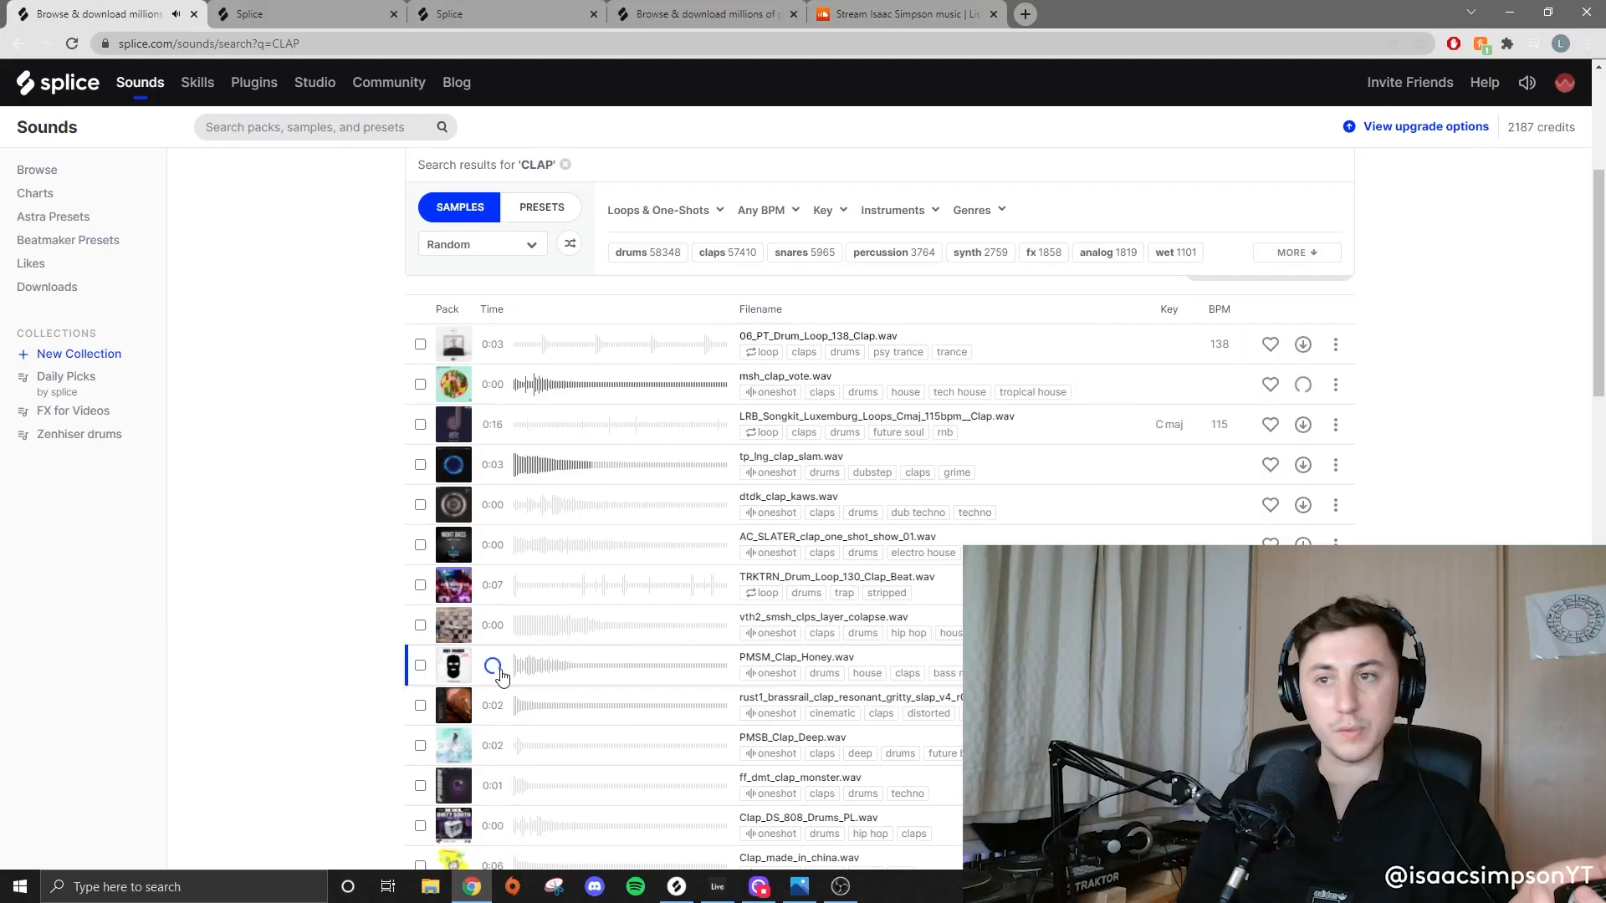
Step: Audition more clap one-shots in the Splice search results, then switch back to Ableton Live
{"action": "scroll", "coordinate": [492, 800], "scroll_direction": "down", "scroll_amount": 4}
{"action": "left_click", "coordinate": [493, 467]}
{"action": "left_click", "coordinate": [493, 507]}
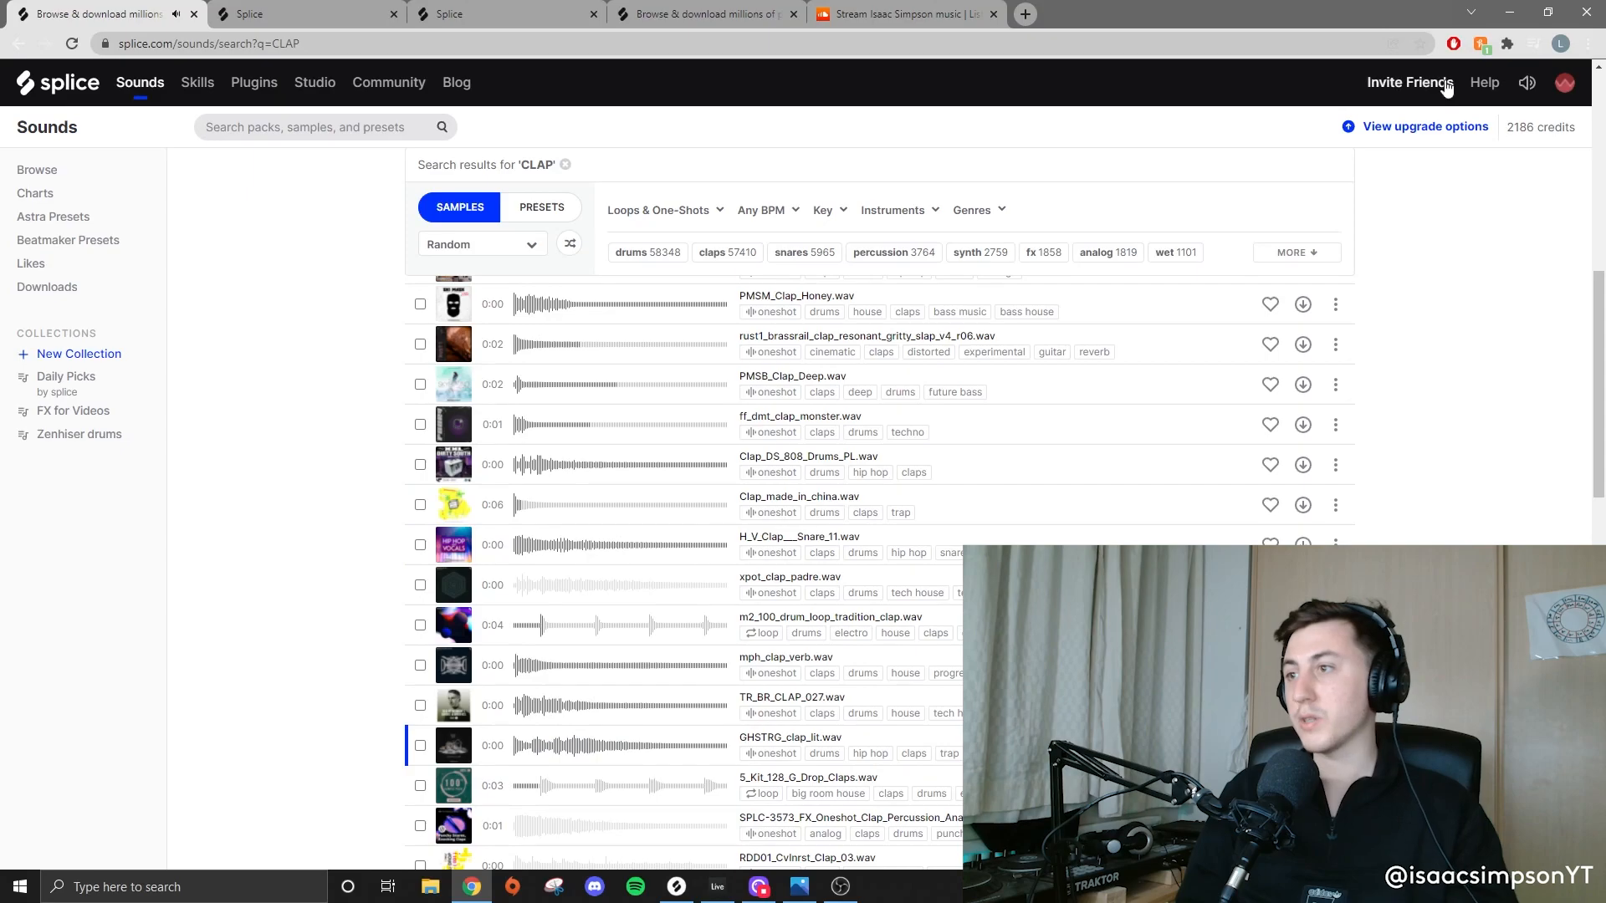
{"action": "left_click", "coordinate": [1511, 14]}
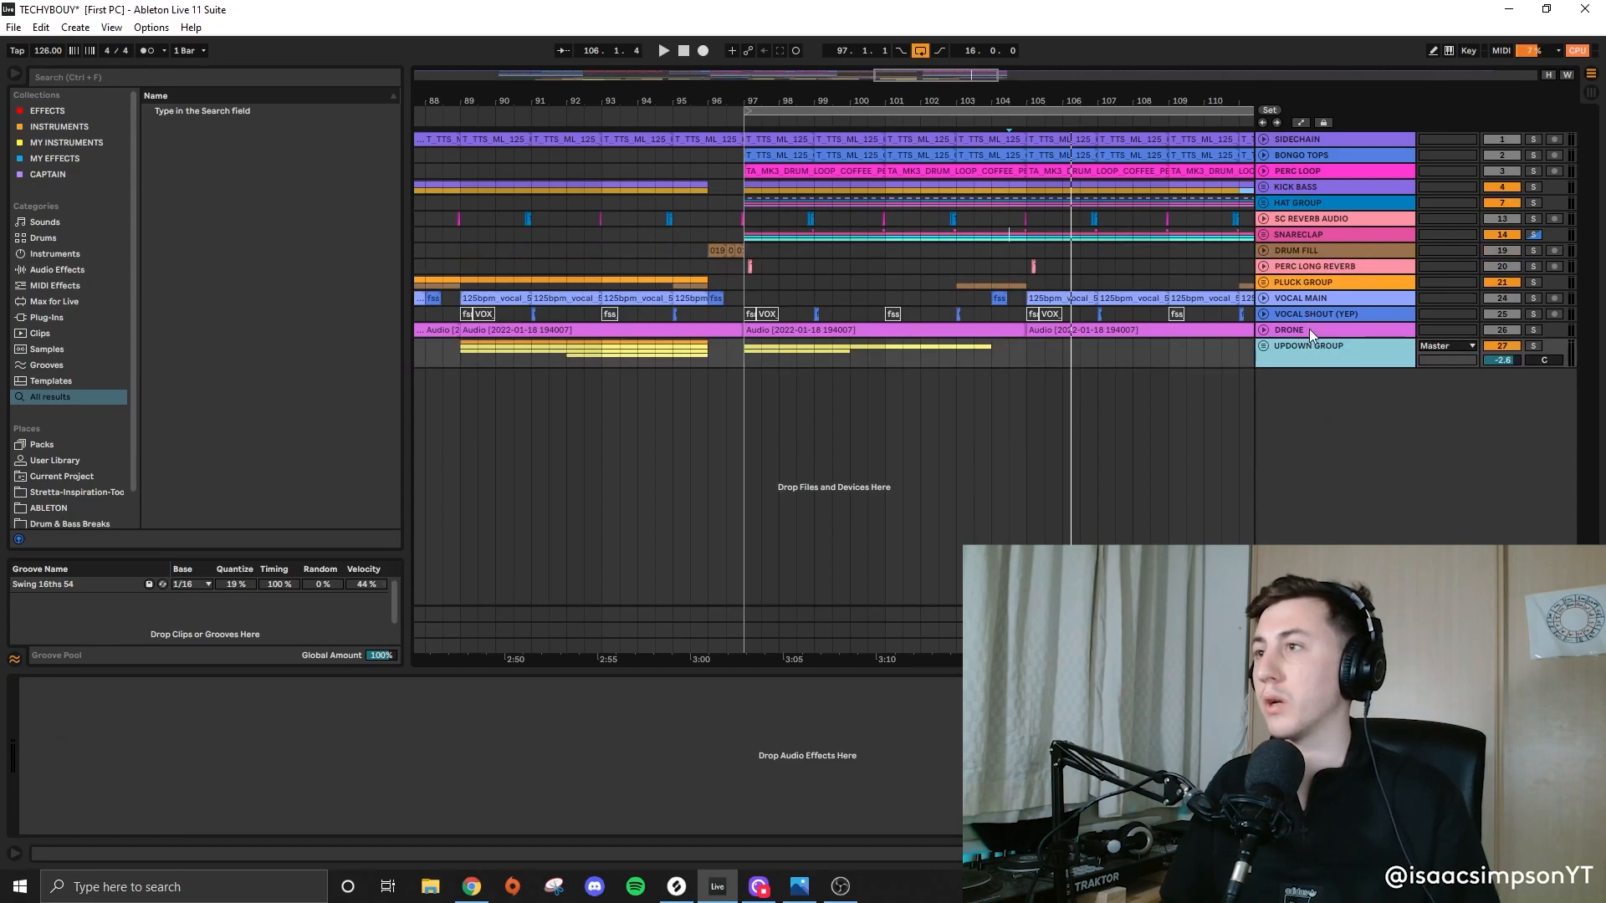
Step: Move the DRONE track below the UPDOWN GROUP and group the VOCAL MAIN and VOCAL SHOUT tracks
{"action": "left_click_drag", "start_coordinate": [1310, 329], "coordinate": [1314, 439]}
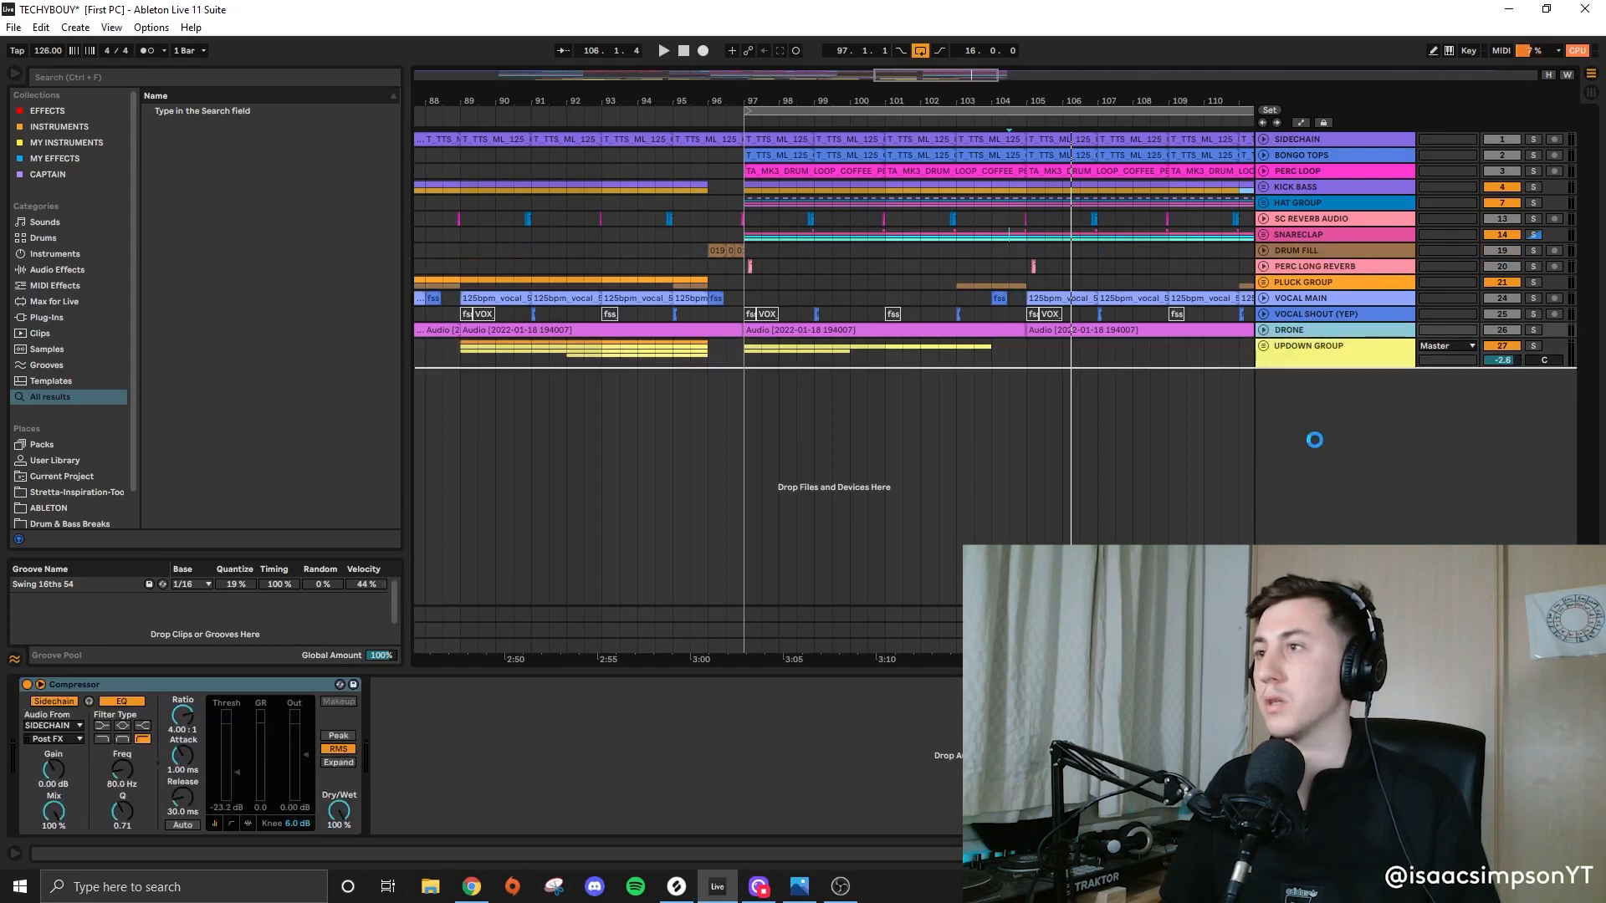
{"action": "left_click", "coordinate": [1307, 300]}
{"action": "left_click", "coordinate": [1304, 310], "text": "shift"}
{"action": "key", "text": "ctrl+g"}
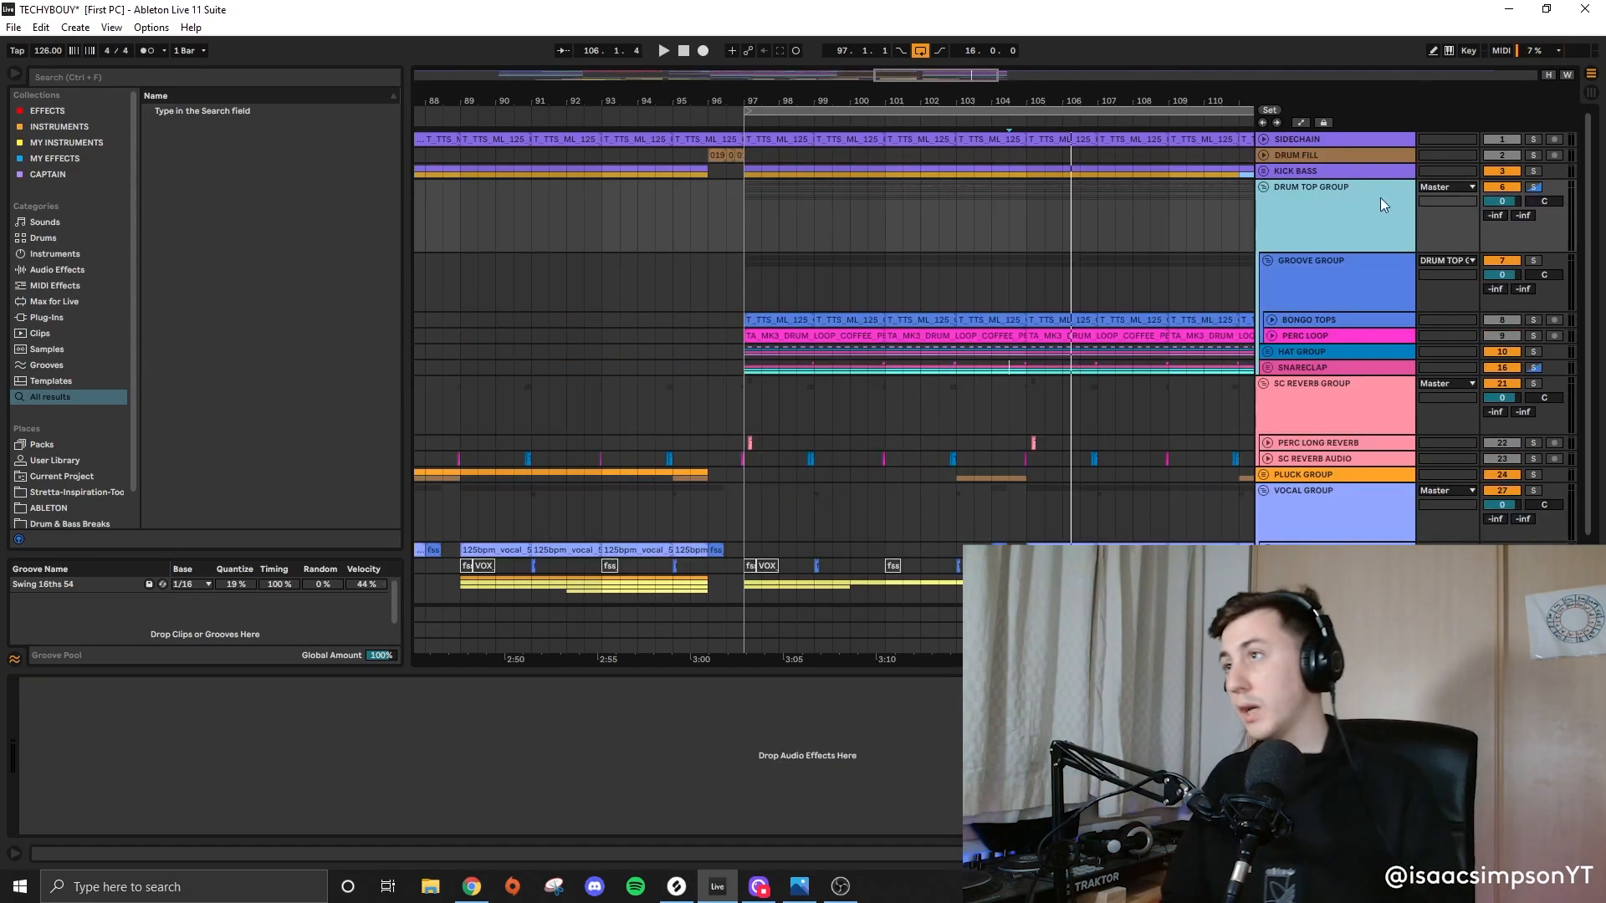
Step: Add a return track between the SC REVERB and Delay returns and name it SIZZLE
{"action": "key", "text": "ctrl+alt+l"}
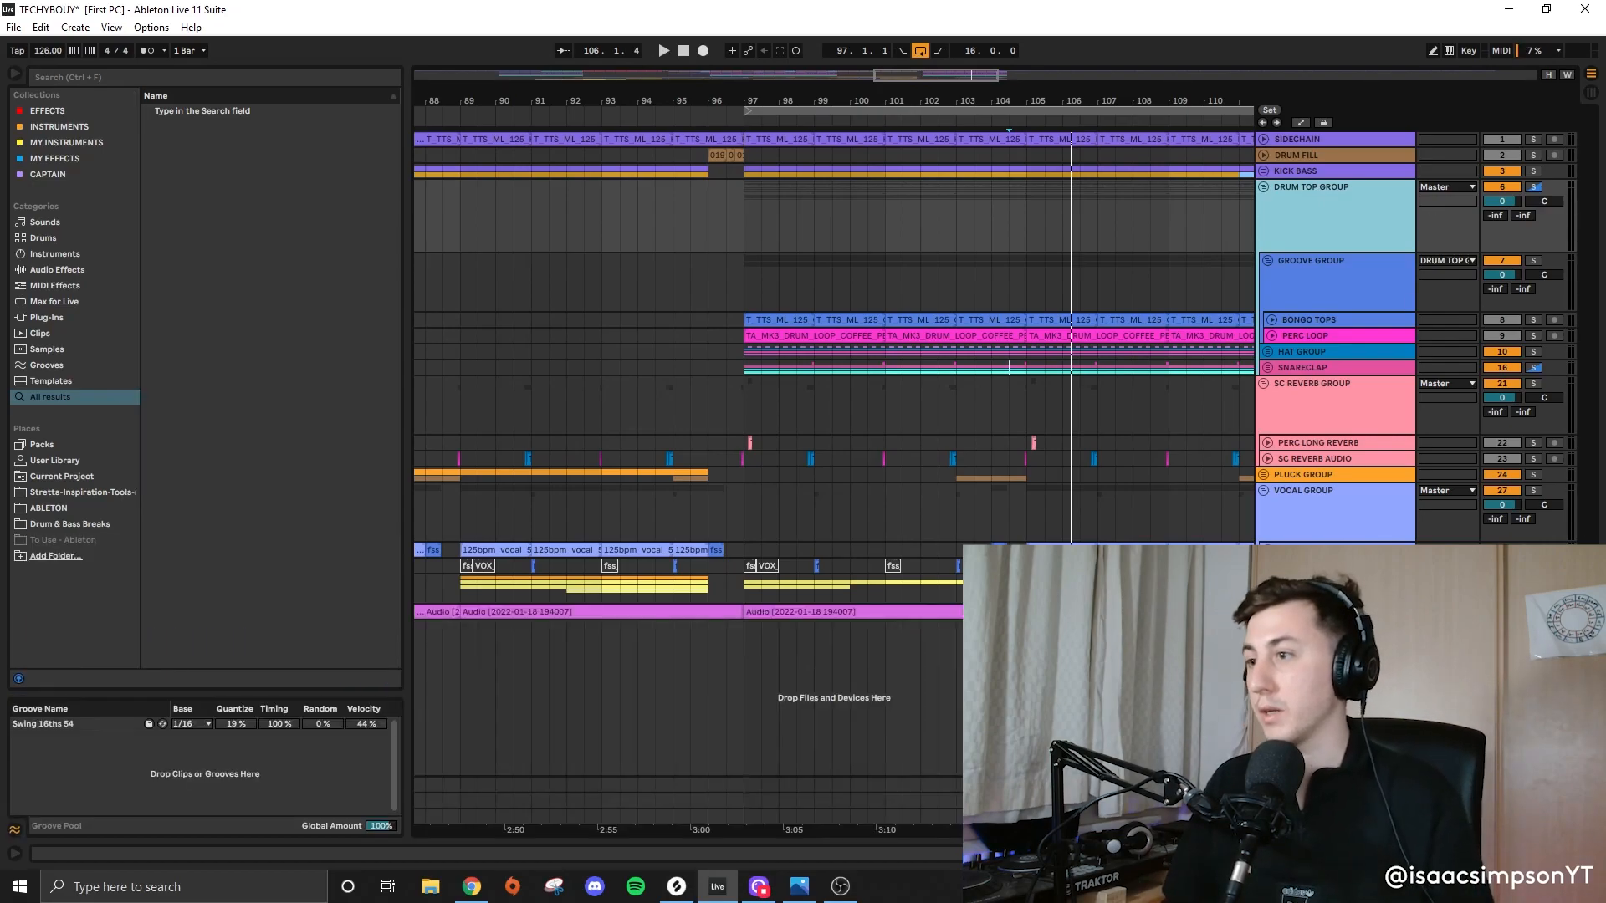
{"action": "left_click", "coordinate": [1336, 786]}
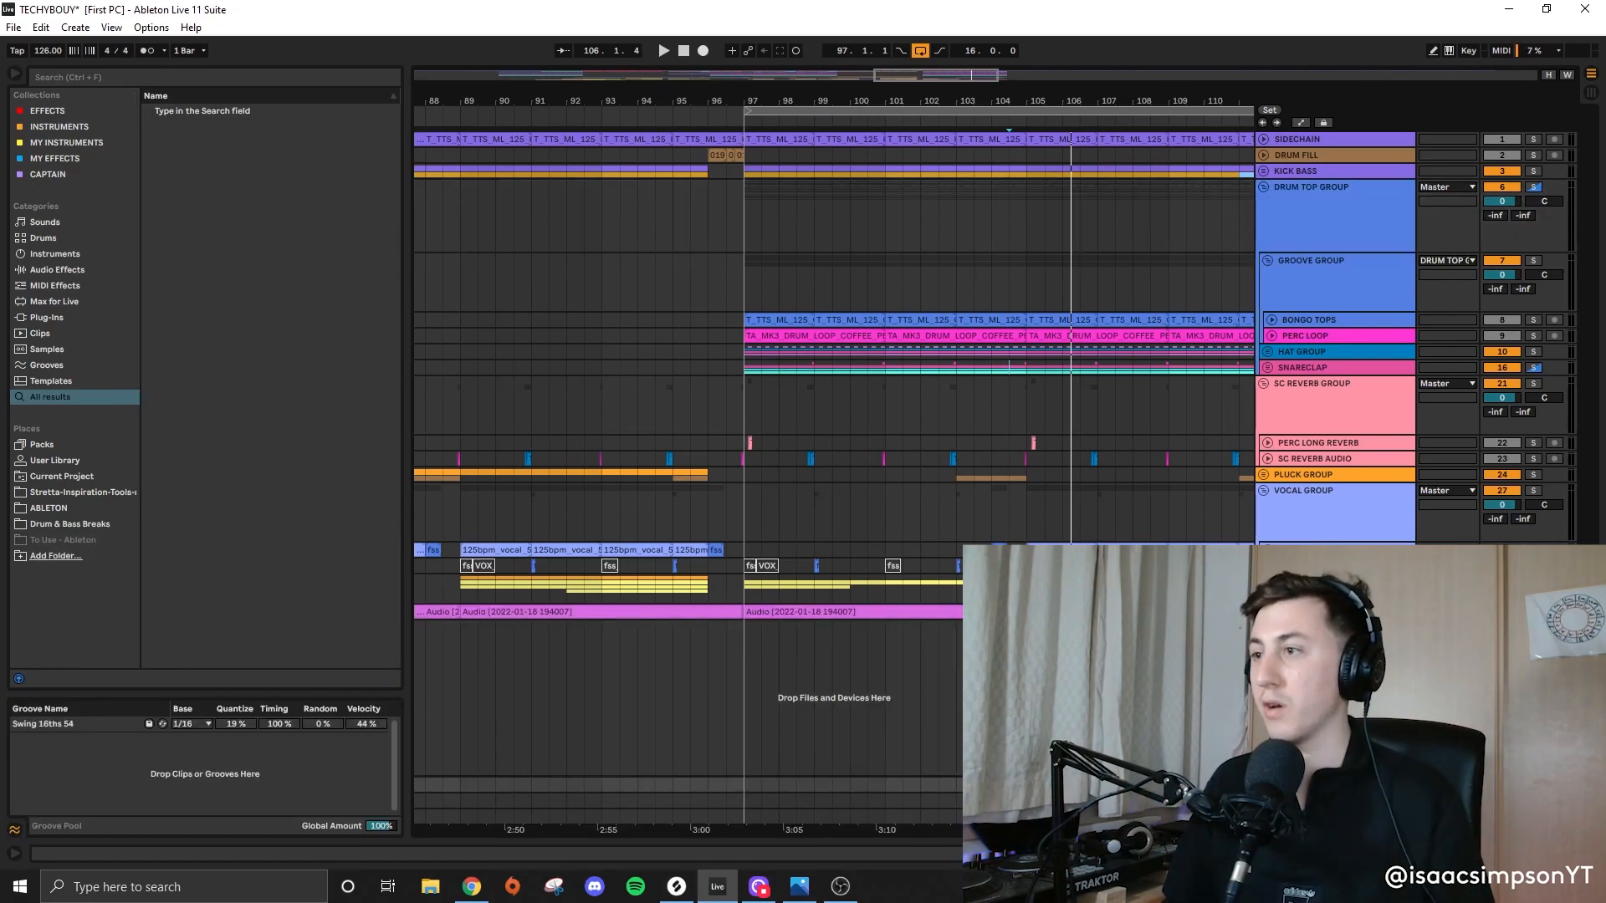
{"action": "key", "text": "ctrl+alt+t"}
{"action": "key", "text": "ctrl+r"}
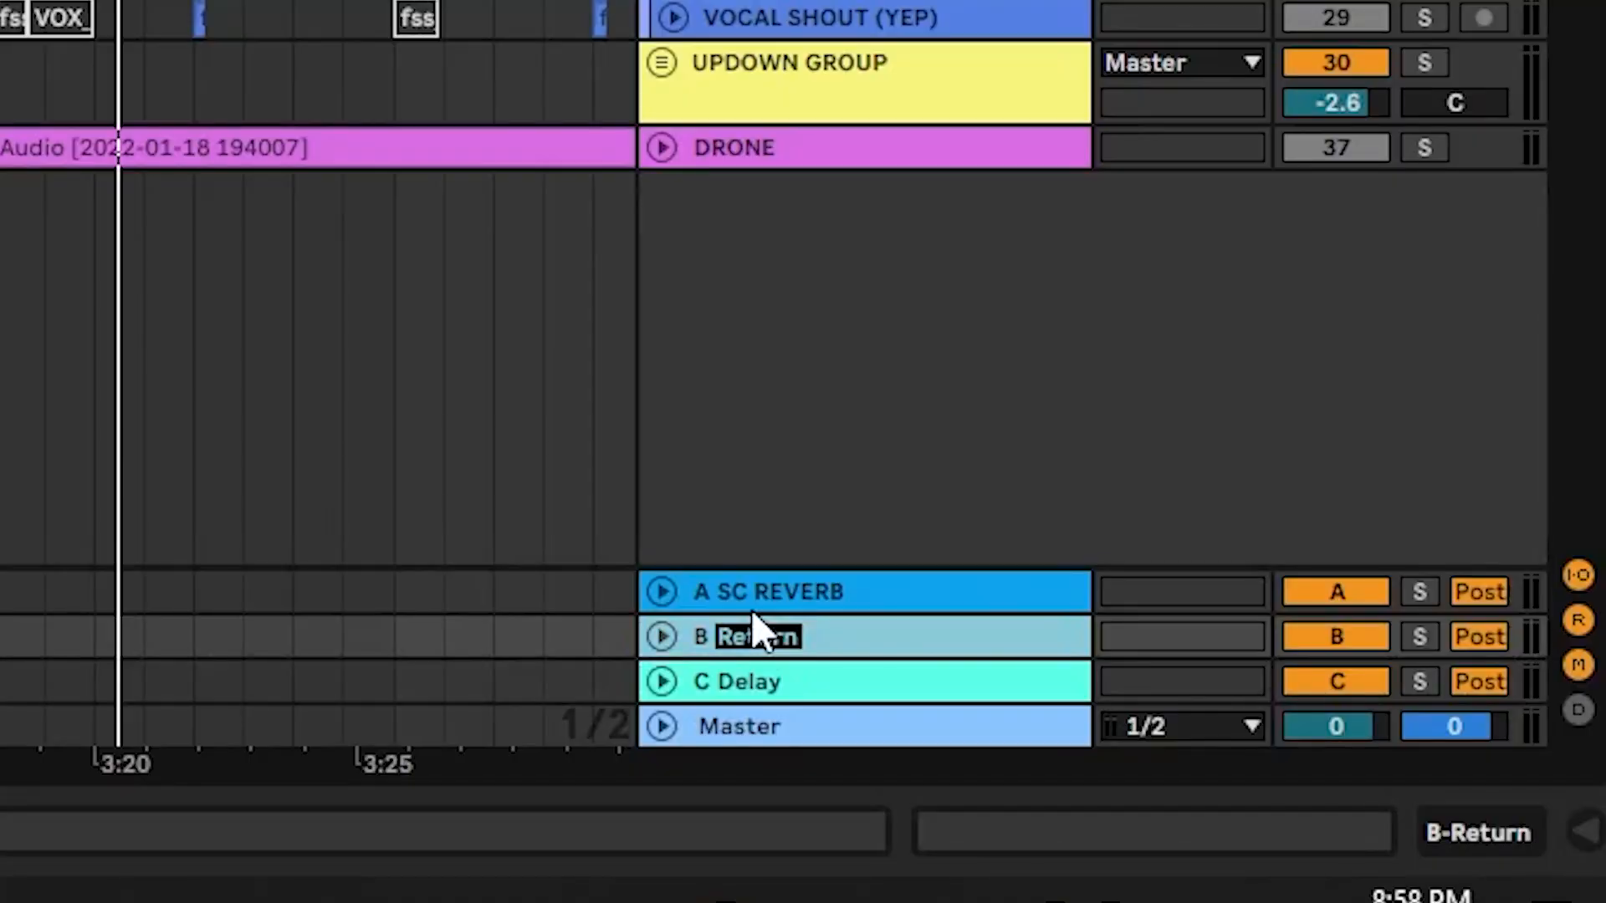
{"action": "type", "text": "SIDE"}
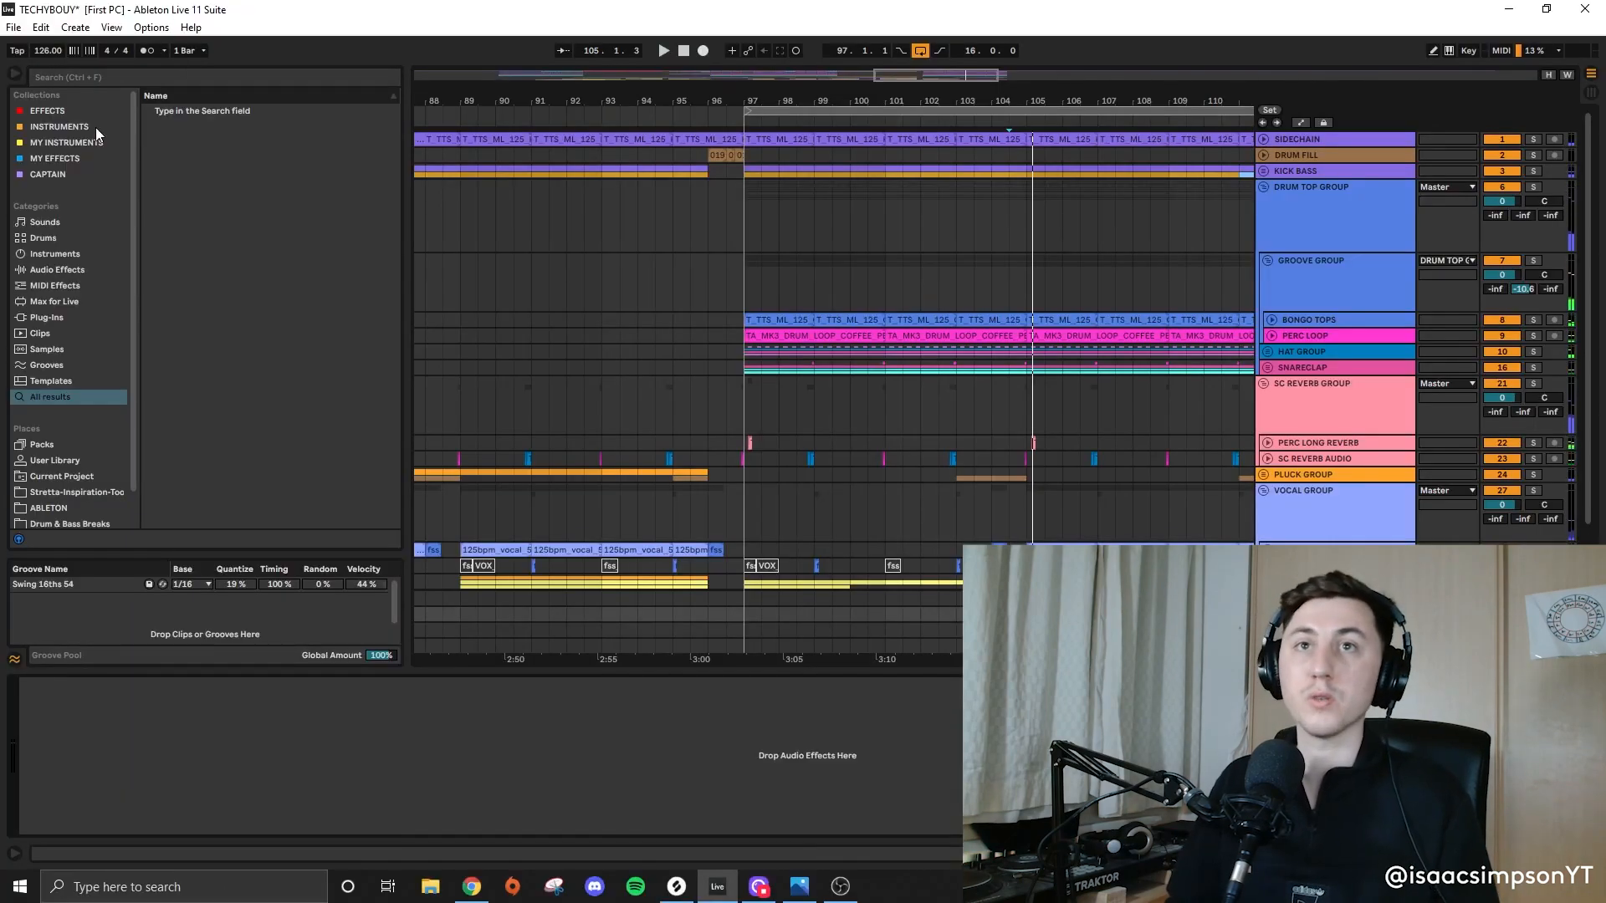
Step: Load the DRUM SIZZLER effect rack on the new return and set its reverb's convolution impulse to BLDG Studio
{"action": "left_click", "coordinate": [92, 112]}
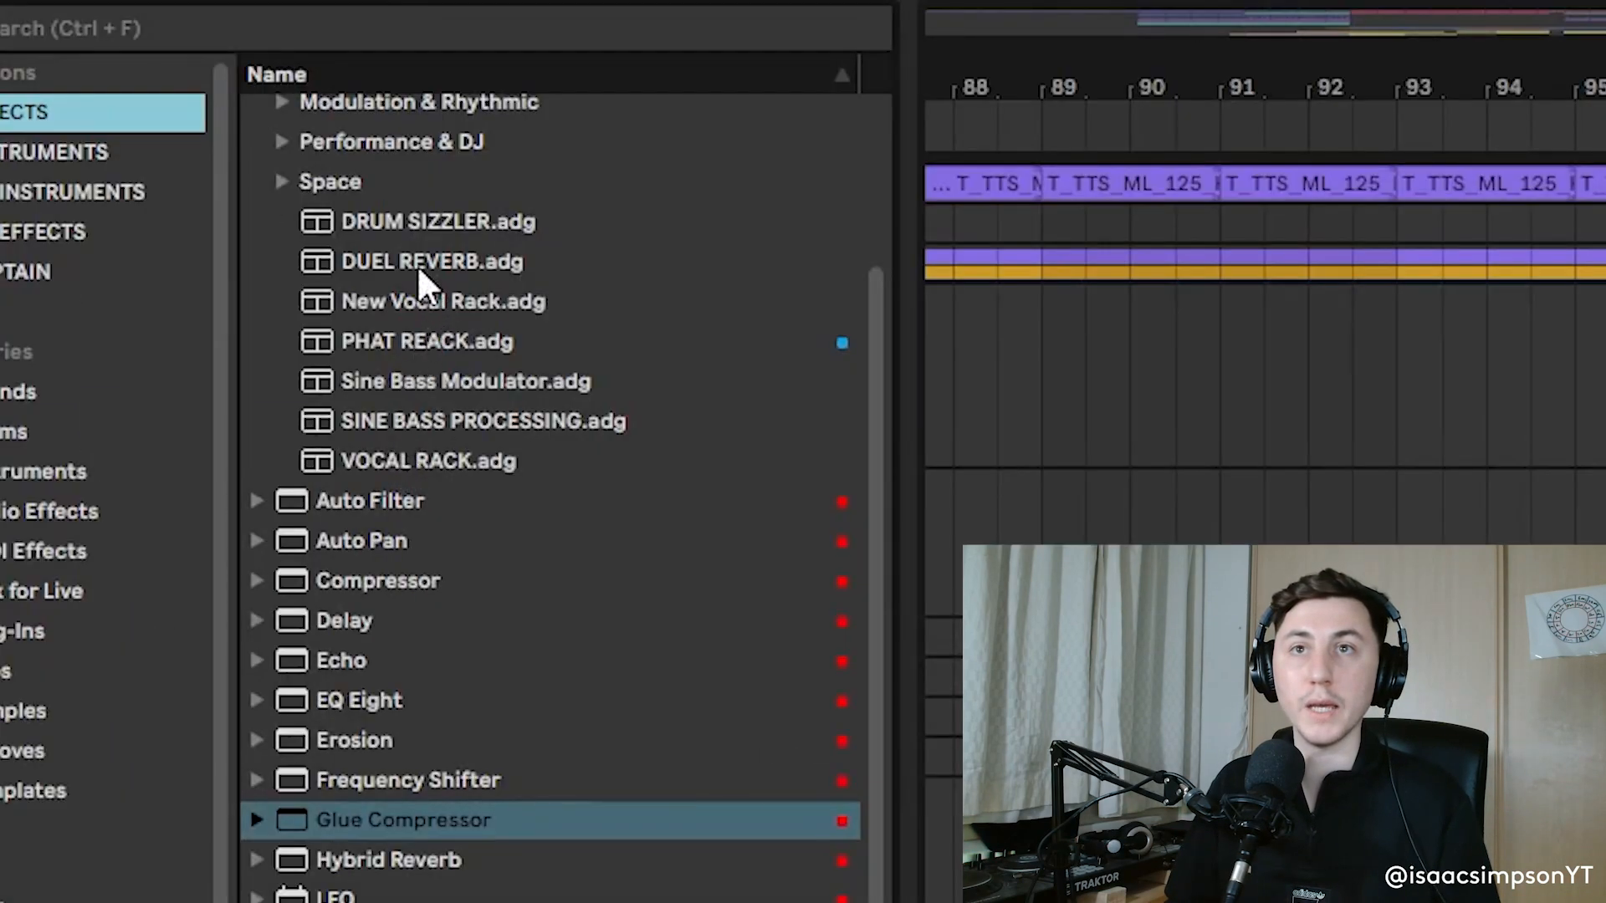
{"action": "left_click", "coordinate": [408, 222]}
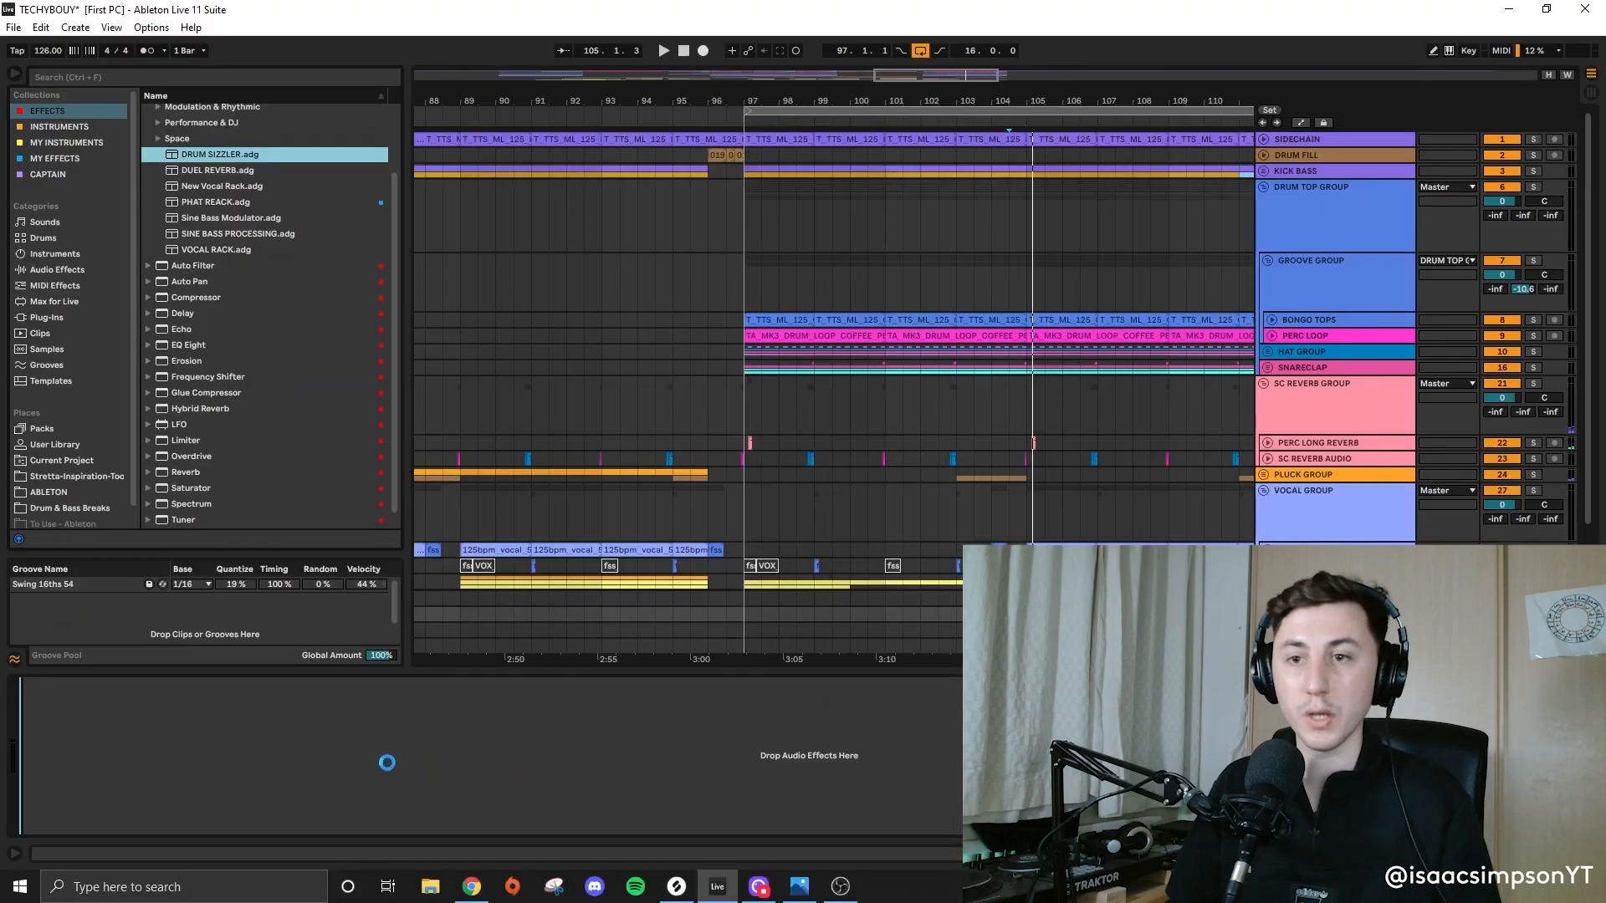
{"action": "left_click", "coordinate": [358, 810]}
{"action": "left_click", "coordinate": [331, 824]}
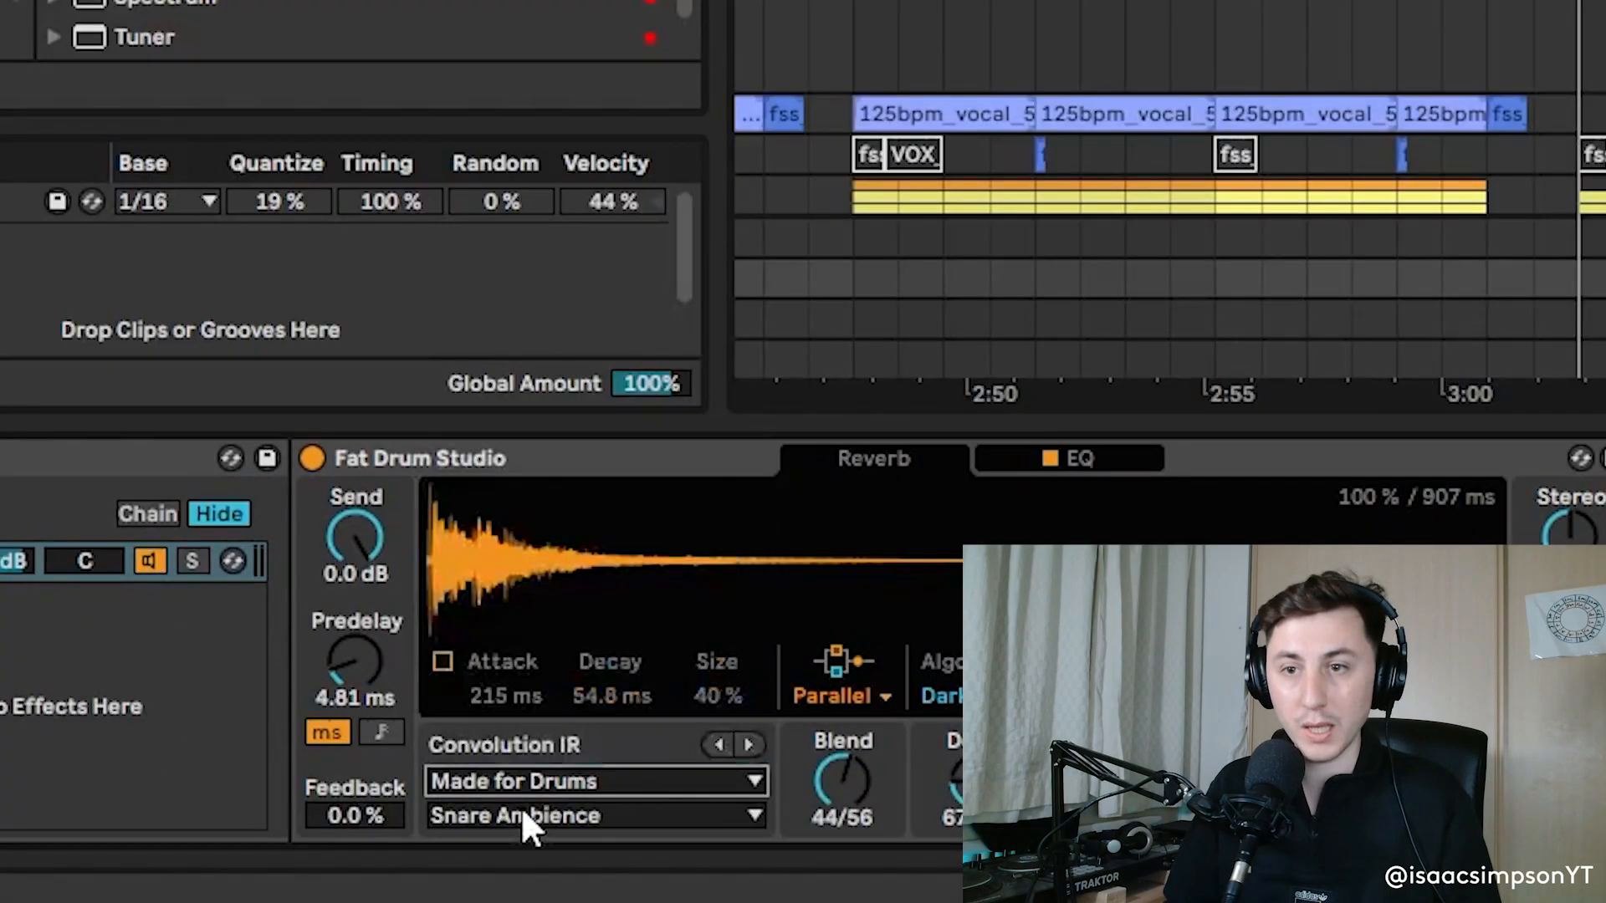
{"action": "left_click", "coordinate": [522, 817]}
{"action": "left_click", "coordinate": [582, 425]}
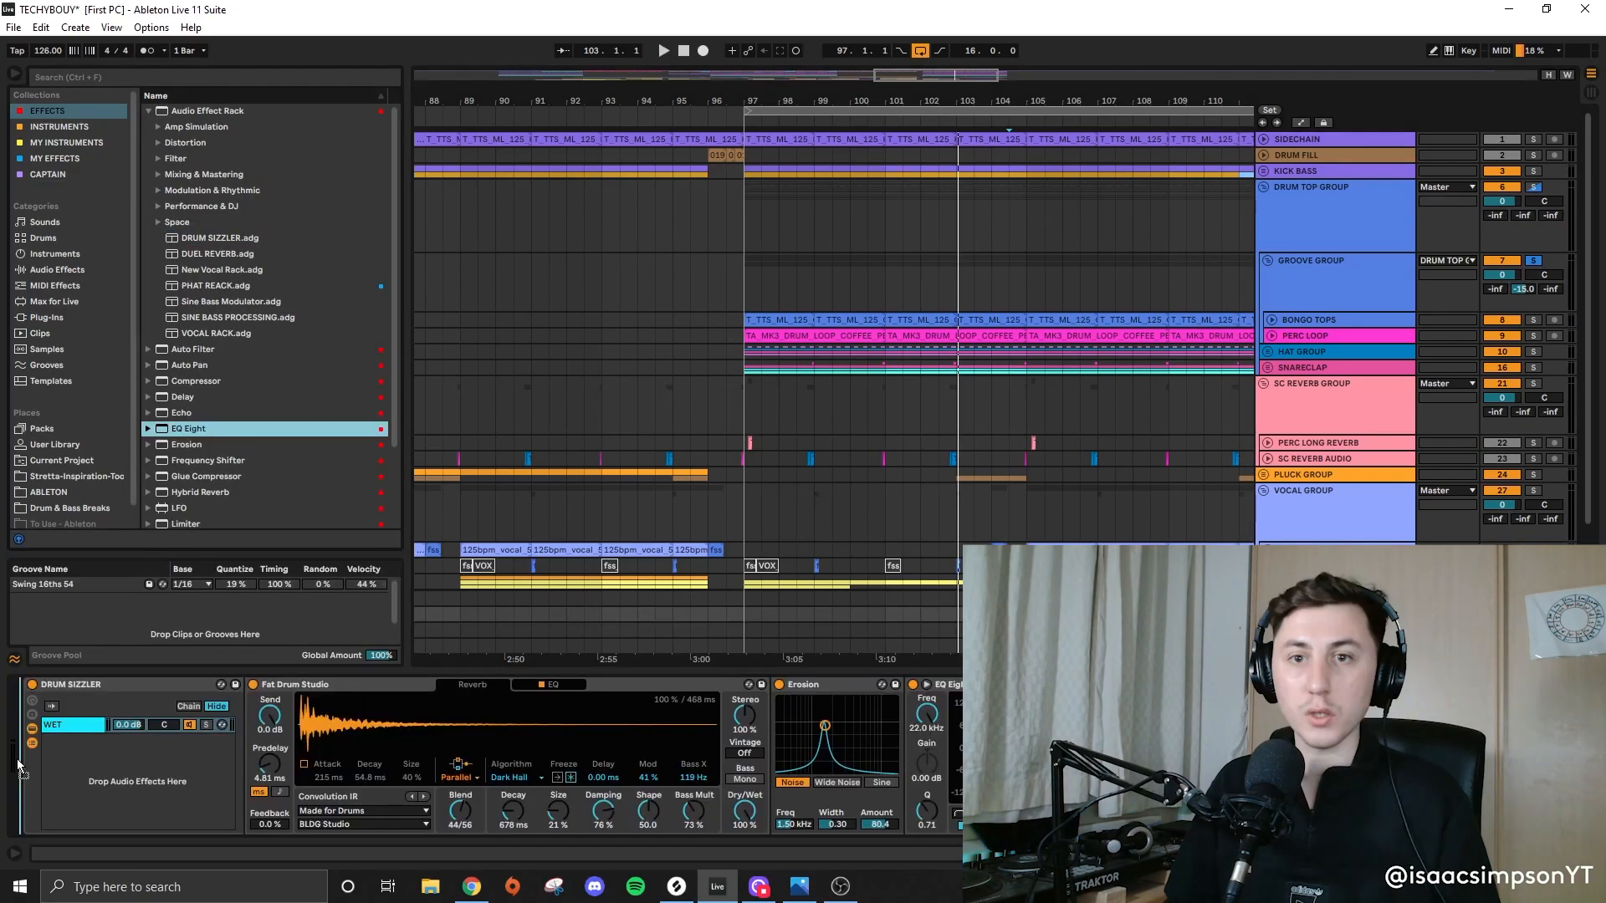
Step: Place an EQ Eight before the DRUM SIZZLER rack with a low cut at 212 Hz and play the result
{"action": "left_click_drag", "start_coordinate": [73, 724], "coordinate": [64, 737]}
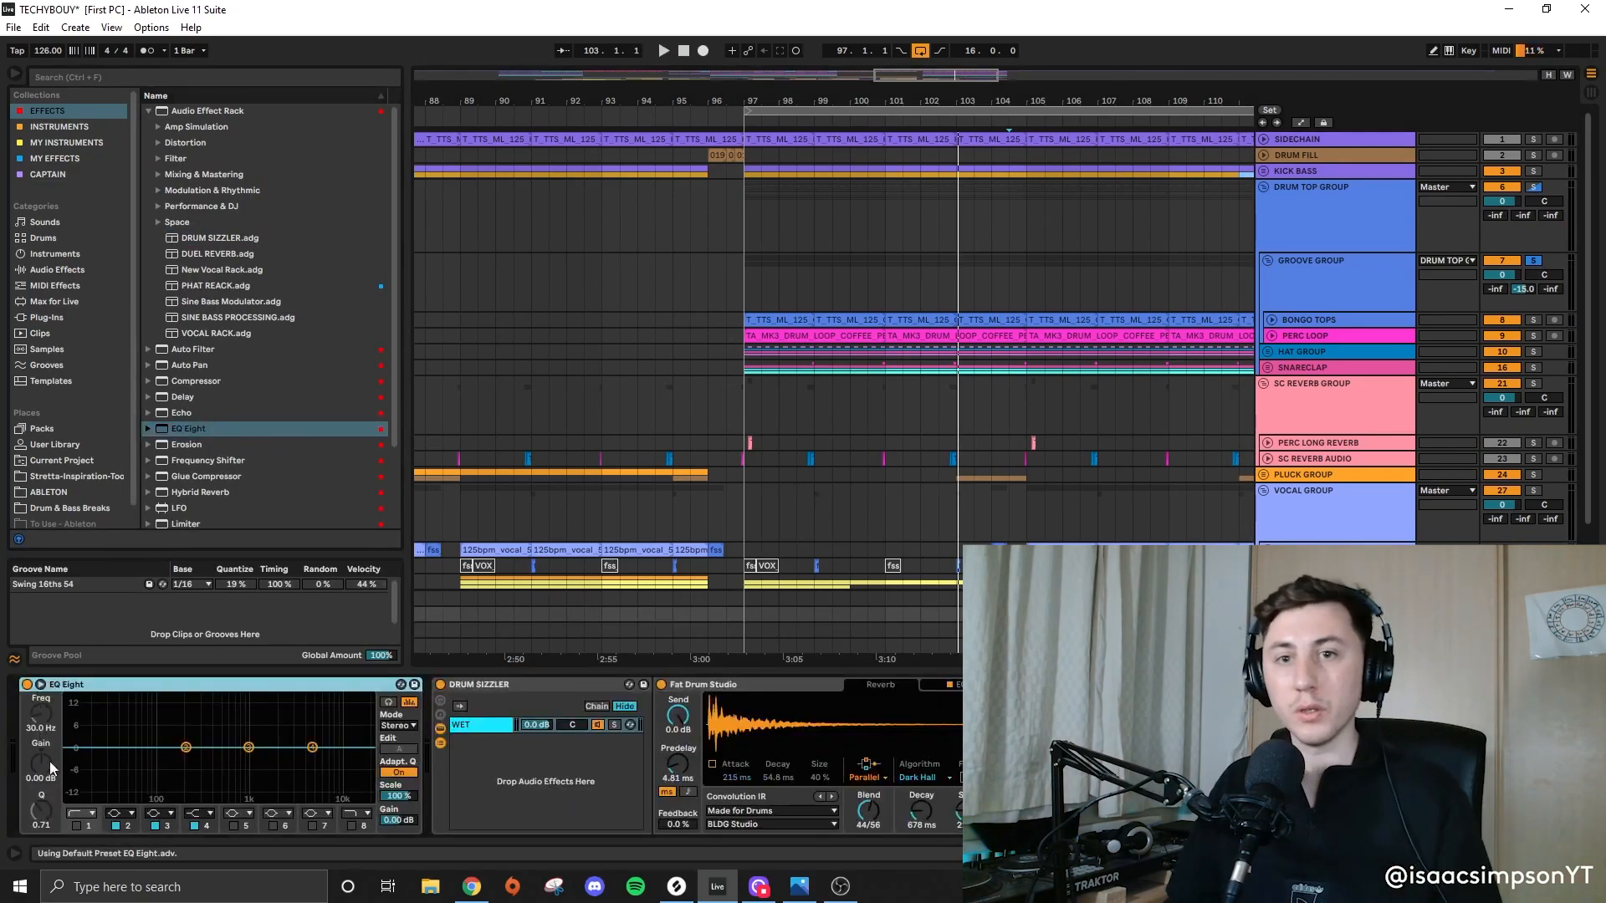
{"action": "left_click", "coordinate": [77, 826]}
{"action": "key", "text": "space"}
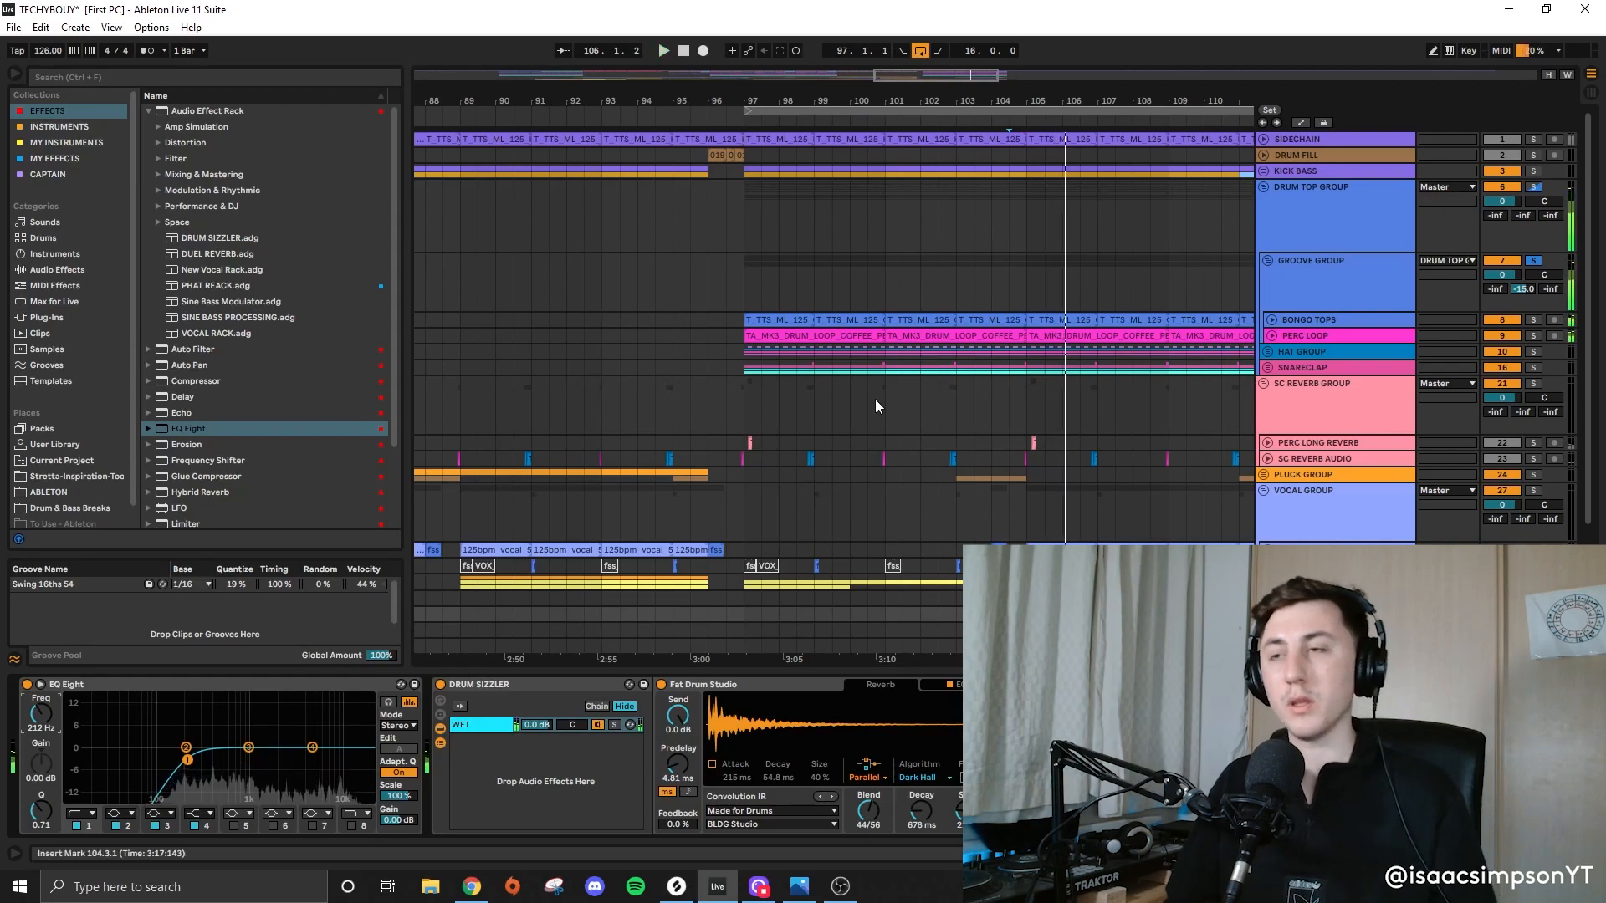
Step: Solo the KICK BASS group together with the DRUM TOP GROUP and play the section from bar 97
{"action": "scroll", "coordinate": [949, 403], "scroll_direction": "down", "scroll_amount": 5}
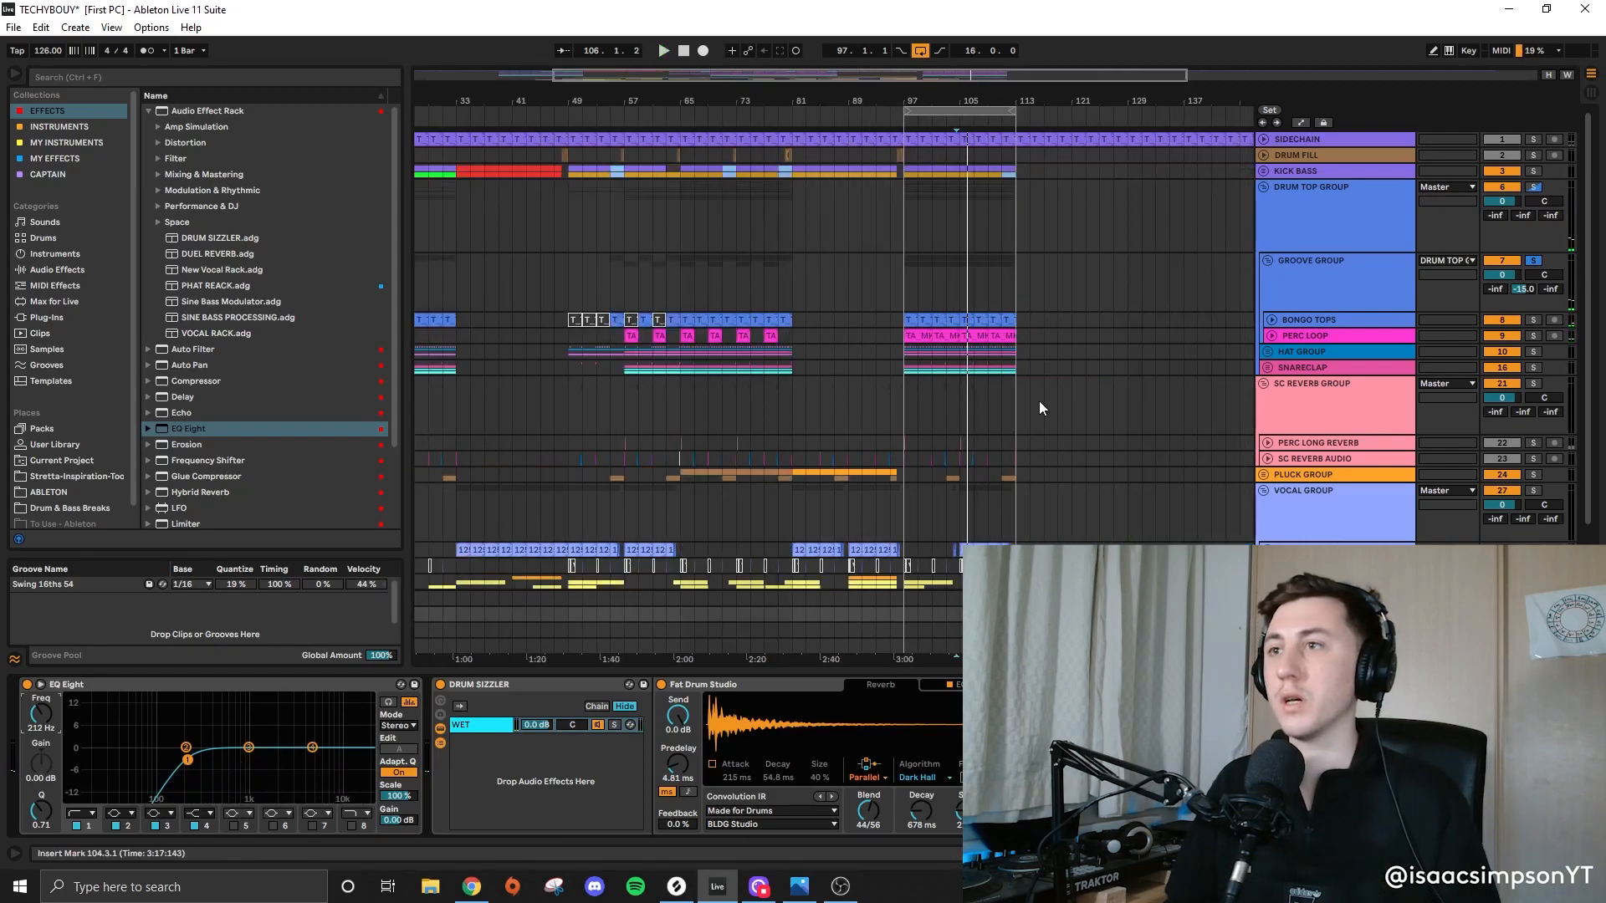
{"action": "left_click", "coordinate": [1356, 173]}
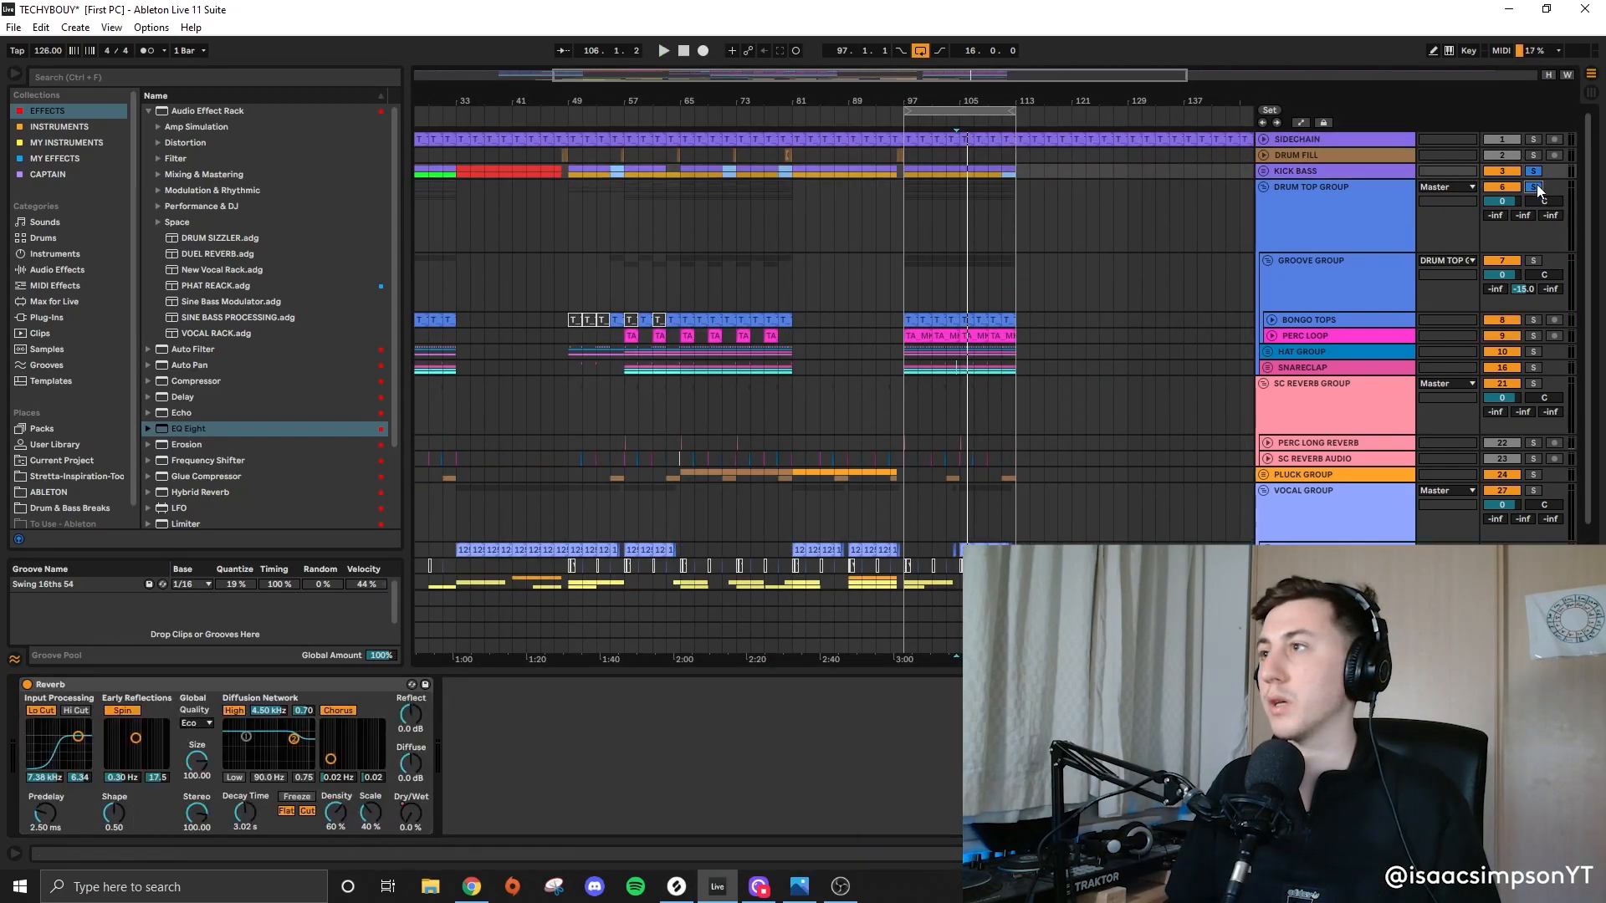
{"action": "left_click", "coordinate": [900, 236]}
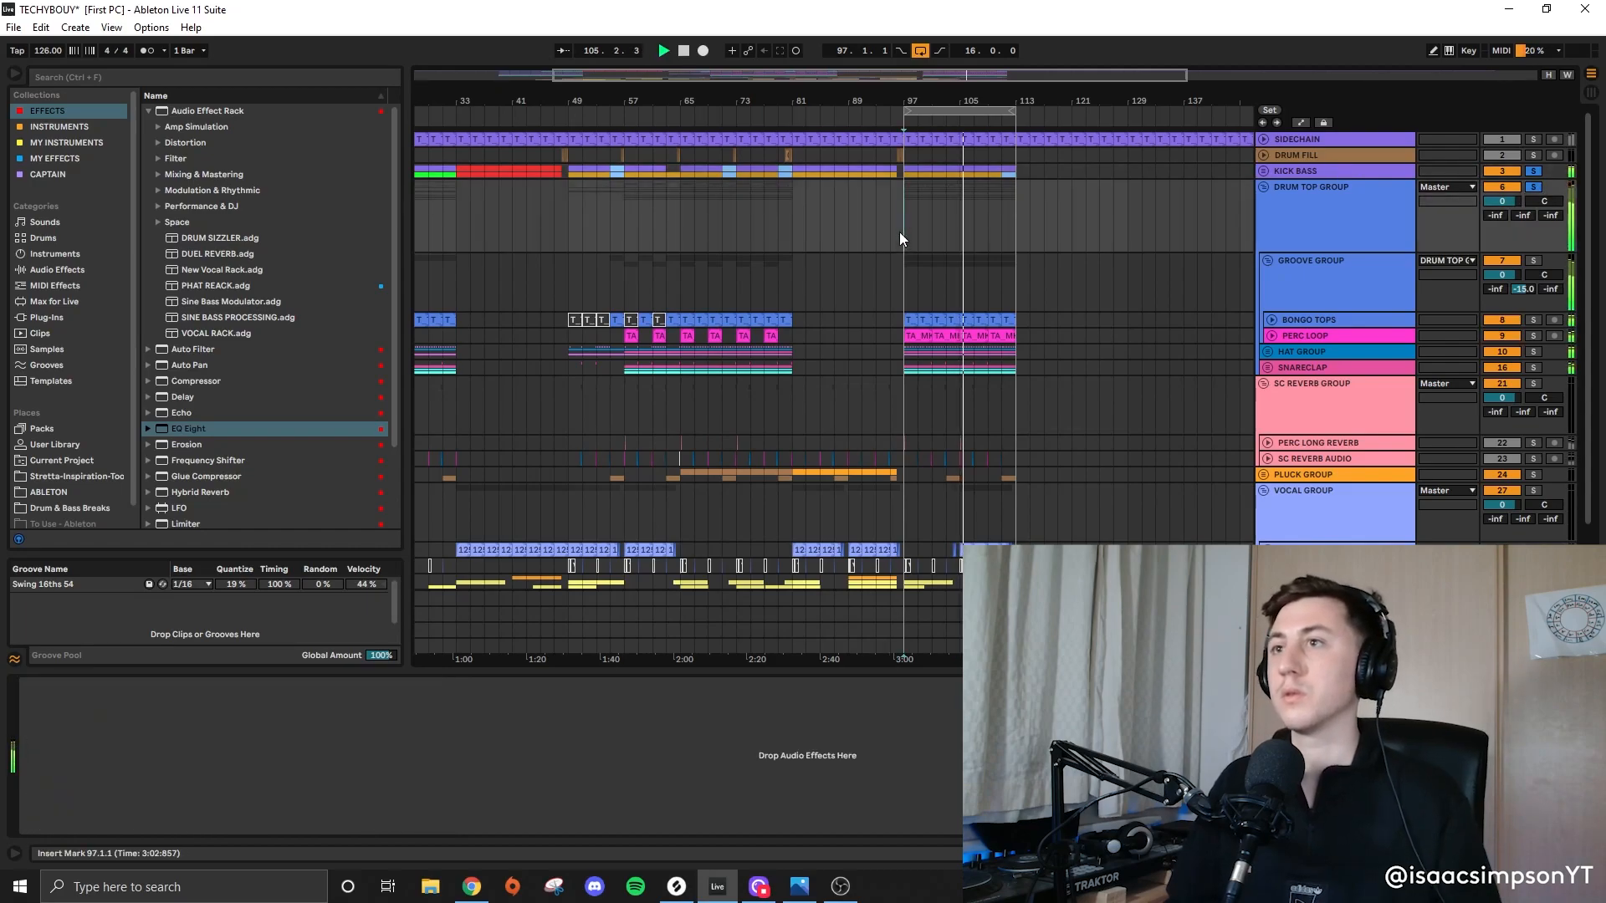
{"action": "key", "text": "Tab"}
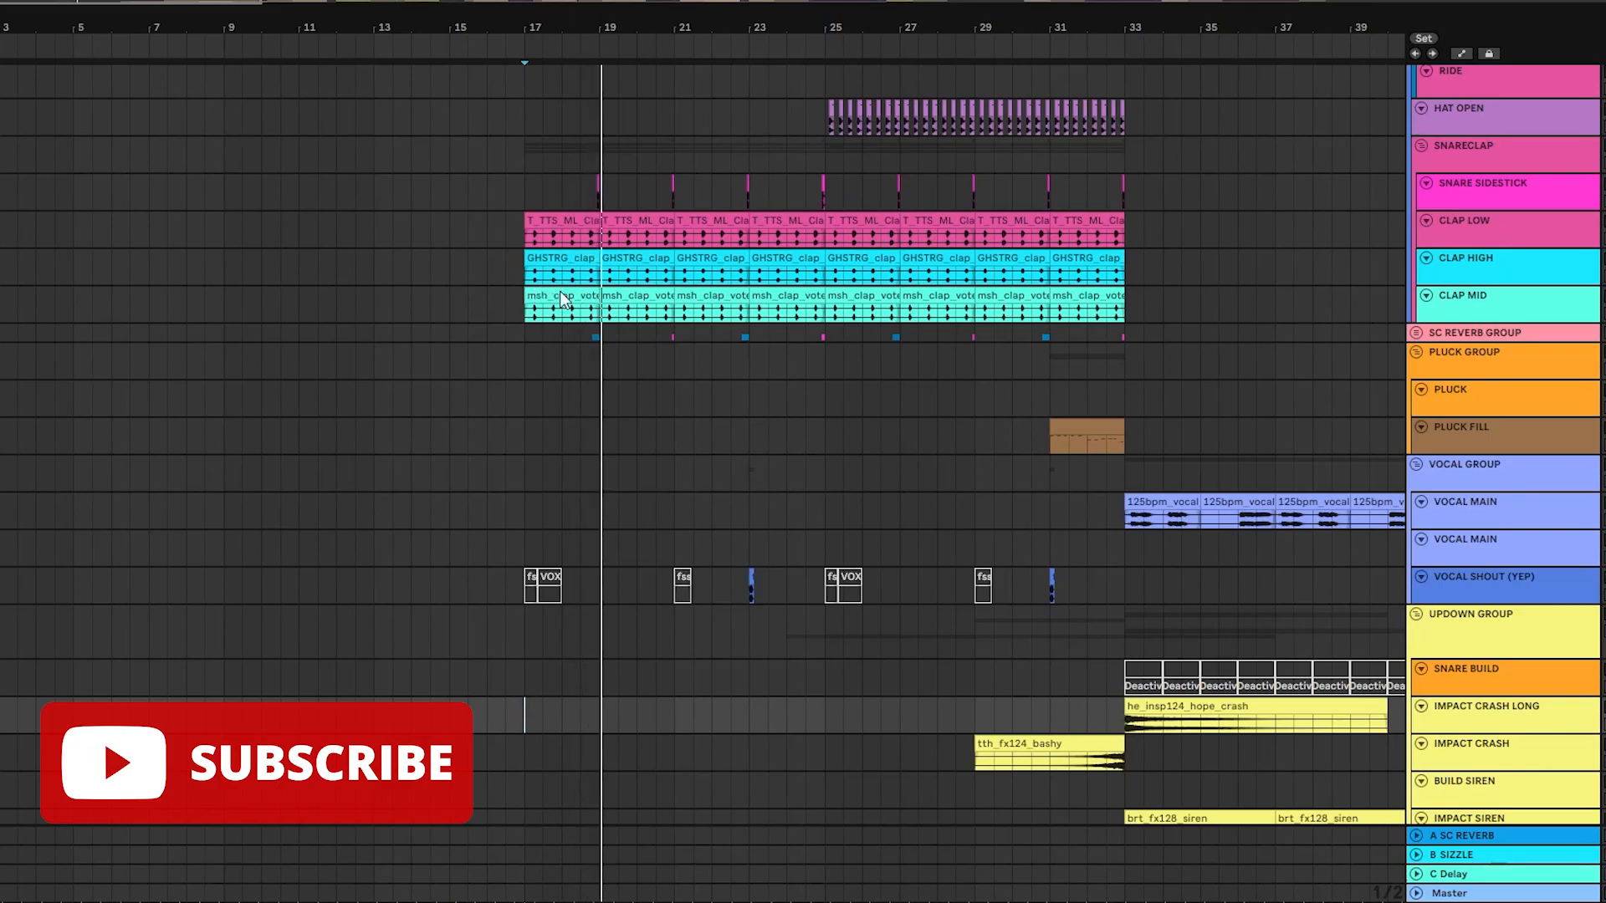
Step: Unfold the SC REVERB GROUP and its PERC LONG REVERB and SC REVERB AUDIO tracks while playing the intro from bar 17
{"action": "scroll", "coordinate": [562, 296], "scroll_direction": "up", "scroll_amount": 6}
{"action": "scroll", "coordinate": [575, 304], "scroll_direction": "up", "scroll_amount": 2}
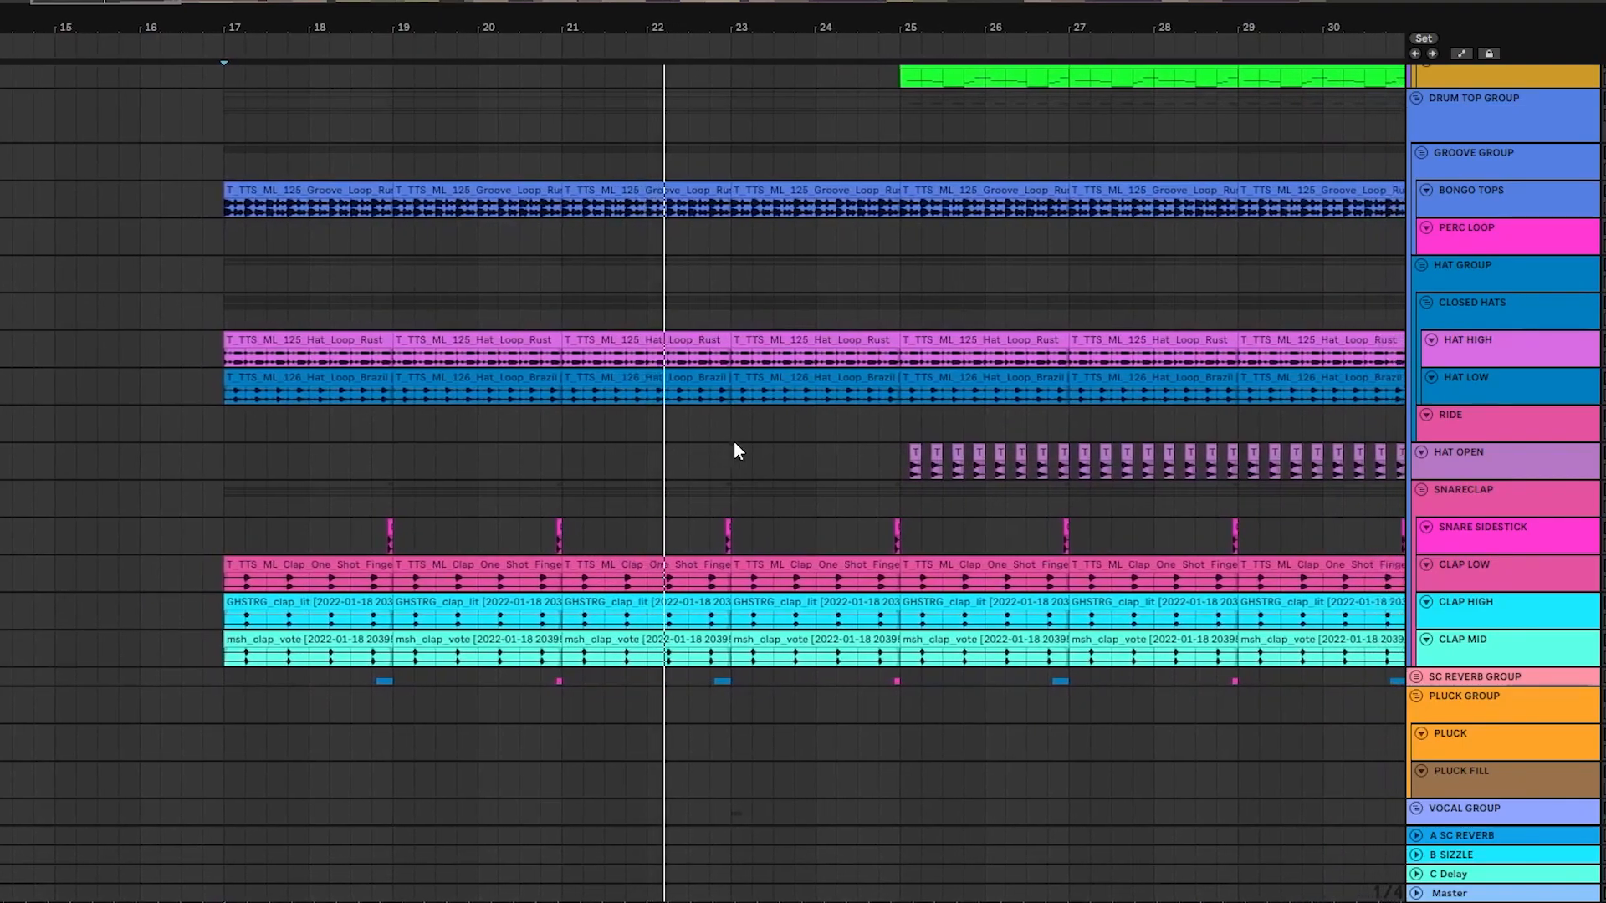
{"action": "scroll", "coordinate": [740, 449], "scroll_direction": "down", "scroll_amount": 1}
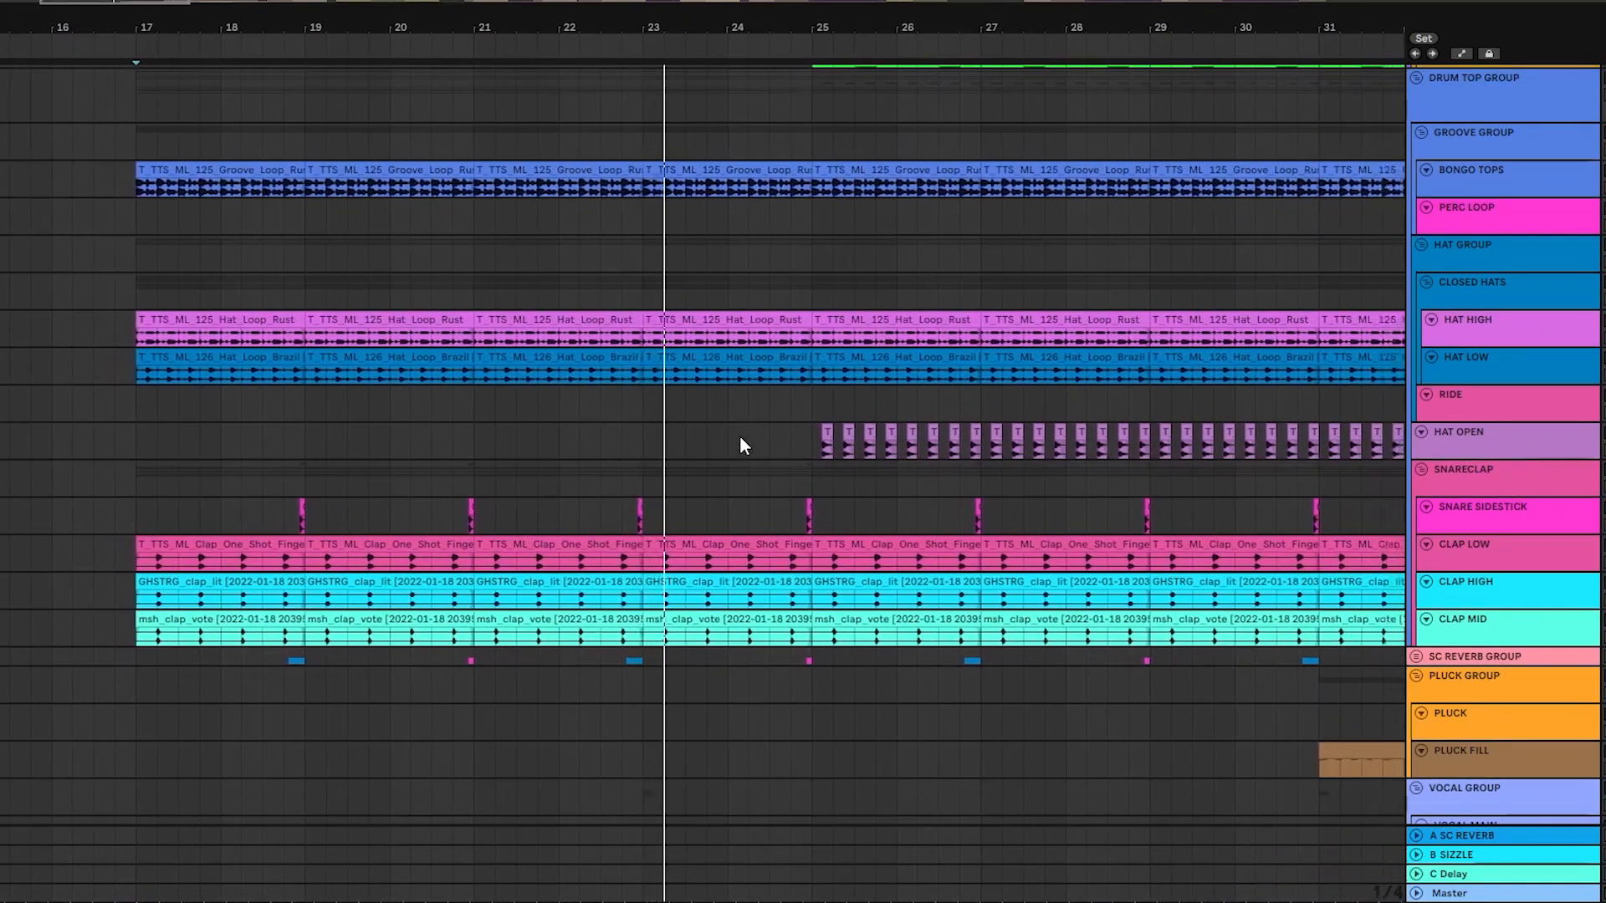
{"action": "left_click", "coordinate": [1417, 656]}
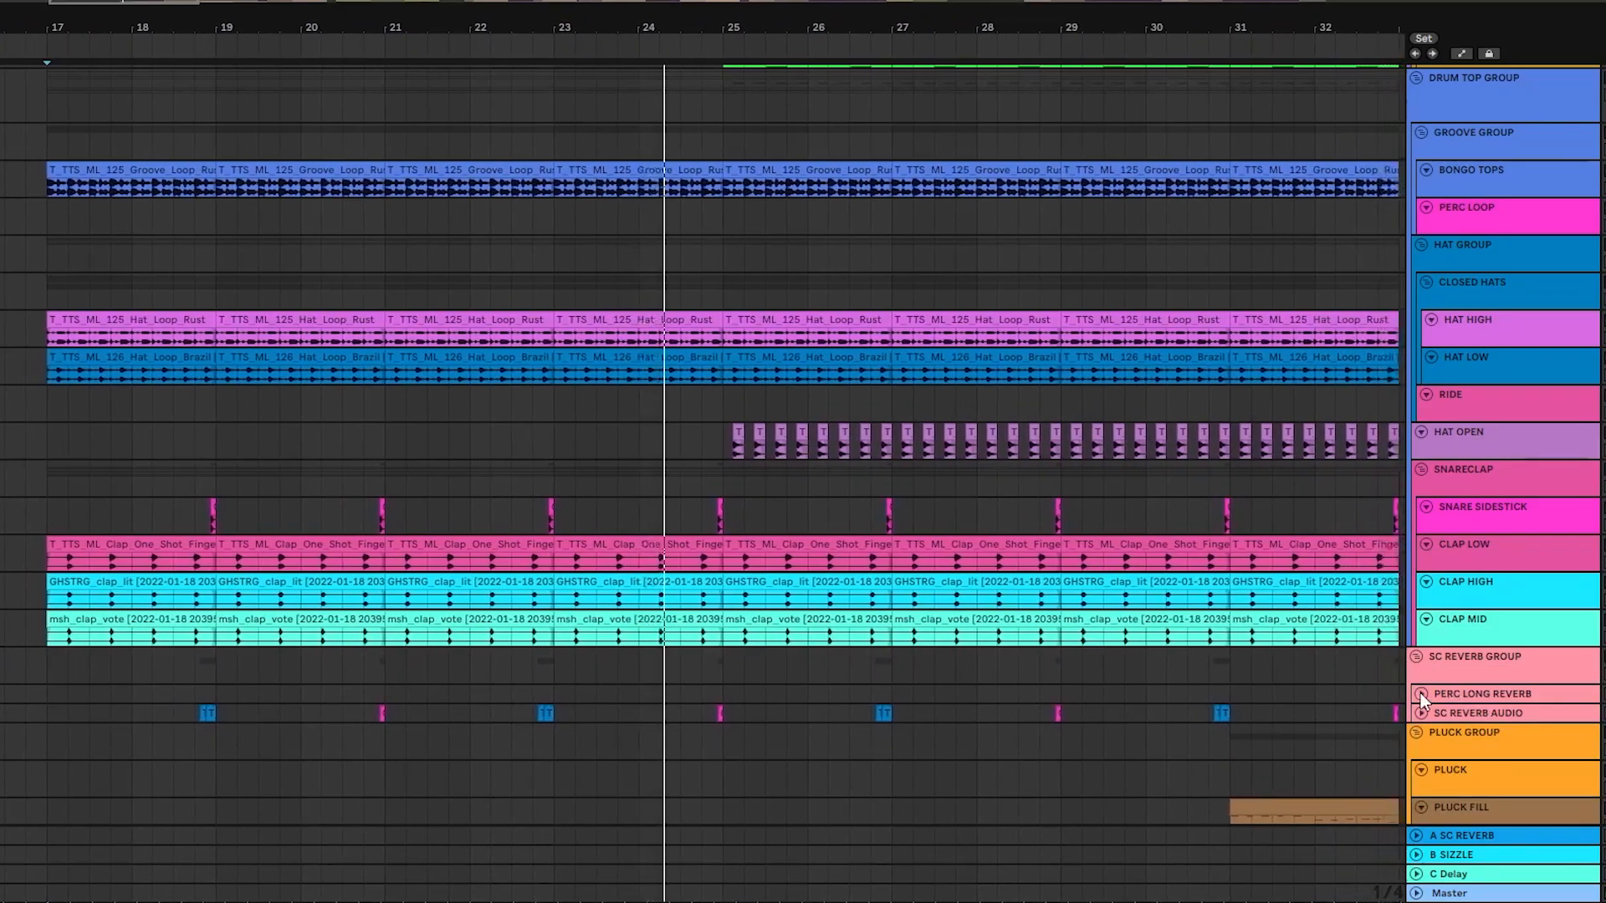
{"action": "left_click", "coordinate": [1420, 692]}
{"action": "left_click", "coordinate": [1420, 733]}
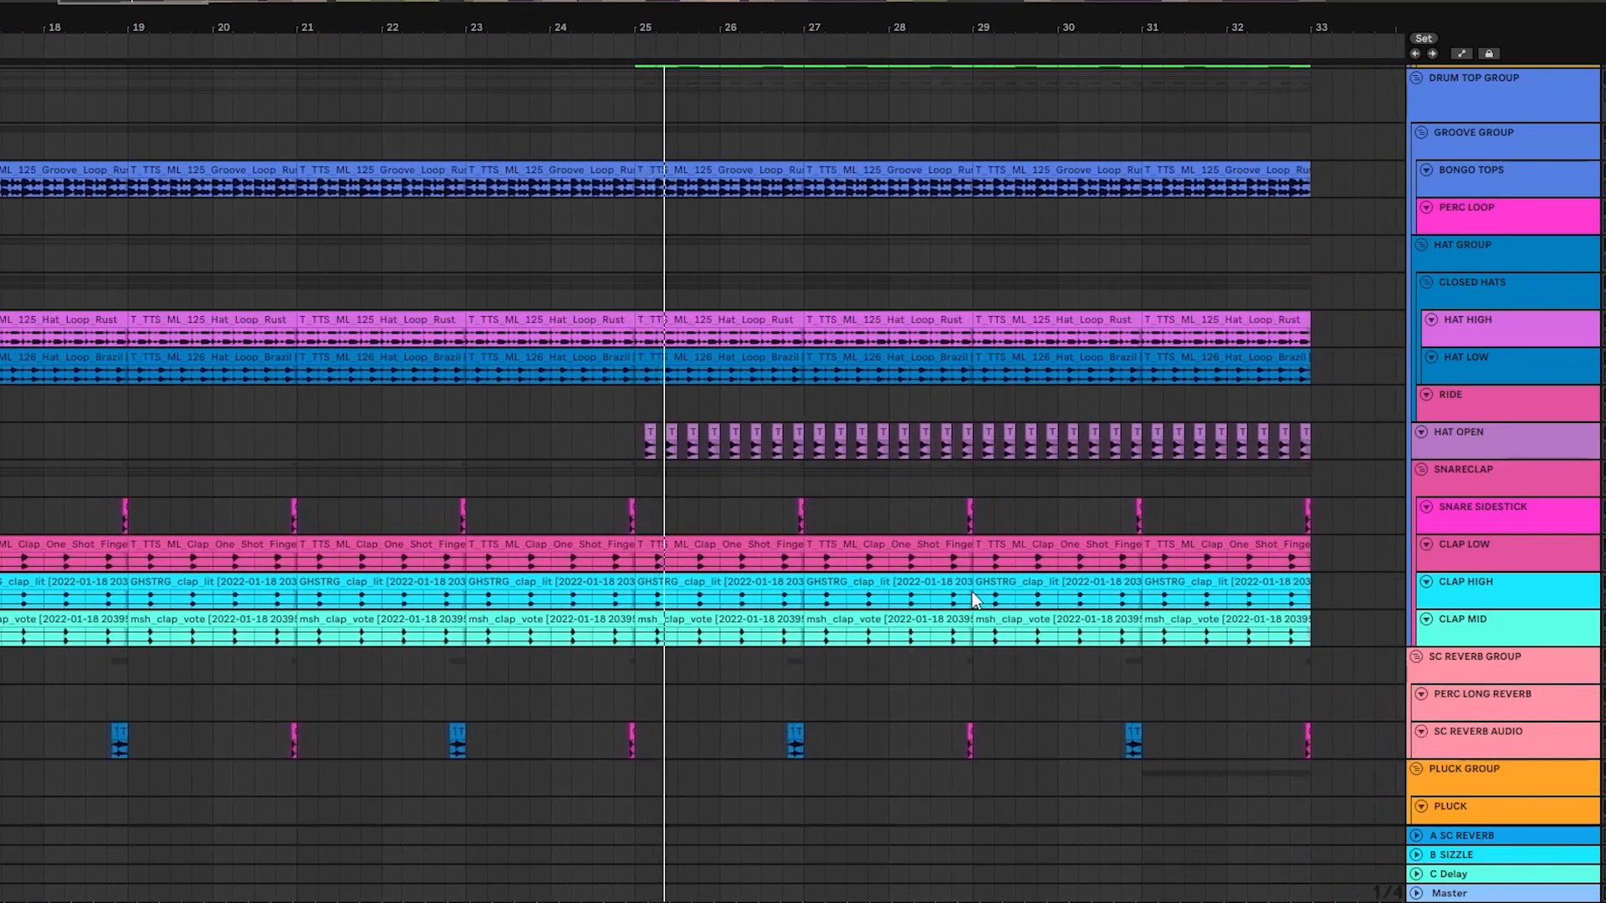
Step: Review the end of the intro and the breakdown between bars 26 and 48 across all tracks during playback
{"action": "scroll", "coordinate": [995, 570], "scroll_direction": "down", "scroll_amount": 5}
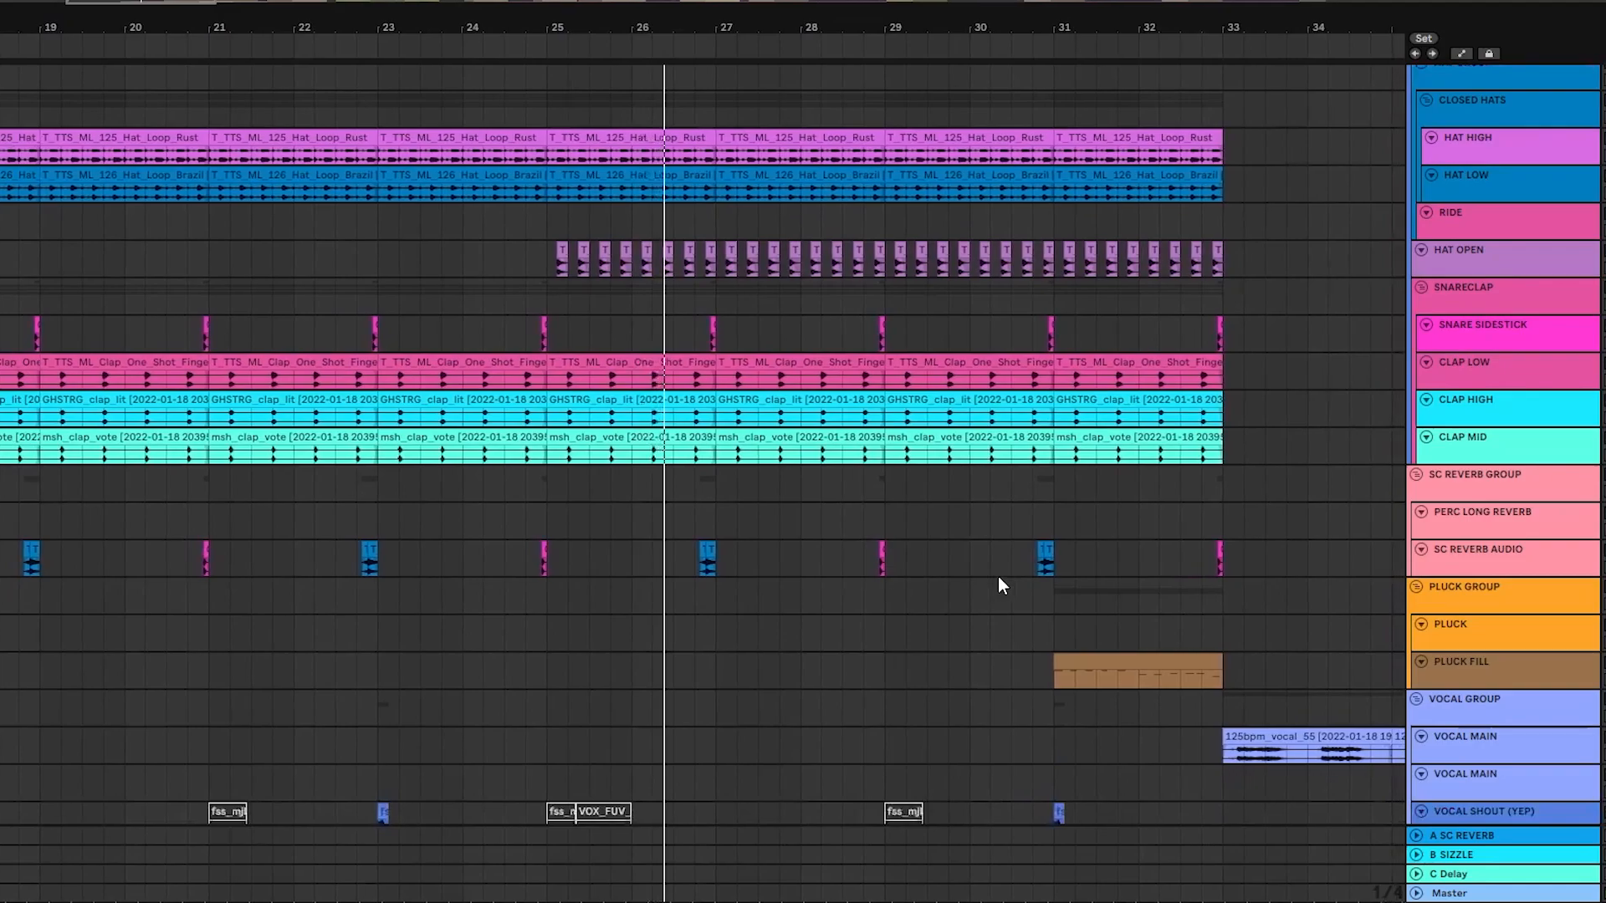
{"action": "scroll", "coordinate": [1001, 577], "scroll_direction": "down", "scroll_amount": 3}
{"action": "scroll", "coordinate": [1004, 568], "scroll_direction": "up", "scroll_amount": 10}
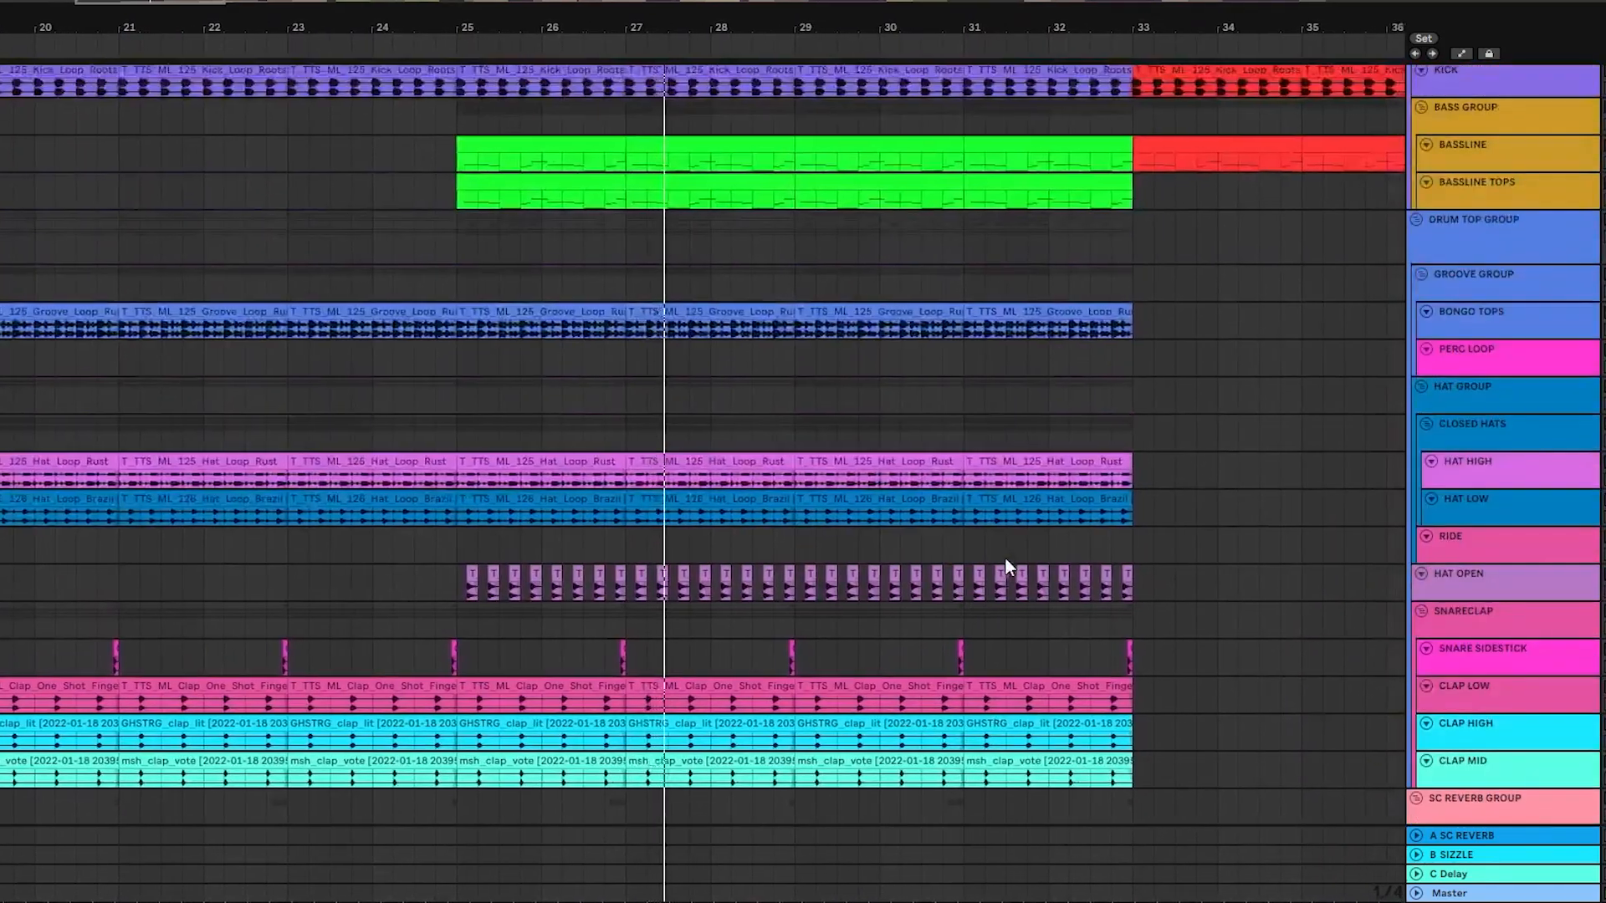
{"action": "scroll", "coordinate": [1006, 557], "scroll_direction": "up", "scroll_amount": 1}
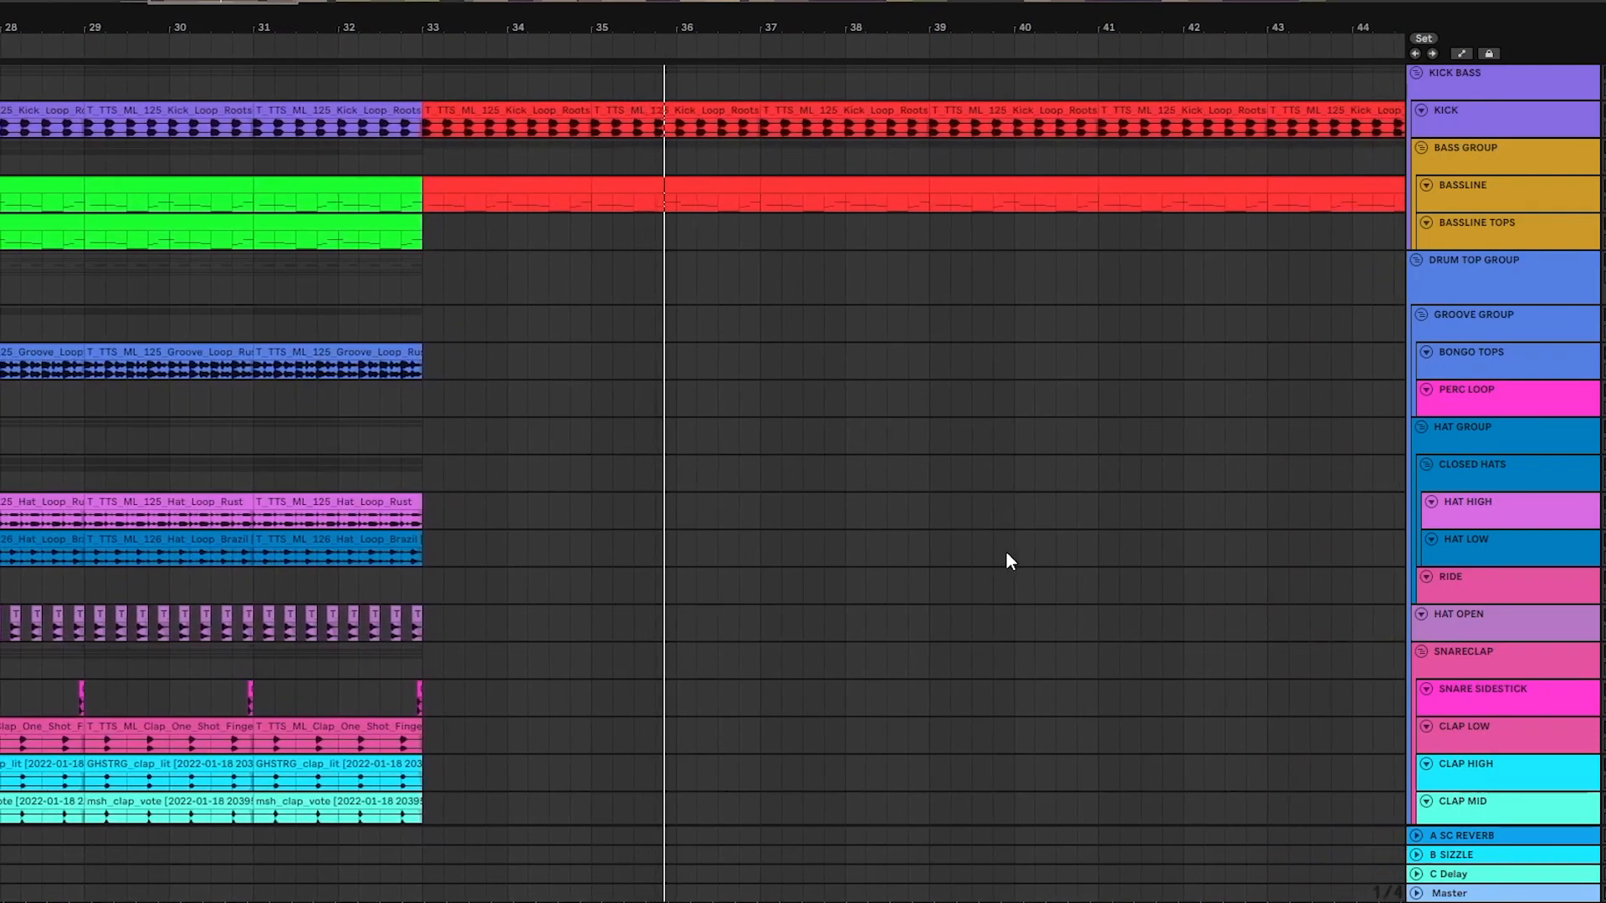
{"action": "scroll", "coordinate": [941, 535], "scroll_direction": "down", "scroll_amount": 10}
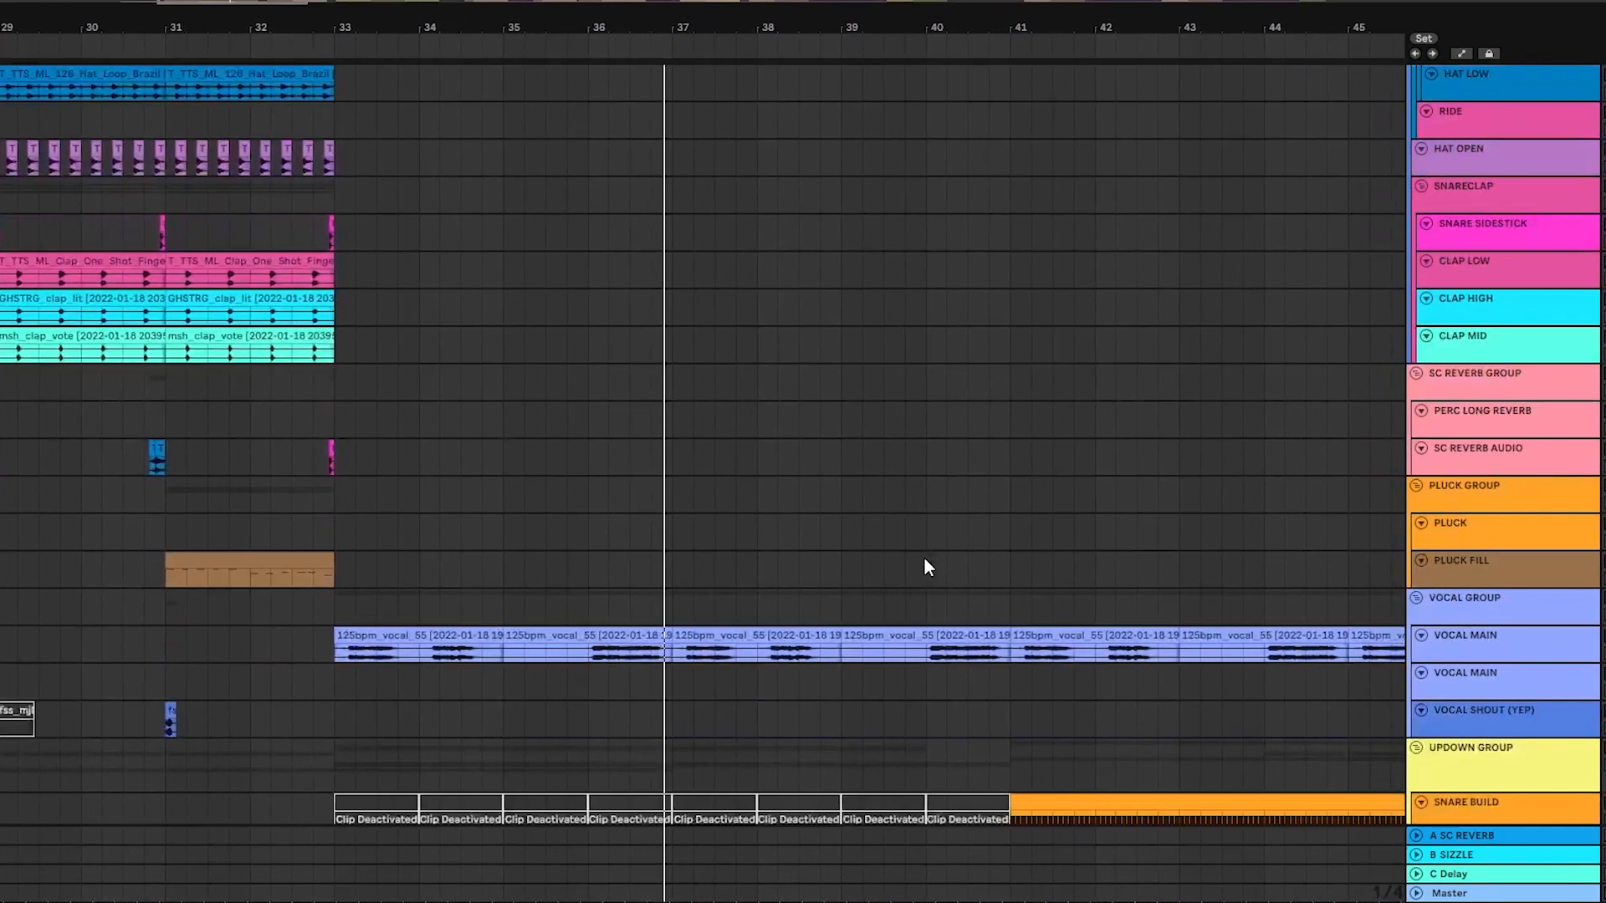
{"action": "scroll", "coordinate": [925, 561], "scroll_direction": "down", "scroll_amount": 6}
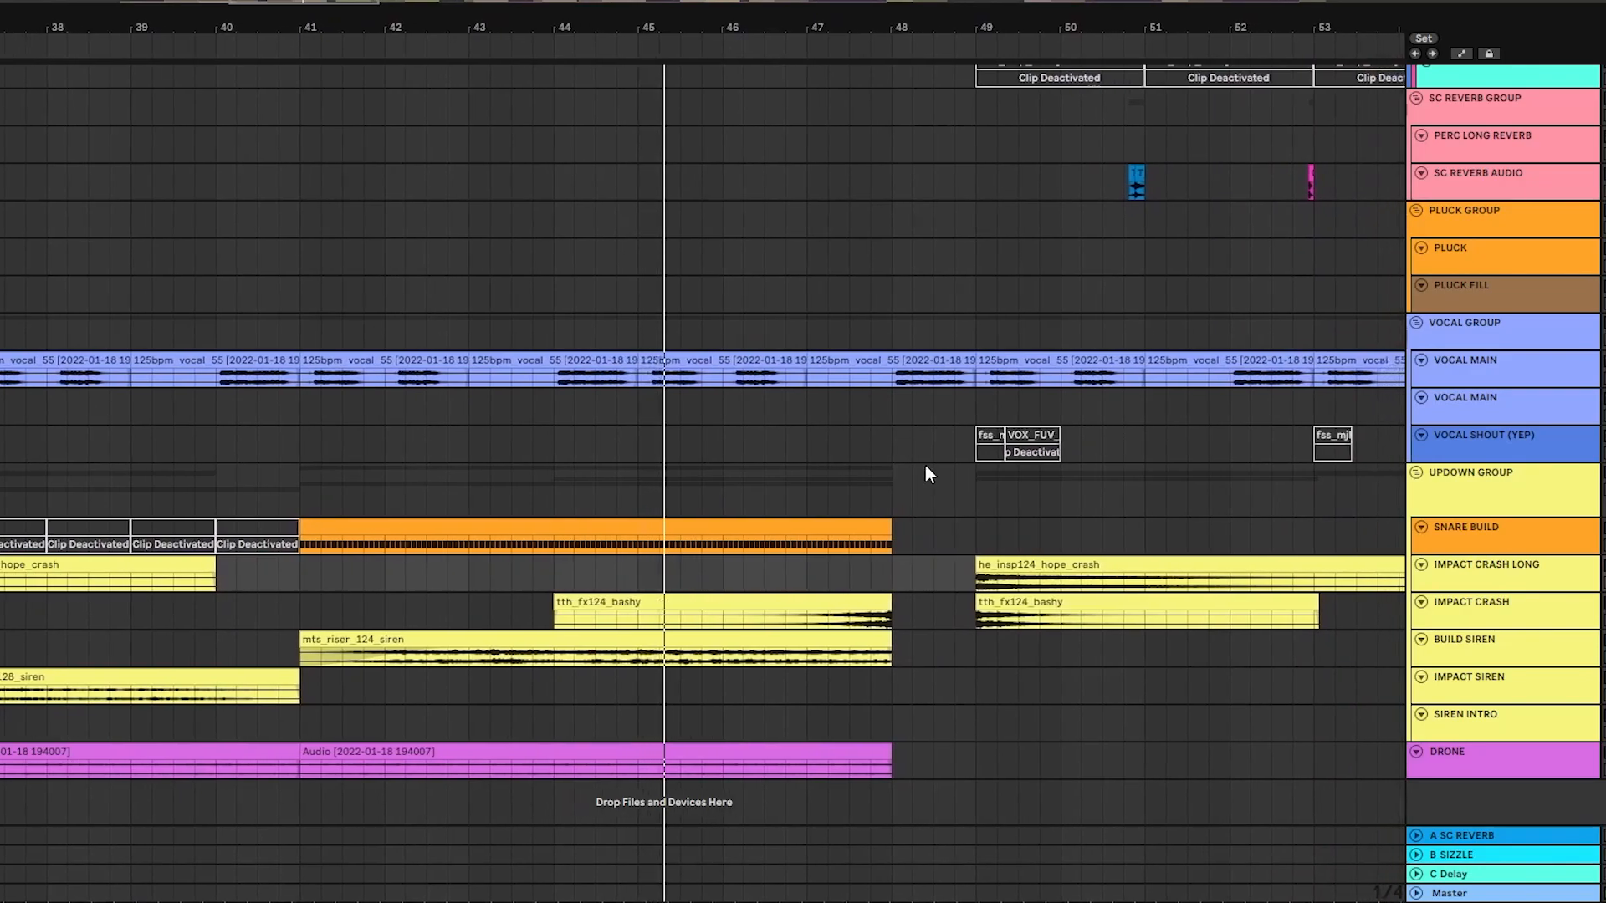
Step: Review the first drop between bars 49 and 80 across the drum, bass, pluck, vocal and effect tracks during playback
{"action": "scroll", "coordinate": [929, 465], "scroll_direction": "up", "scroll_amount": 12}
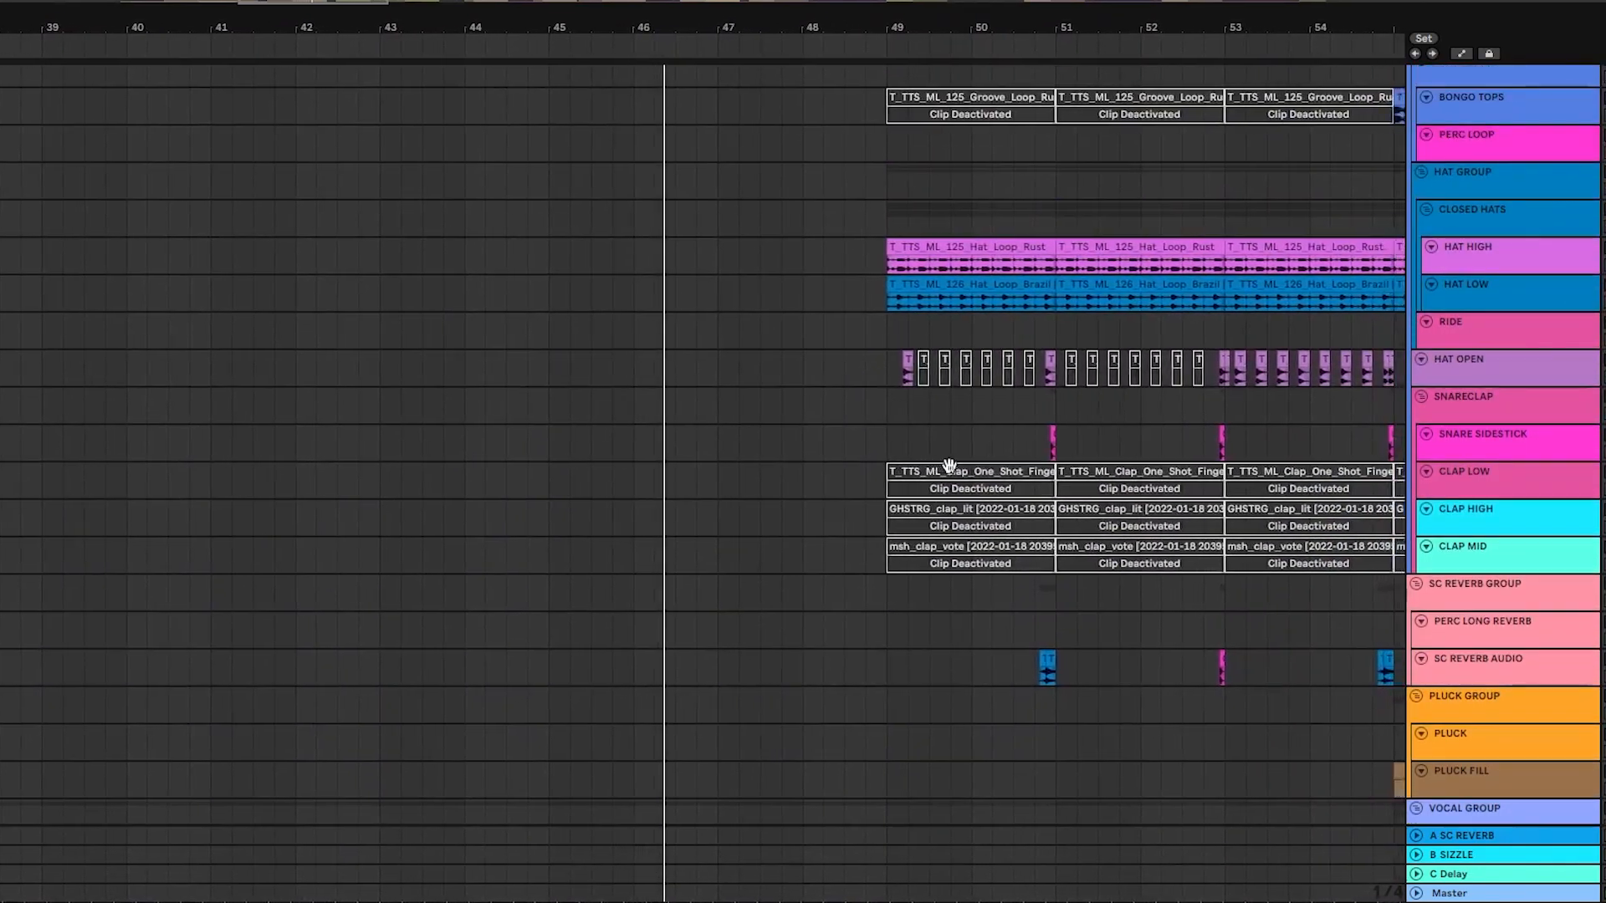
{"action": "scroll", "coordinate": [953, 473], "scroll_direction": "up", "scroll_amount": 8}
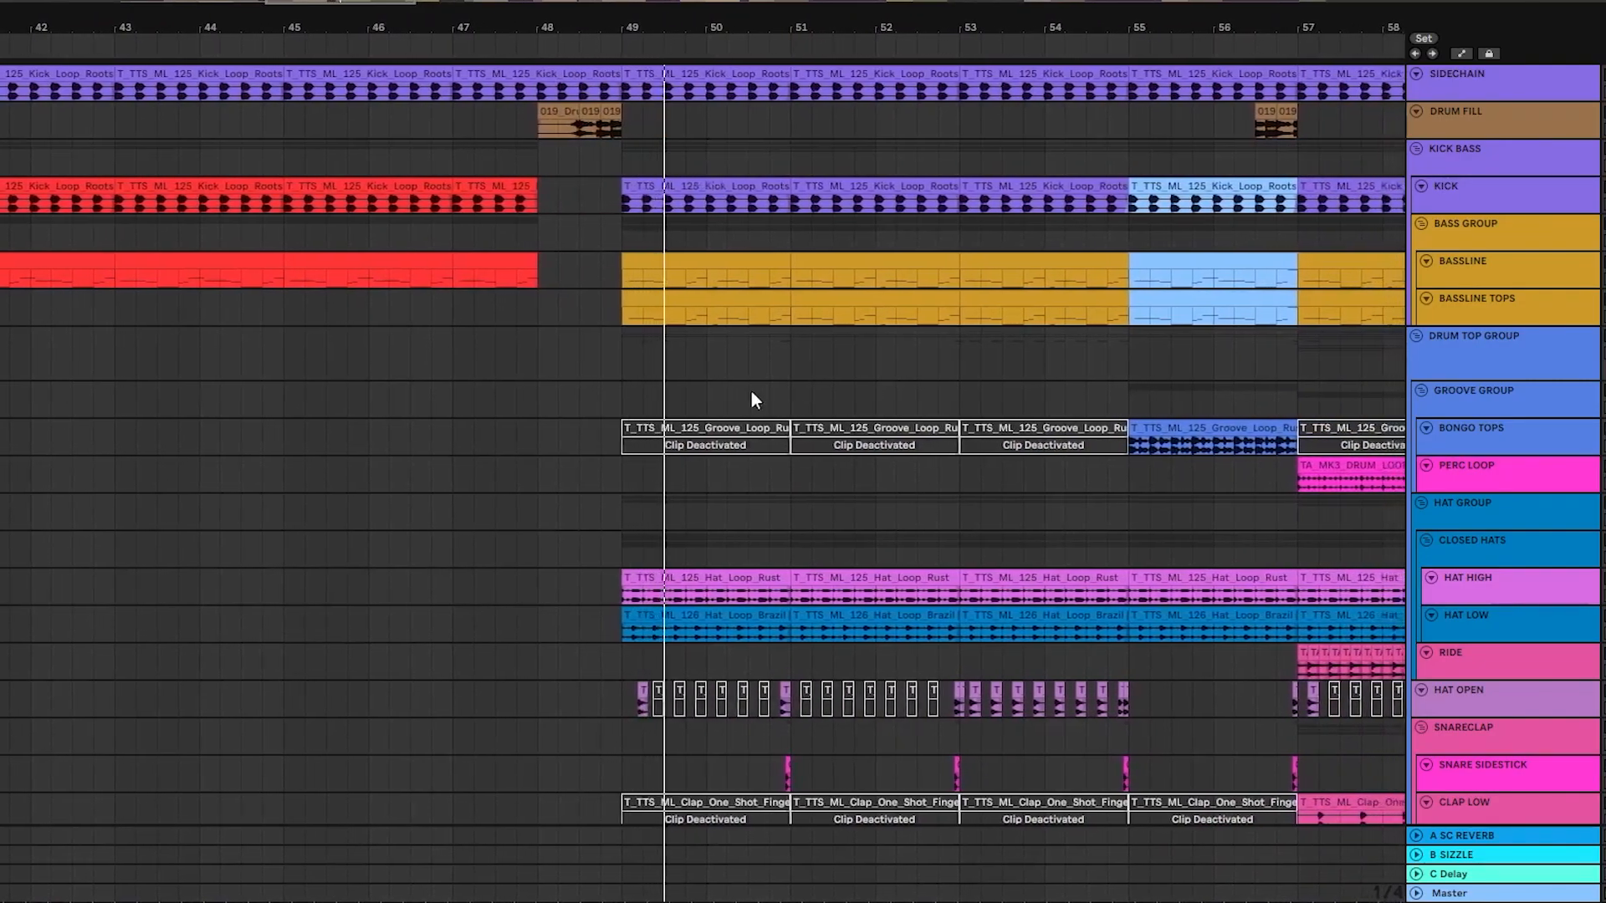
{"action": "scroll", "coordinate": [810, 509], "scroll_direction": "down", "scroll_amount": 5}
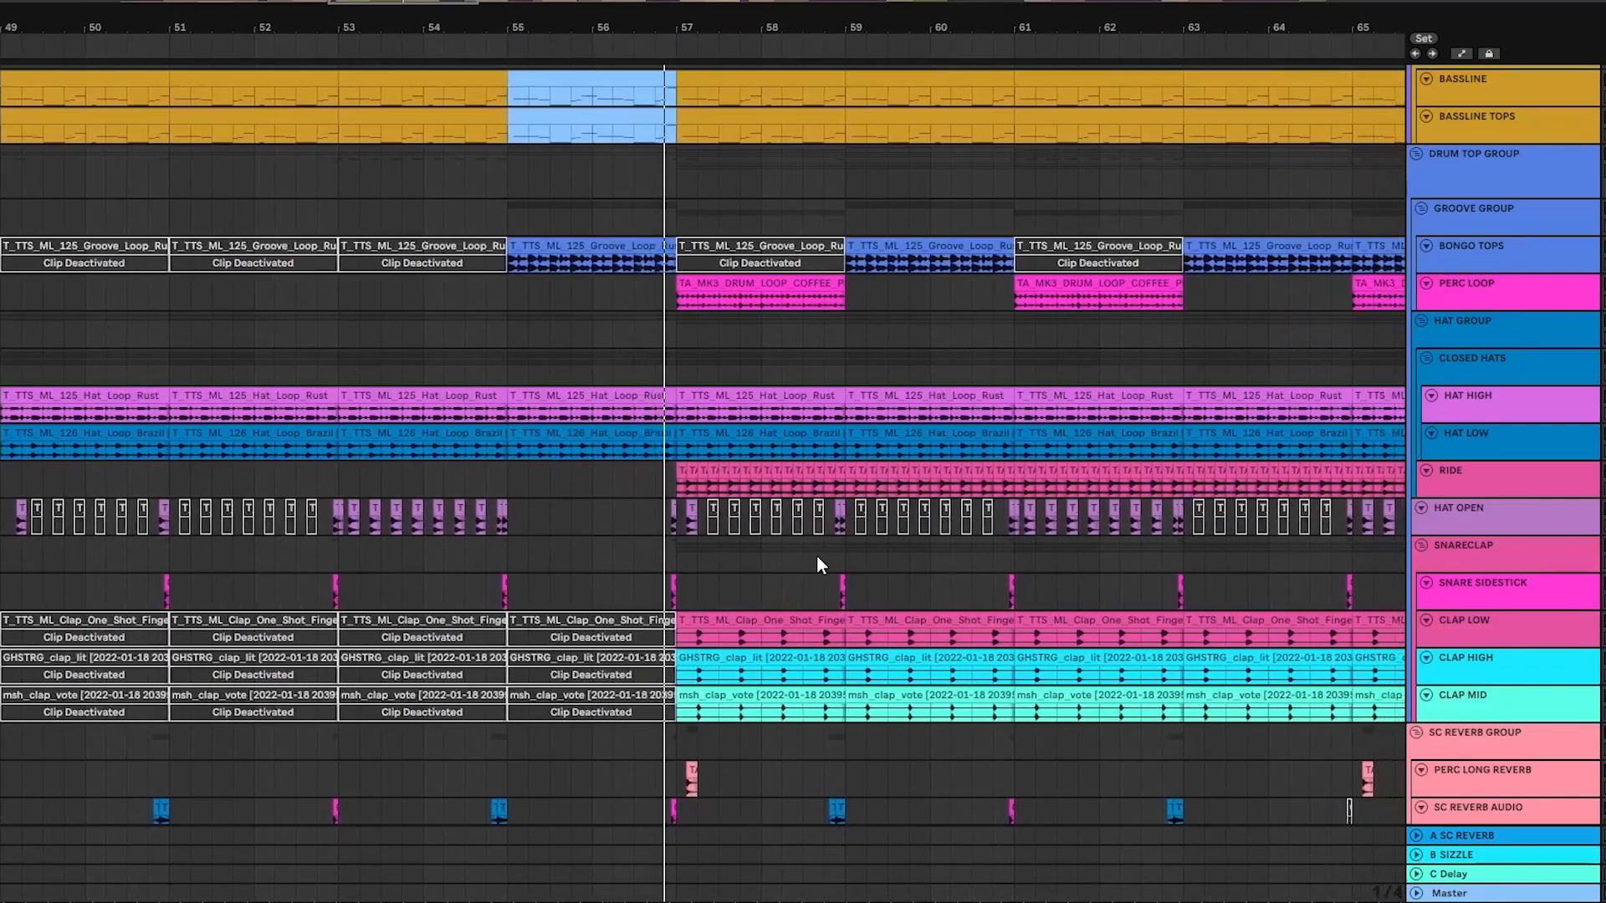
{"action": "scroll", "coordinate": [850, 398], "scroll_direction": "down", "scroll_amount": 6}
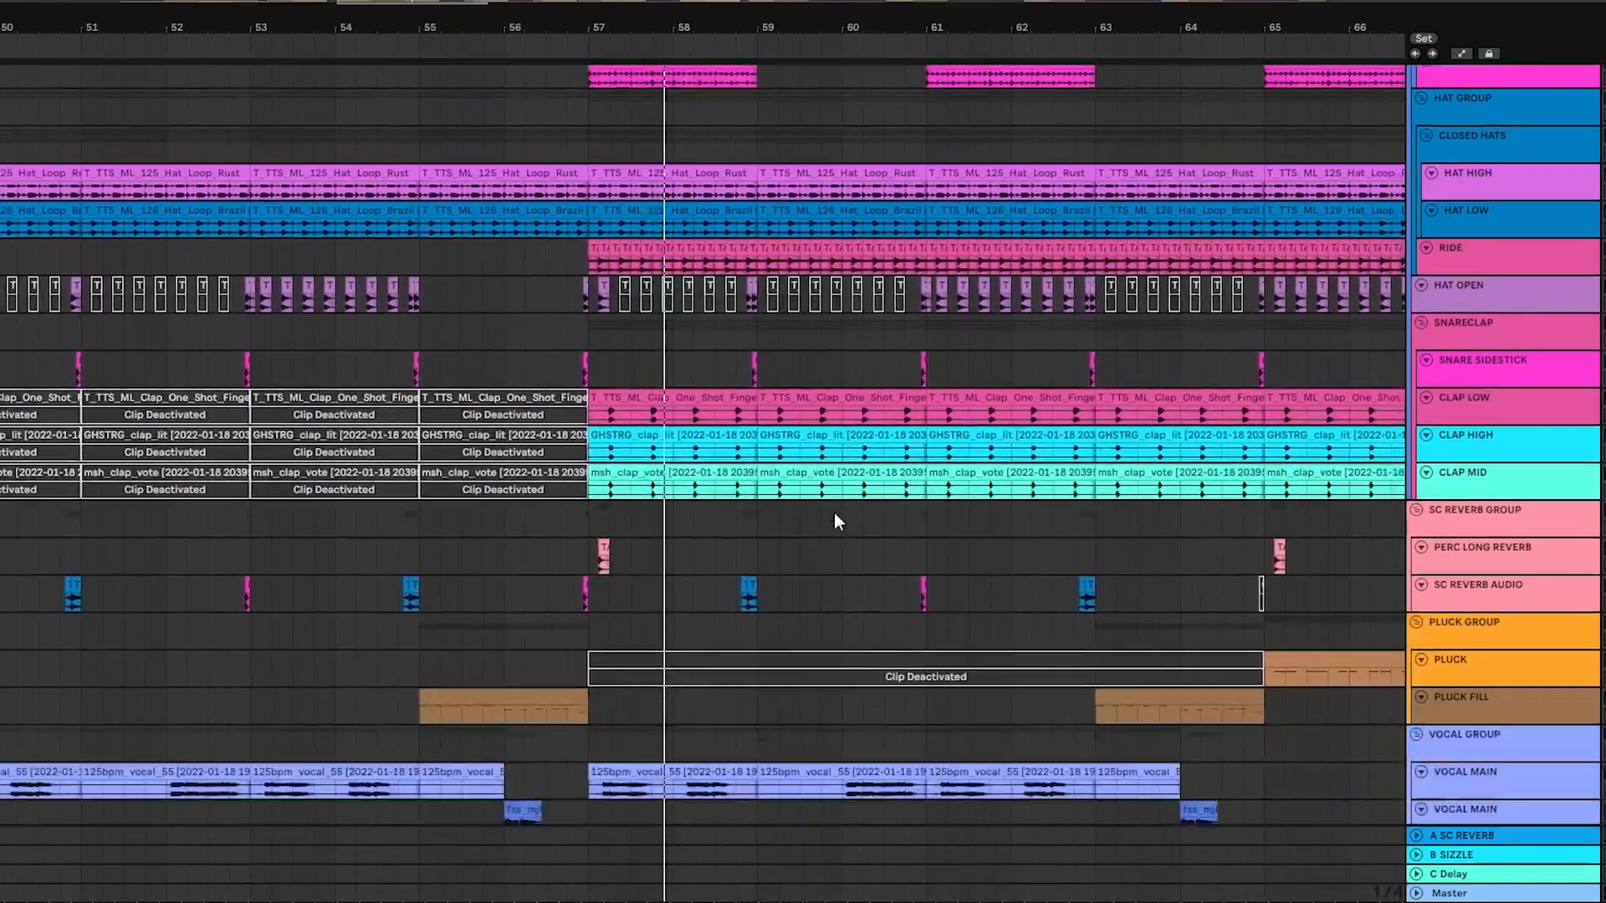
{"action": "scroll", "coordinate": [821, 512], "scroll_direction": "down", "scroll_amount": 2}
{"action": "scroll", "coordinate": [816, 464], "scroll_direction": "down", "scroll_amount": 2}
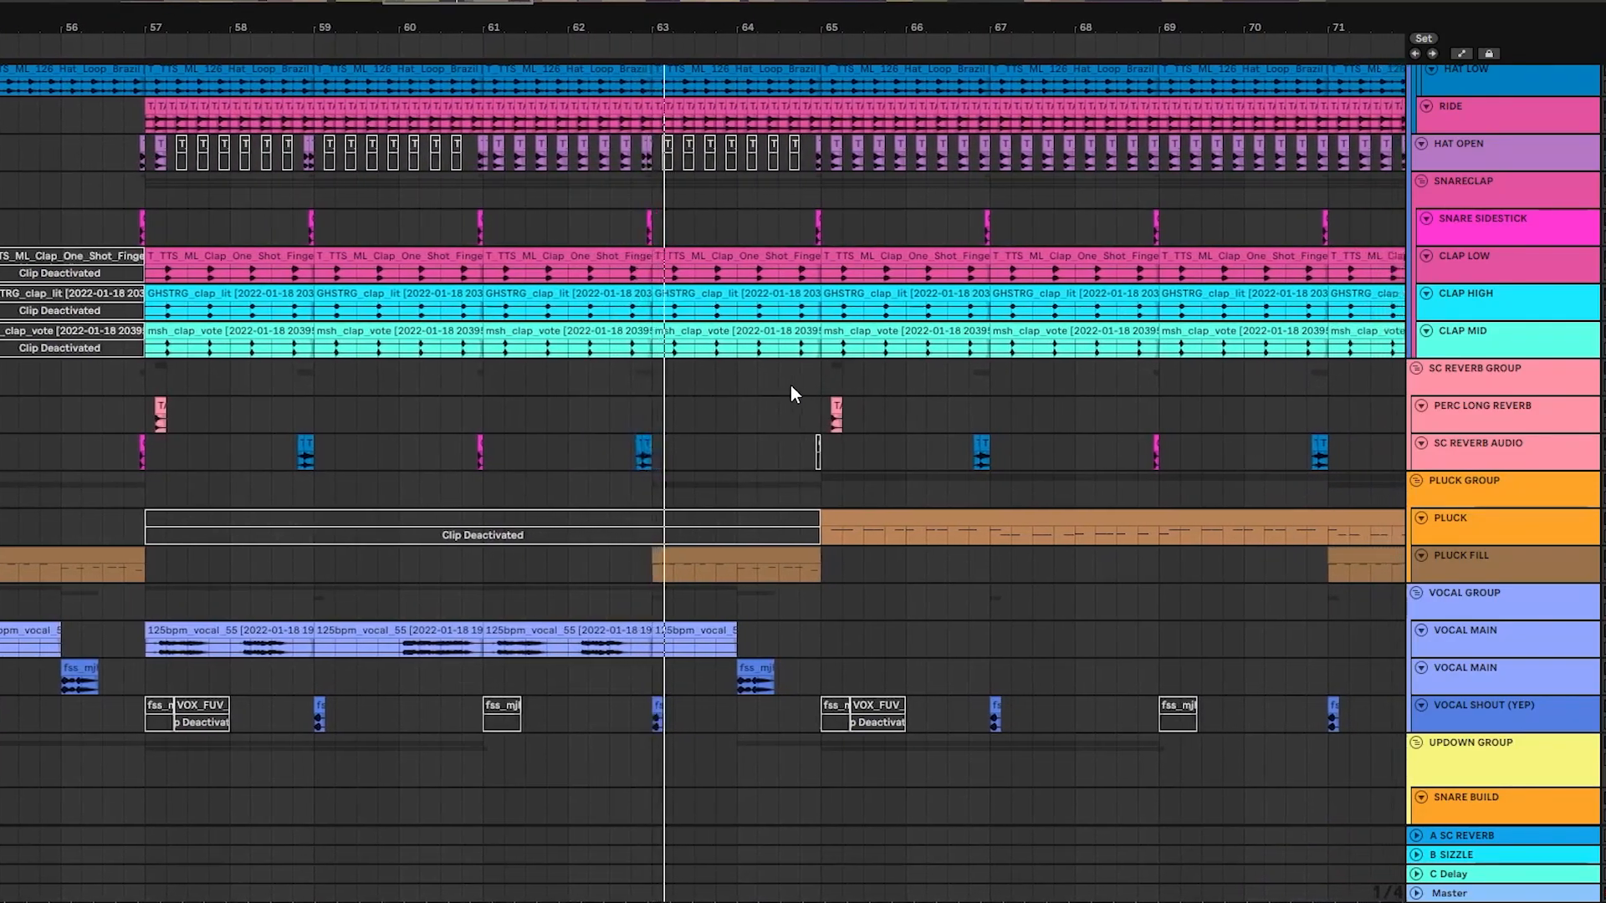
{"action": "scroll", "coordinate": [779, 492], "scroll_direction": "down", "scroll_amount": 5}
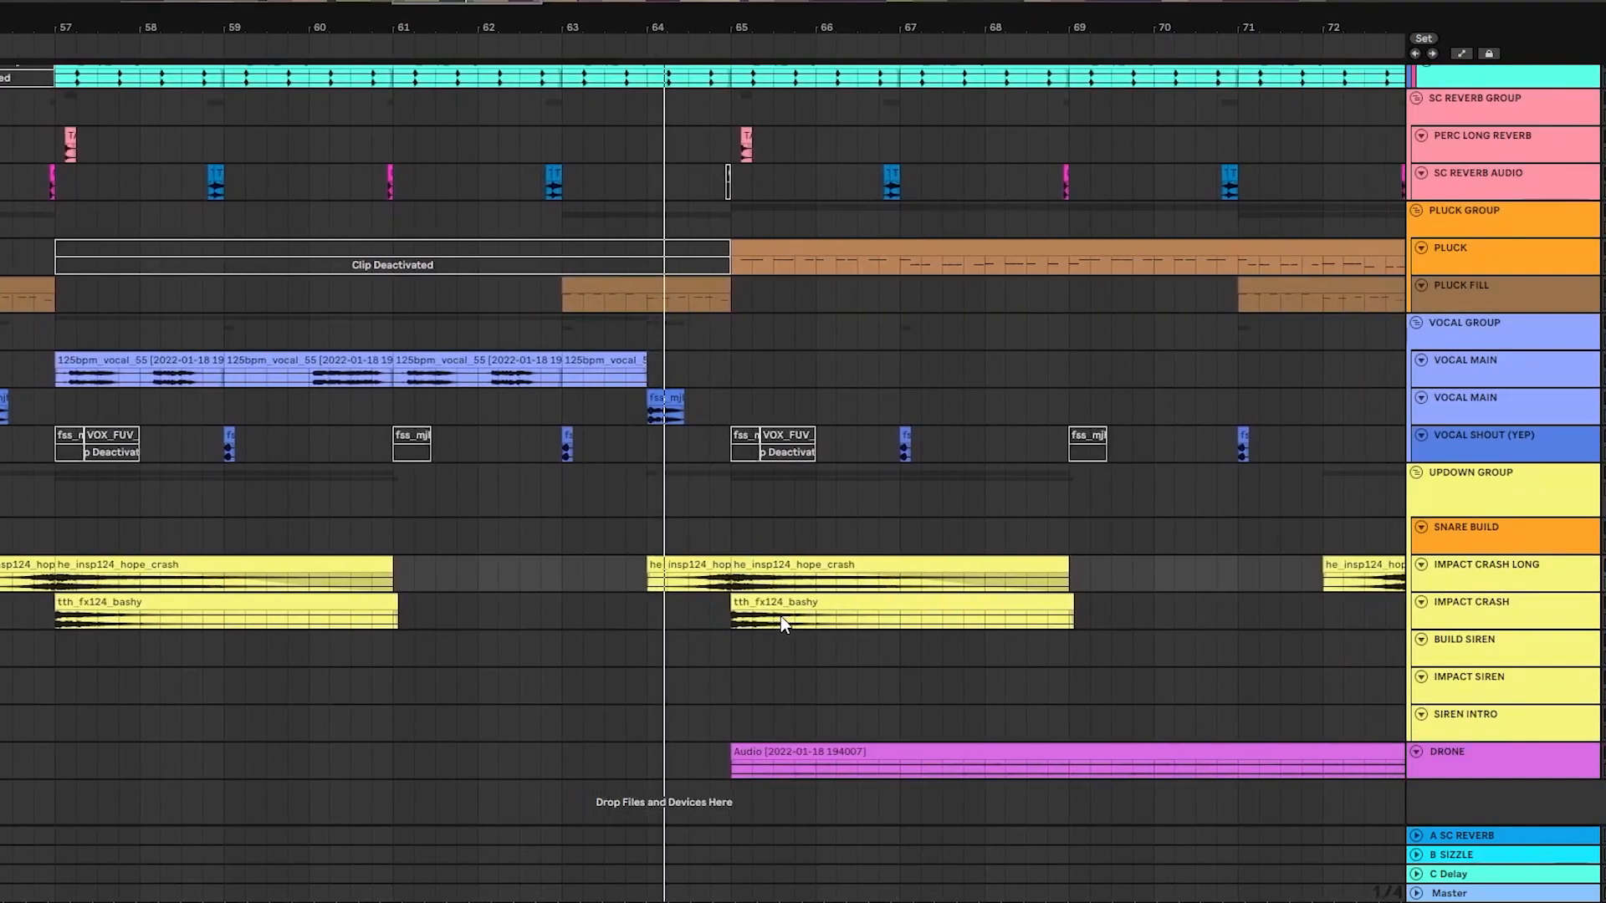
{"action": "scroll", "coordinate": [786, 615], "scroll_direction": "up", "scroll_amount": 11}
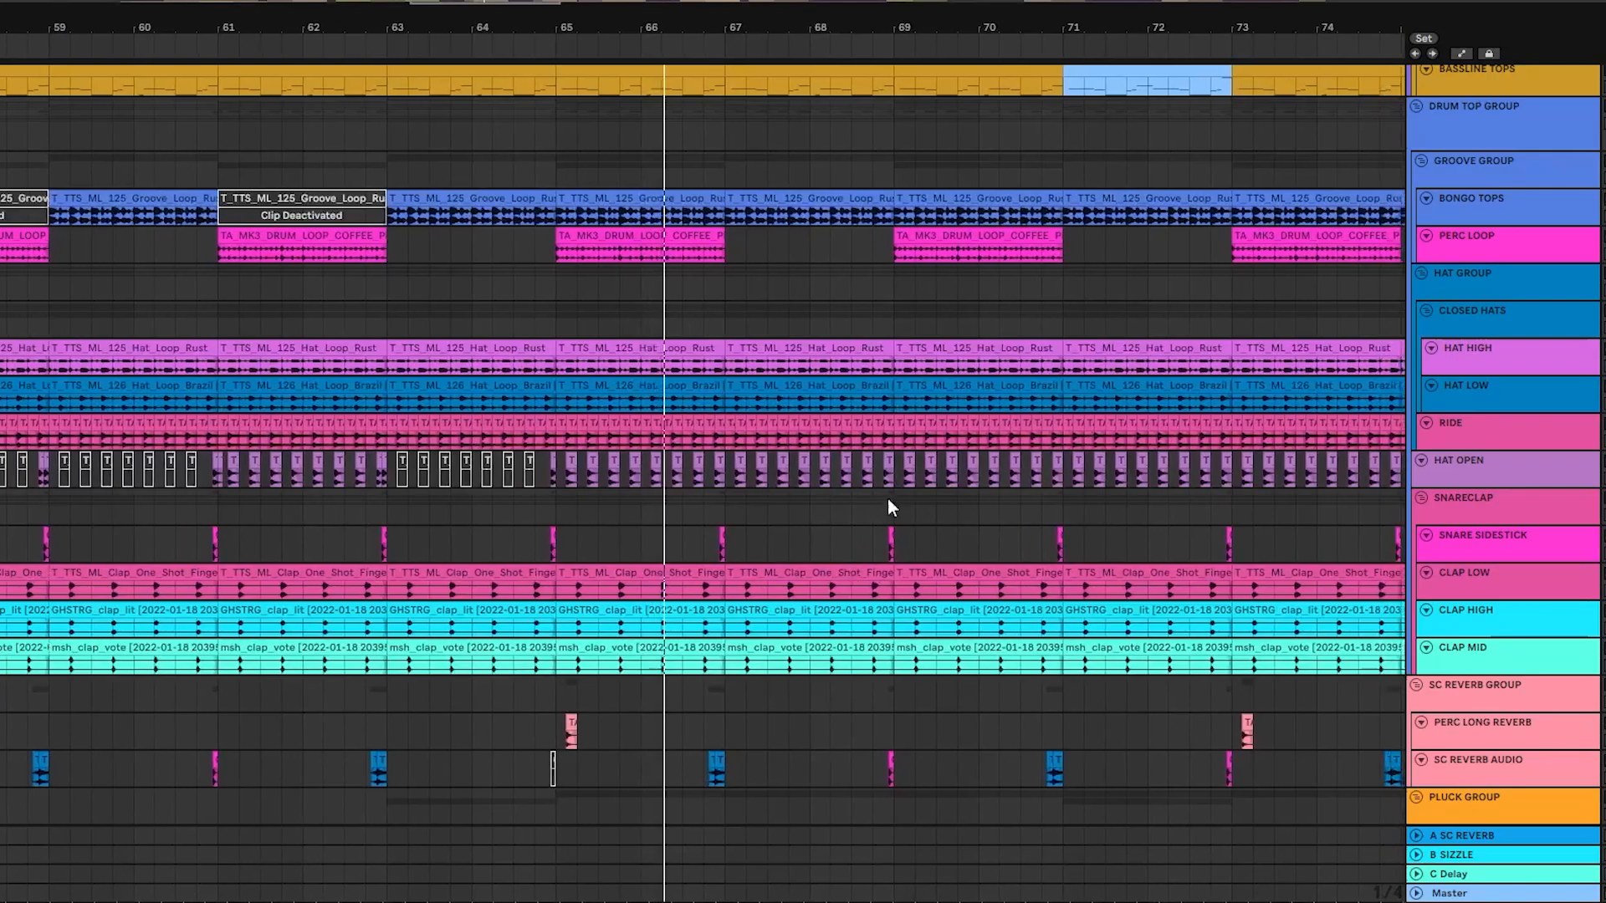
{"action": "scroll", "coordinate": [890, 507], "scroll_direction": "down", "scroll_amount": 11}
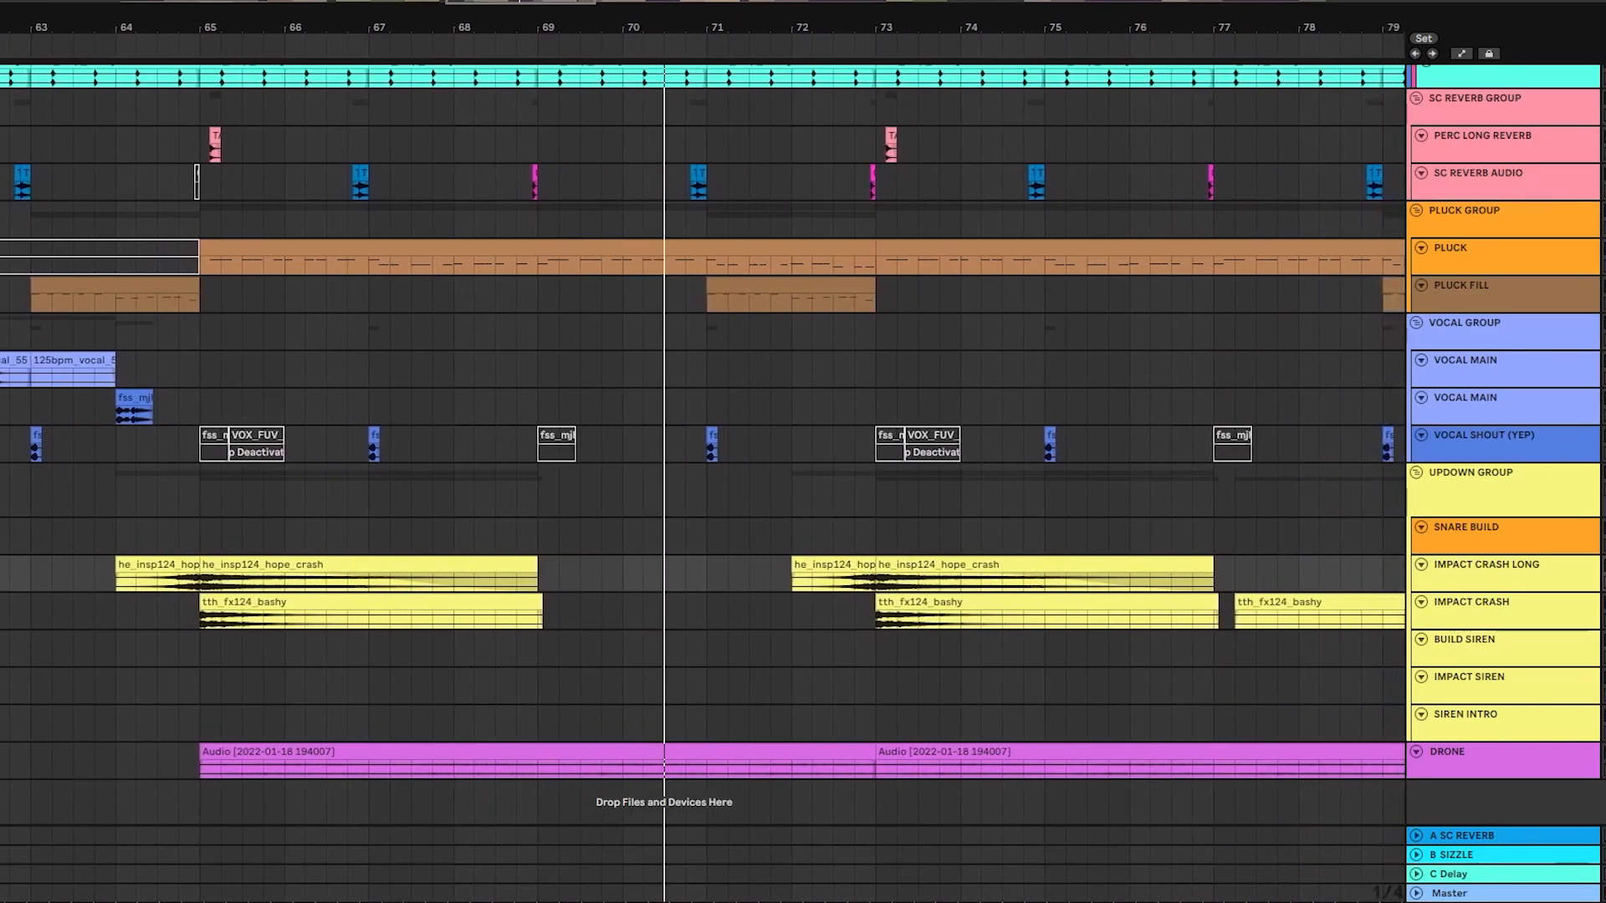
{"action": "scroll", "coordinate": [887, 540], "scroll_direction": "up", "scroll_amount": 8}
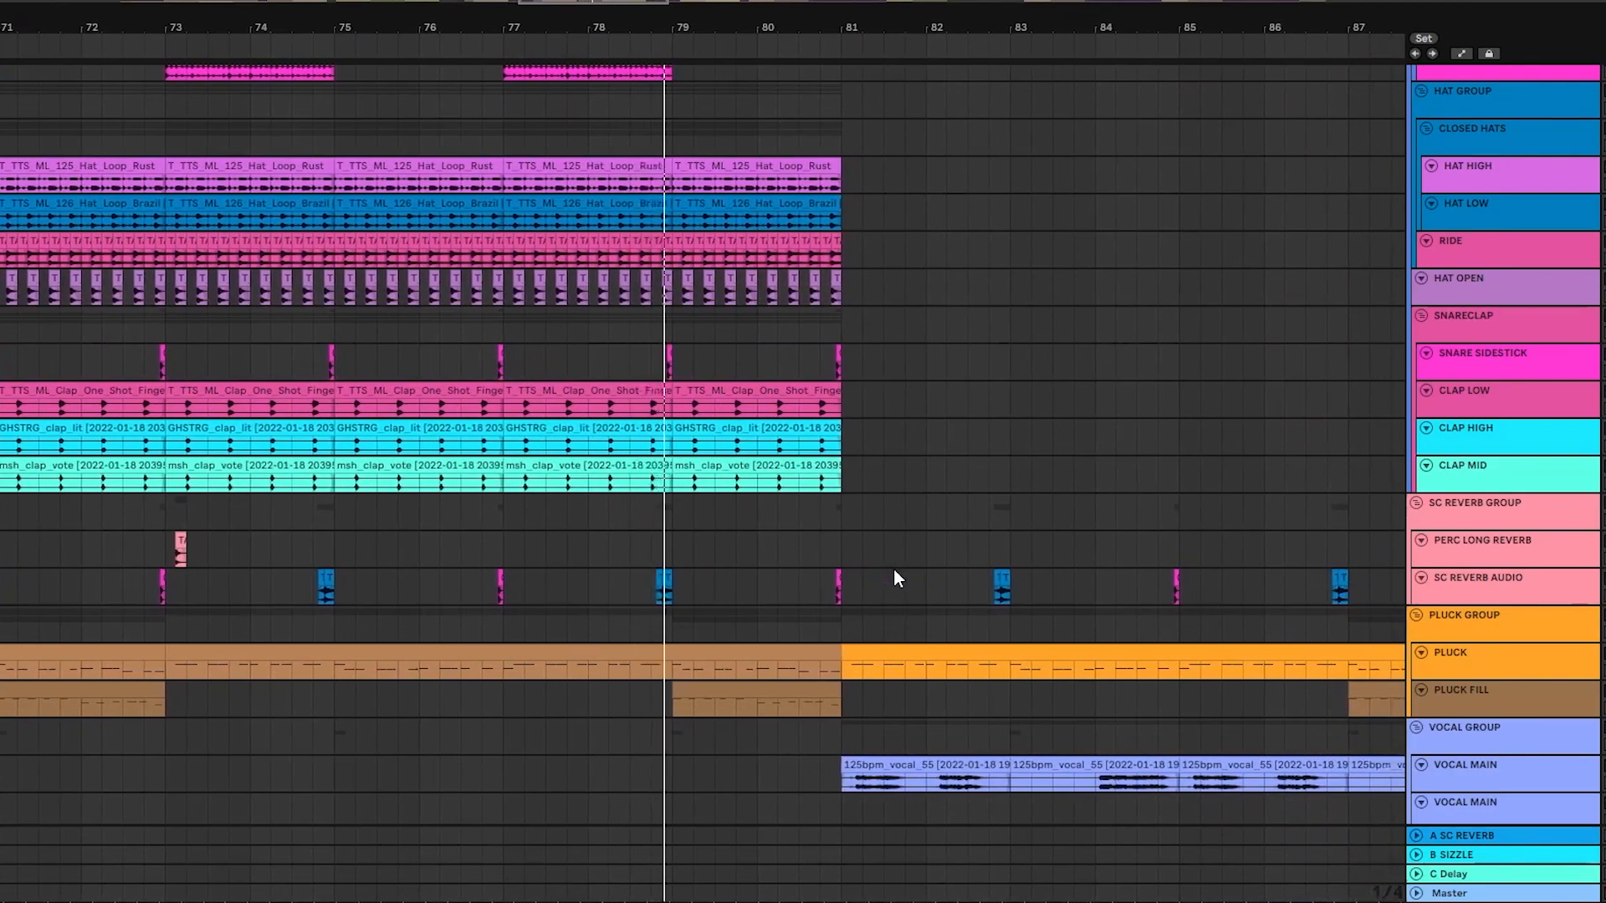
Step: Review the second breakdown from bar 81 towards the drop at bar 97 across all tracks during playback
{"action": "scroll", "coordinate": [895, 577], "scroll_direction": "up", "scroll_amount": 10}
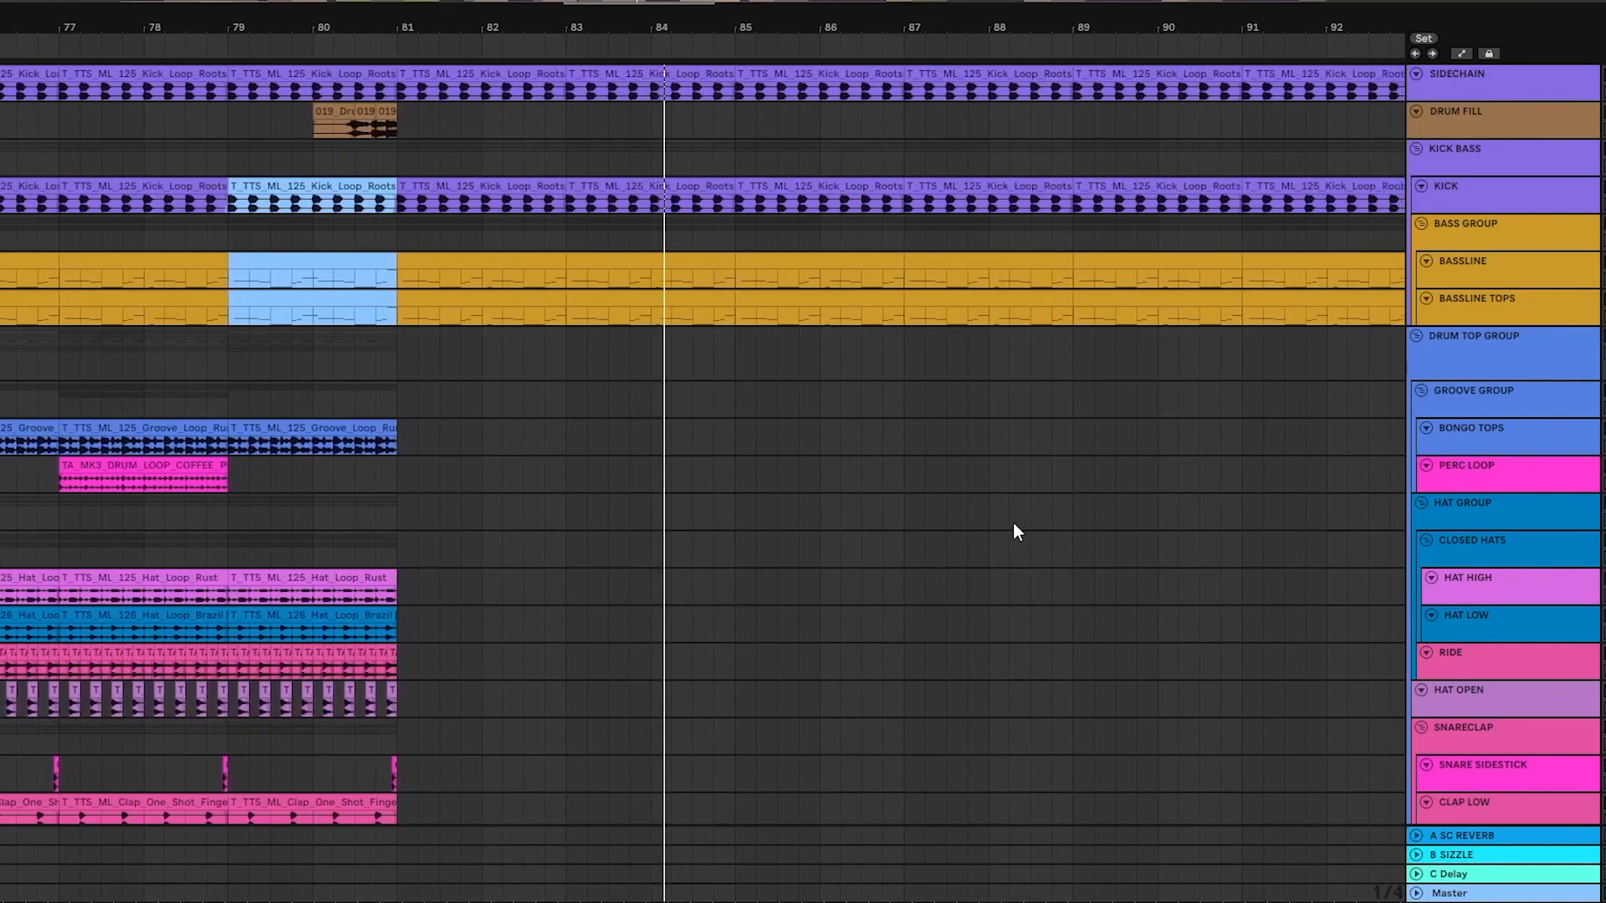
{"action": "scroll", "coordinate": [1017, 532], "scroll_direction": "down", "scroll_amount": 10}
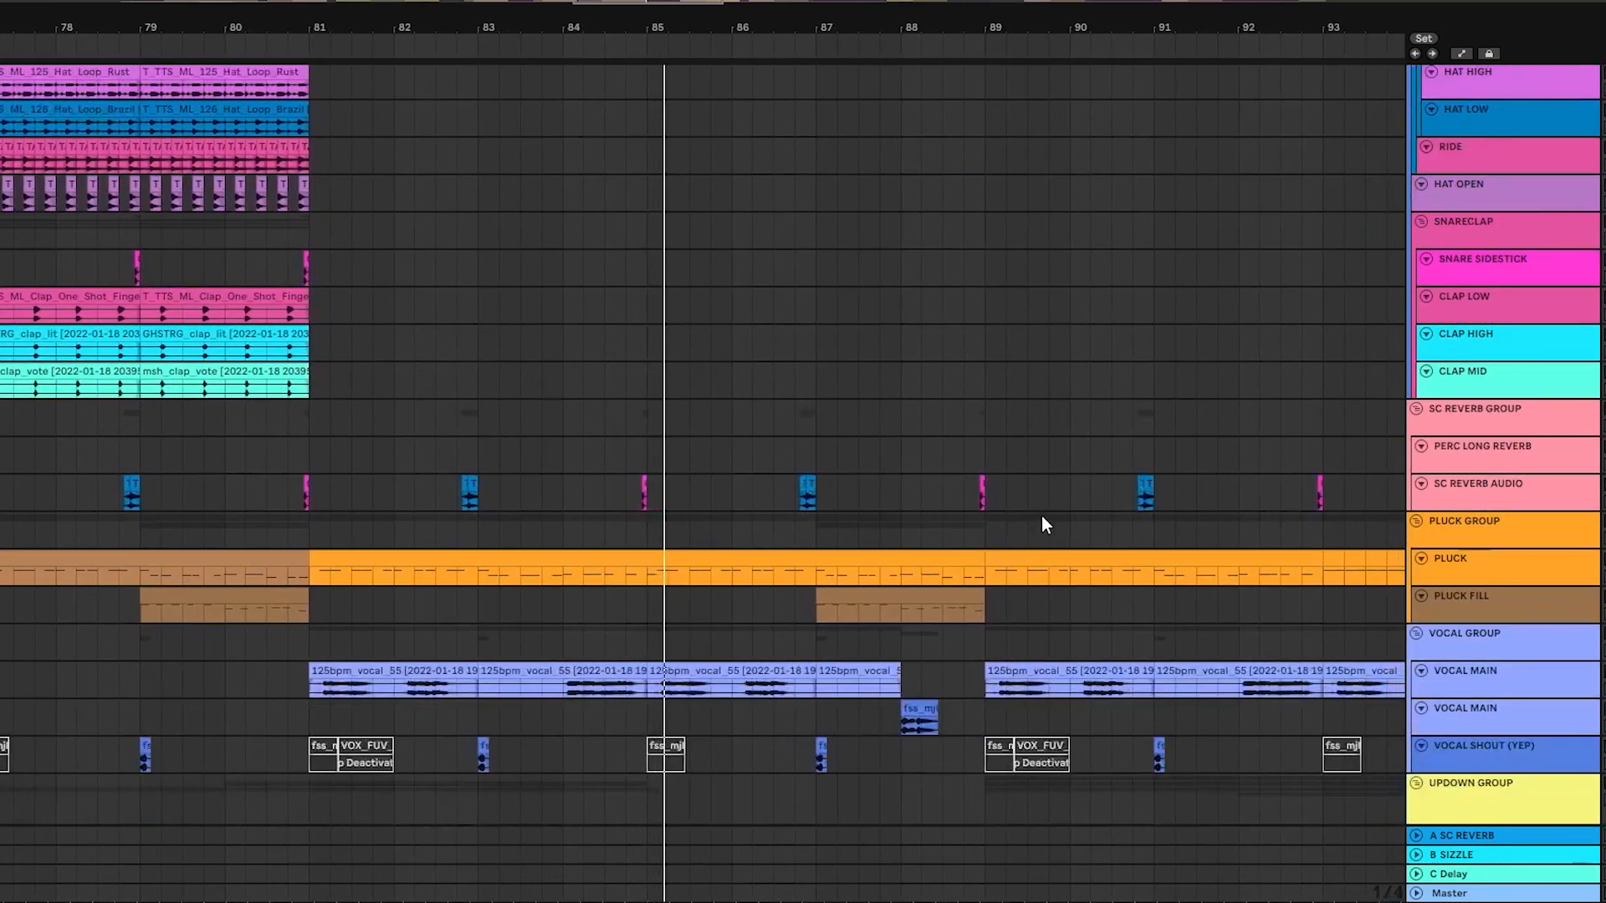
{"action": "scroll", "coordinate": [1041, 515], "scroll_direction": "down", "scroll_amount": 4}
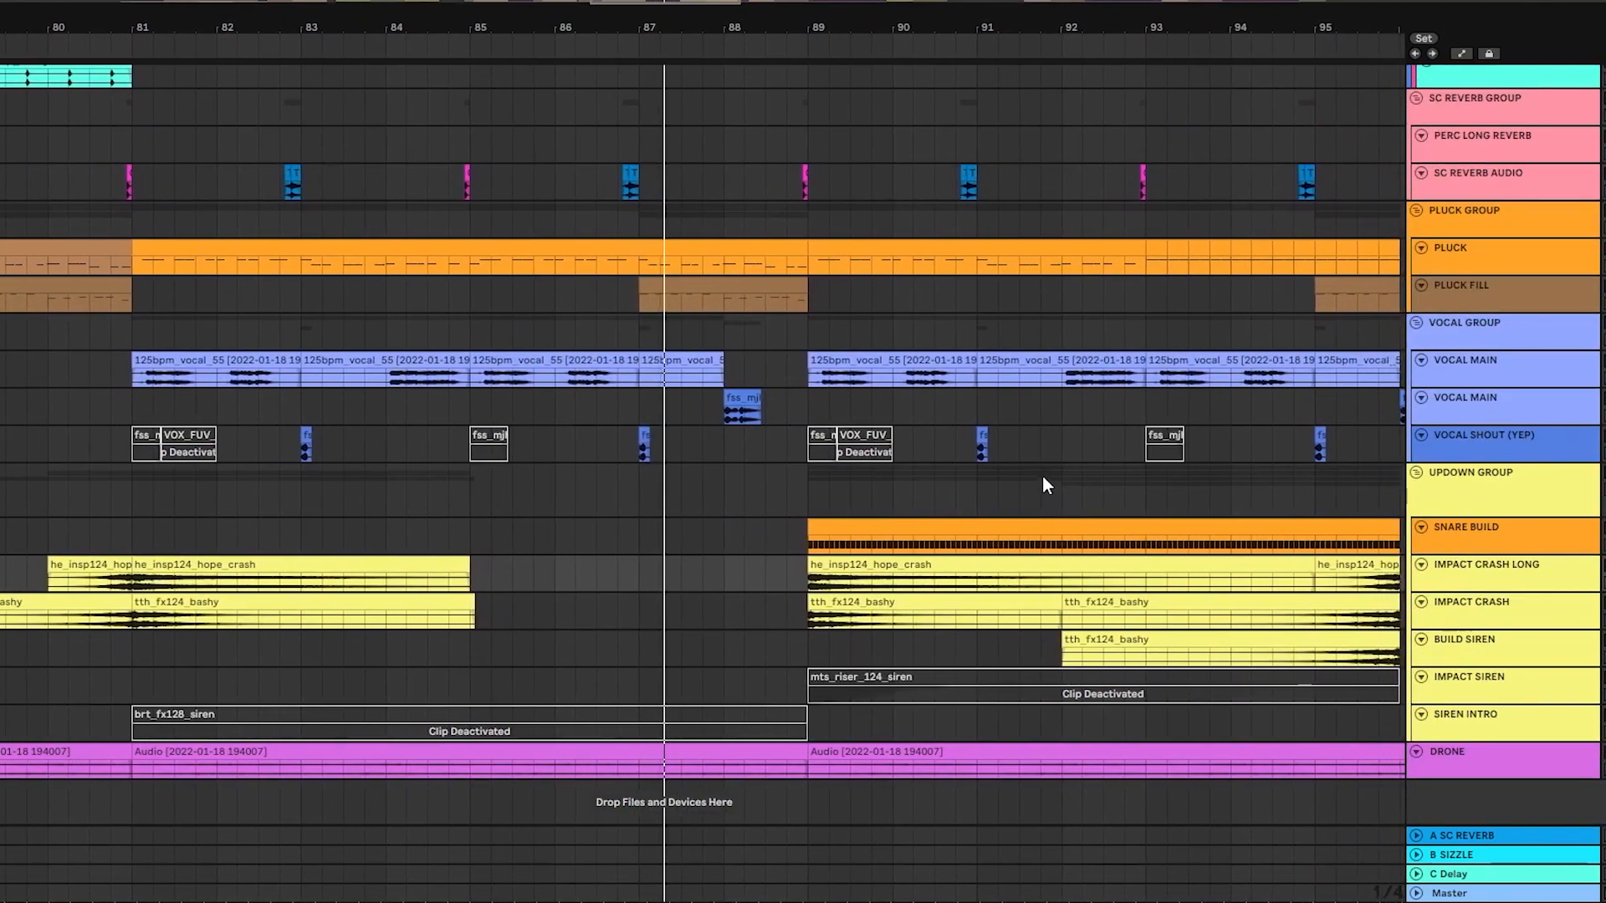
{"action": "scroll", "coordinate": [970, 489], "scroll_direction": "up", "scroll_amount": 4}
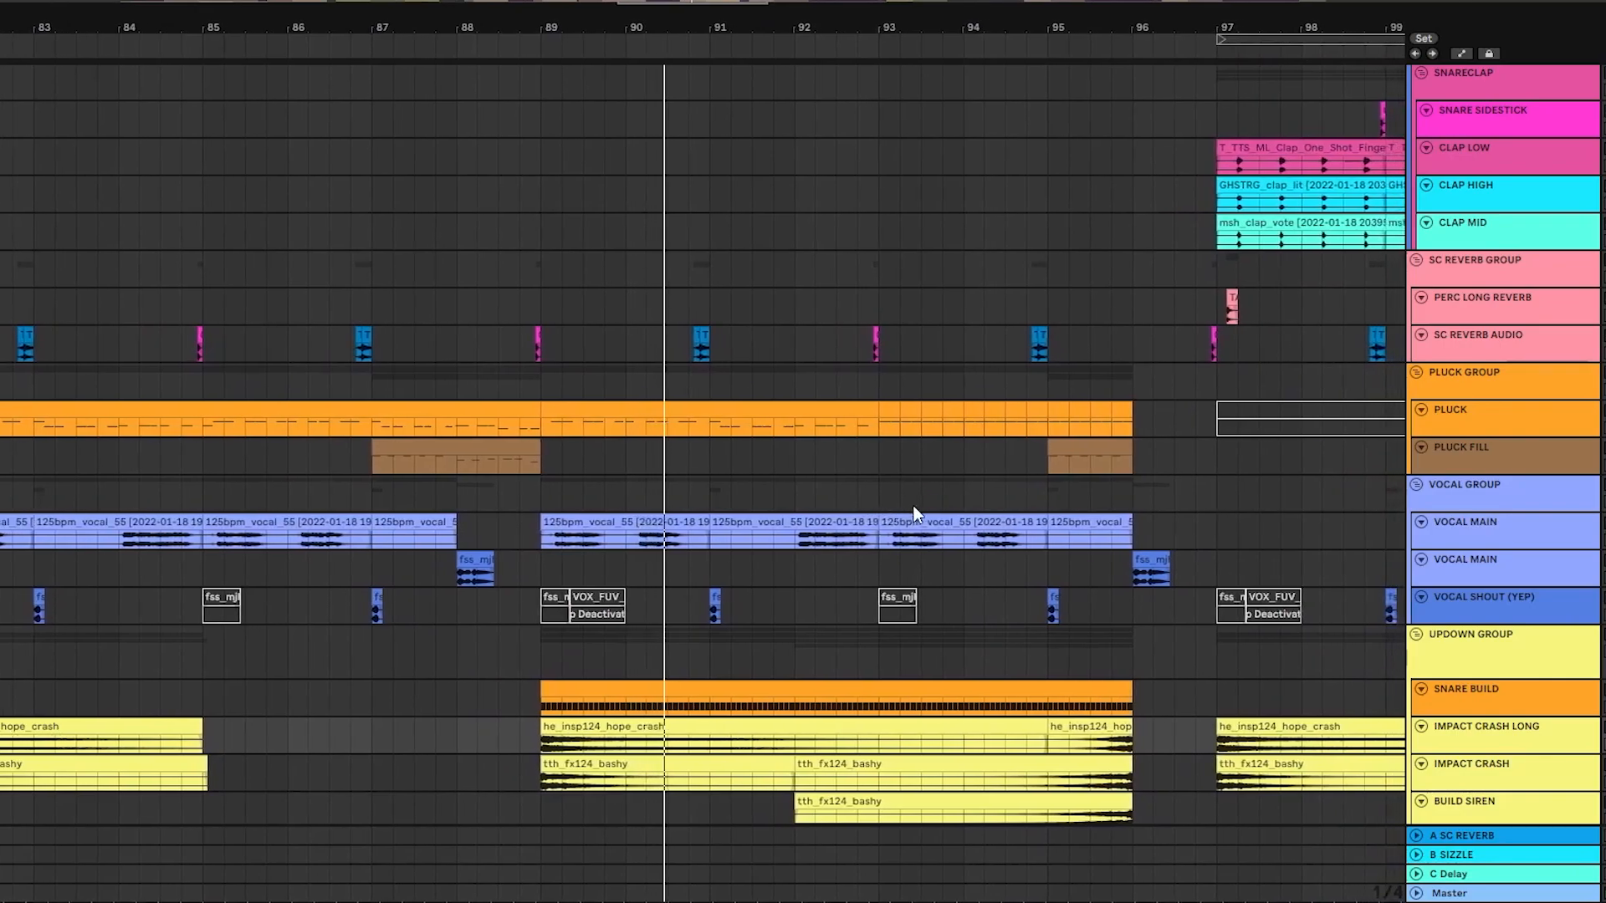
{"action": "scroll", "coordinate": [1126, 522], "scroll_direction": "up", "scroll_amount": 4}
{"action": "scroll", "coordinate": [1123, 514], "scroll_direction": "up", "scroll_amount": 12}
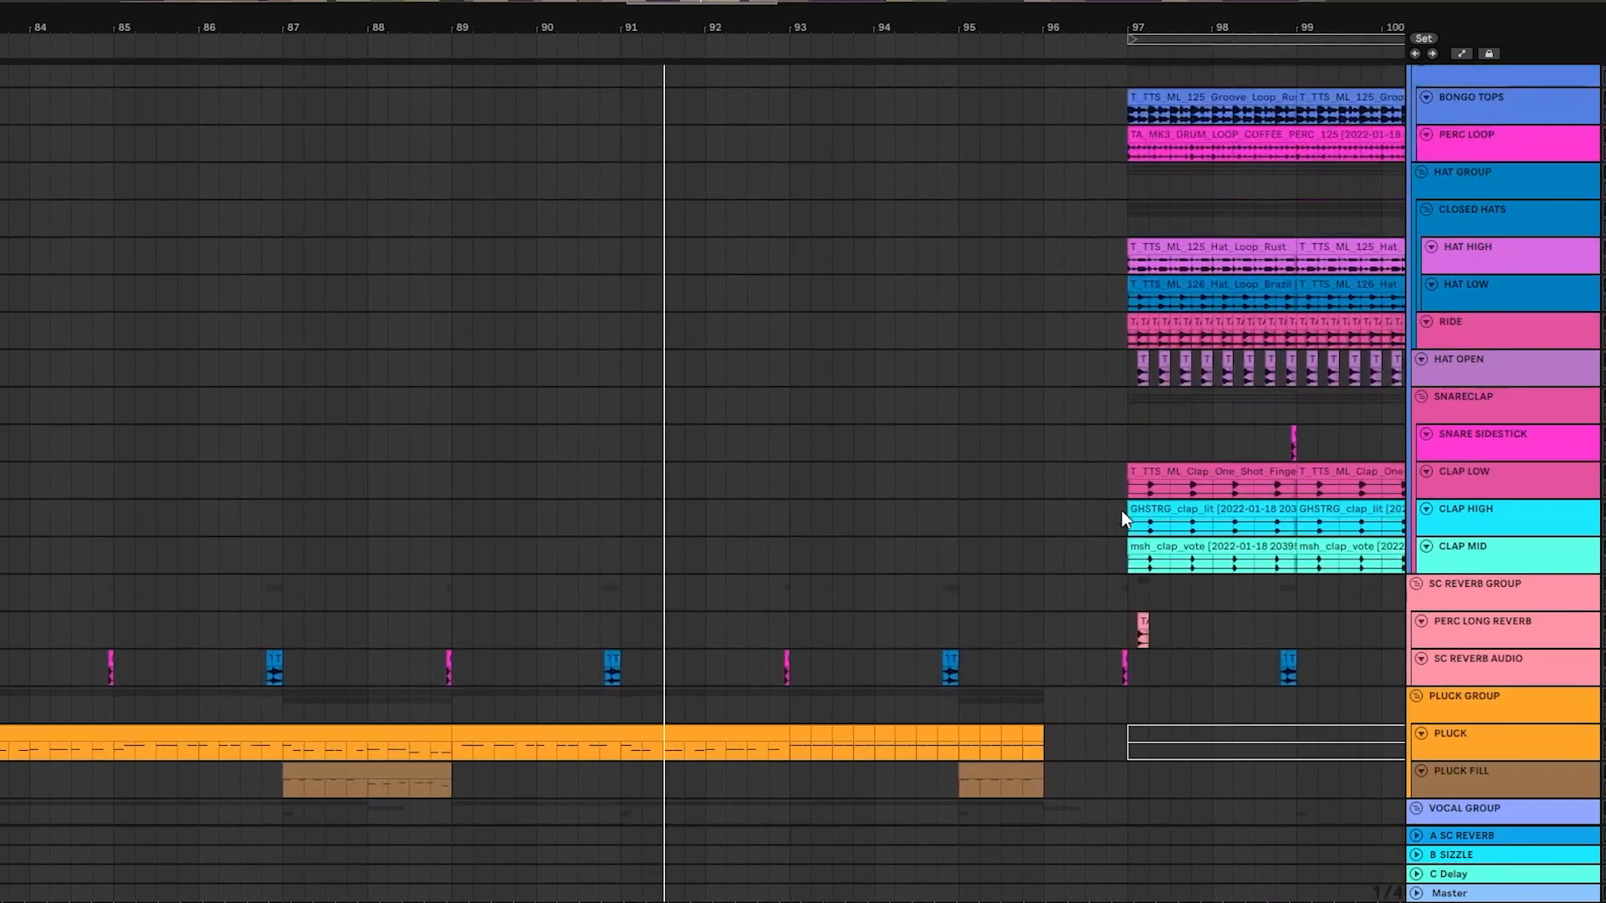
Step: Add a one-bar he_insp124_hope_crash lead-in clip to IMPACT CRASH LONG at bar 96, filling the gap before the drop
{"action": "scroll", "coordinate": [1129, 502], "scroll_direction": "down", "scroll_amount": 20}
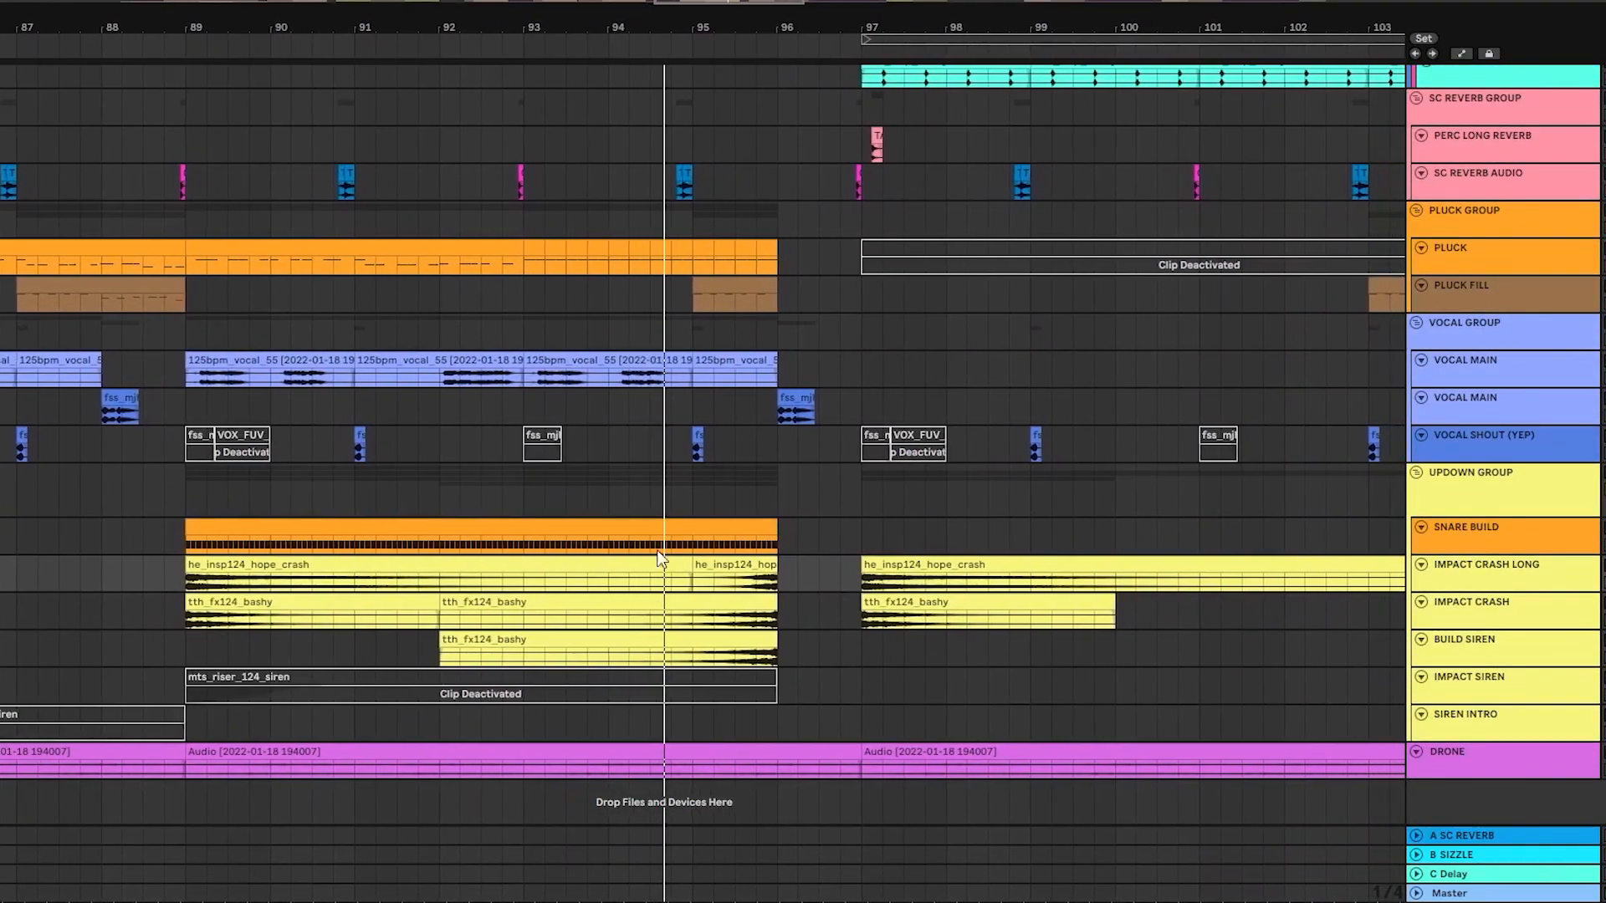
{"action": "scroll", "coordinate": [765, 583], "scroll_direction": "down", "scroll_amount": 10}
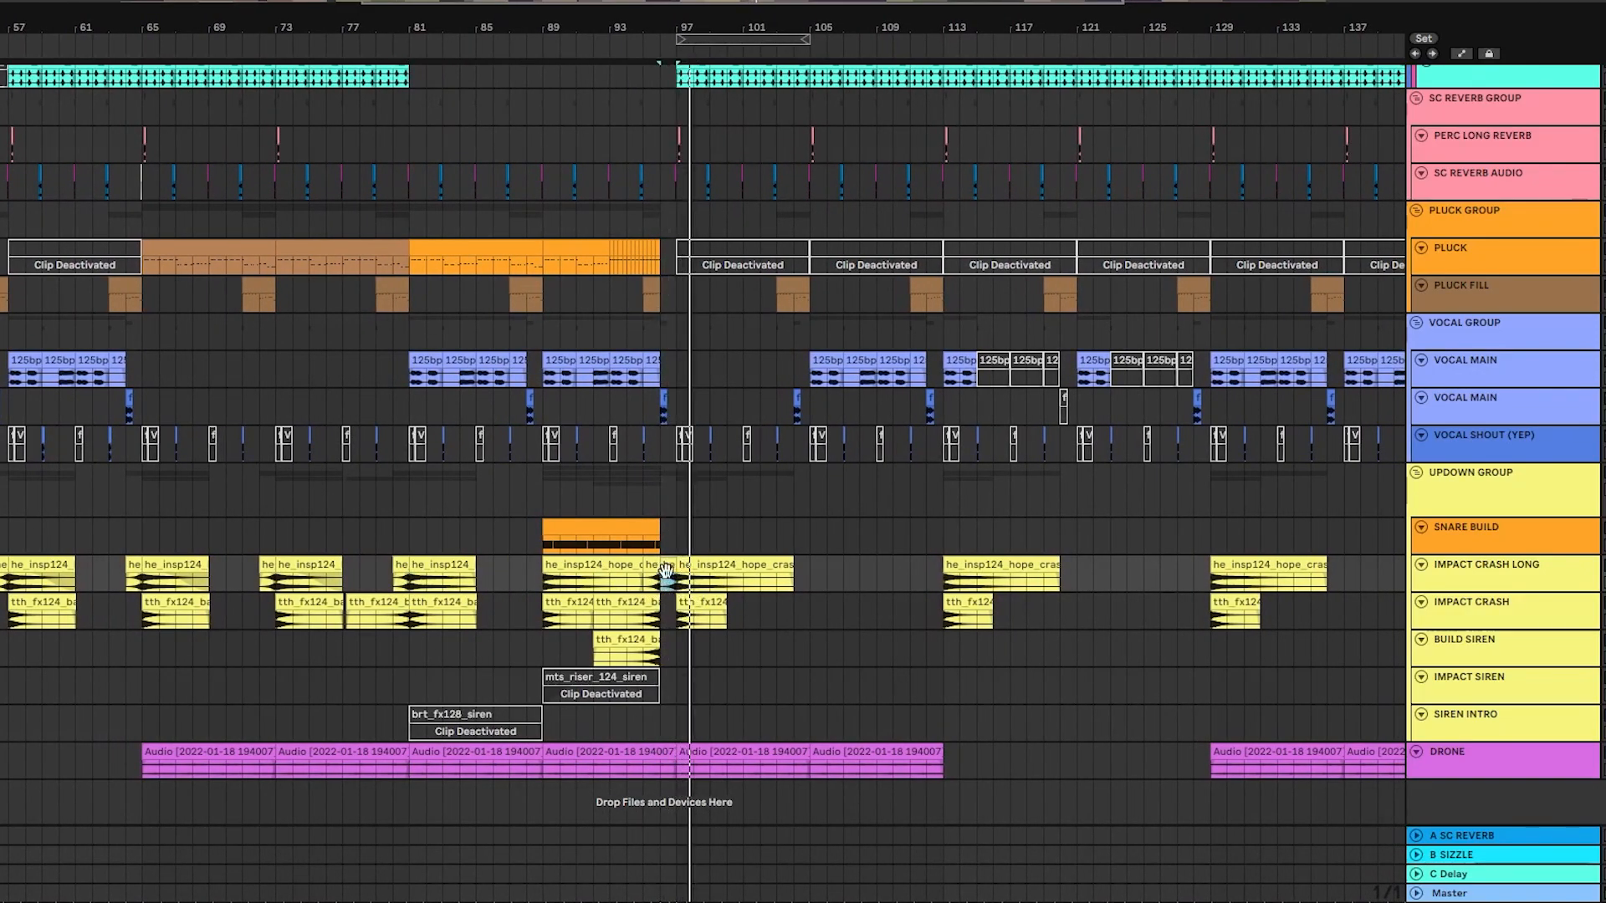
{"action": "scroll", "coordinate": [666, 571], "scroll_direction": "up", "scroll_amount": 5}
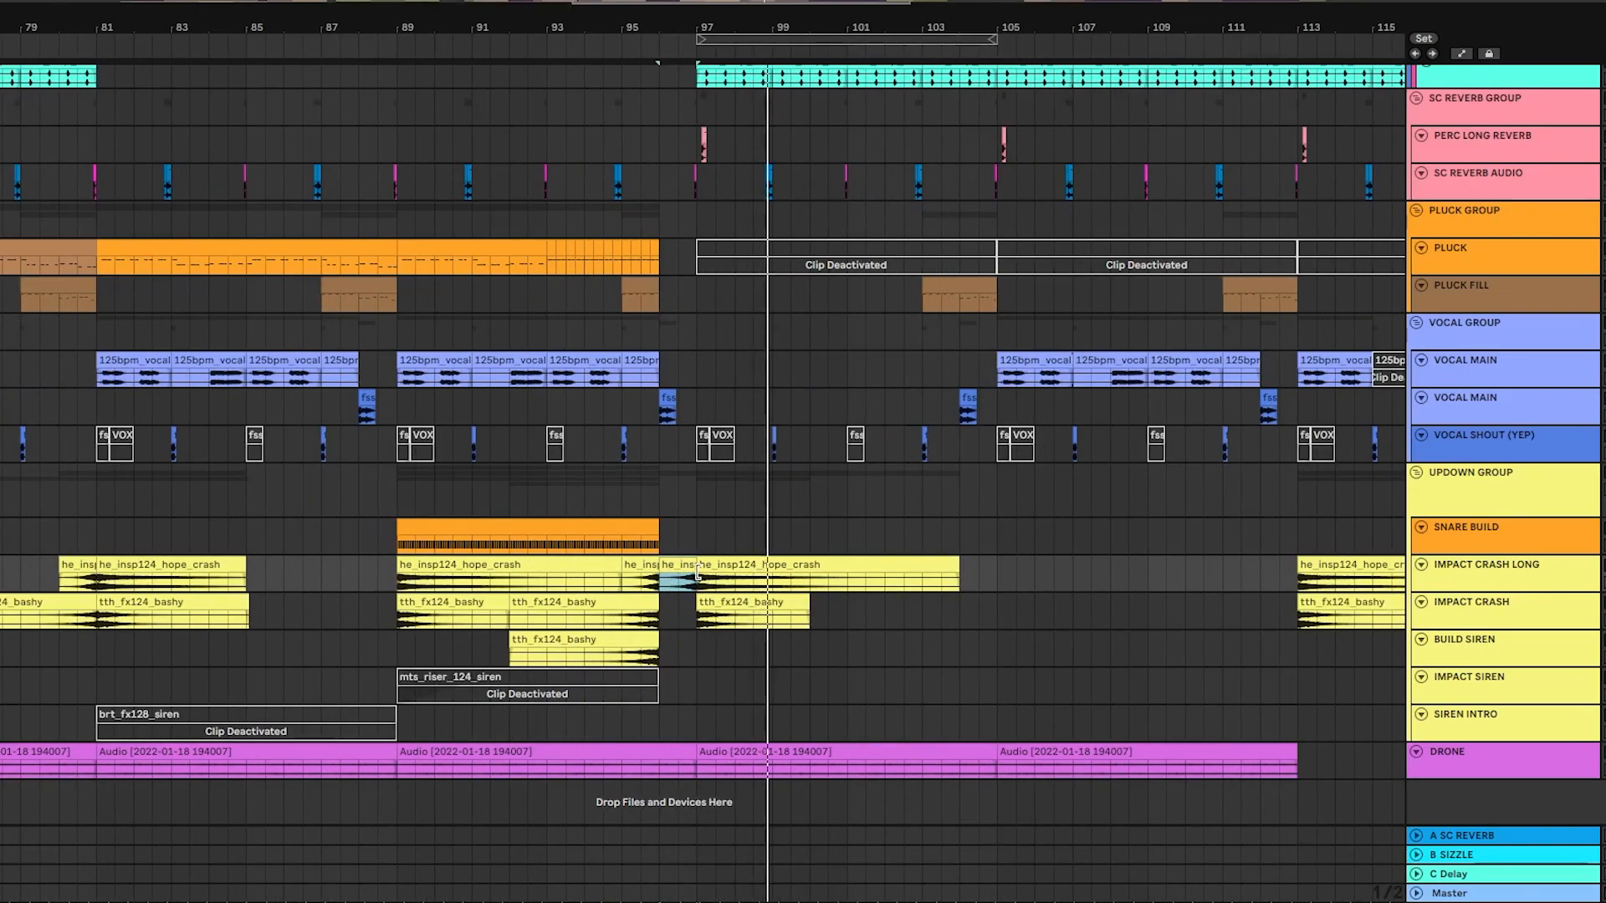
{"action": "scroll", "coordinate": [698, 576], "scroll_direction": "up", "scroll_amount": 4}
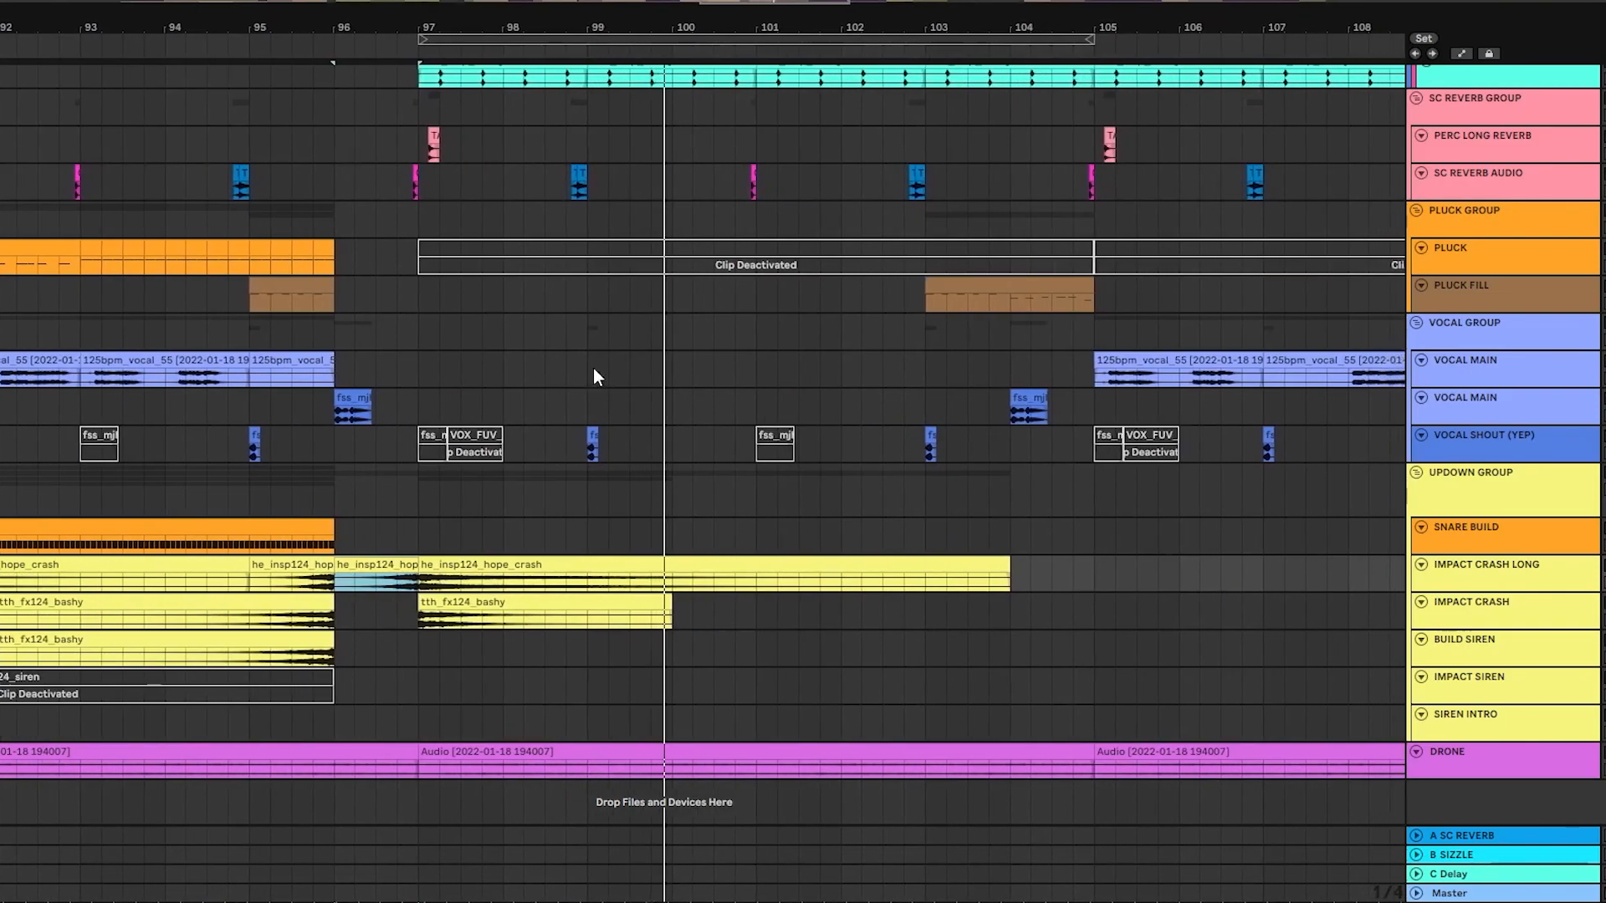
Step: Review how the drums, bass, pluck and vocals are laid out in the second drop from bar 97 during playback
{"action": "scroll", "coordinate": [672, 412], "scroll_direction": "up", "scroll_amount": 5}
{"action": "scroll", "coordinate": [682, 409], "scroll_direction": "up", "scroll_amount": 8}
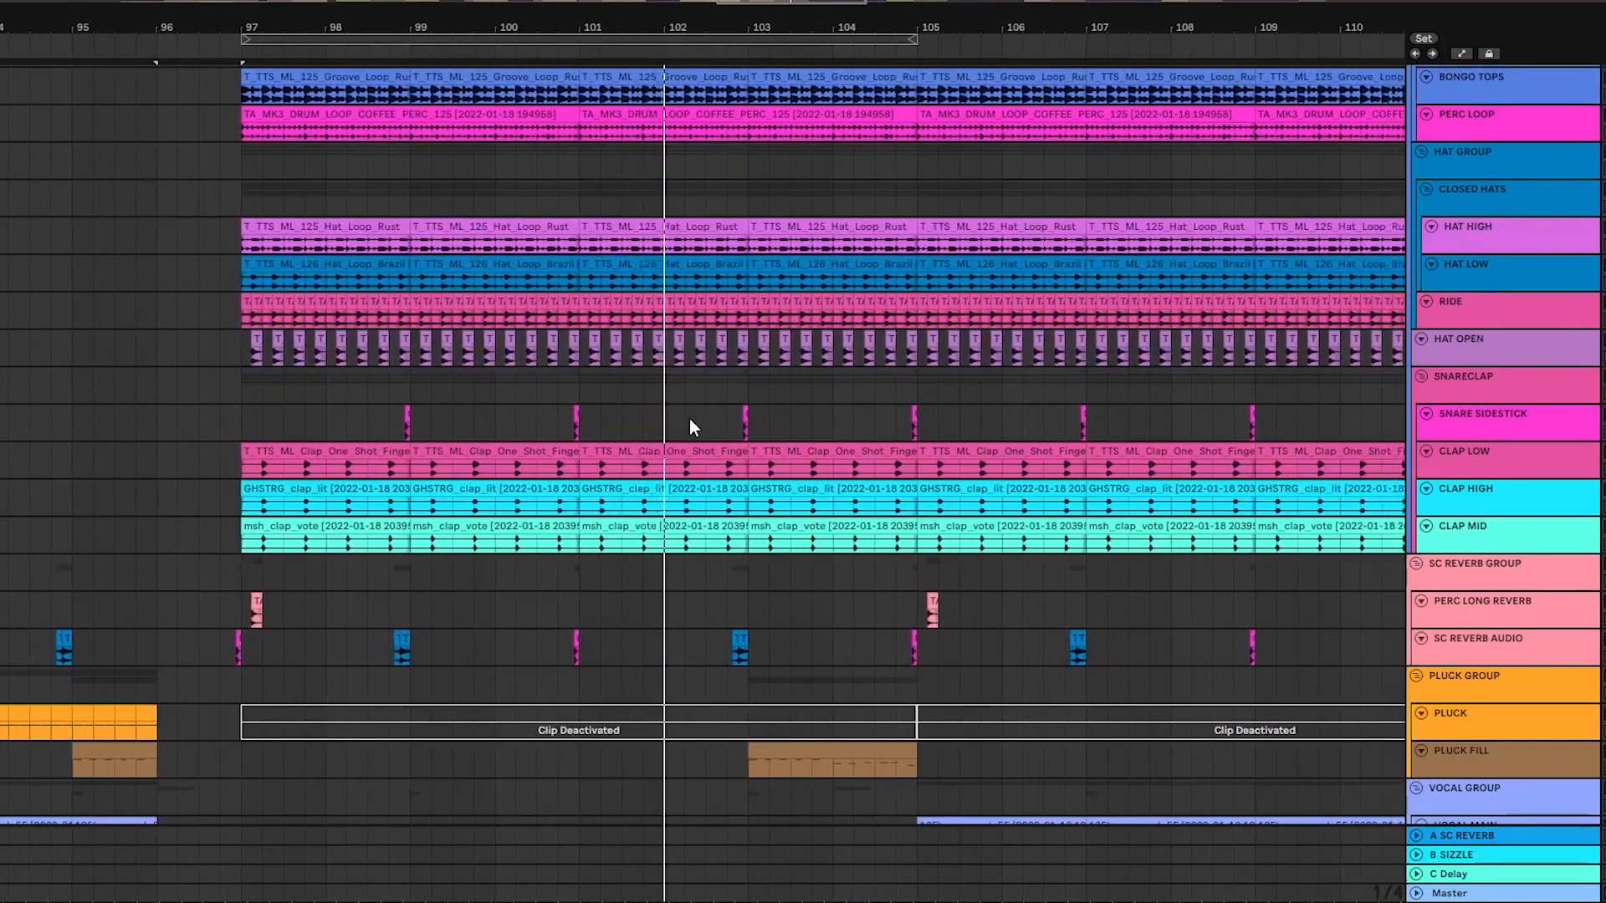
{"action": "scroll", "coordinate": [1108, 351], "scroll_direction": "up", "scroll_amount": 8}
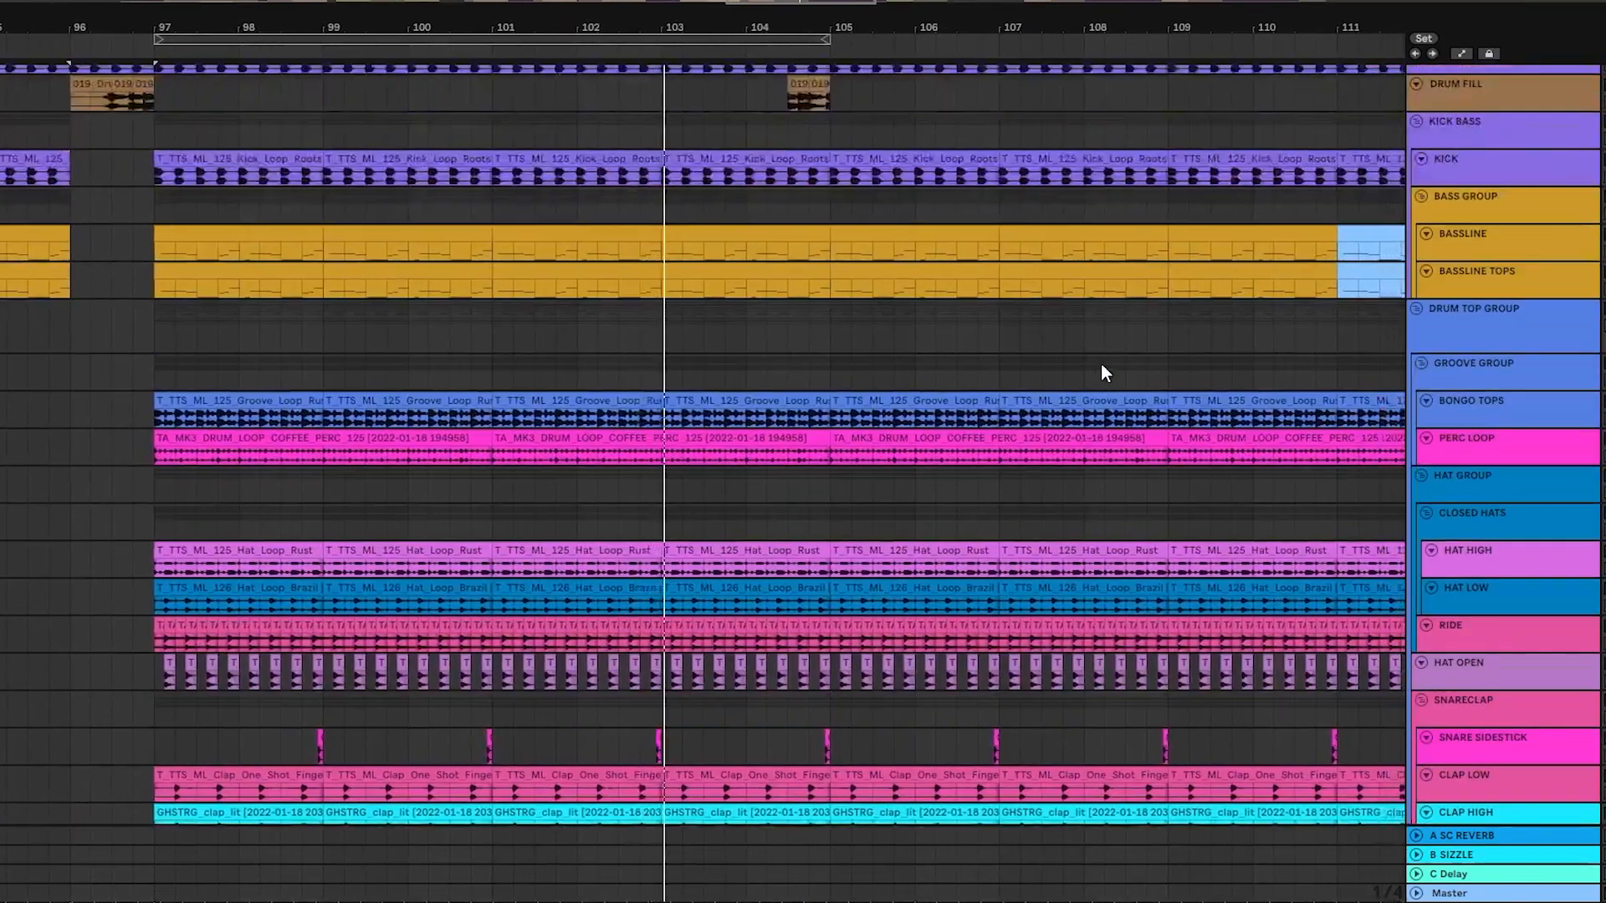
{"action": "scroll", "coordinate": [951, 416], "scroll_direction": "down", "scroll_amount": 8}
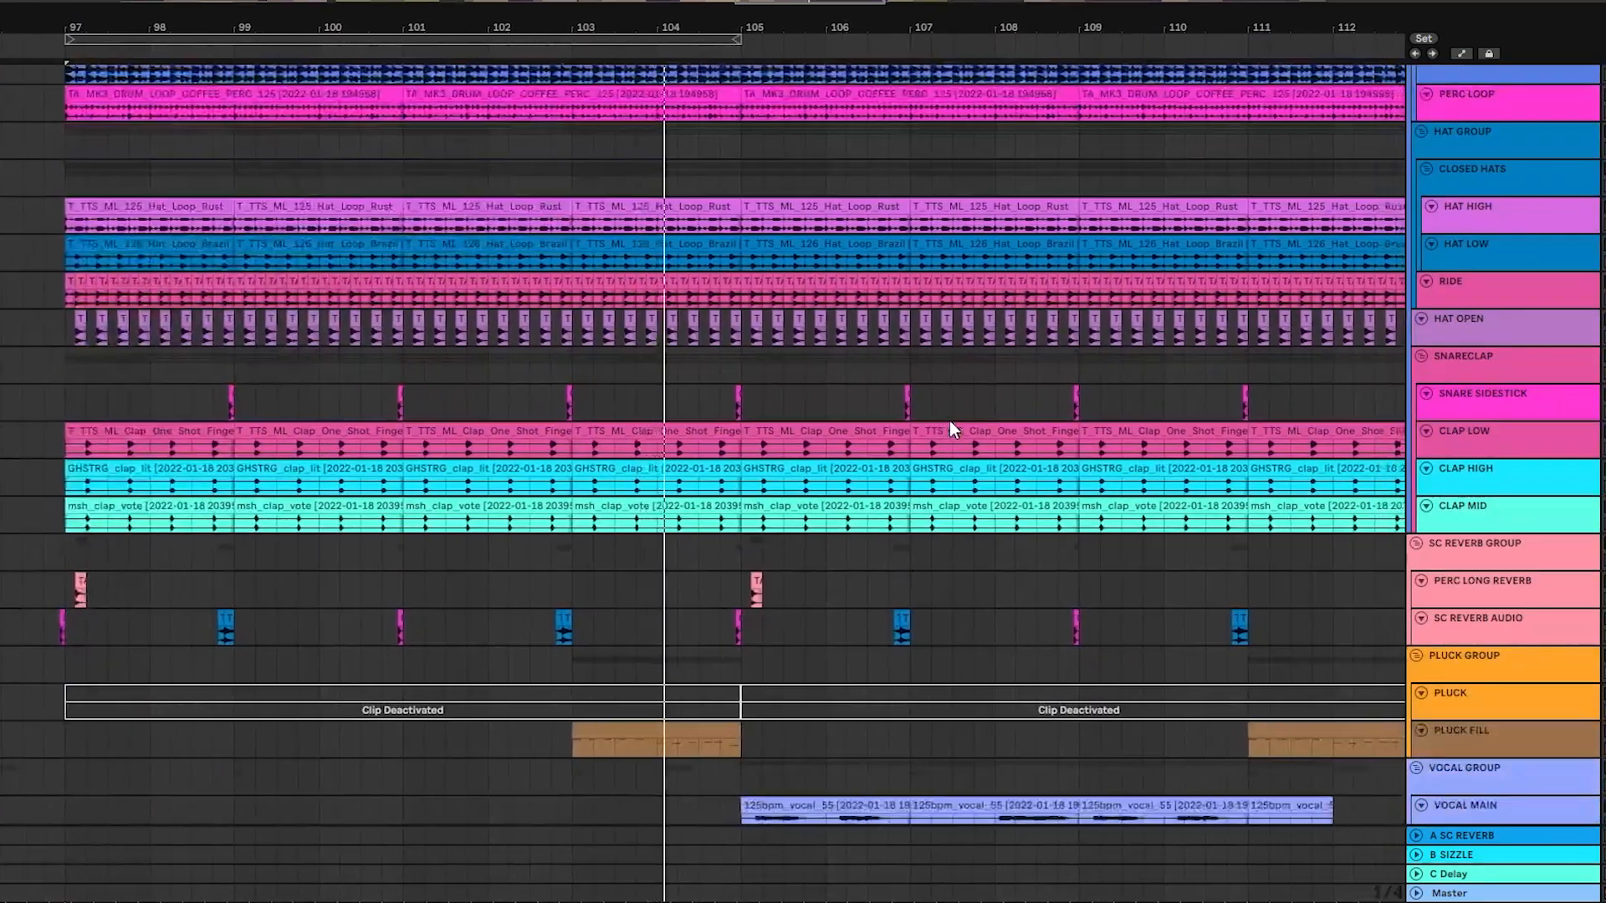
{"action": "scroll", "coordinate": [931, 428], "scroll_direction": "down", "scroll_amount": 5}
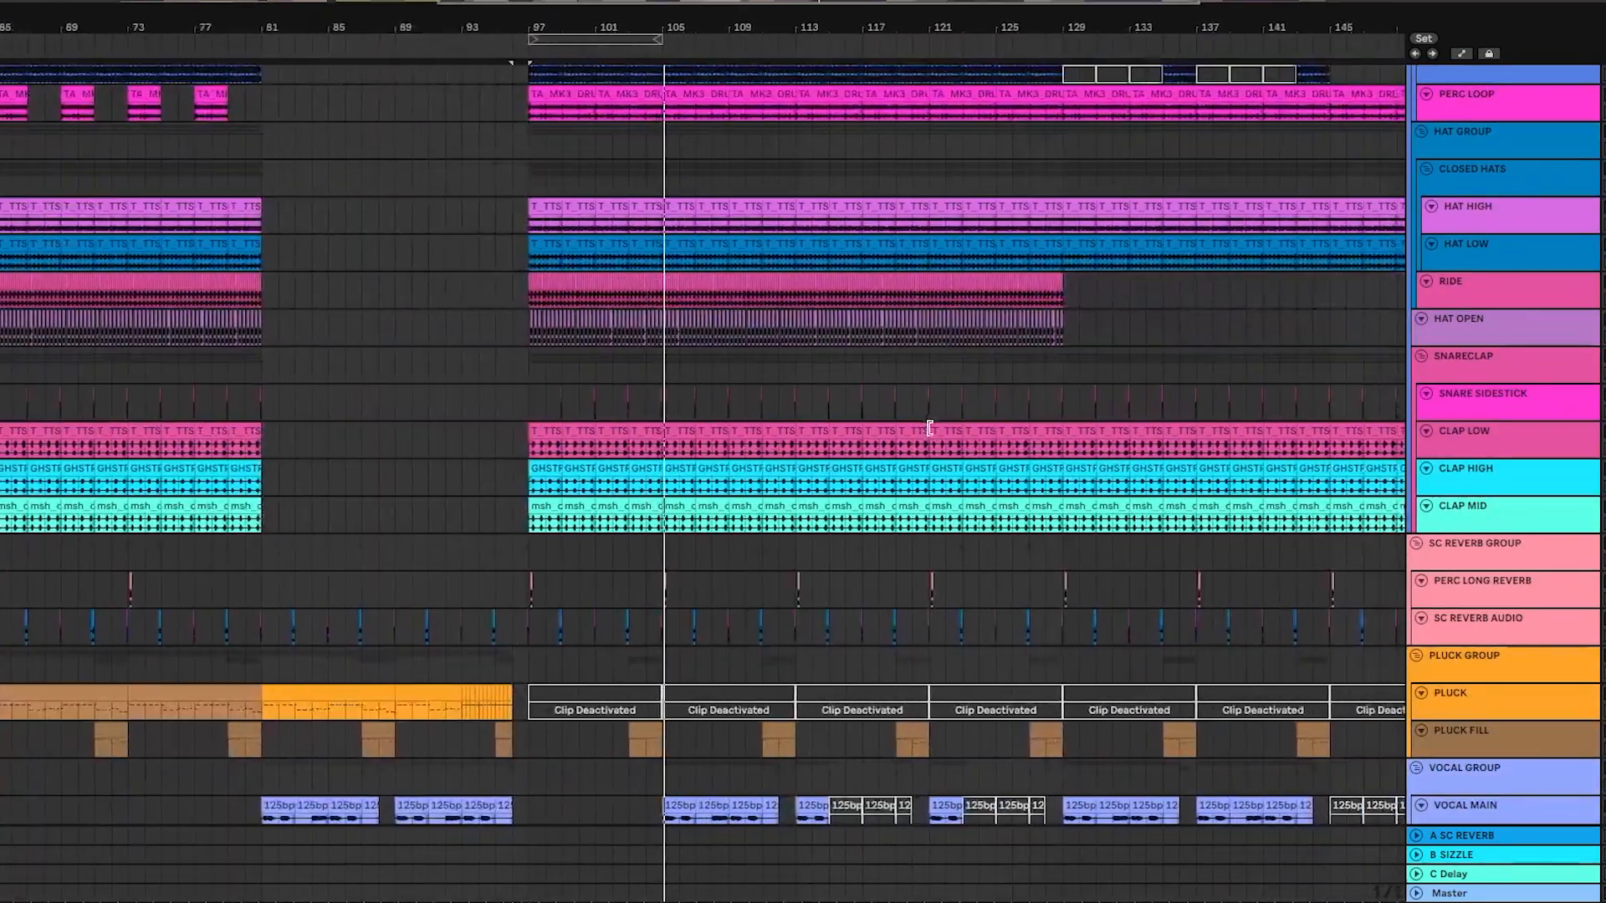
{"action": "scroll", "coordinate": [922, 435], "scroll_direction": "down", "scroll_amount": 3}
{"action": "scroll", "coordinate": [920, 435], "scroll_direction": "up", "scroll_amount": 3}
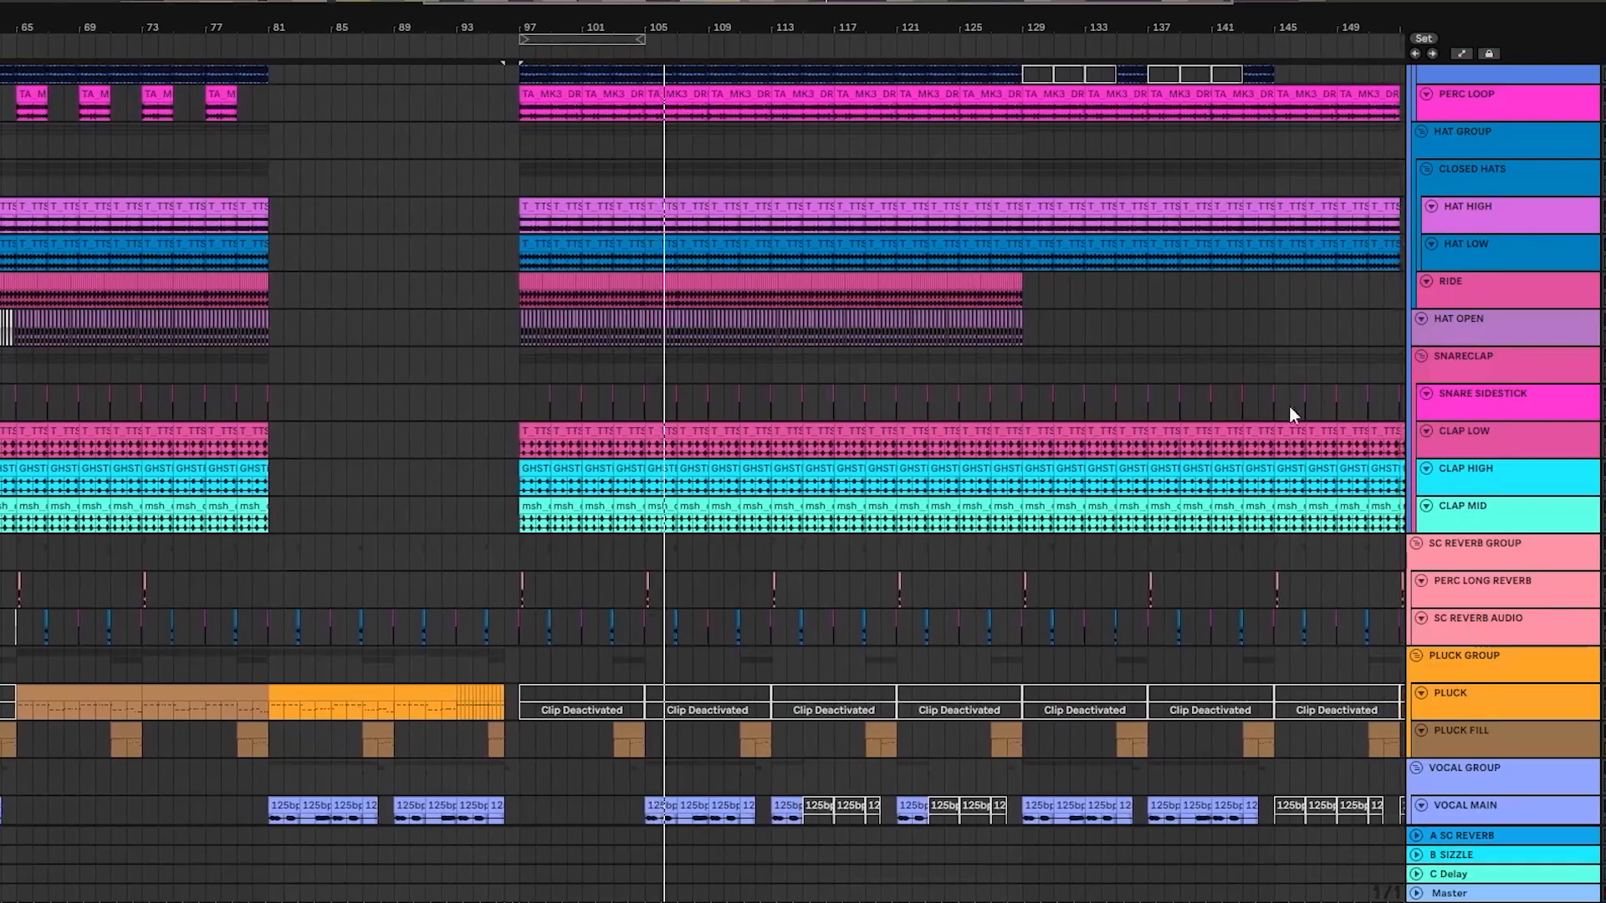
{"action": "scroll", "coordinate": [946, 340], "scroll_direction": "up", "scroll_amount": 5}
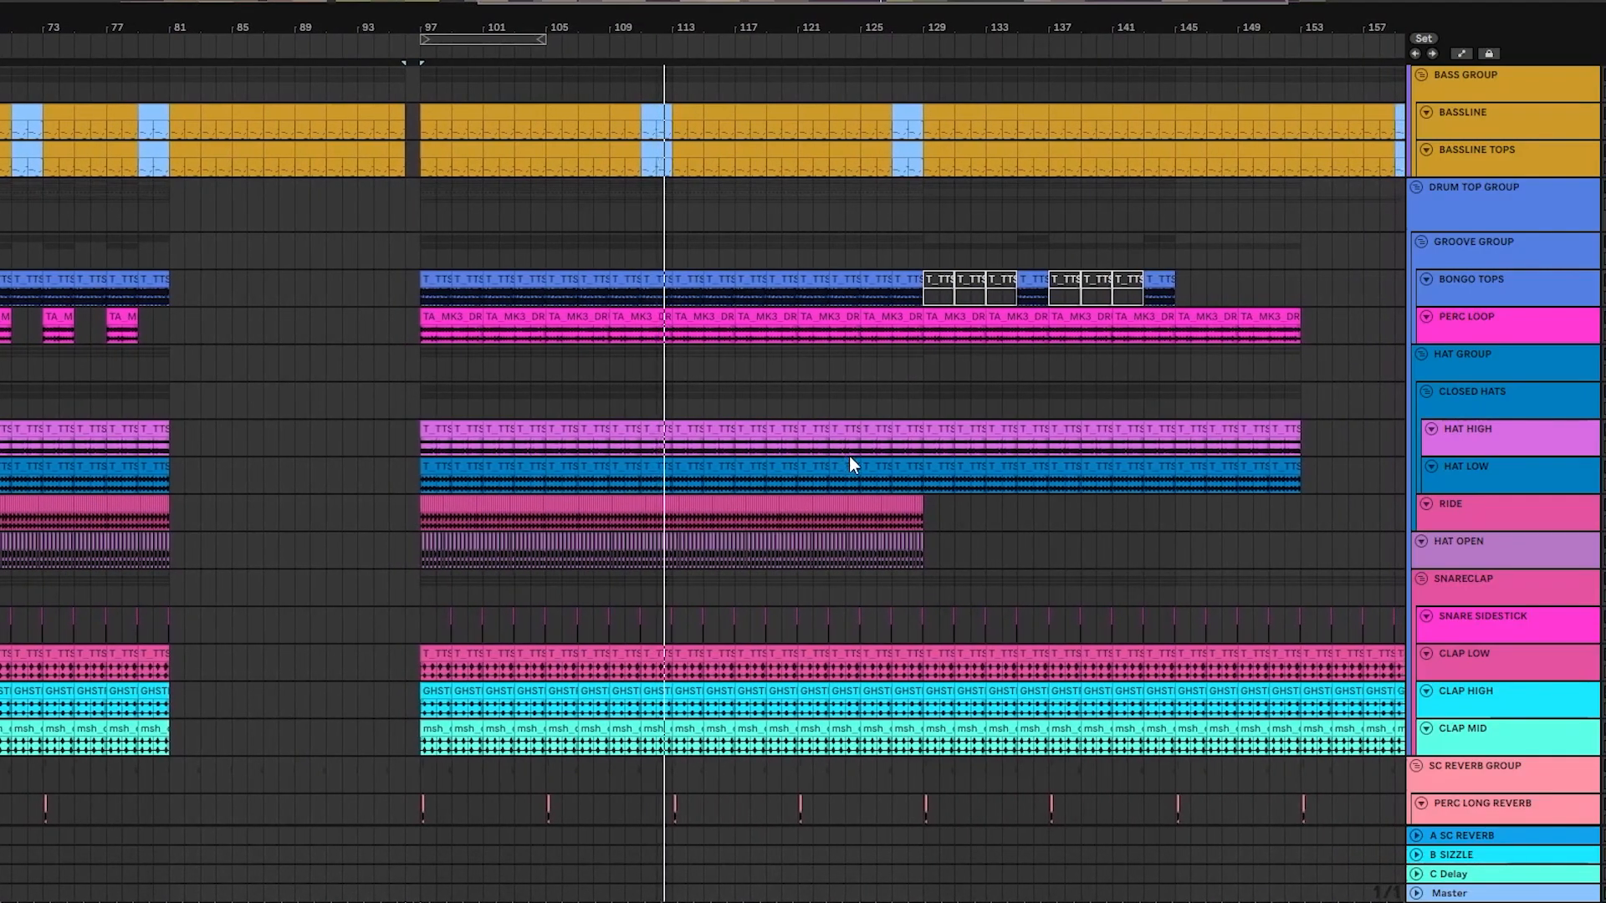
Step: Deactivate the first VOCAL MAIN clip at bar 121 and add a DRONE clip spanning bars 121 to 129
{"action": "scroll", "coordinate": [851, 460], "scroll_direction": "down", "scroll_amount": 2}
{"action": "scroll", "coordinate": [861, 464], "scroll_direction": "down", "scroll_amount": 8}
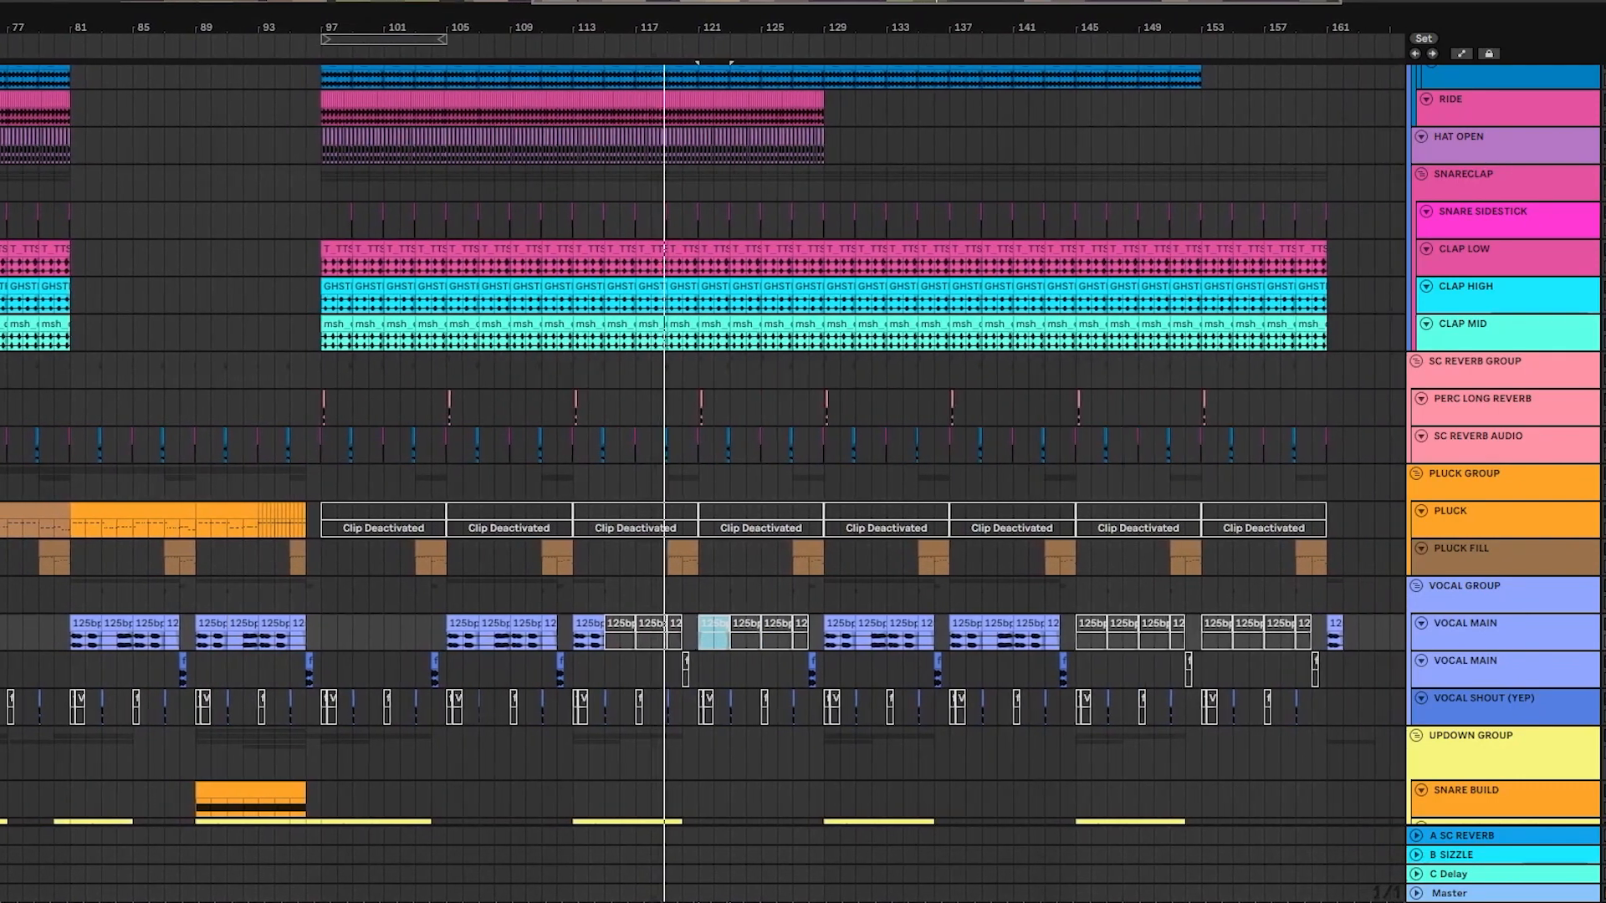
{"action": "scroll", "coordinate": [721, 439], "scroll_direction": "down", "scroll_amount": 5}
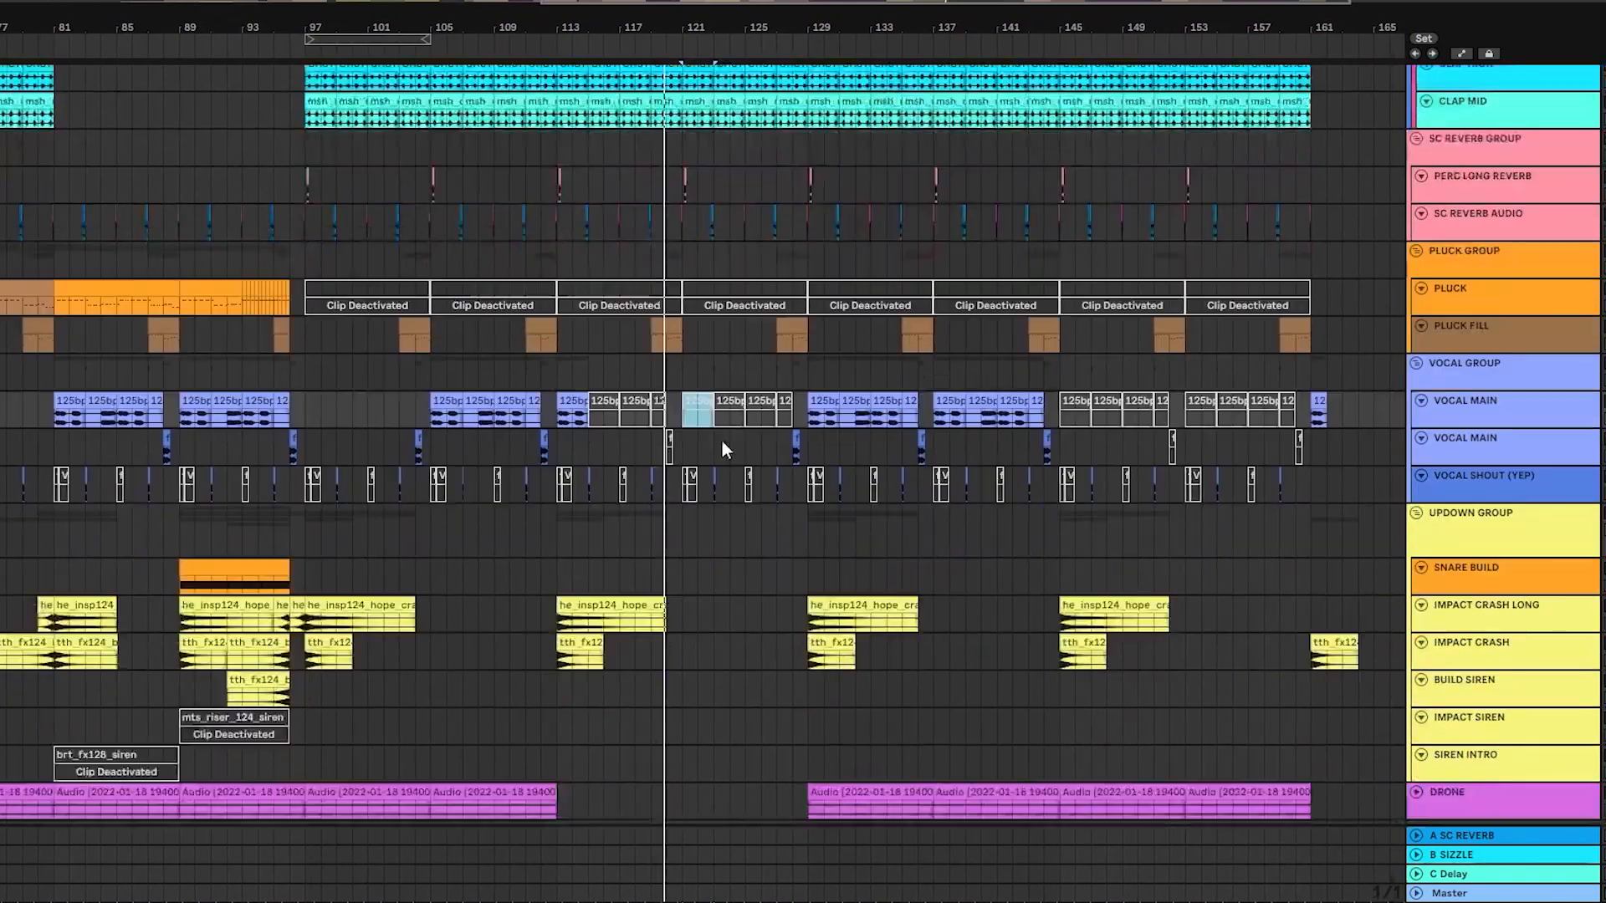
{"action": "left_click", "coordinate": [735, 751]}
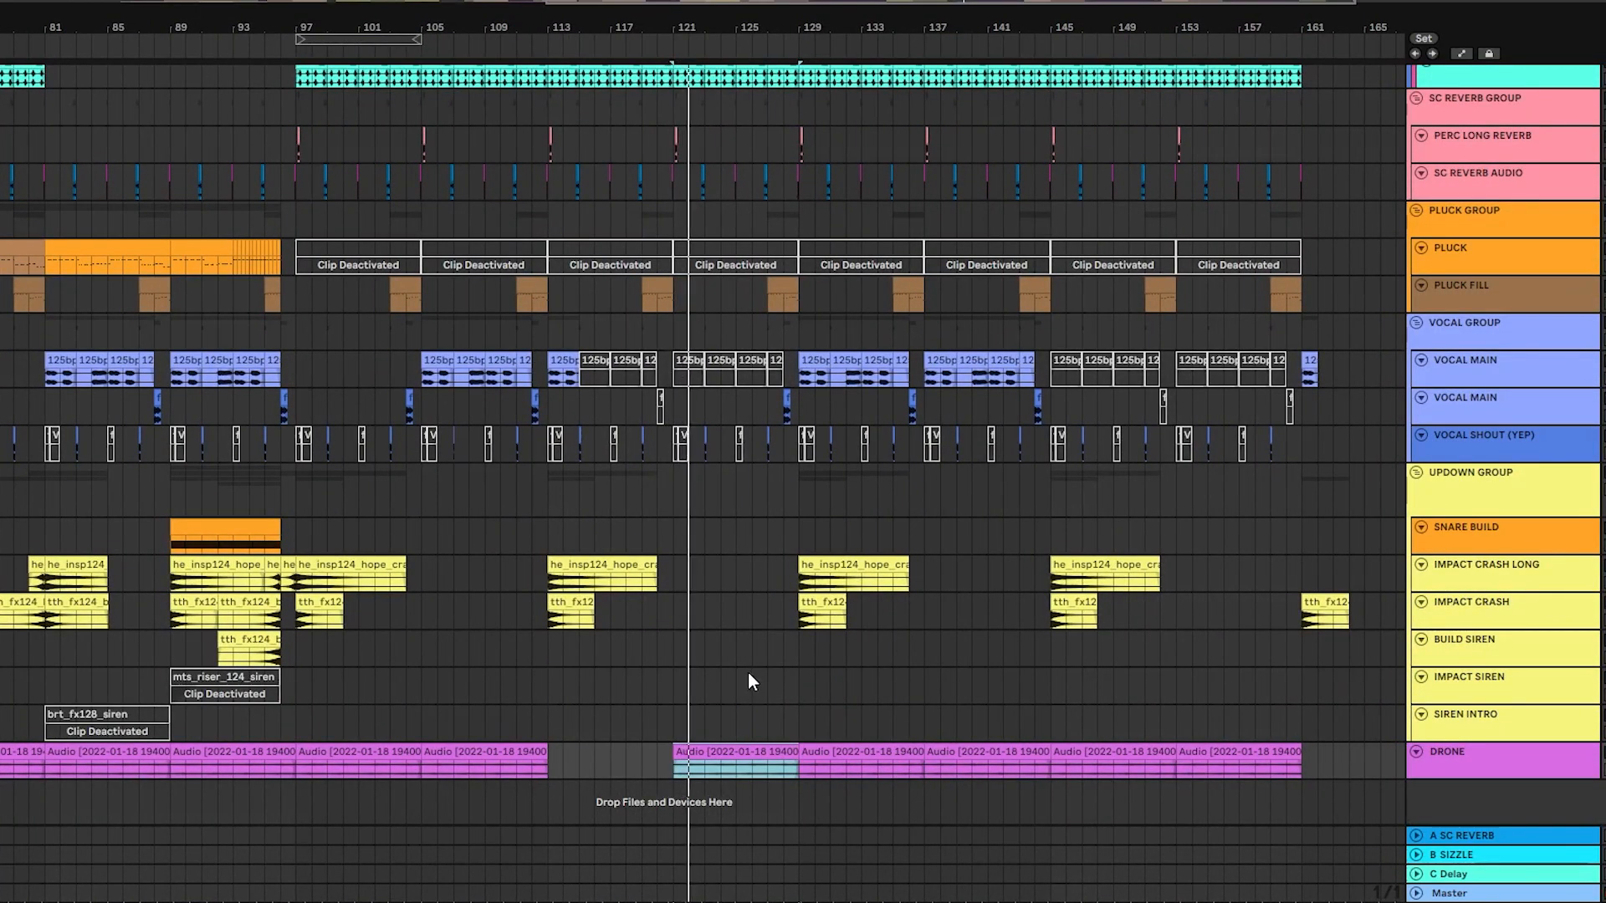
Step: Delete the HAT LOW clips from bar 137 onward to thin out the outro
{"action": "scroll", "coordinate": [756, 575], "scroll_direction": "up", "scroll_amount": 3}
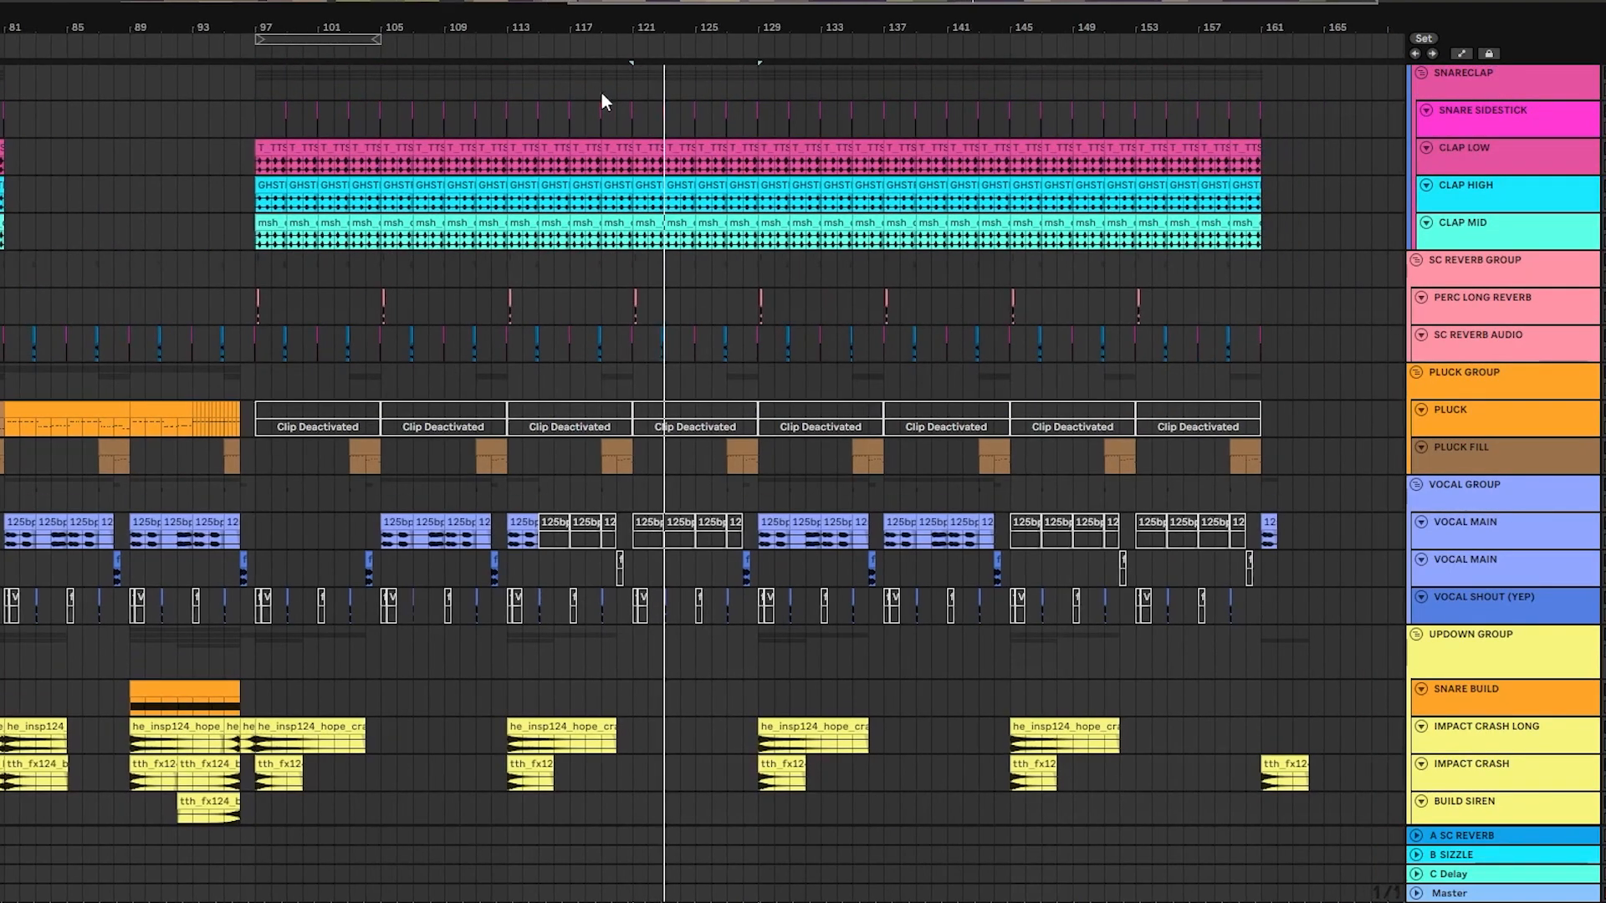
{"action": "scroll", "coordinate": [674, 395], "scroll_direction": "up", "scroll_amount": 6}
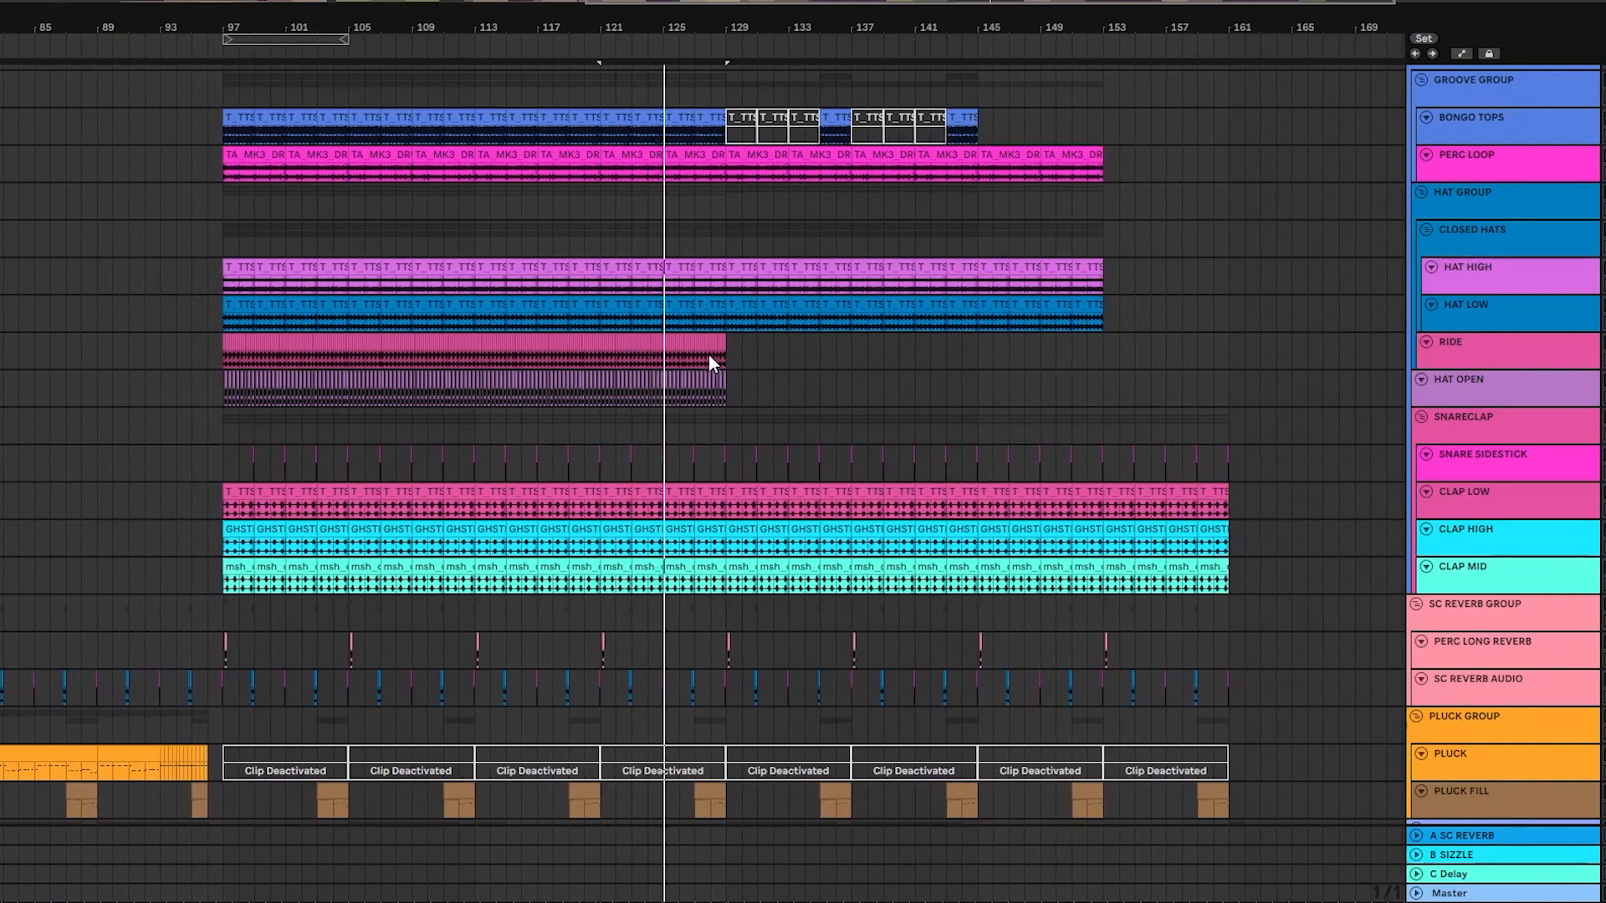
{"action": "scroll", "coordinate": [712, 353], "scroll_direction": "up", "scroll_amount": 4}
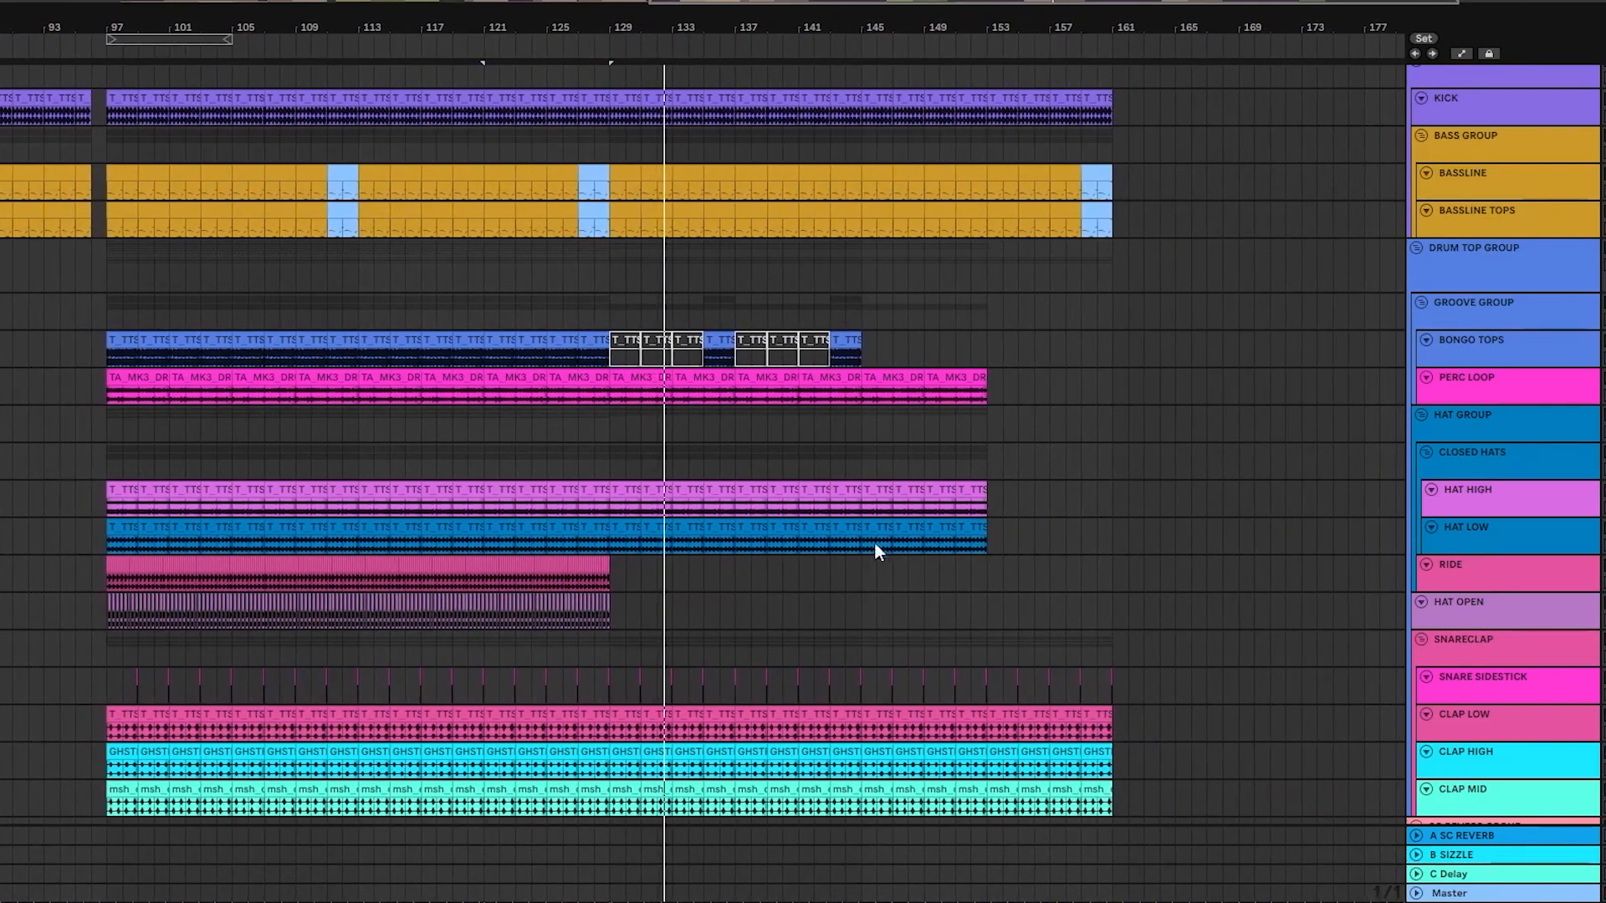
{"action": "key", "text": "plus"}
{"action": "key", "text": "plus"}
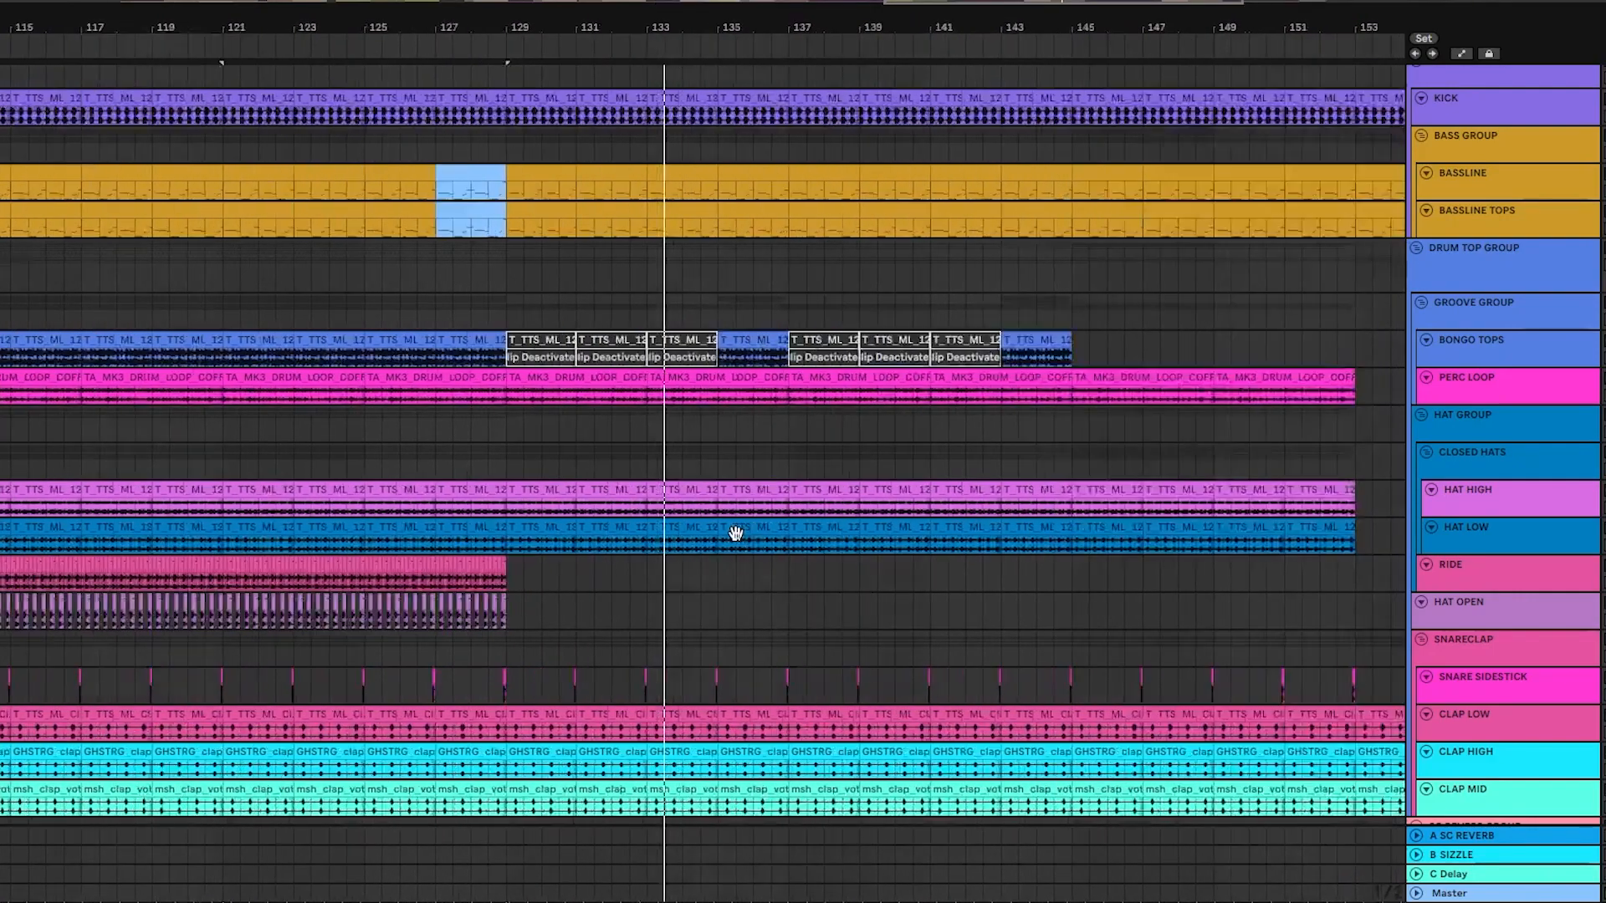
{"action": "left_click", "coordinate": [801, 534]}
{"action": "key", "text": "ctrl+l"}
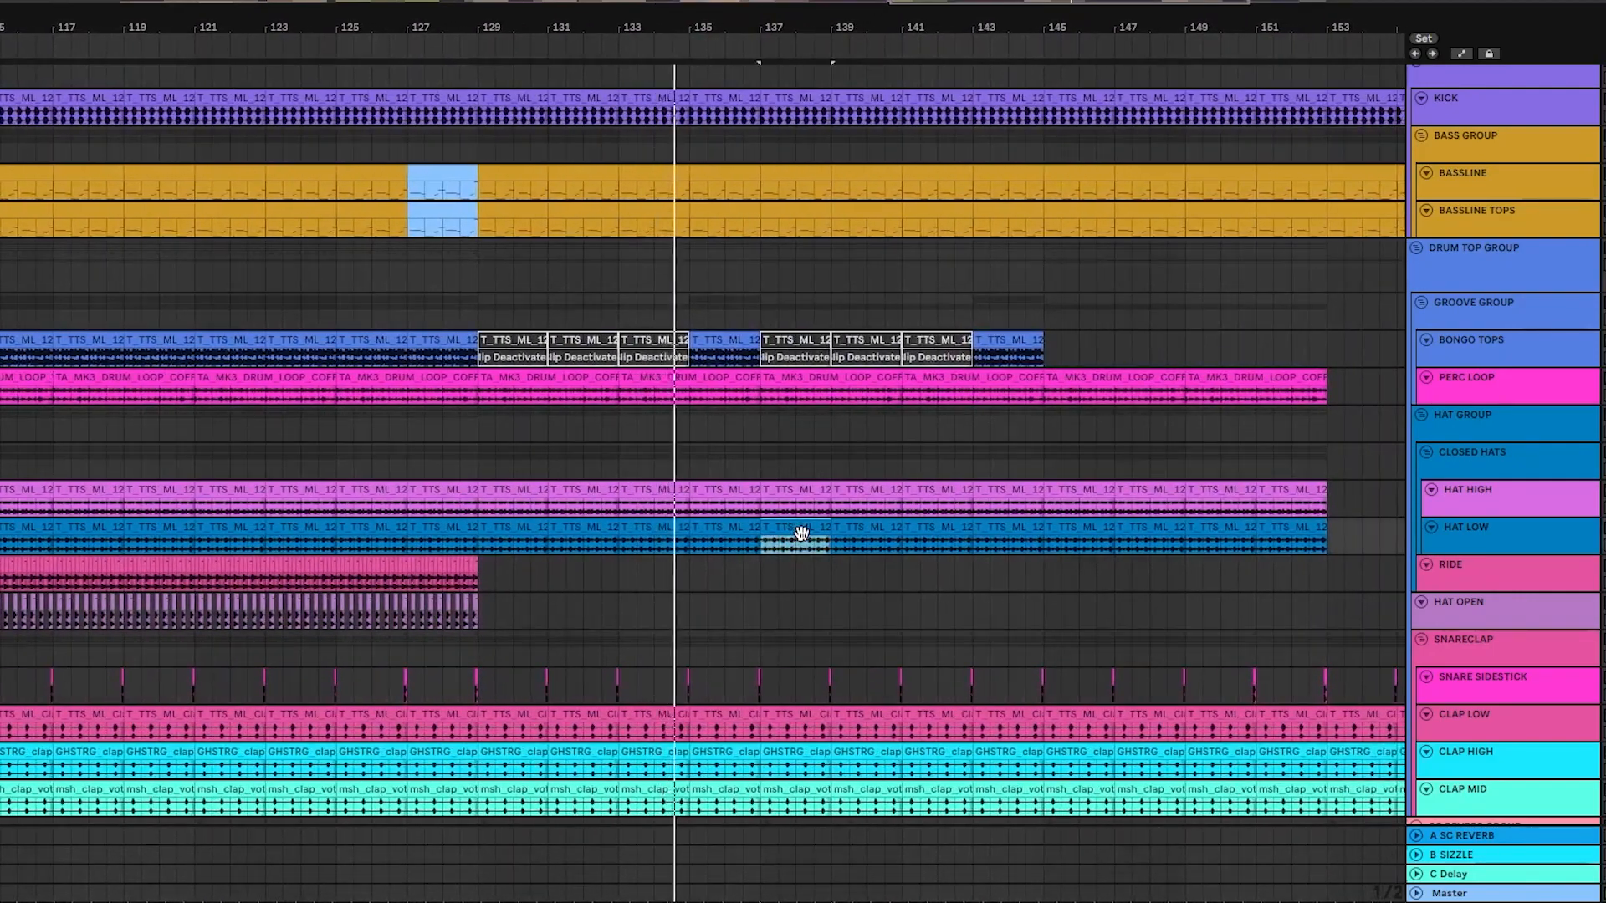
{"action": "left_click_drag", "start_coordinate": [806, 530], "coordinate": [861, 525]}
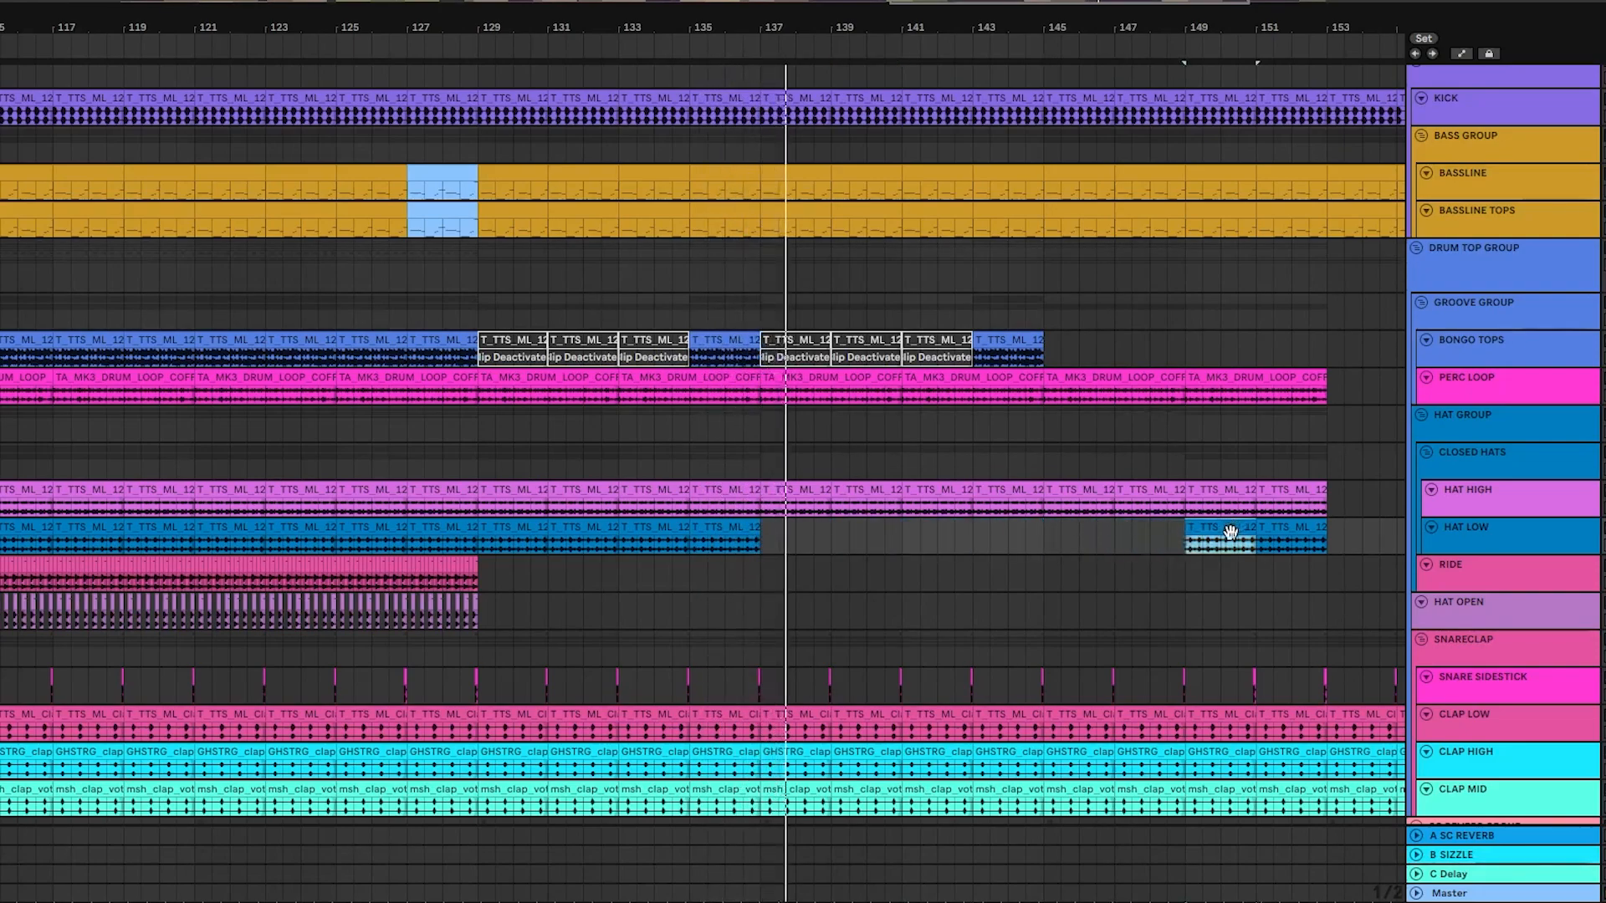
Step: Delete the PERC LOOP clips from bar 145 onward
{"action": "left_click", "coordinate": [1072, 487]}
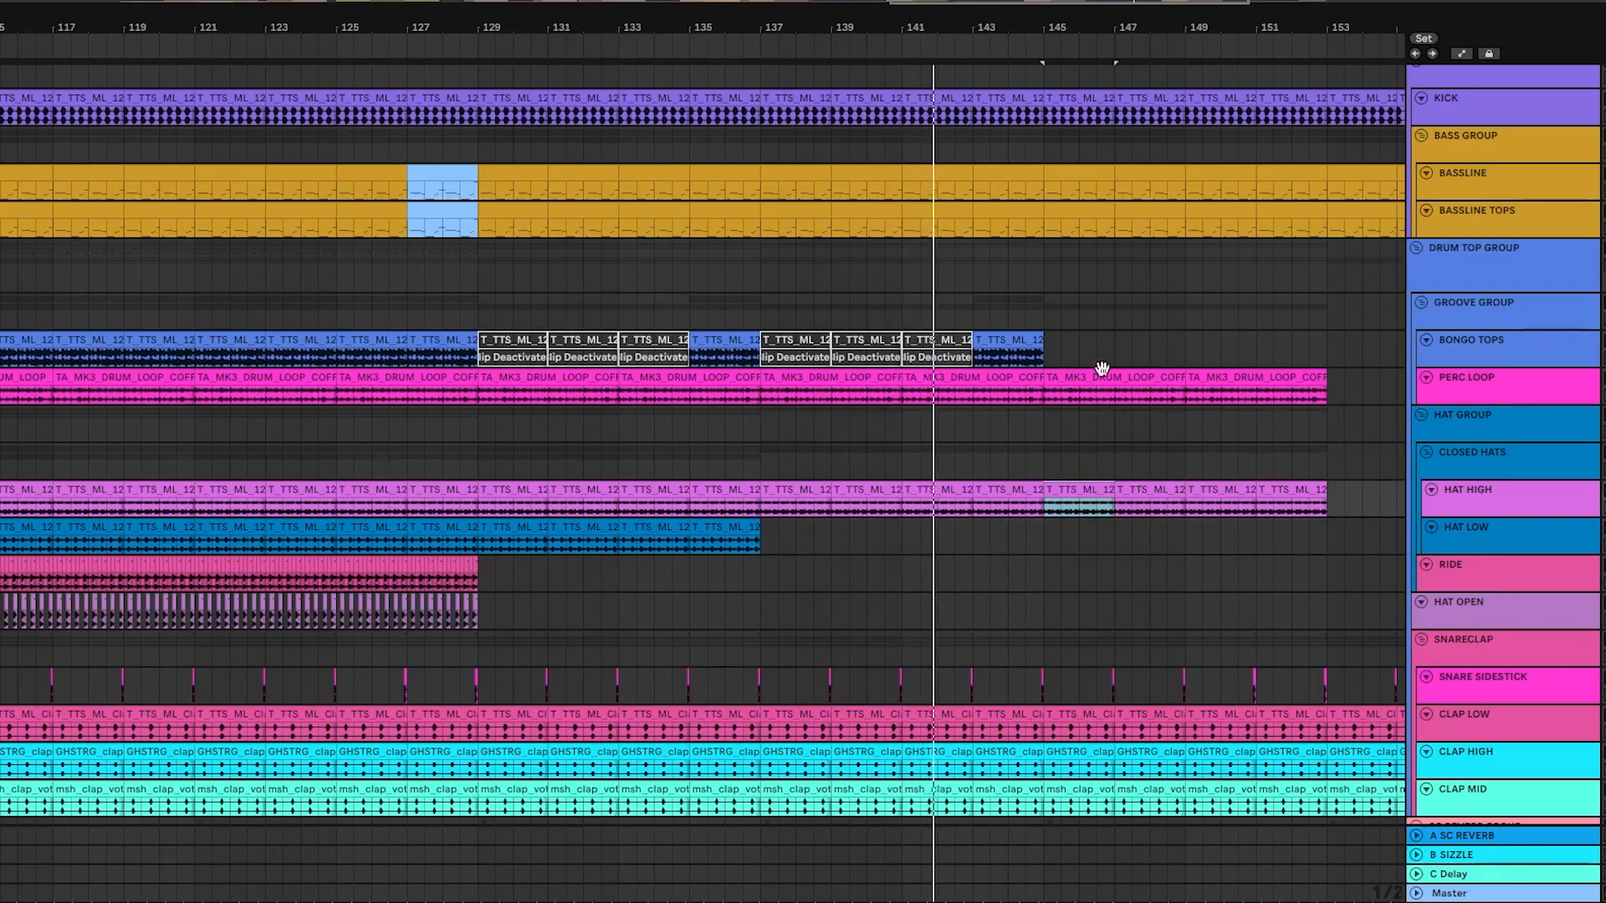
{"action": "key", "text": "minus"}
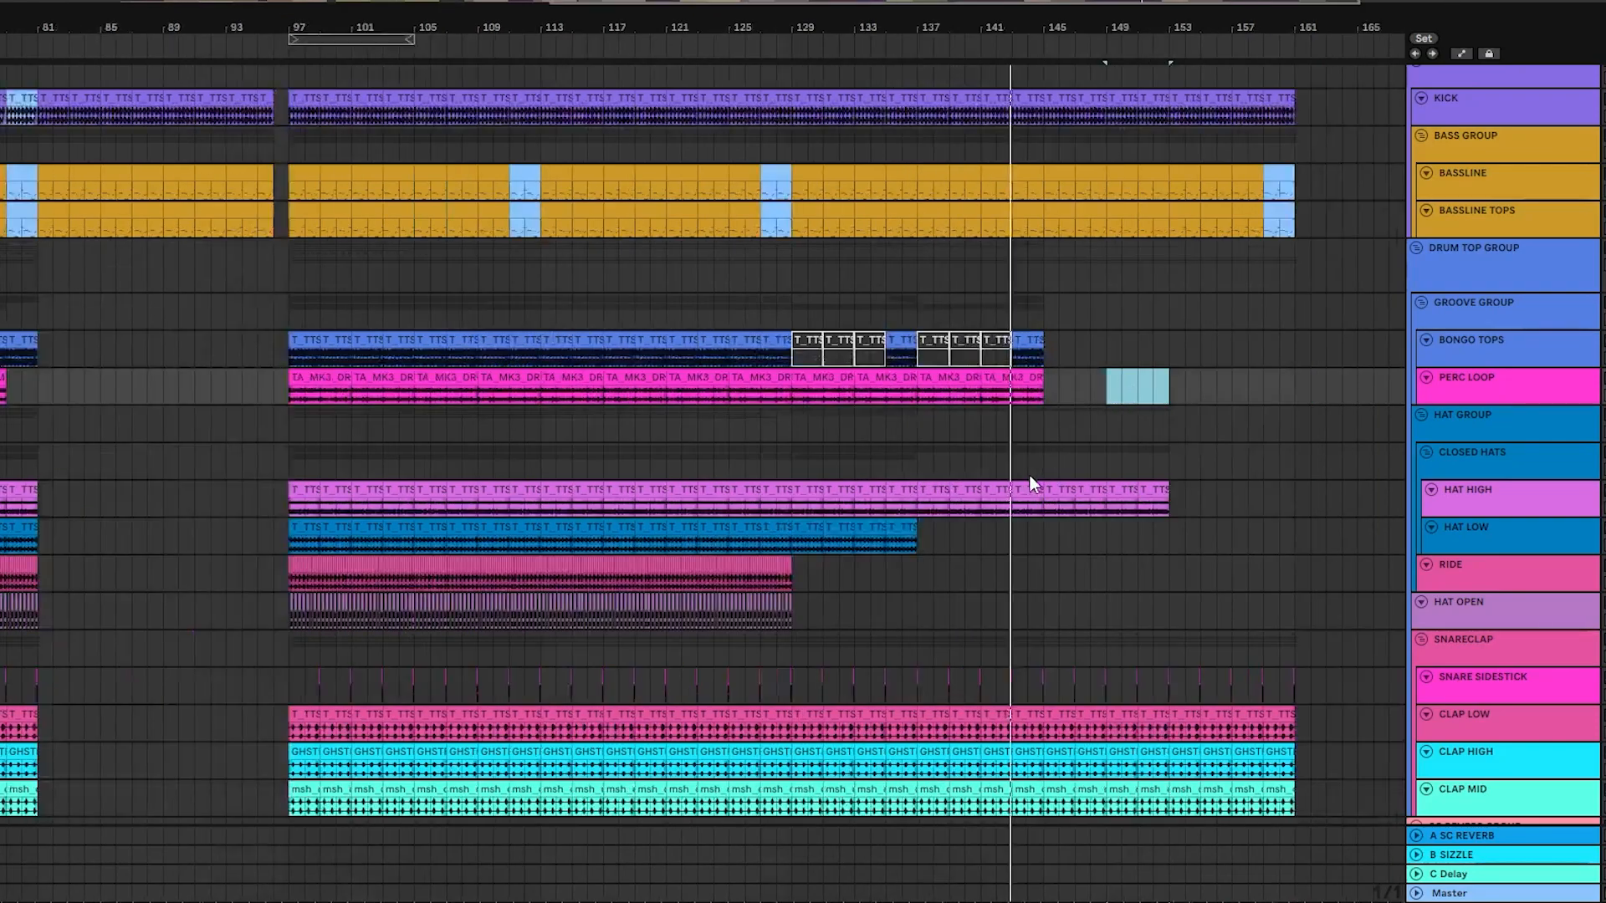
Step: Delete the SNARE SIDESTICK, CLAP LOW, CLAP HIGH and CLAP MID clips from bar 153 onward
{"action": "scroll", "coordinate": [1131, 490], "scroll_direction": "down", "scroll_amount": 3}
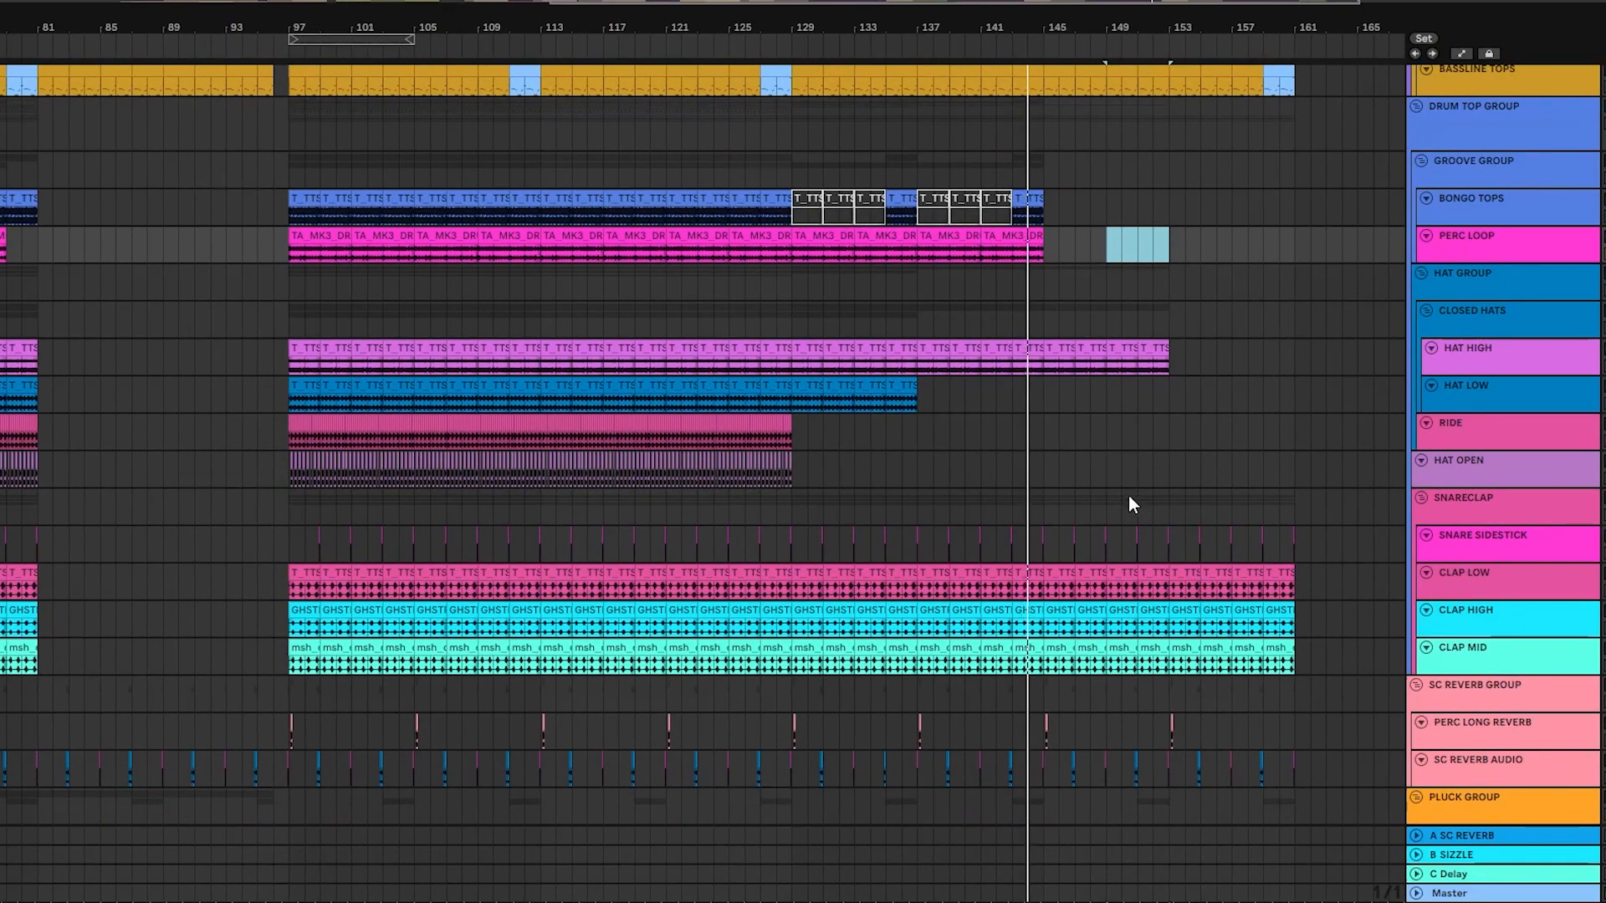
{"action": "scroll", "coordinate": [1128, 469], "scroll_direction": "up", "scroll_amount": 3}
{"action": "scroll", "coordinate": [1127, 469], "scroll_direction": "up", "scroll_amount": 1}
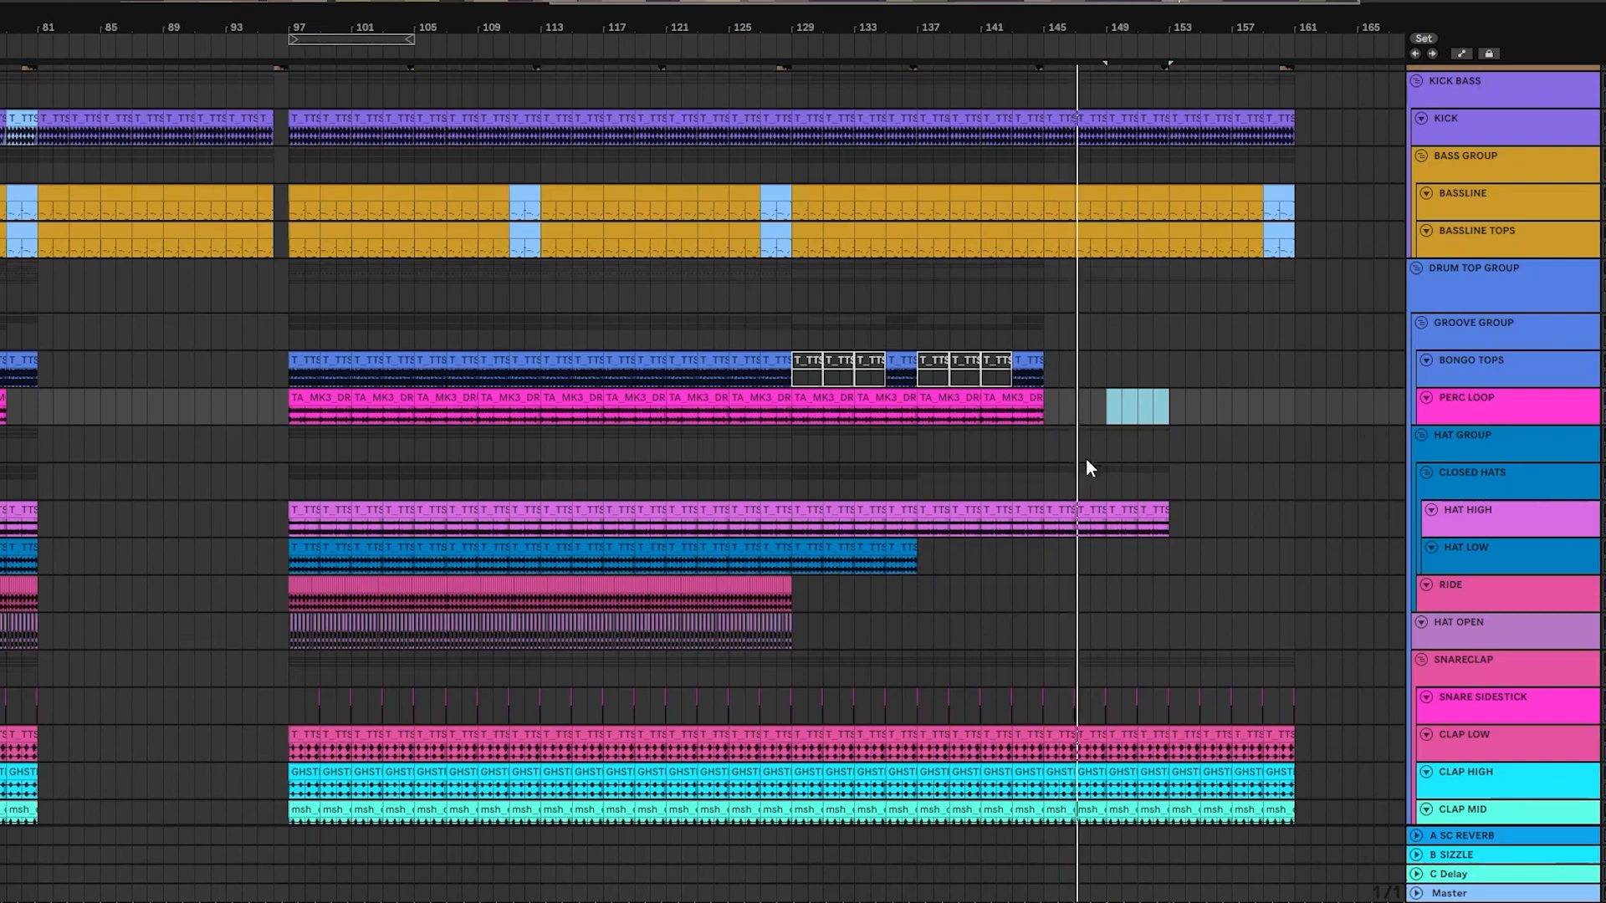
{"action": "scroll", "coordinate": [1086, 458], "scroll_direction": "down", "scroll_amount": 10}
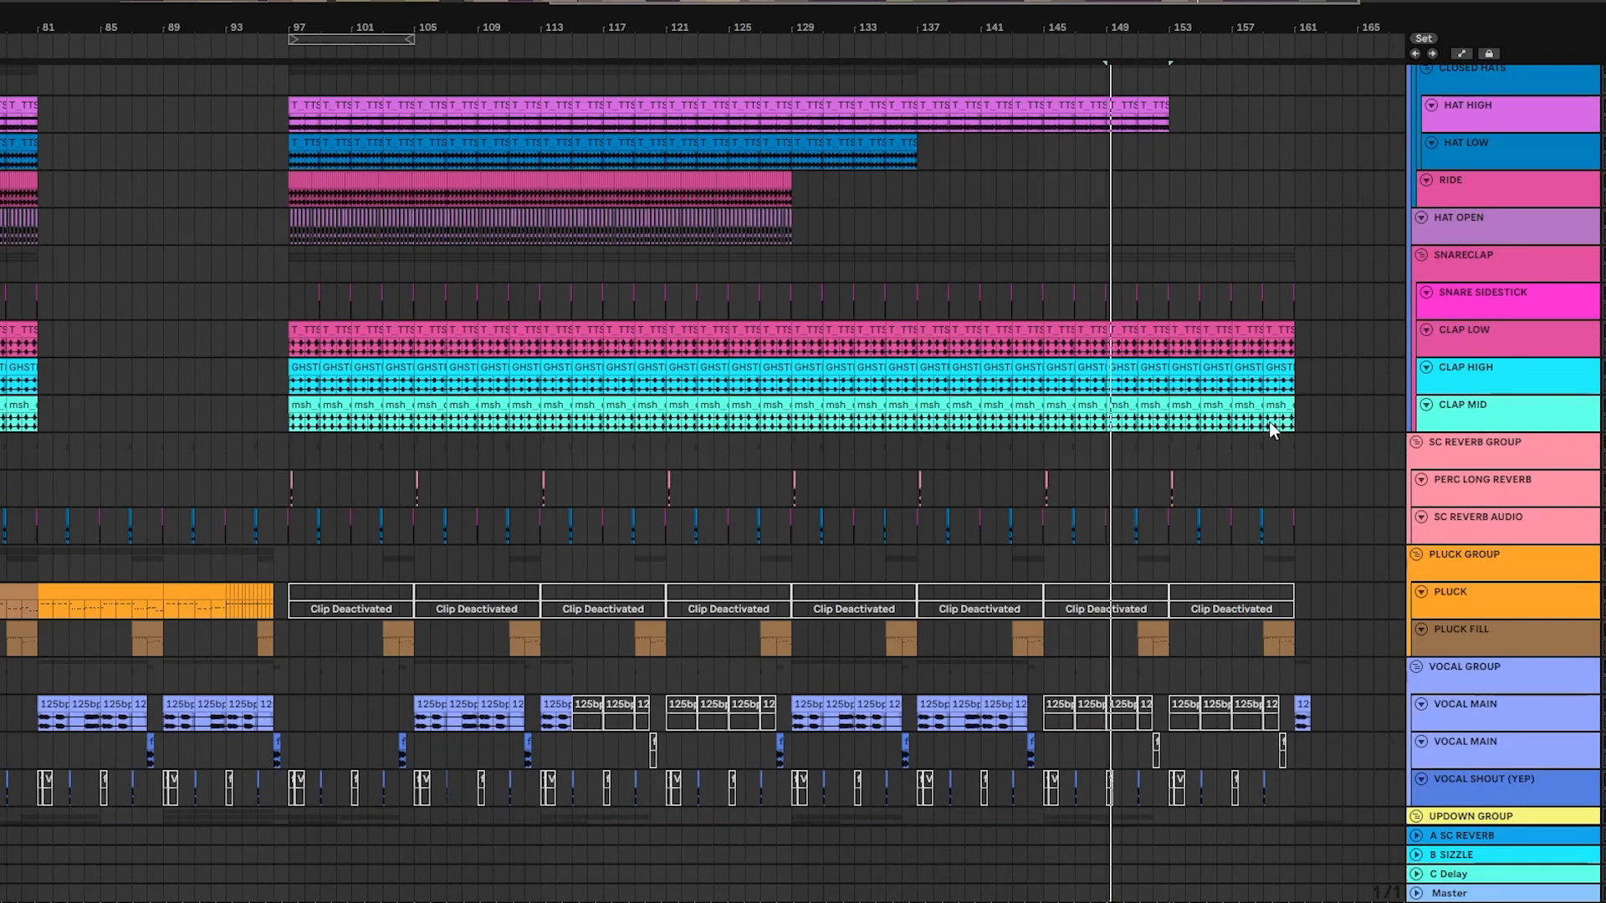
{"action": "scroll", "coordinate": [1246, 405], "scroll_direction": "up", "scroll_amount": 3, "text": "ctrl"}
{"action": "scroll", "coordinate": [1171, 398], "scroll_direction": "up", "scroll_amount": 2}
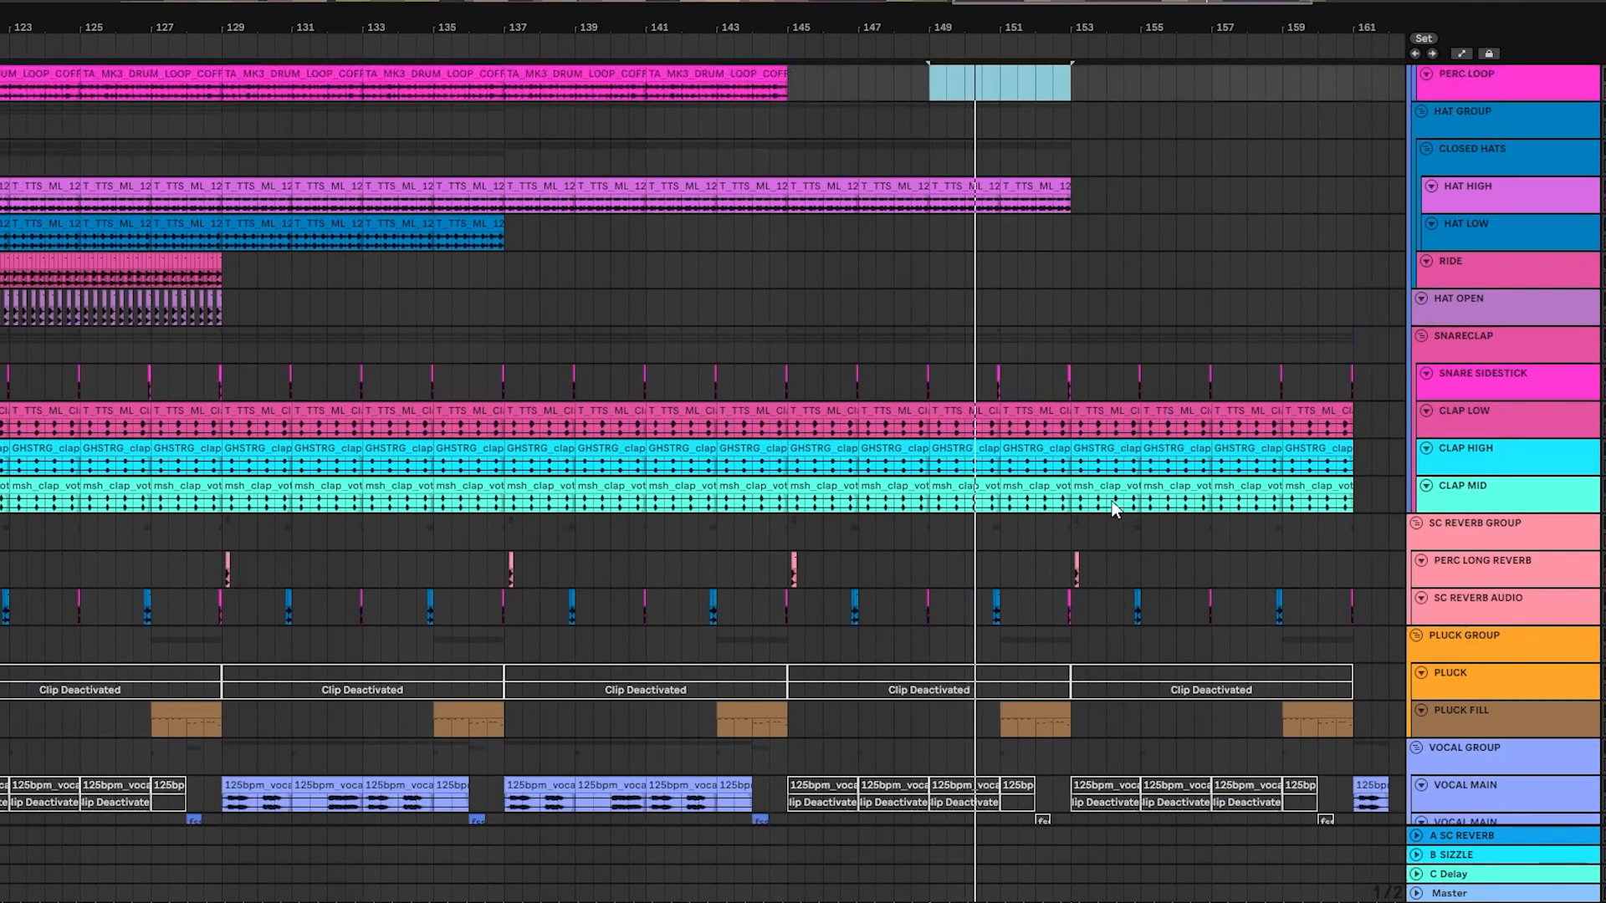
Step: Select the KICK, BASSLINE and BASSLINE TOPS clips across bars 153 to 161, and a short range on SC REVERB AUDIO just after bar 153
{"action": "scroll", "coordinate": [1115, 257], "scroll_direction": "up", "scroll_amount": 10}
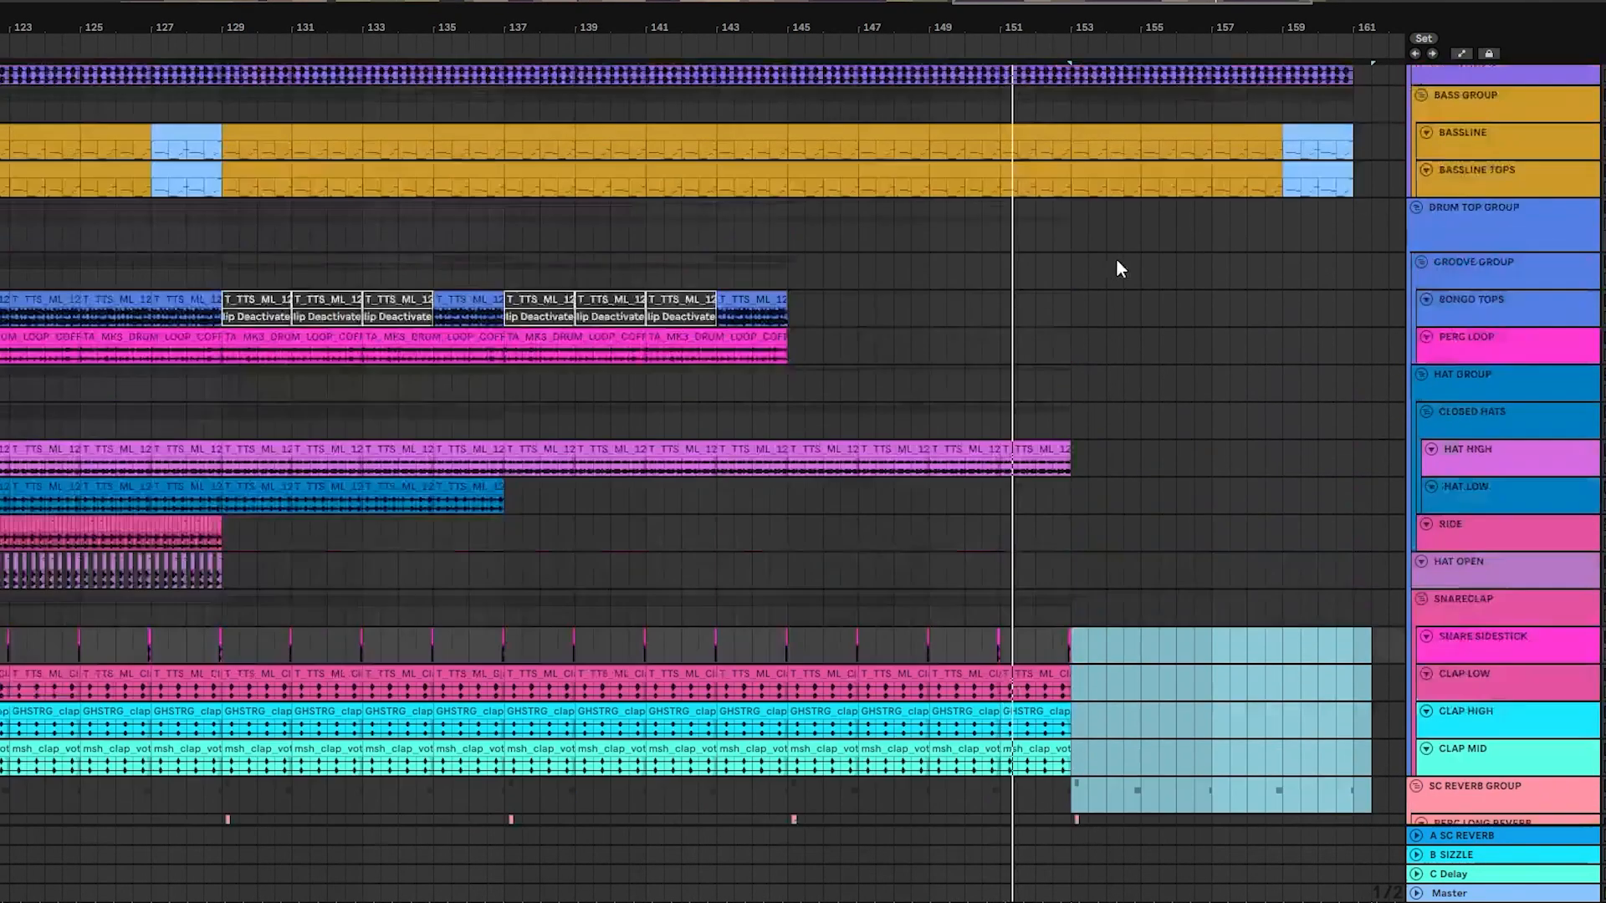
{"action": "left_click_drag", "start_coordinate": [1070, 172], "coordinate": [1355, 309]}
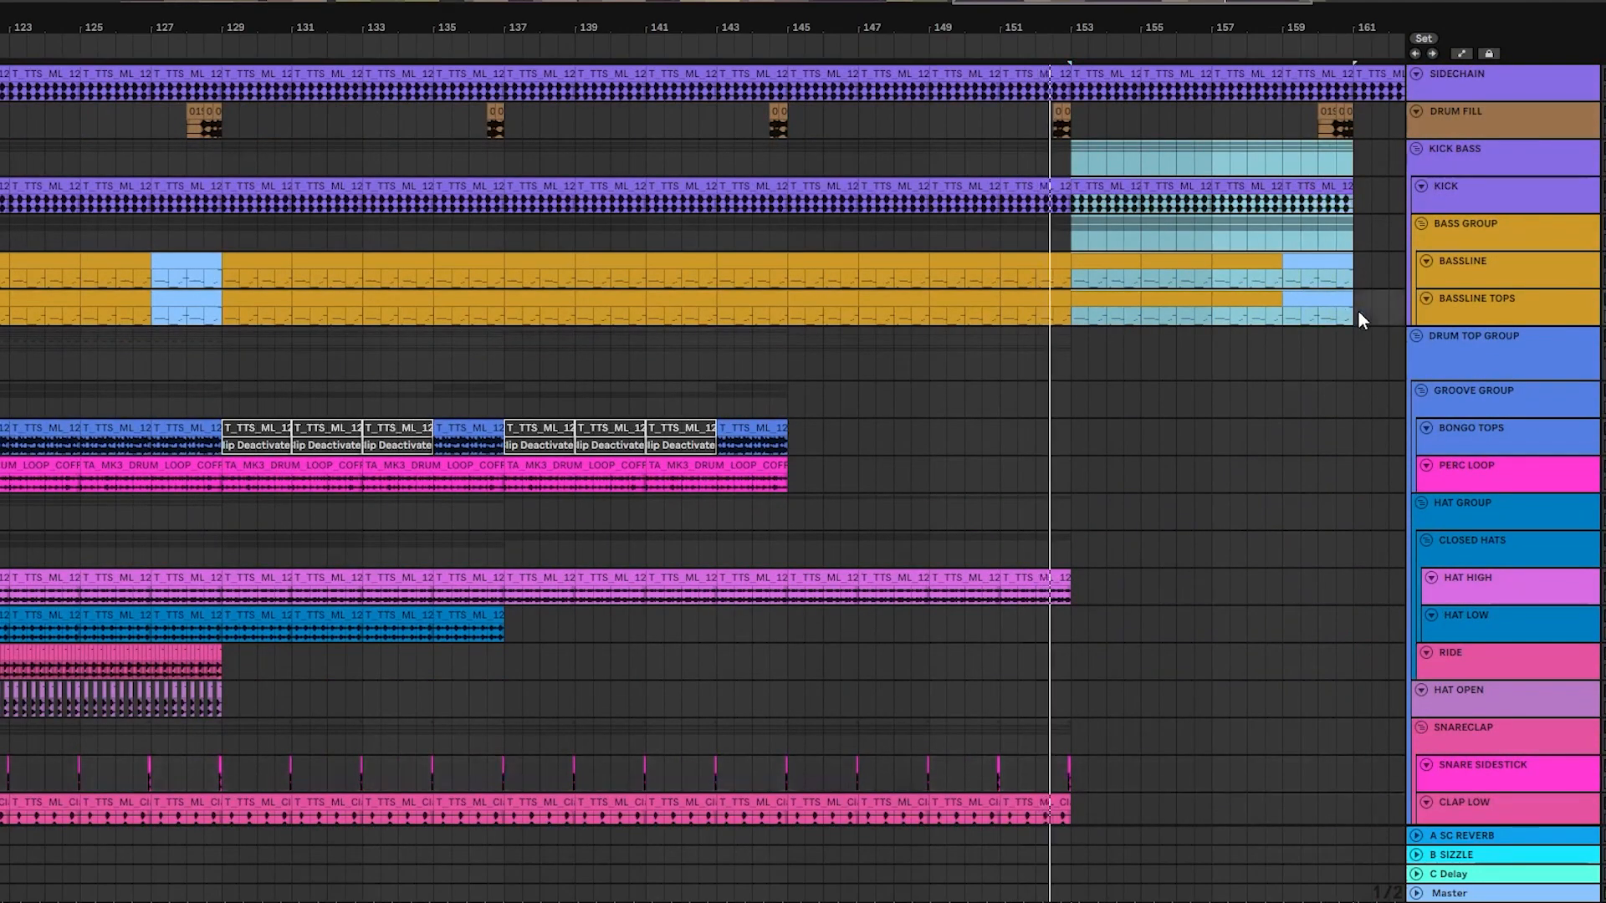
{"action": "scroll", "coordinate": [1250, 389], "scroll_direction": "down", "scroll_amount": 4}
{"action": "scroll", "coordinate": [1238, 409], "scroll_direction": "down", "scroll_amount": 4}
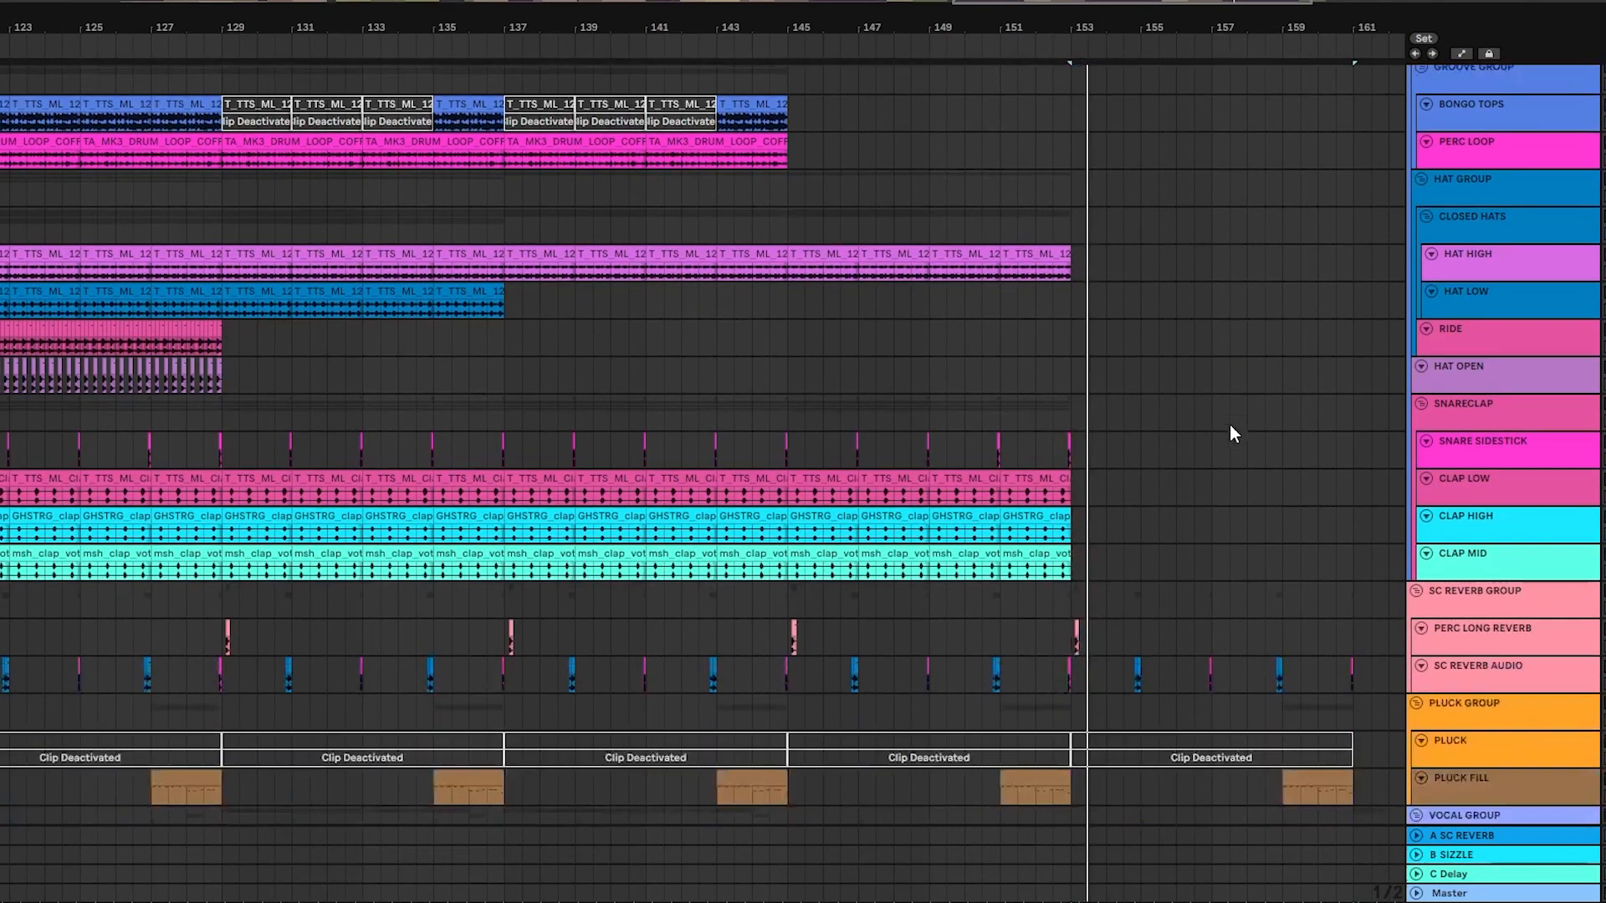
{"action": "left_click_drag", "start_coordinate": [1105, 675], "coordinate": [1124, 674]}
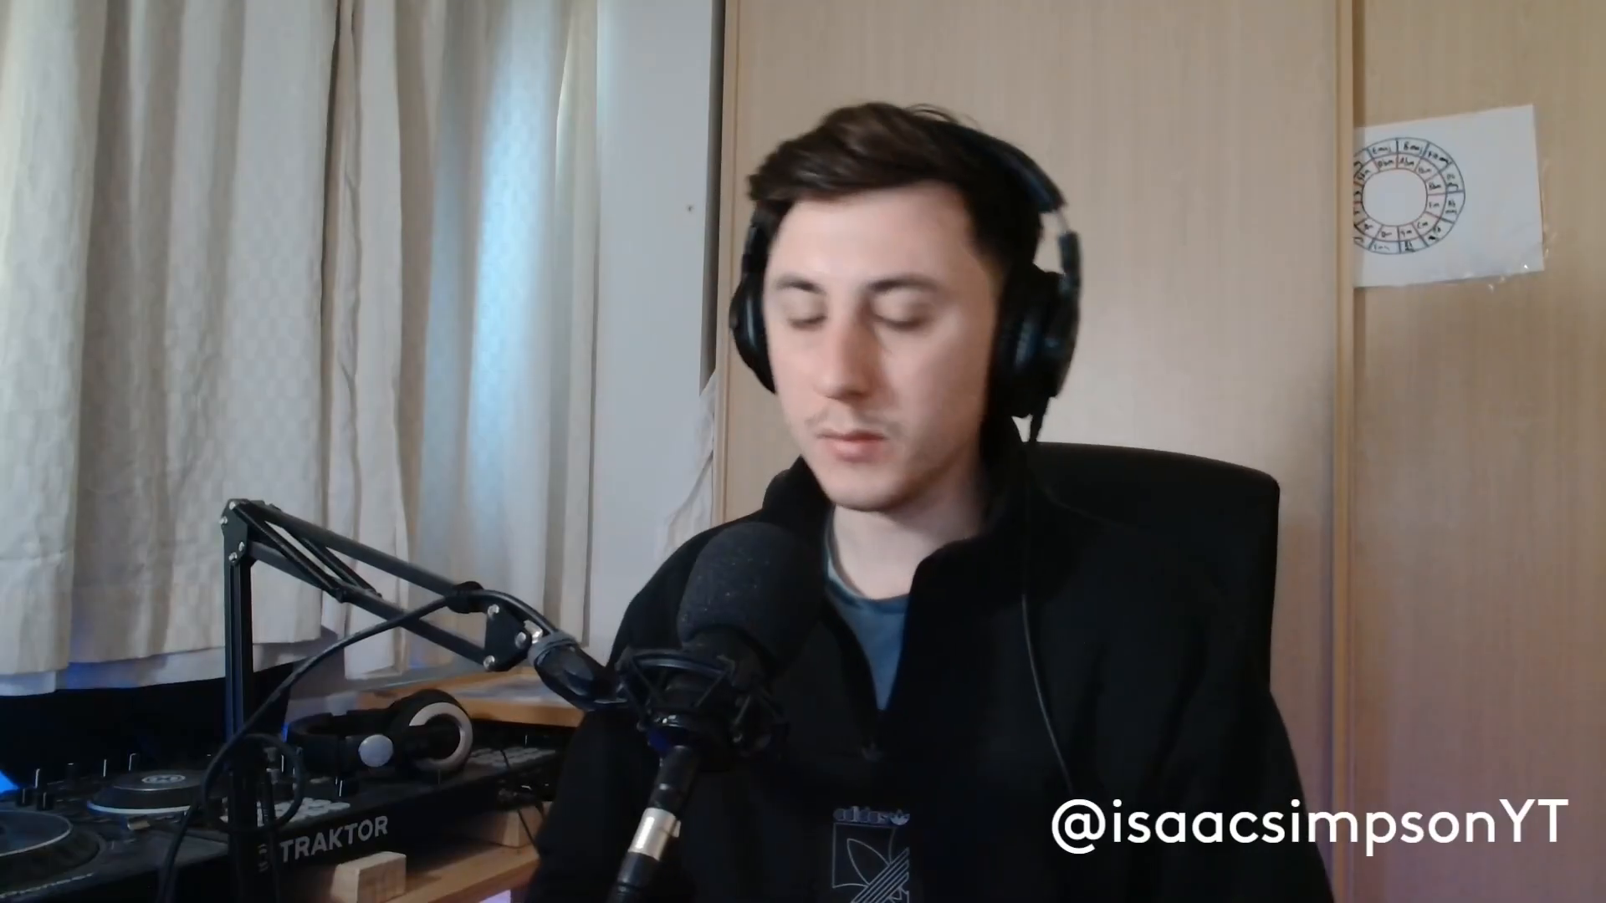